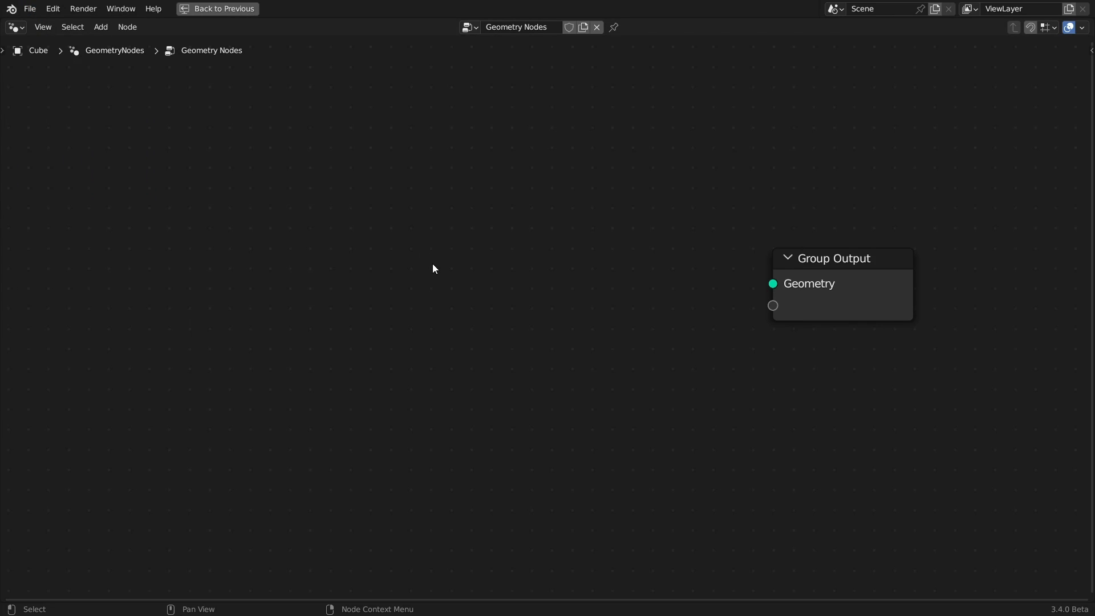
- Restore the multi-editor layout, add a Cylinder node and connect its Mesh output to the Group Output's Geometry
{"action": "key", "text": "ctrl+space"}
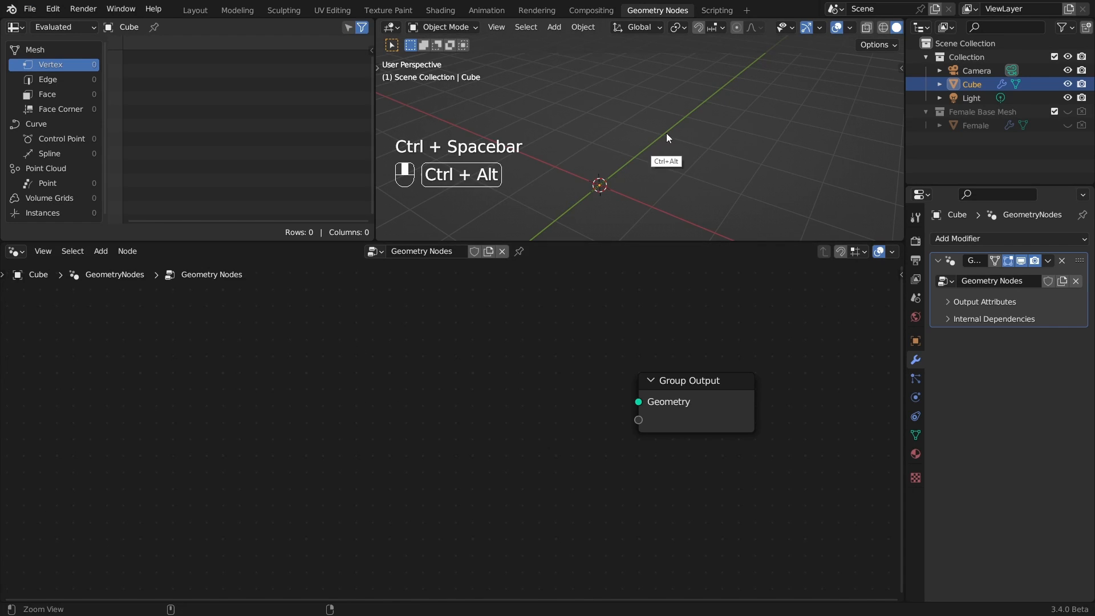
{"action": "mouse_move", "coordinate": [656, 135]}
{"action": "middle_mouse_down", "text": "ctrl+alt"}
{"action": "mouse_move", "coordinate": [629, 166]}
{"action": "mouse_move", "coordinate": [647, 139]}
{"action": "middle_mouse_up", "text": "ctrl+alt"}
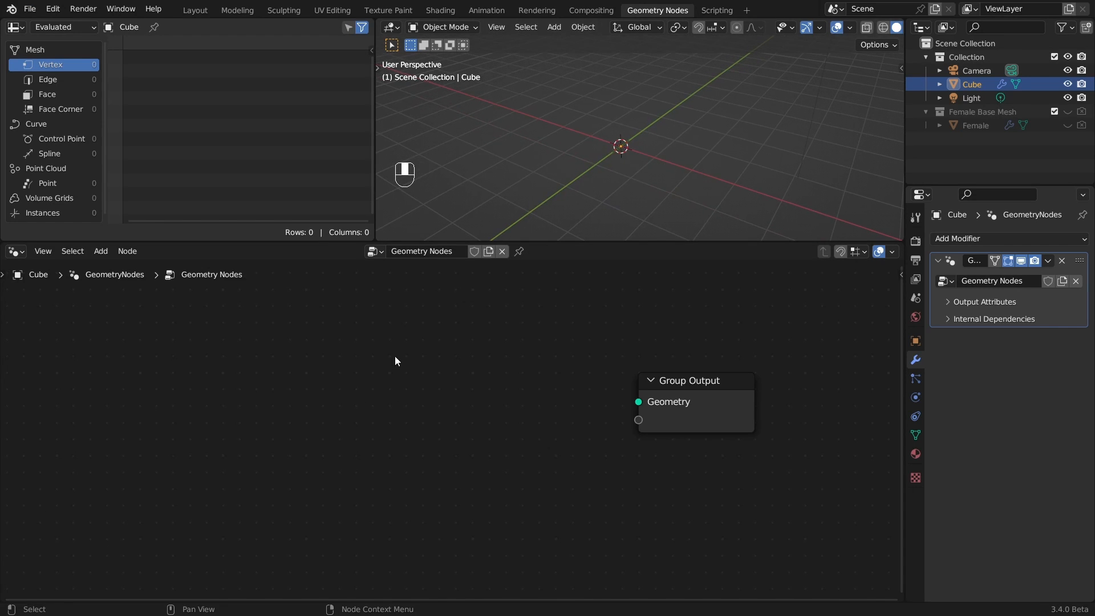
{"action": "key", "text": "shift+a"}
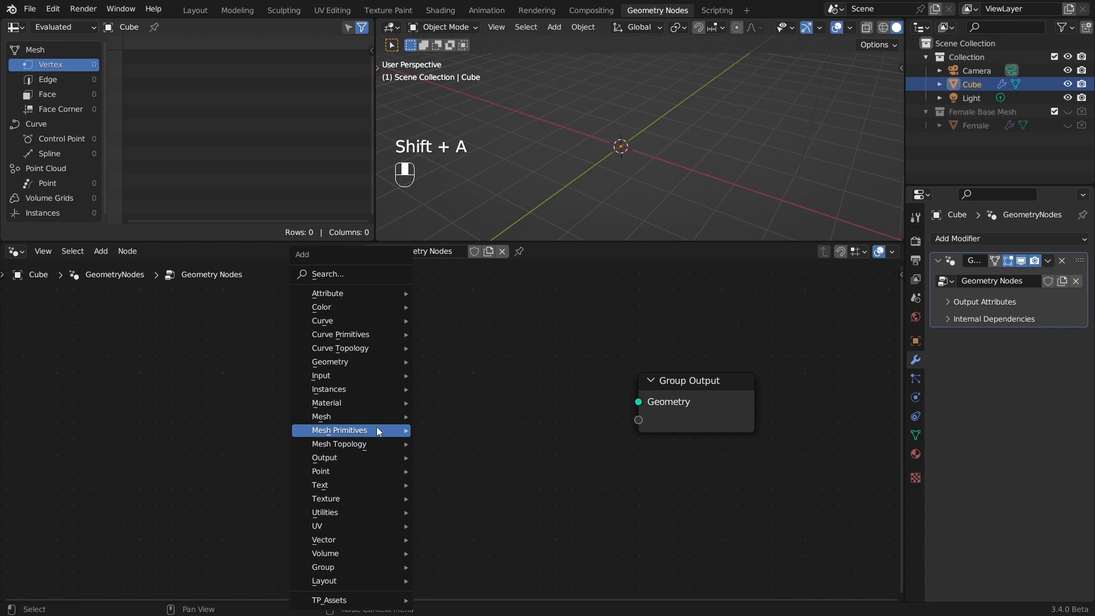
{"action": "mouse_move", "coordinate": [378, 428]}
{"action": "left_click", "coordinate": [465, 460]}
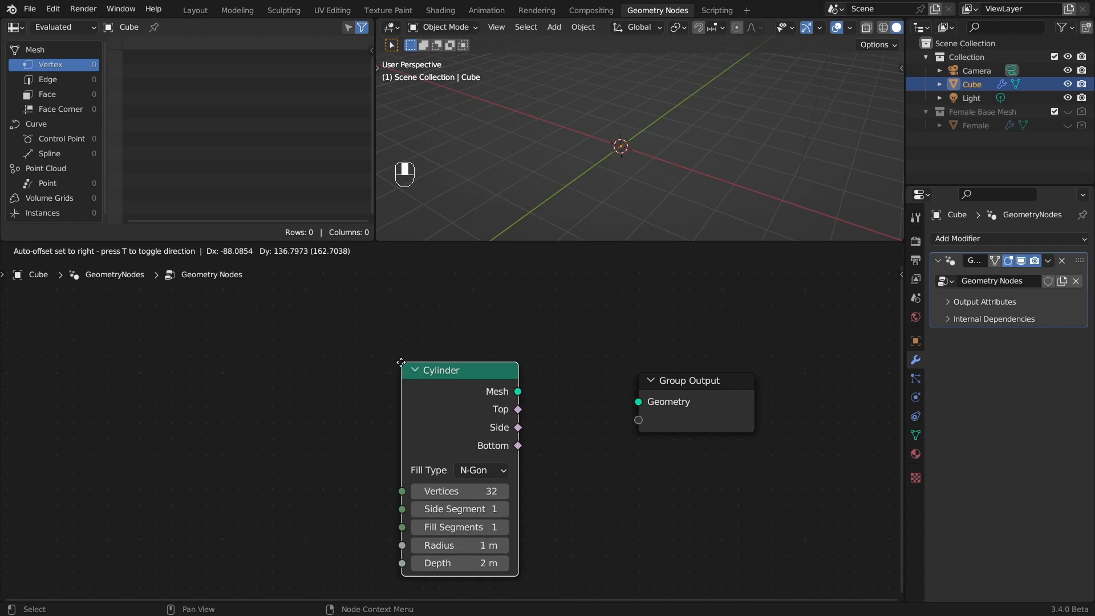
{"action": "left_click", "coordinate": [369, 334]}
{"action": "left_click_drag", "start_coordinate": [486, 363], "coordinate": [640, 403]}
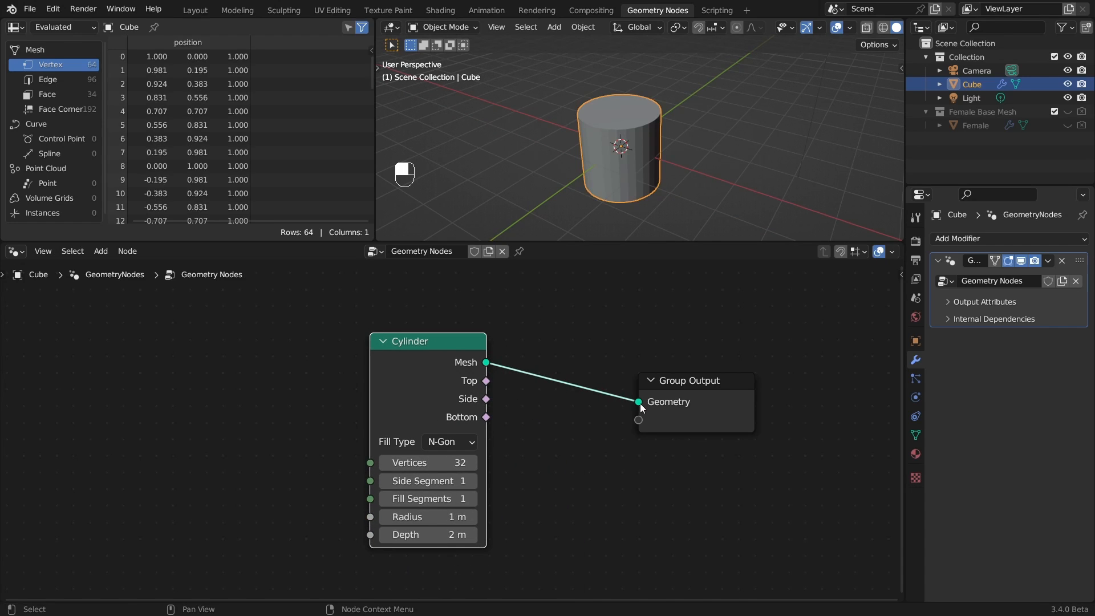
- Turn the Cylinder into a thin triangle by setting Vertices to 3 and Depth to 0.02 m
{"action": "left_click_drag", "start_coordinate": [438, 344], "coordinate": [381, 343]}
{"action": "left_click_drag", "start_coordinate": [639, 199], "coordinate": [669, 159], "text": "ctrl+alt"}
{"action": "left_click_drag", "start_coordinate": [393, 348], "coordinate": [394, 342]}
{"action": "left_click_drag", "start_coordinate": [394, 456], "coordinate": [354, 455]}
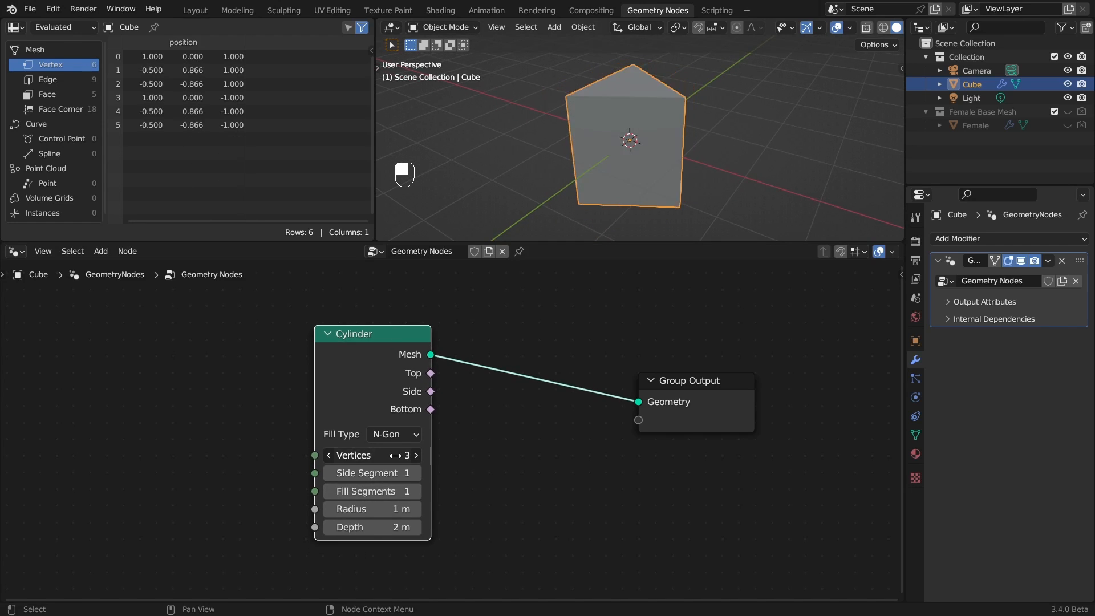
{"action": "left_click", "coordinate": [398, 531]}
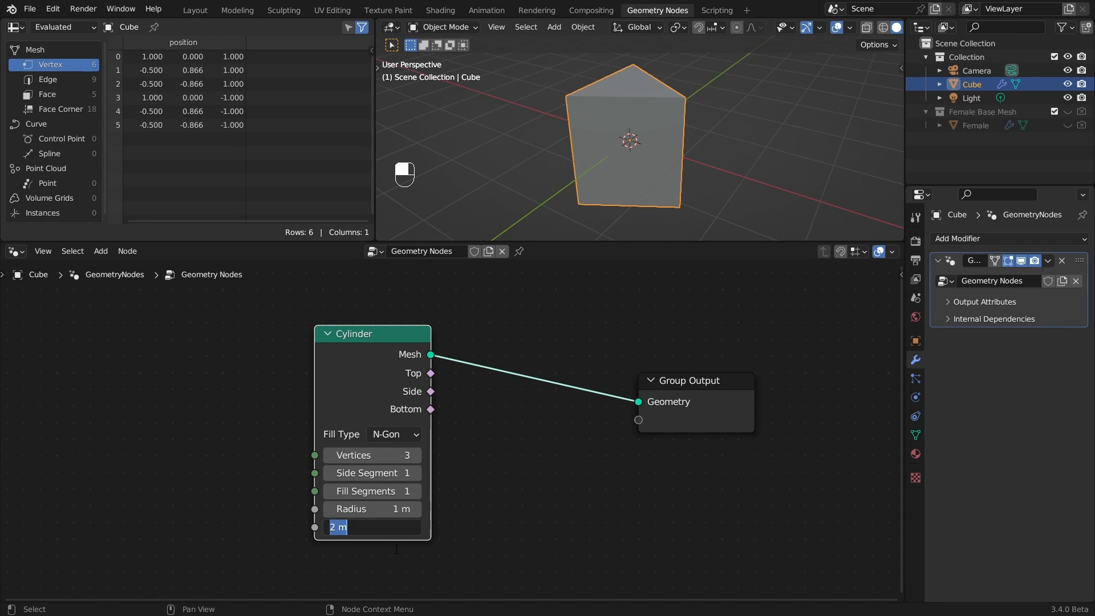
{"action": "type", "text": ".02"}
{"action": "key", "text": "Return"}
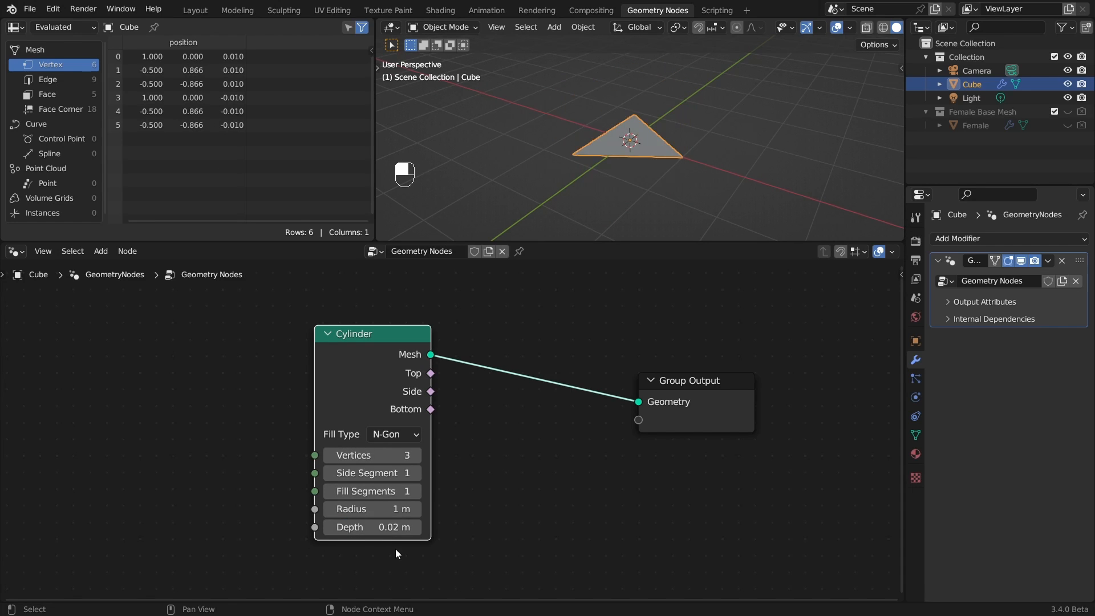
{"action": "scroll", "coordinate": [467, 459], "scroll_direction": "up", "scroll_amount": 3}
{"action": "left_click_drag", "start_coordinate": [468, 460], "coordinate": [469, 413], "text": "alt+shift"}
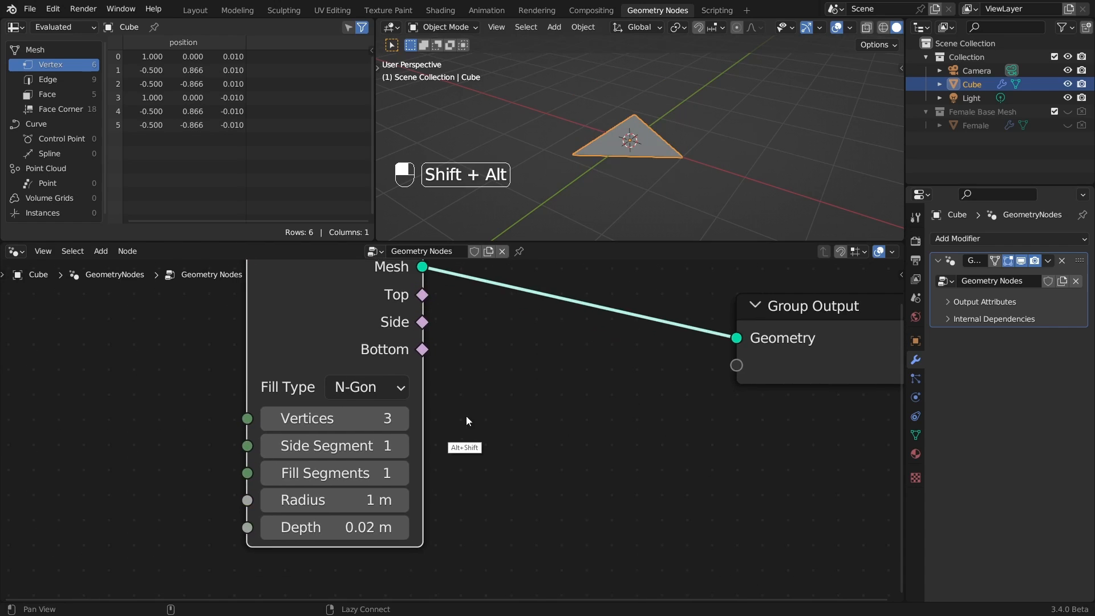
{"action": "left_click_drag", "start_coordinate": [611, 206], "coordinate": [661, 143], "text": "alt"}
{"action": "left_click_drag", "start_coordinate": [638, 178], "coordinate": [641, 215], "text": "alt+shift"}
{"action": "left_click", "coordinate": [685, 164]}
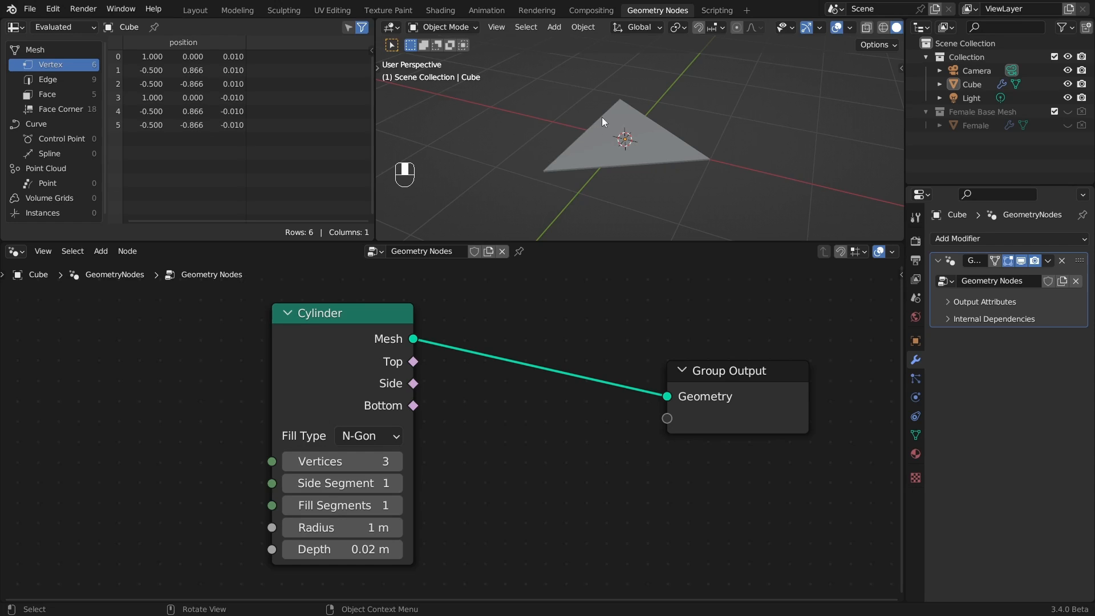
- Insert a Transform node after the Cylinder with an X translation of 0.5 m and collapse it
{"action": "left_click_drag", "start_coordinate": [400, 337], "coordinate": [287, 343]}
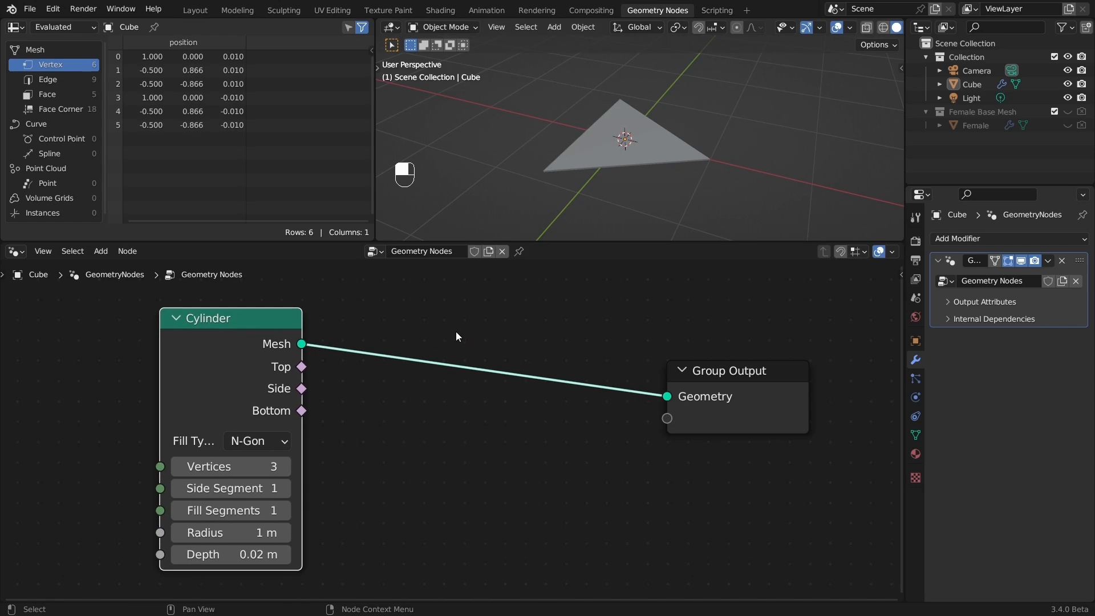
{"action": "key", "text": "7"}
{"action": "left_click", "coordinate": [433, 285]}
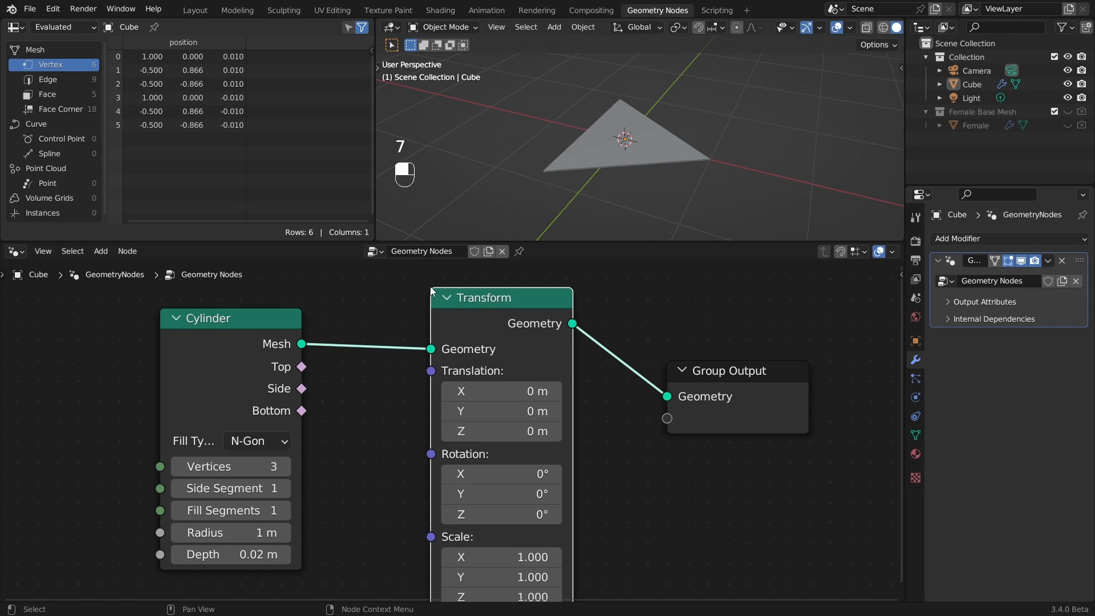
{"action": "left_click", "coordinate": [496, 388]}
{"action": "type", "text": ".5"}
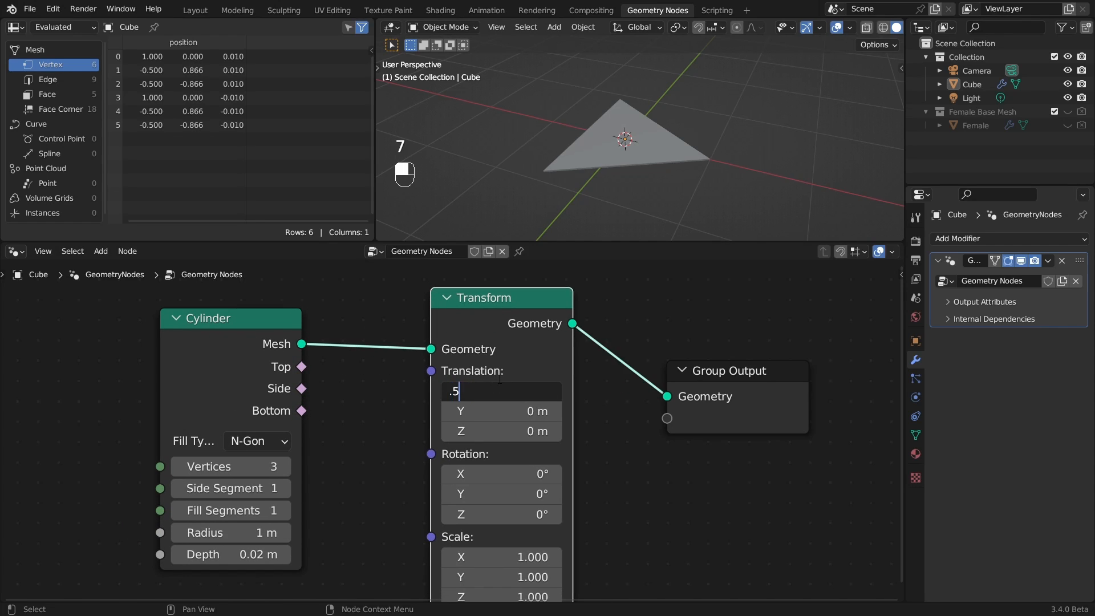
{"action": "key", "text": "Return"}
{"action": "left_click", "coordinate": [447, 298]}
{"action": "left_click_drag", "start_coordinate": [492, 296], "coordinate": [432, 335]}
{"action": "key", "text": "7"}
{"action": "left_click", "coordinate": [602, 295]}
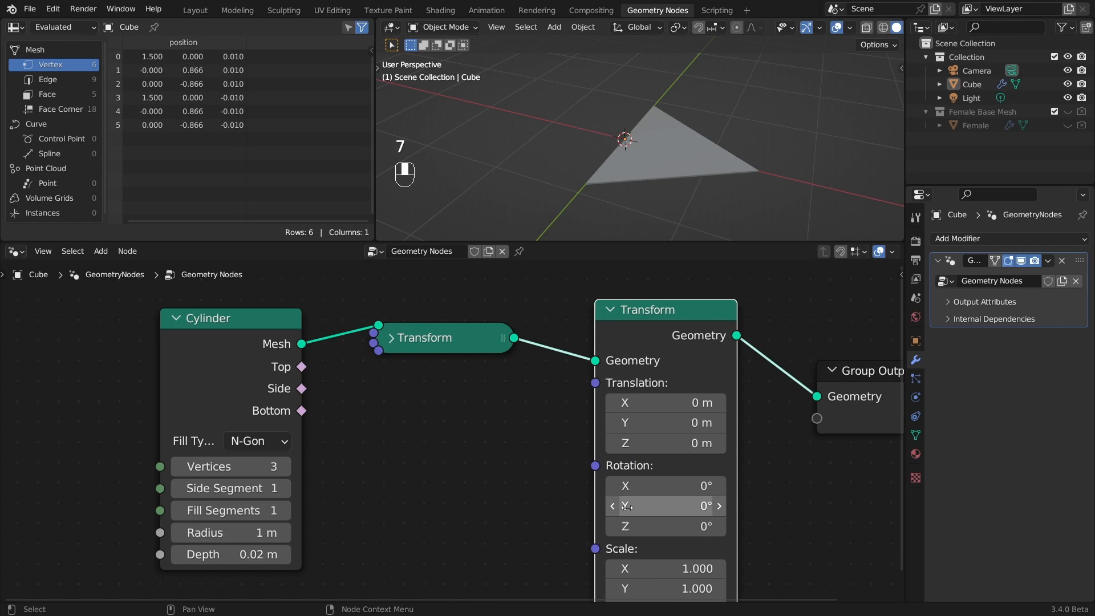
{"action": "left_click_drag", "start_coordinate": [633, 506], "coordinate": [677, 504]}
{"action": "left_click", "coordinate": [677, 504]}
{"action": "type", "text": "0"}
{"action": "key", "text": "Return"}
{"action": "key", "text": "ctrl+x"}
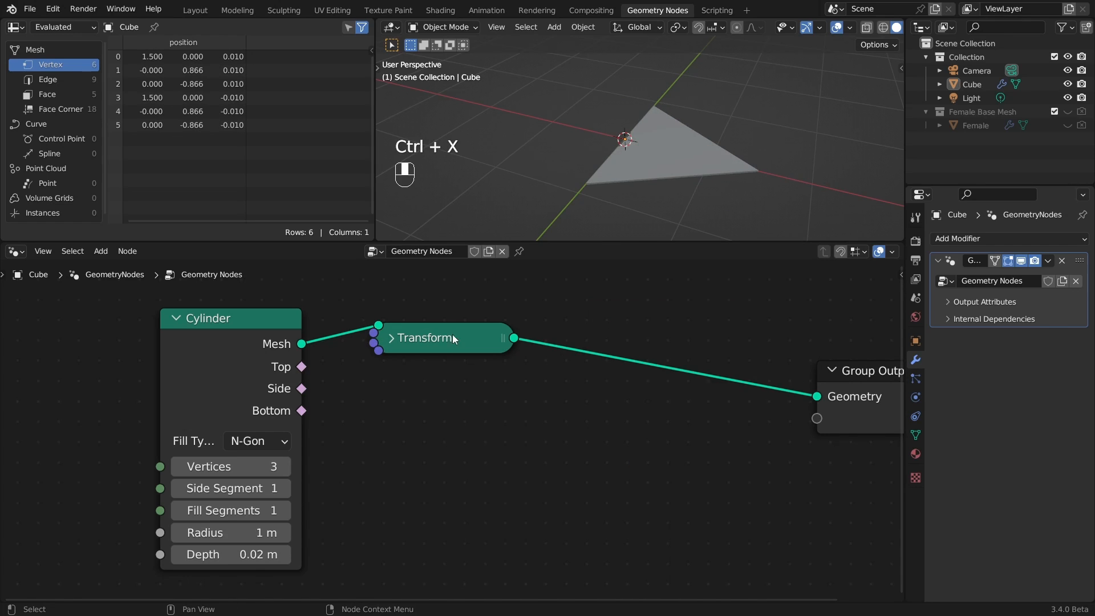
- Collapse the Cylinder node and arrange the Cylinder and Transform nodes in a compact row before the Group Output
{"action": "left_click_drag", "start_coordinate": [453, 334], "coordinate": [578, 353]}
{"action": "left_click", "coordinate": [220, 335]}
{"action": "key", "text": "h"}
{"action": "left_click_drag", "start_coordinate": [233, 317], "coordinate": [383, 354]}
{"action": "left_click_drag", "start_coordinate": [249, 342], "coordinate": [478, 428]}
{"action": "left_click_drag", "start_coordinate": [556, 416], "coordinate": [506, 363], "text": "alt+shift"}
{"action": "left_click_drag", "start_coordinate": [468, 435], "coordinate": [539, 414], "text": "ctrl+alt"}
{"action": "left_click_drag", "start_coordinate": [587, 374], "coordinate": [570, 384], "text": "alt+shift"}
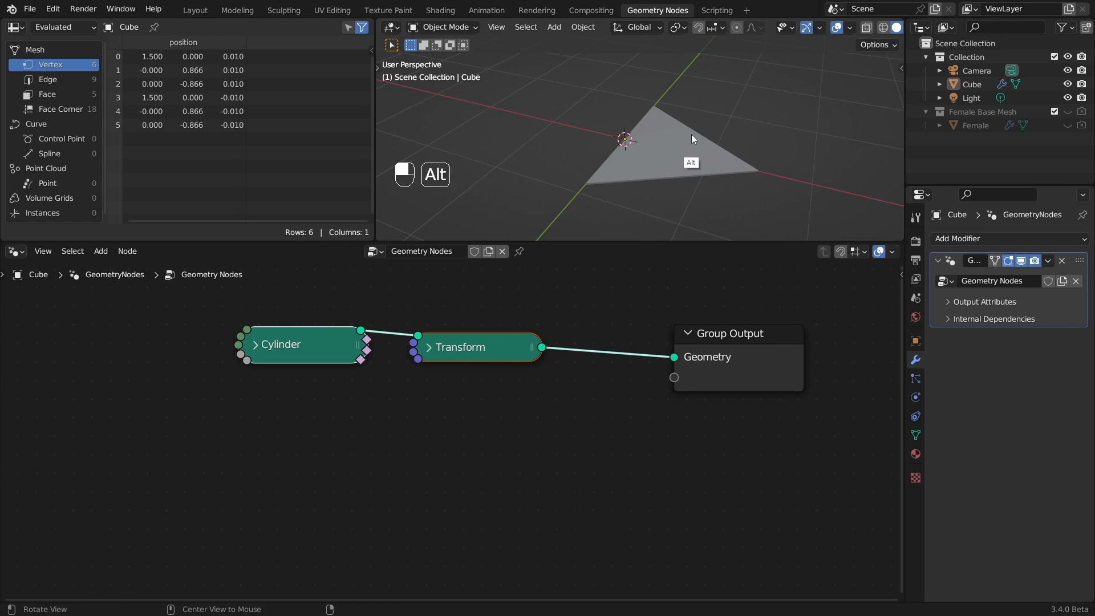
- Add the tp_Honeycomb_Points node group and place it below the Cylinder node
{"action": "left_click_drag", "start_coordinate": [691, 135], "coordinate": [693, 127], "text": "ctrl+alt"}
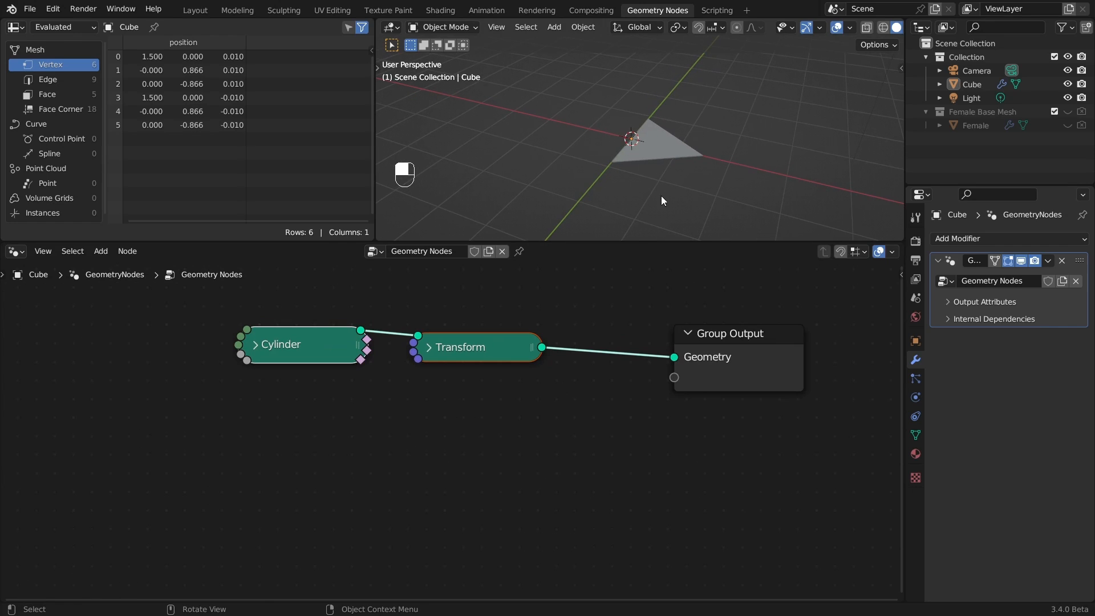
{"action": "left_click", "coordinate": [414, 445]}
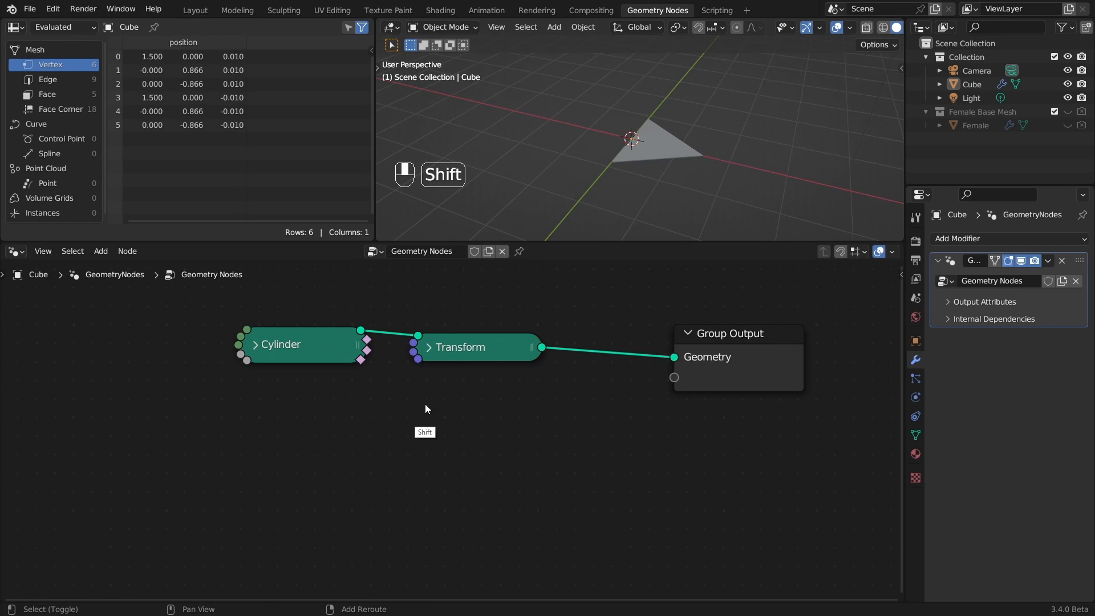
{"action": "key", "text": "shift+a"}
{"action": "mouse_move", "coordinate": [389, 574]}
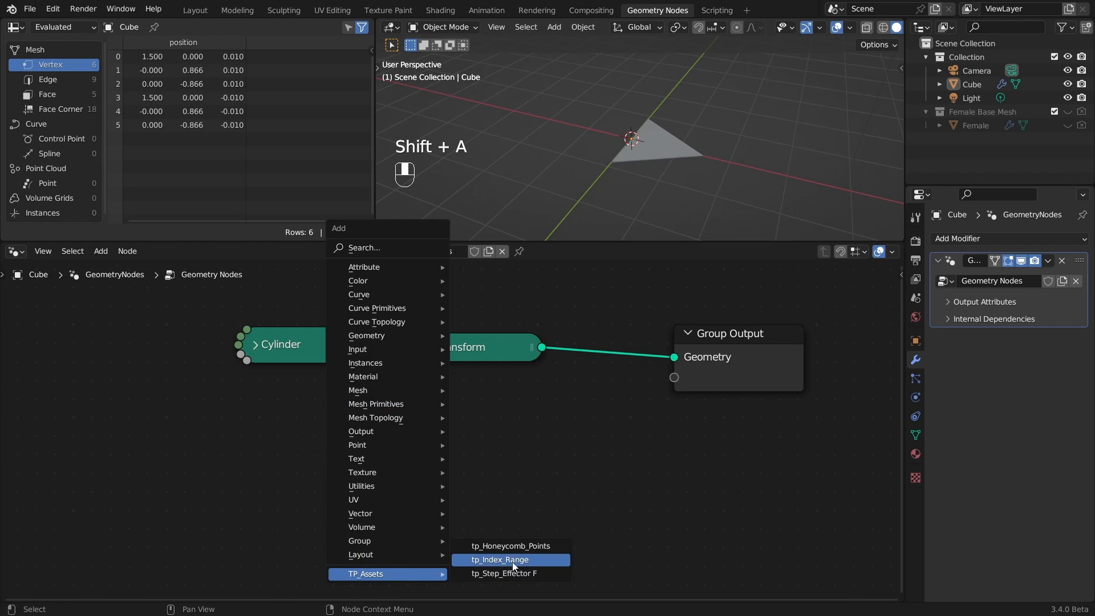
{"action": "left_click", "coordinate": [540, 548]}
{"action": "left_click", "coordinate": [489, 426]}
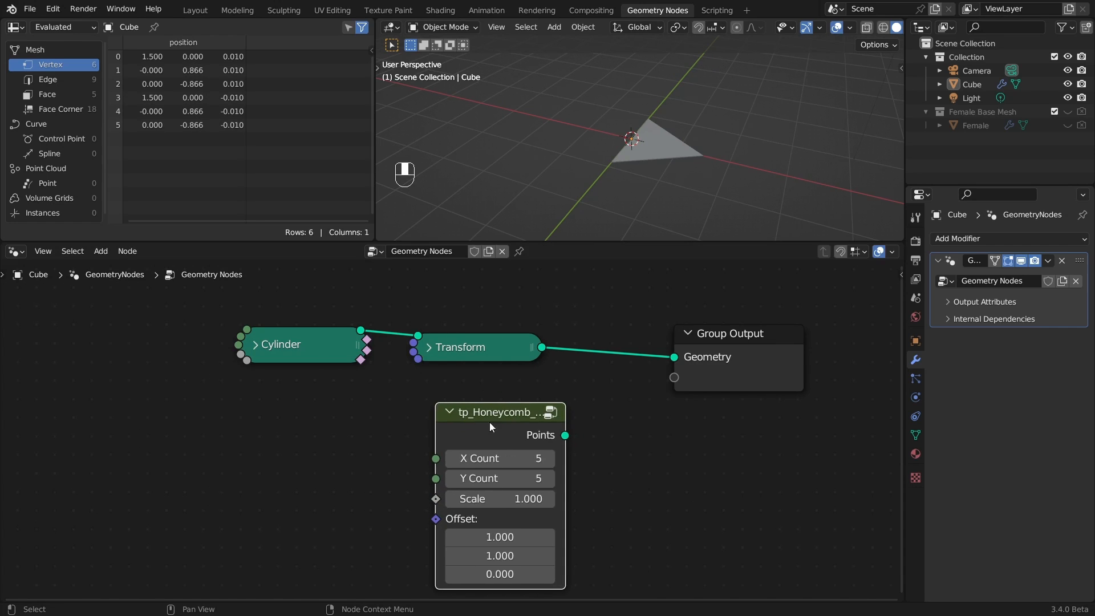
{"action": "middle_click_drag", "start_coordinate": [535, 435], "coordinate": [563, 477], "text": "ctrl"}
{"action": "middle_click_drag", "start_coordinate": [562, 477], "coordinate": [585, 415], "text": "alt+shift"}
{"action": "key", "text": "g"}
{"action": "left_click", "coordinate": [489, 368]}
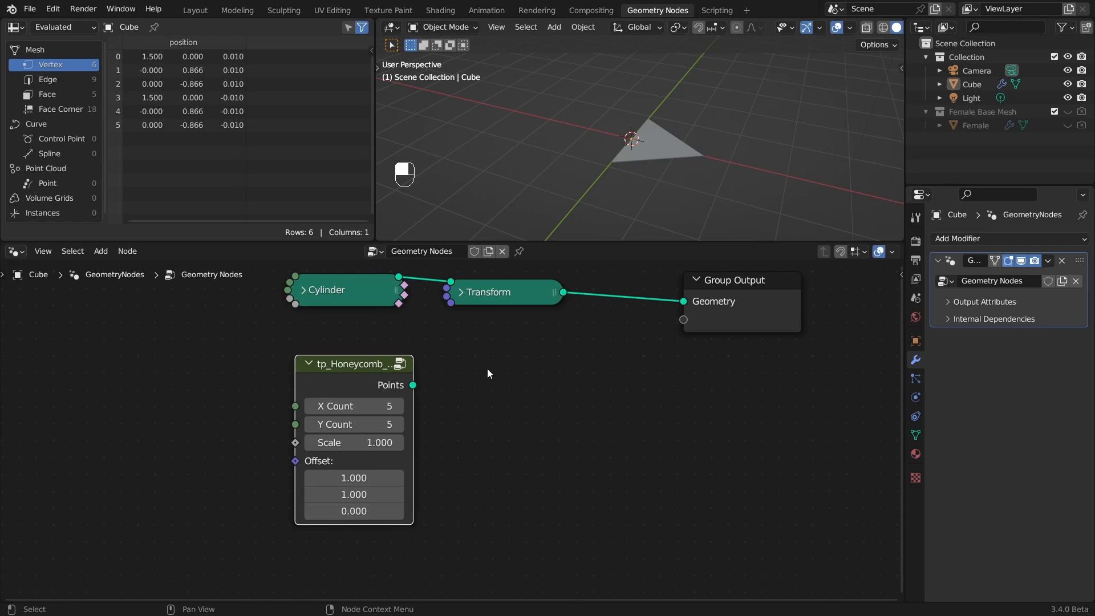
- Add an Instance on Points node, feeding the honeycomb points into Points and the Transform geometry into Instance
{"action": "key", "text": "5"}
{"action": "left_click", "coordinate": [502, 394]}
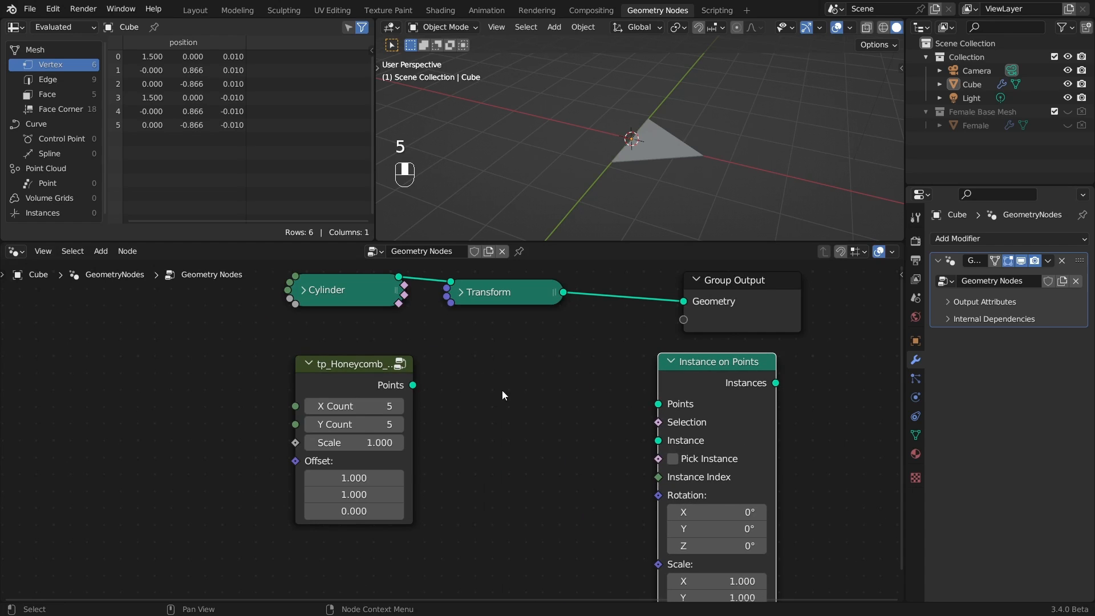
{"action": "left_click_drag", "start_coordinate": [414, 387], "coordinate": [658, 404]}
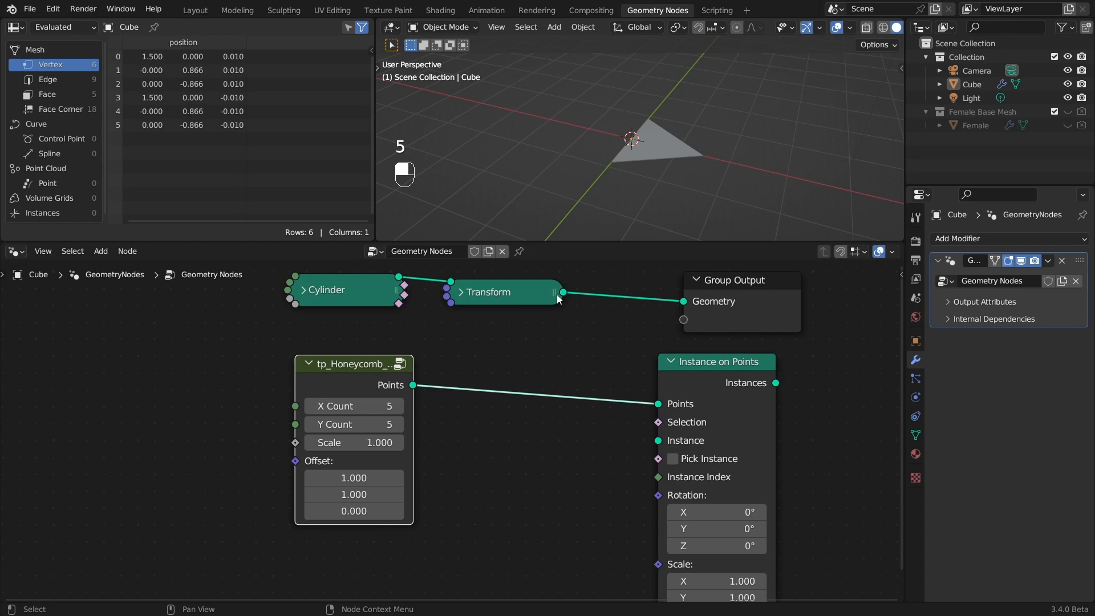
{"action": "left_click_drag", "start_coordinate": [564, 293], "coordinate": [657, 439]}
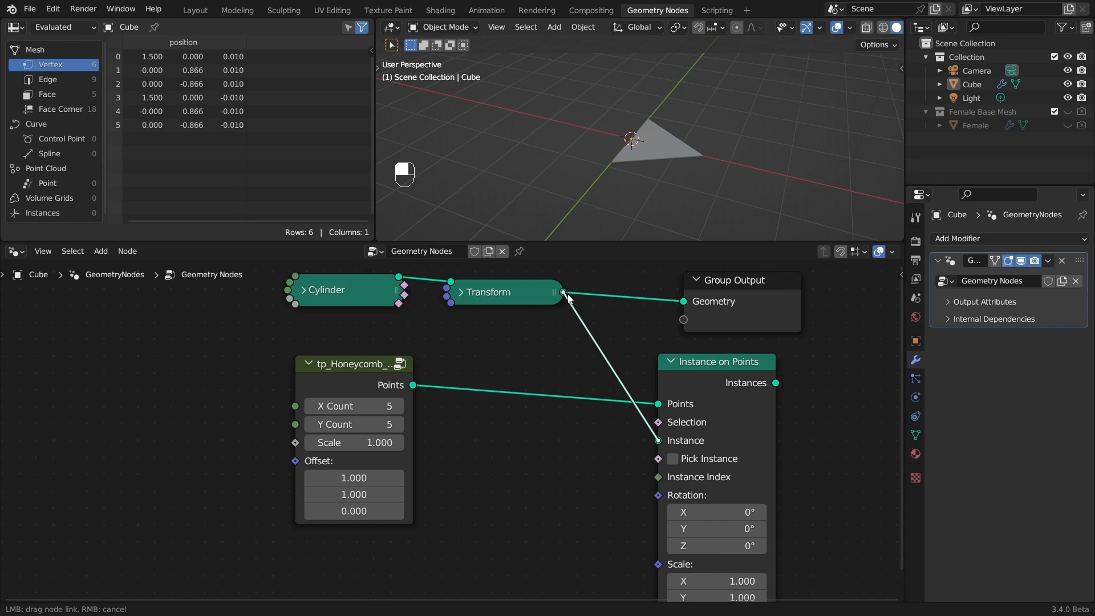
{"action": "left_click_drag", "start_coordinate": [569, 297], "coordinate": [565, 294]}
- Arrange the nodes into a readable flow and connect the Instances output to the Group Output's Geometry
{"action": "left_click_drag", "start_coordinate": [375, 363], "coordinate": [246, 355]}
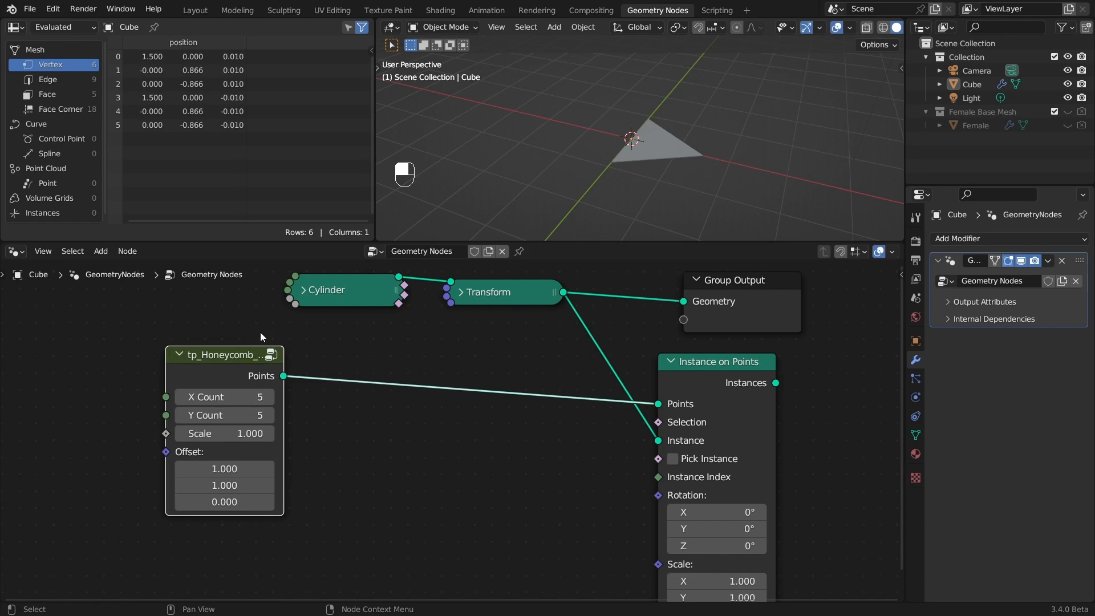
{"action": "left_click_drag", "start_coordinate": [263, 292], "coordinate": [508, 461]}
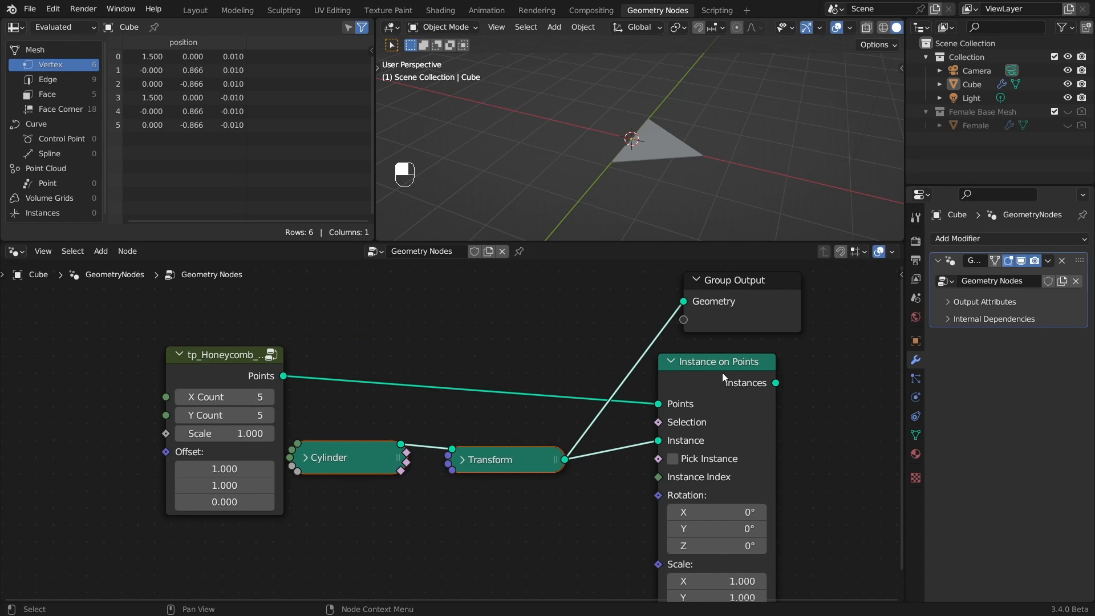
{"action": "left_click_drag", "start_coordinate": [723, 372], "coordinate": [835, 353]}
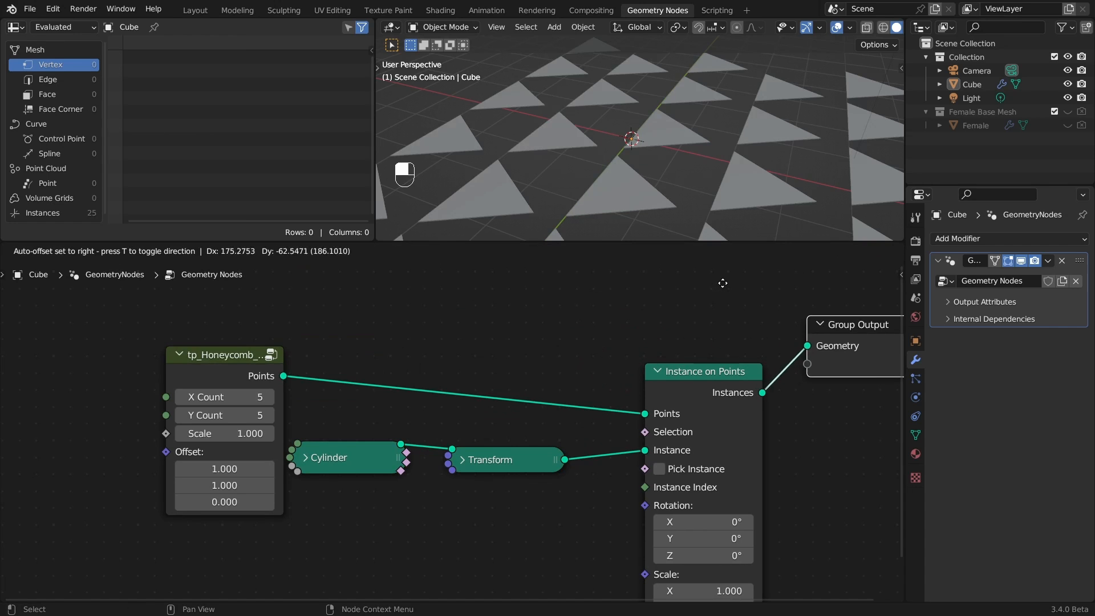
{"action": "left_click_drag", "start_coordinate": [720, 389], "coordinate": [723, 346]}
{"action": "left_click_drag", "start_coordinate": [545, 322], "coordinate": [553, 291], "text": "ctrl+alt"}
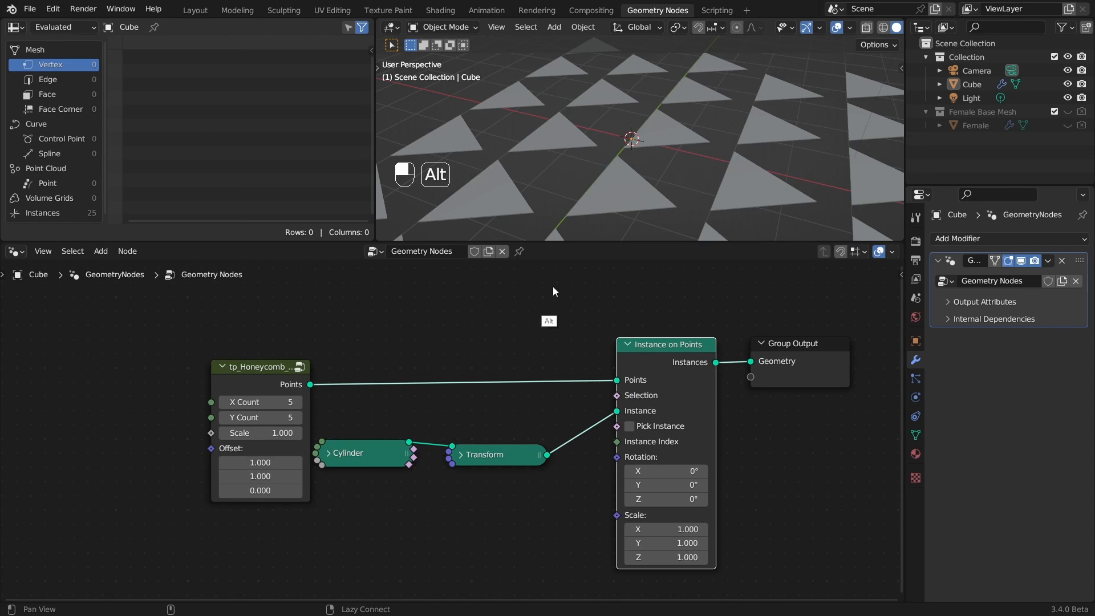
- Set both X Count and Y Count of the honeycomb points node to 1, leaving a single triangle instance
{"action": "left_click_drag", "start_coordinate": [616, 174], "coordinate": [664, 123], "text": "ctrl+alt"}
{"action": "left_click_drag", "start_coordinate": [647, 190], "coordinate": [612, 174], "text": "alt+shift"}
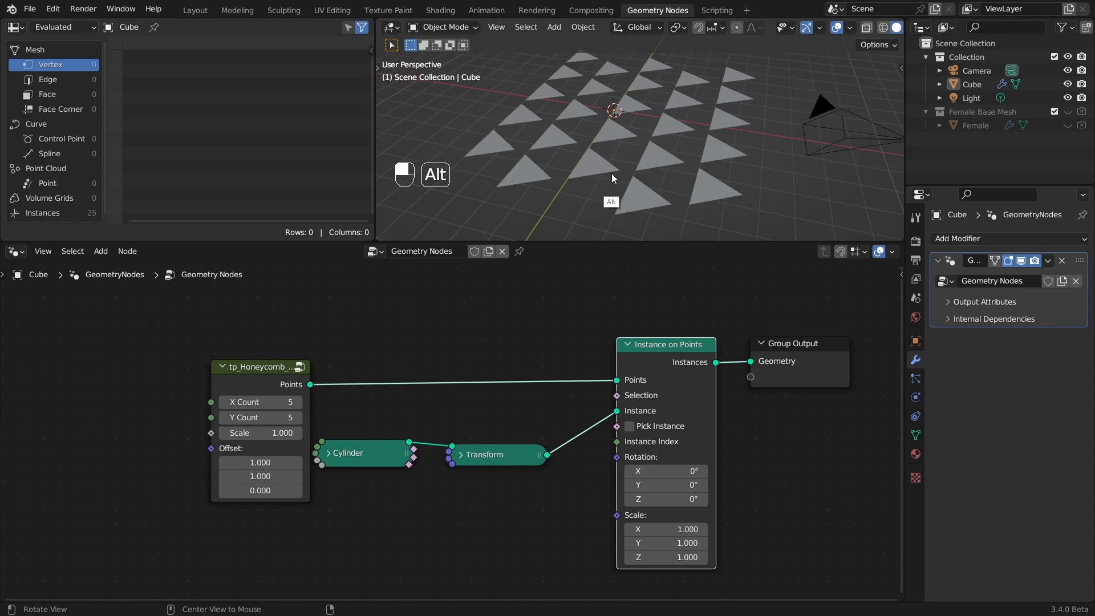
{"action": "left_click_drag", "start_coordinate": [252, 378], "coordinate": [182, 371]}
{"action": "left_click_drag", "start_coordinate": [297, 370], "coordinate": [460, 329], "text": "ctrl+alt"}
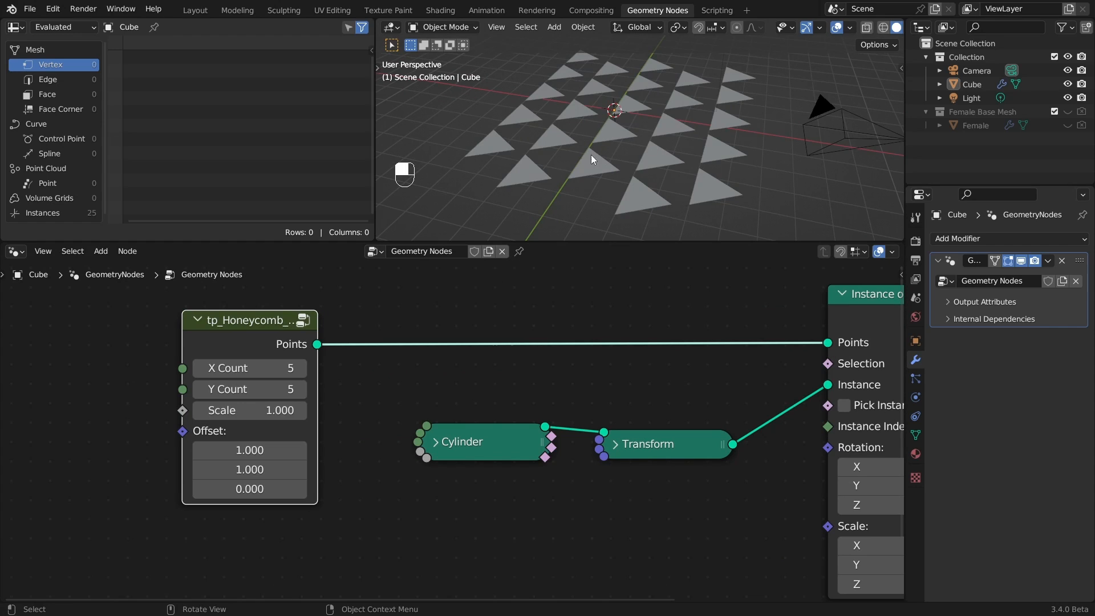
{"action": "left_click_drag", "start_coordinate": [251, 368], "coordinate": [254, 399]}
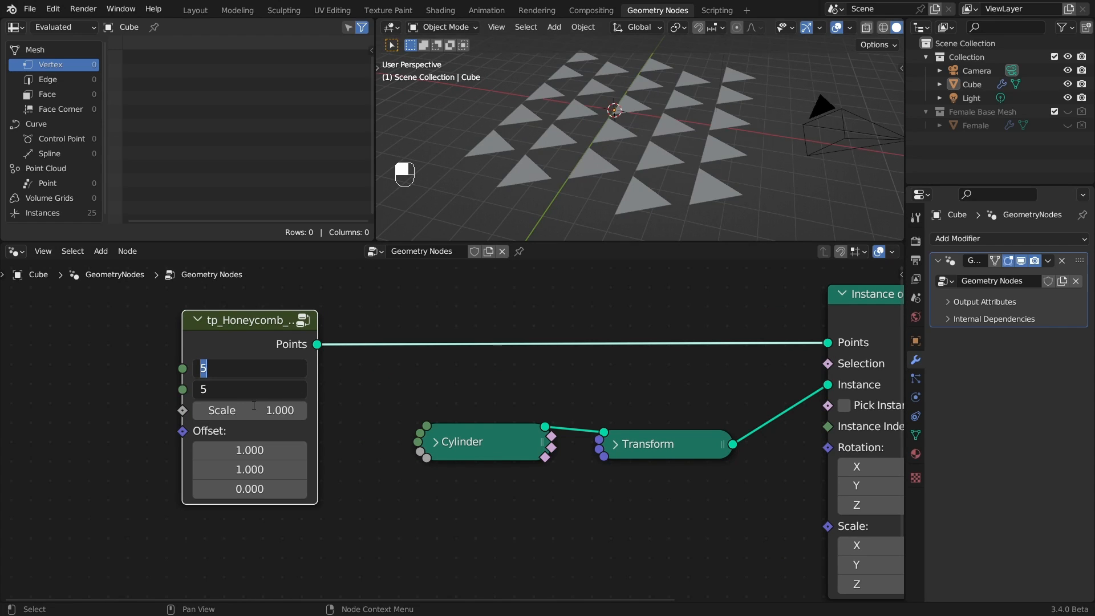
{"action": "type", "text": "1"}
{"action": "key", "text": "Return"}
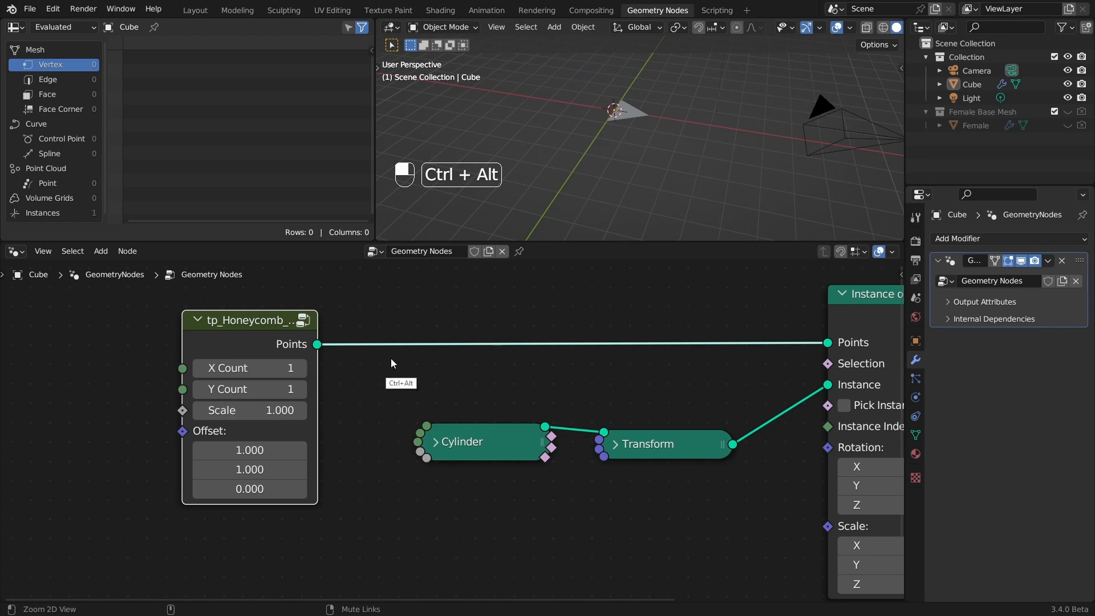
{"action": "left_click_drag", "start_coordinate": [392, 358], "coordinate": [279, 382], "text": "ctrl+alt"}
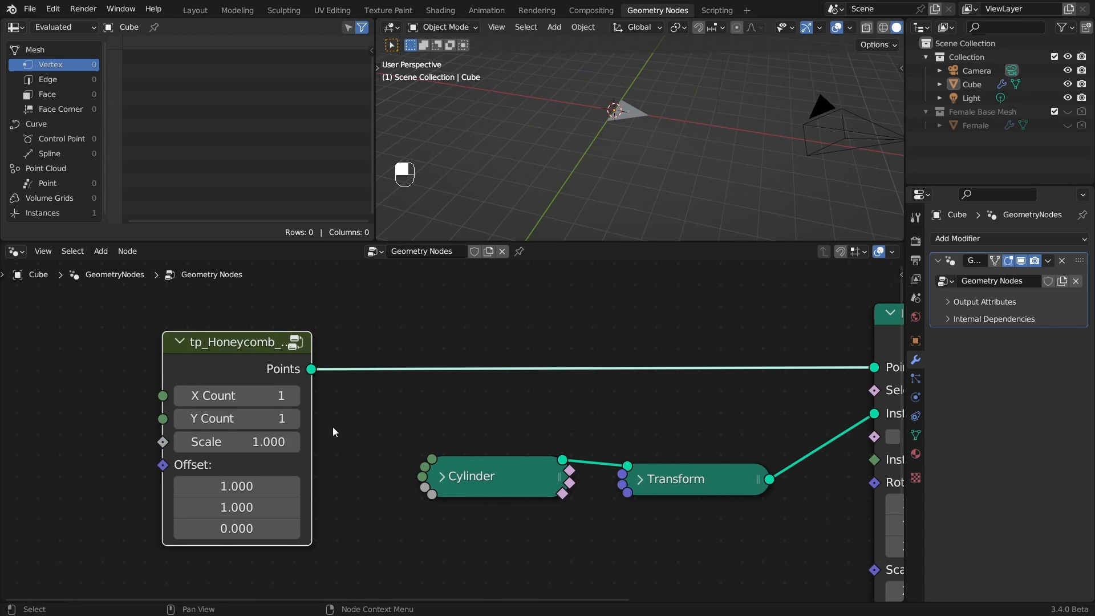
{"action": "left_click_drag", "start_coordinate": [646, 159], "coordinate": [682, 288], "text": "ctrl+alt"}
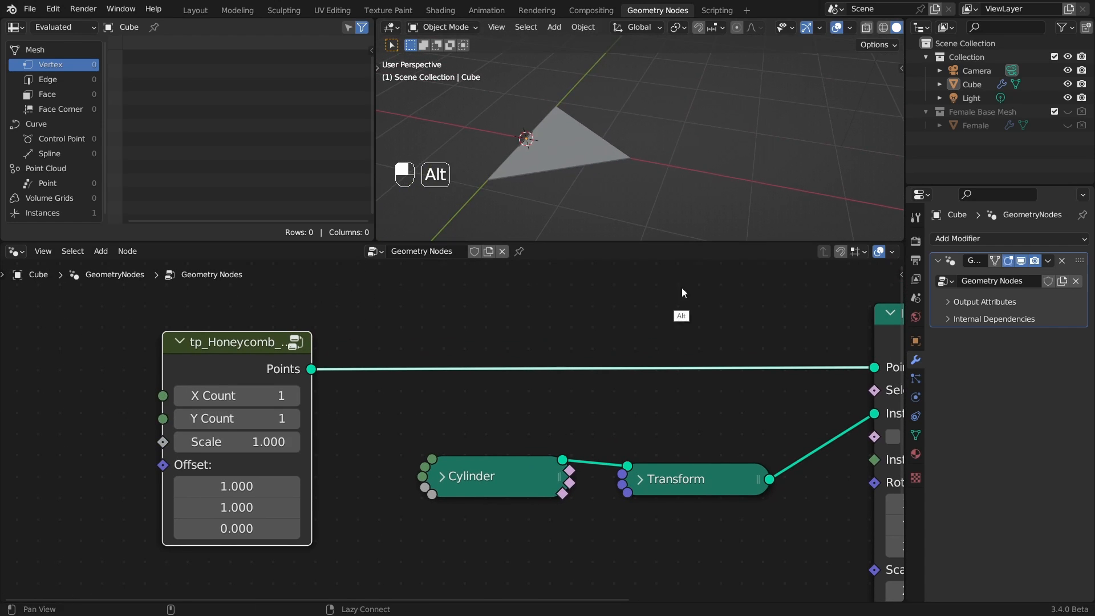
{"action": "left_click_drag", "start_coordinate": [776, 309], "coordinate": [539, 306], "text": "alt+shift"}
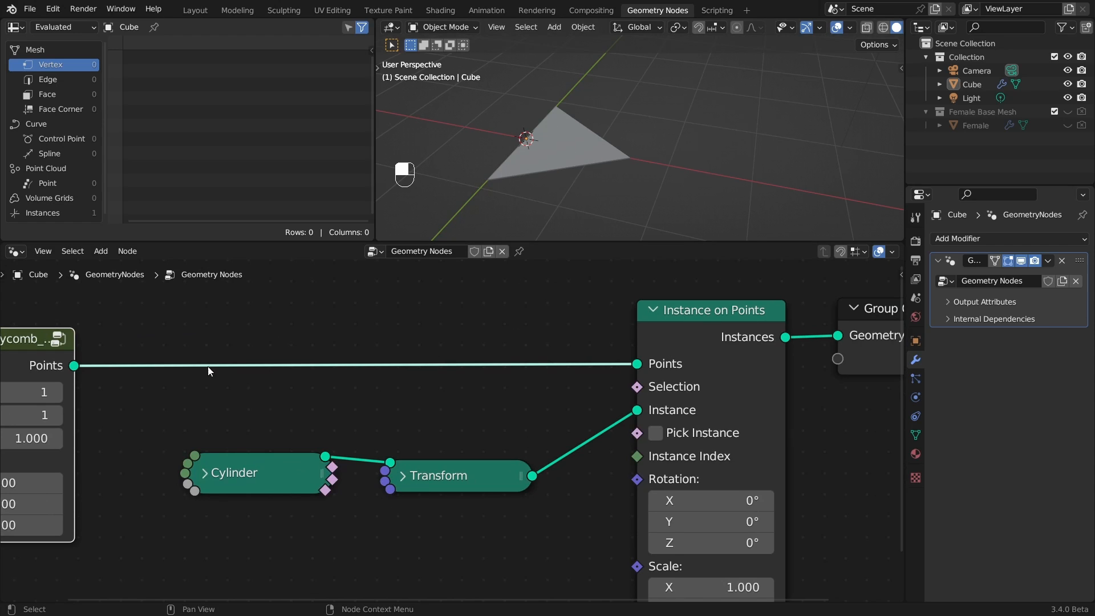
- Move the honeycomb points node well away from the Cylinder node to make room along its Points link
{"action": "left_click_drag", "start_coordinate": [30, 340], "coordinate": [54, 337]}
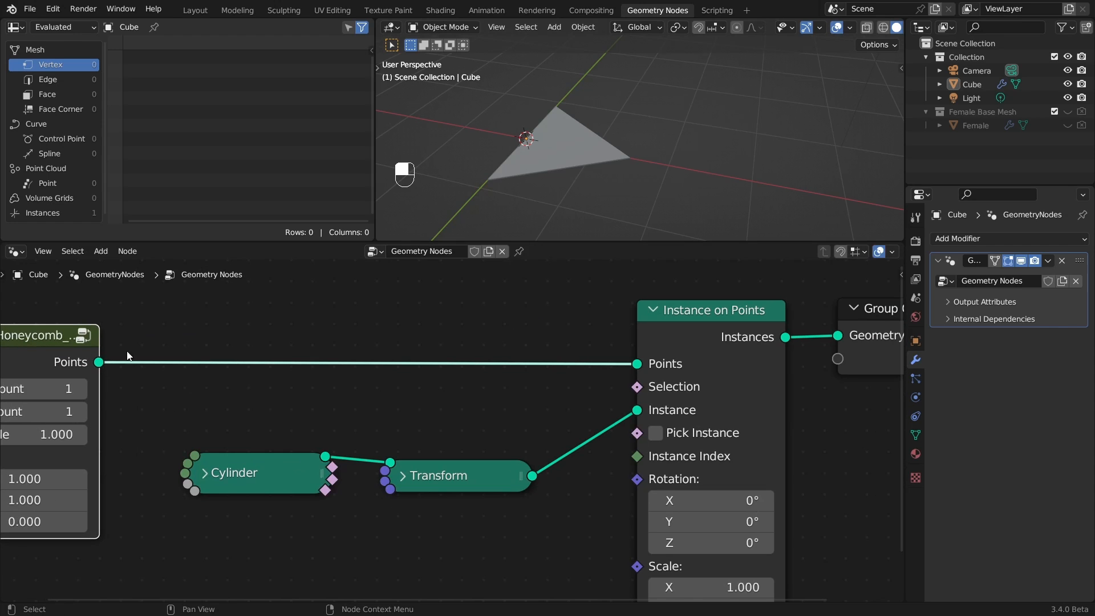
{"action": "left_click_drag", "start_coordinate": [653, 161], "coordinate": [611, 179], "text": "ctrl+alt"}
{"action": "left_click_drag", "start_coordinate": [533, 175], "coordinate": [578, 158], "text": "alt+shift"}
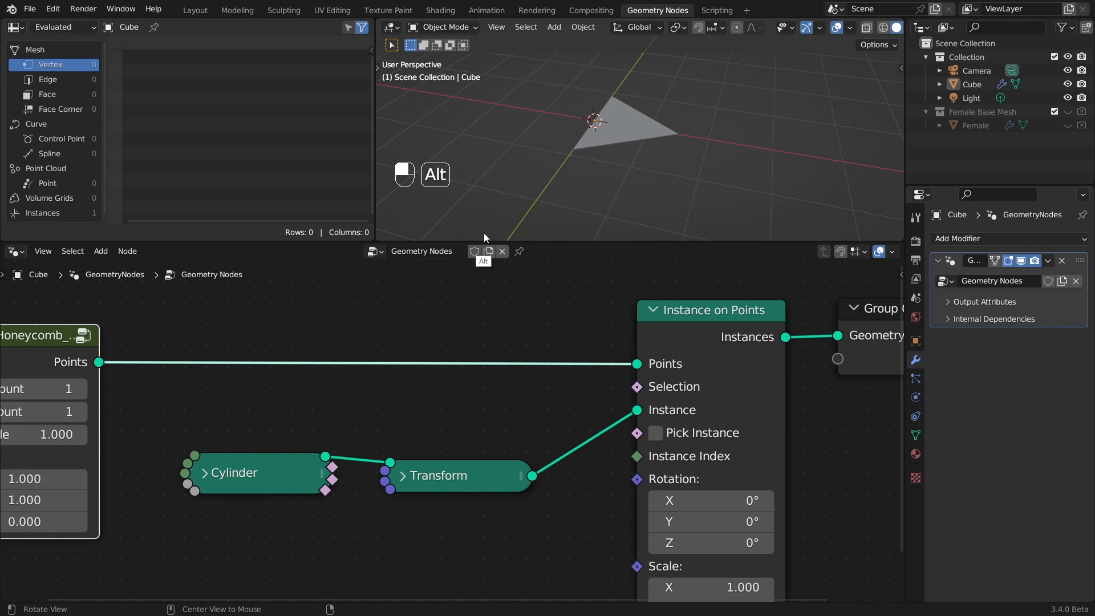
{"action": "left_click_drag", "start_coordinate": [457, 411], "coordinate": [425, 385], "text": "ctrl+alt"}
{"action": "left_click_drag", "start_coordinate": [322, 359], "coordinate": [626, 323], "text": "alt+shift"}
{"action": "left_click_drag", "start_coordinate": [486, 257], "coordinate": [498, 302], "text": "alt+shift"}
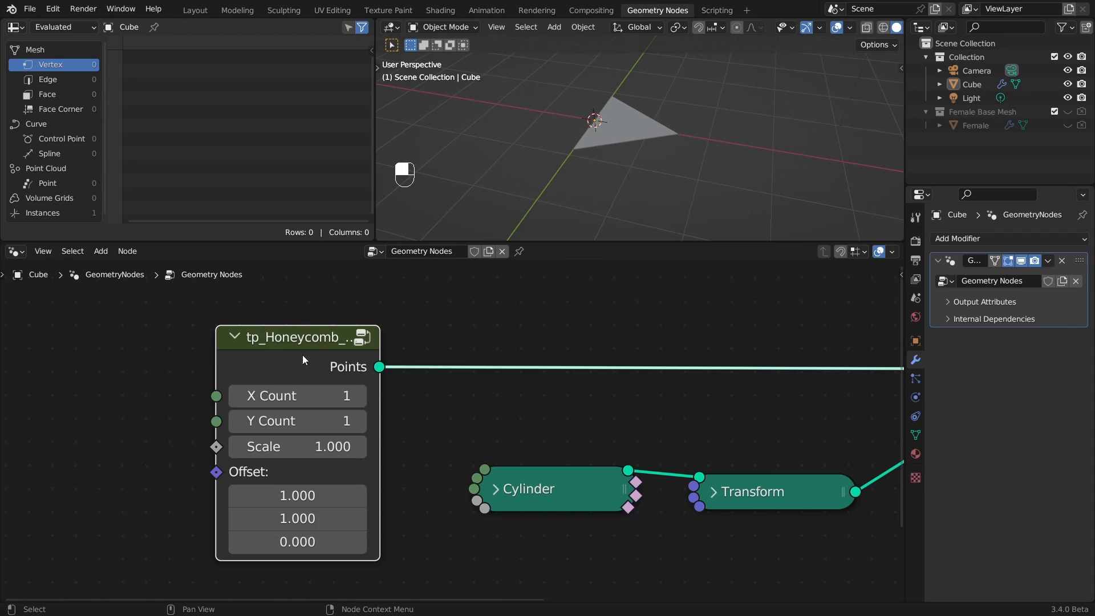
{"action": "left_click_drag", "start_coordinate": [302, 355], "coordinate": [229, 356]}
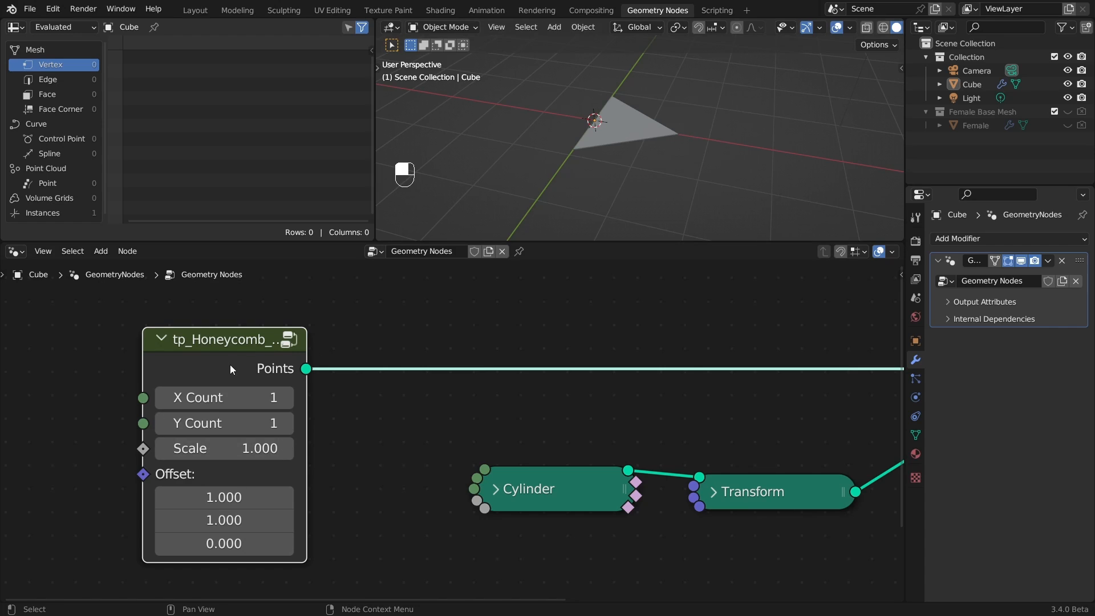
{"action": "left_click_drag", "start_coordinate": [231, 365], "coordinate": [142, 358]}
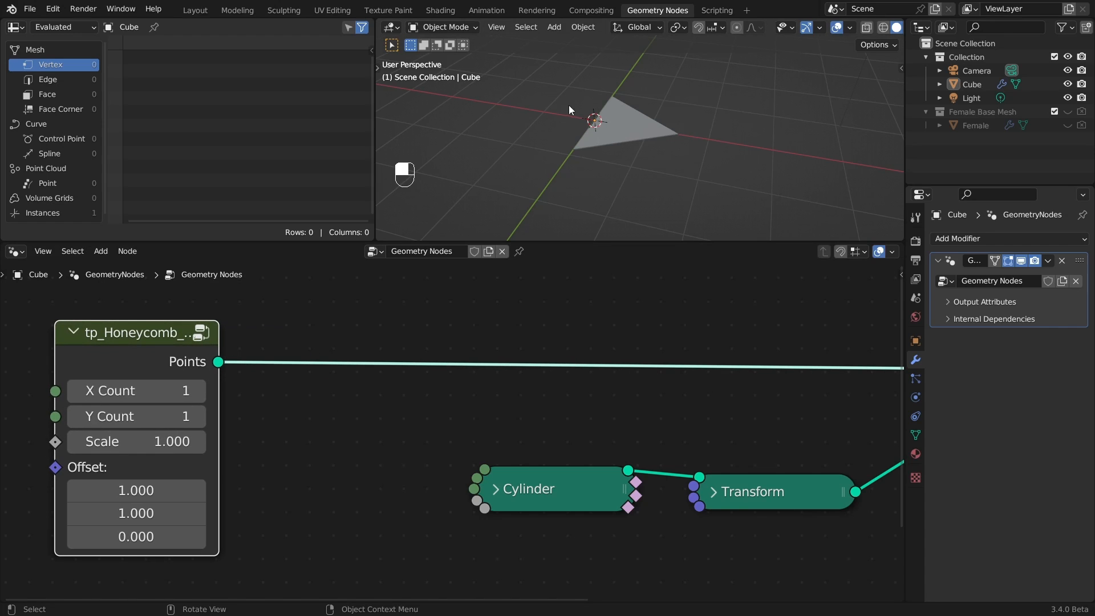
- Add a Duplicate Elements node in Point mode on the link between the honeycomb points and Instance on Points
{"action": "key", "text": "shift+a"}
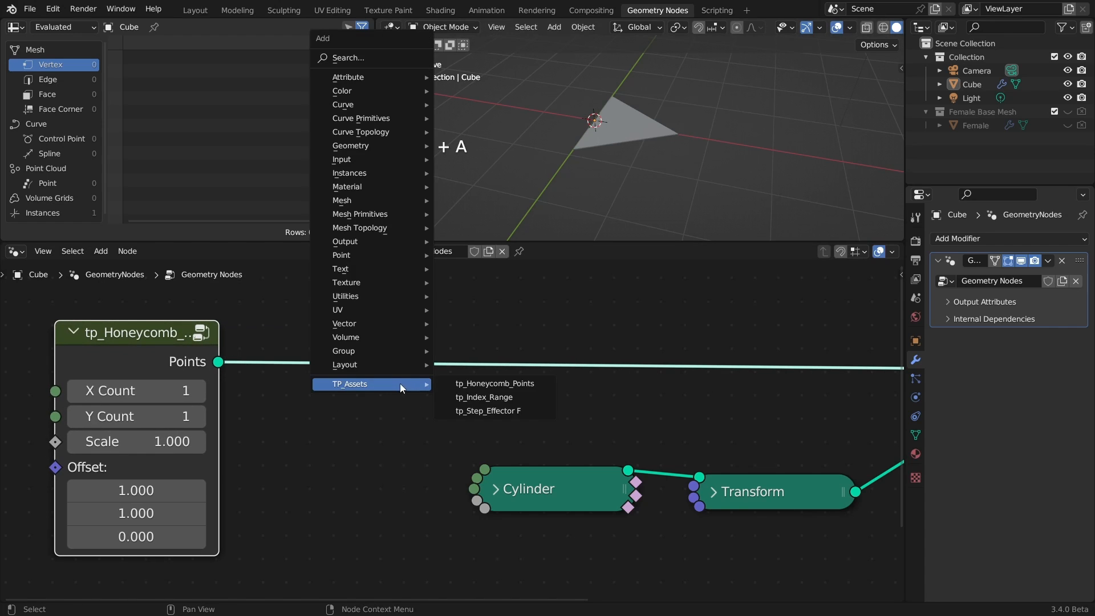
{"action": "type", "text": "dup"}
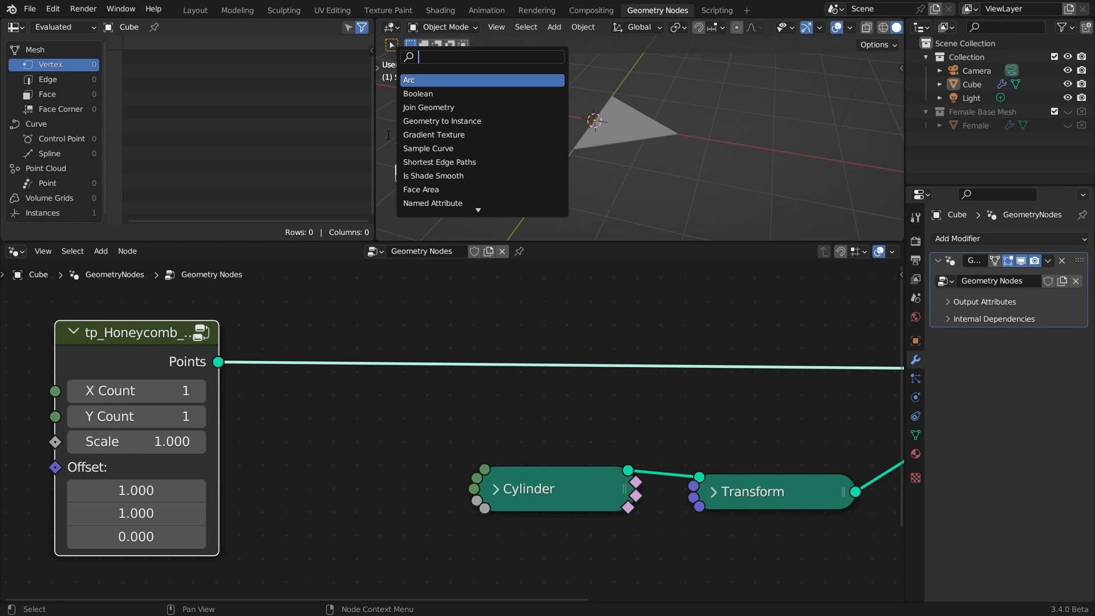
{"action": "type", "text": "l"}
{"action": "left_click", "coordinate": [460, 81]}
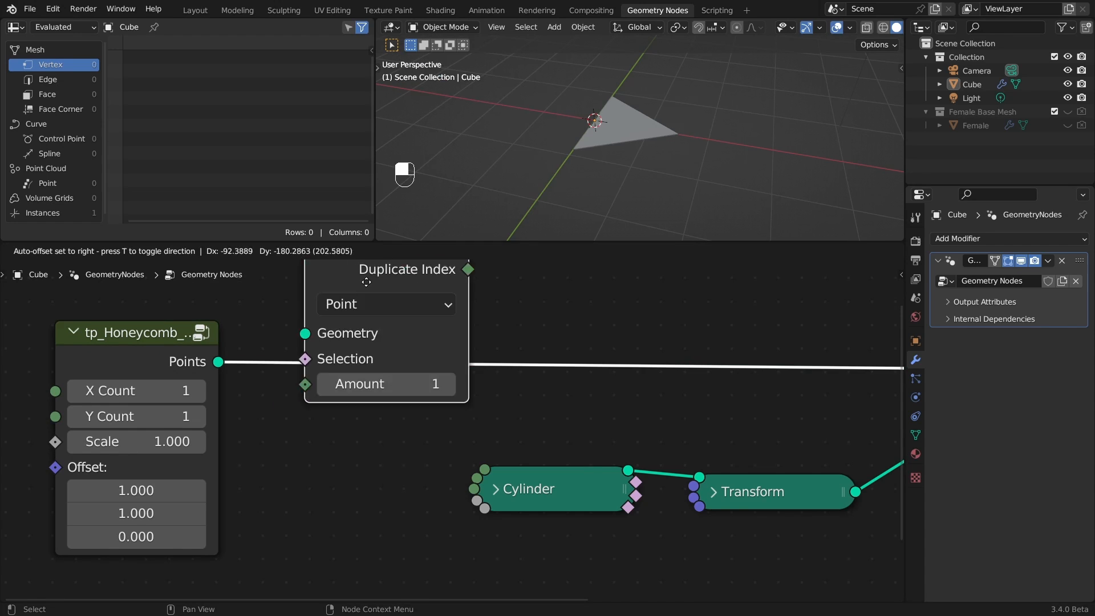
{"action": "left_click", "coordinate": [319, 381]}
{"action": "left_click_drag", "start_coordinate": [397, 346], "coordinate": [339, 348]}
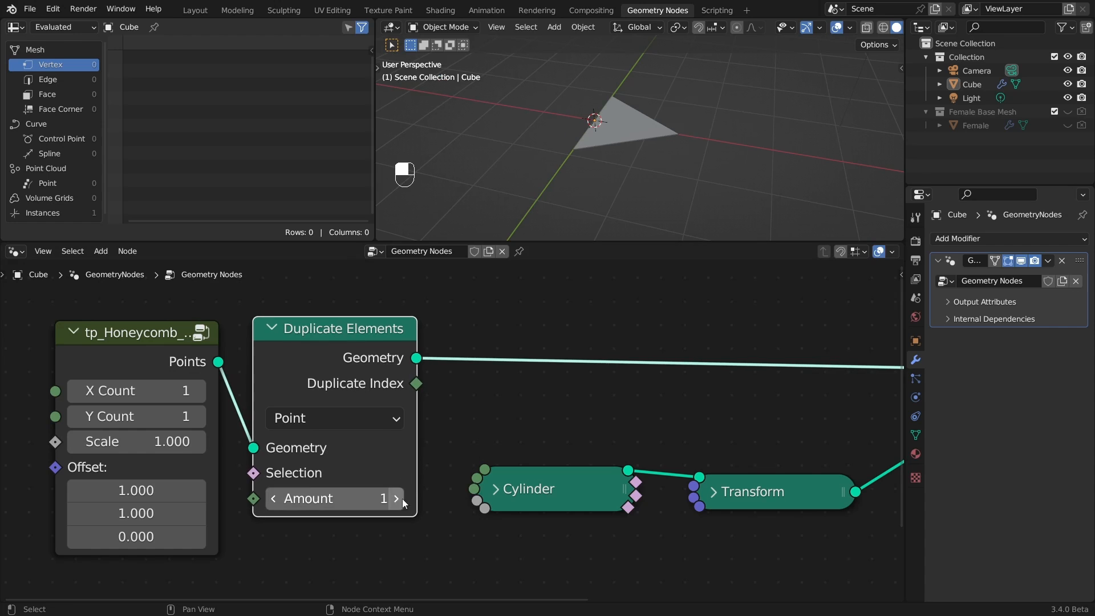
- Set the Amount of the Duplicate Elements node to 7
{"action": "left_click", "coordinate": [399, 498]}
{"action": "left_click", "coordinate": [399, 498]}
{"action": "left_click", "coordinate": [399, 498]}
{"action": "left_click", "coordinate": [399, 498]}
{"action": "left_click", "coordinate": [399, 498]}
{"action": "left_click", "coordinate": [399, 498]}
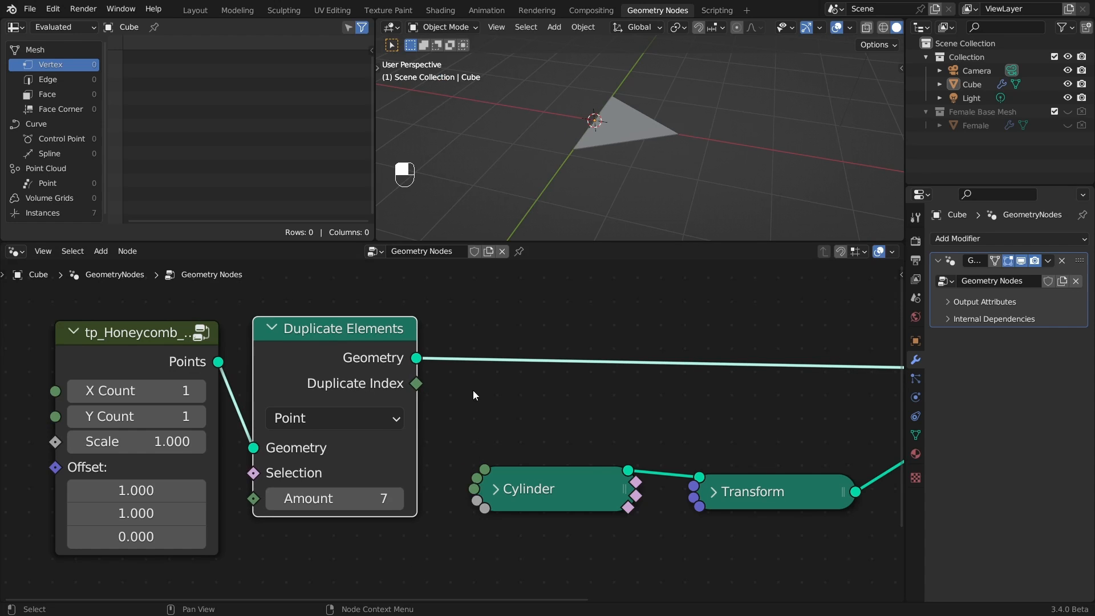
- Spread out the honeycomb and Duplicate Elements nodes, and move Cylinder and Transform closer beneath the Points link
{"action": "left_click_drag", "start_coordinate": [483, 406], "coordinate": [438, 416], "text": "ctrl+alt"}
{"action": "left_click_drag", "start_coordinate": [54, 333], "coordinate": [369, 438]}
{"action": "left_click_drag", "start_coordinate": [325, 361], "coordinate": [249, 358]}
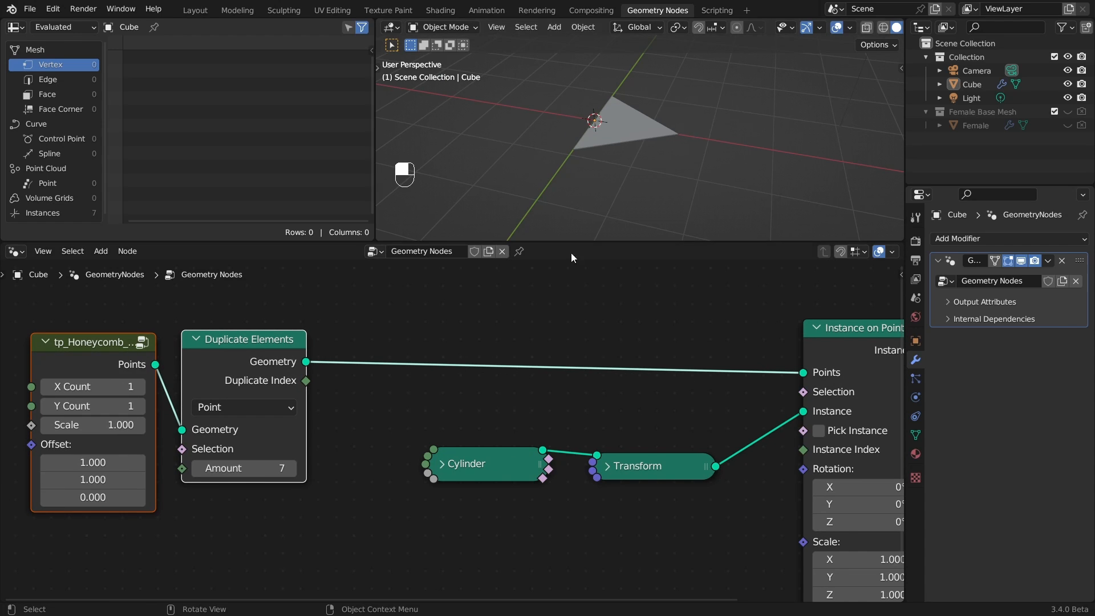
{"action": "mouse_move", "coordinate": [622, 161]}
{"action": "left_mouse_down", "text": "alt"}
{"action": "mouse_move", "coordinate": [604, 182]}
{"action": "mouse_move", "coordinate": [624, 144]}
{"action": "left_mouse_up", "text": "alt"}
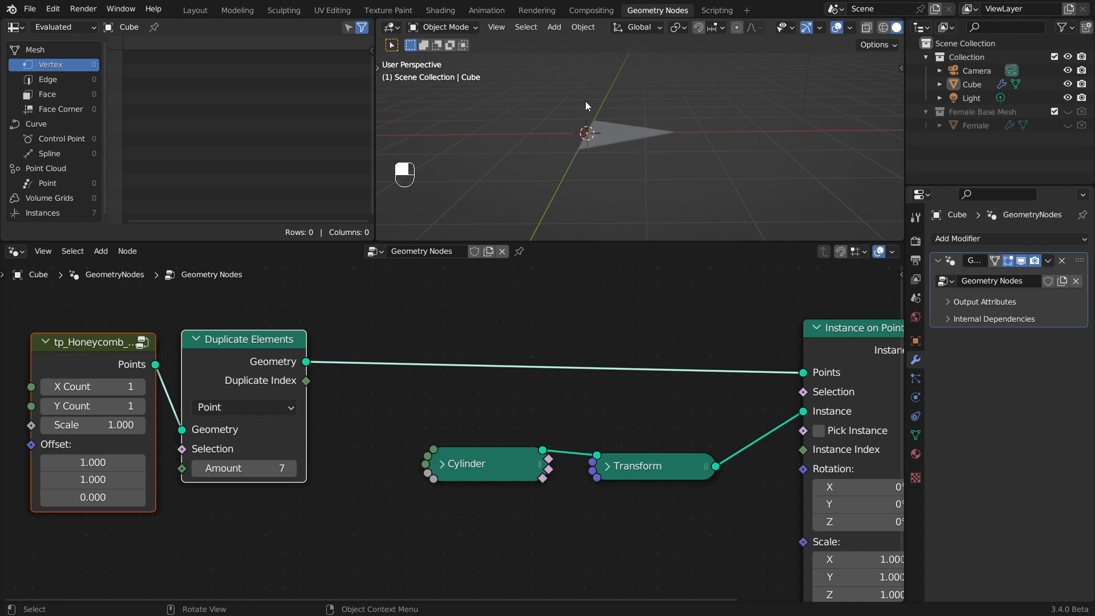
{"action": "left_click_drag", "start_coordinate": [597, 186], "coordinate": [615, 169], "text": "alt"}
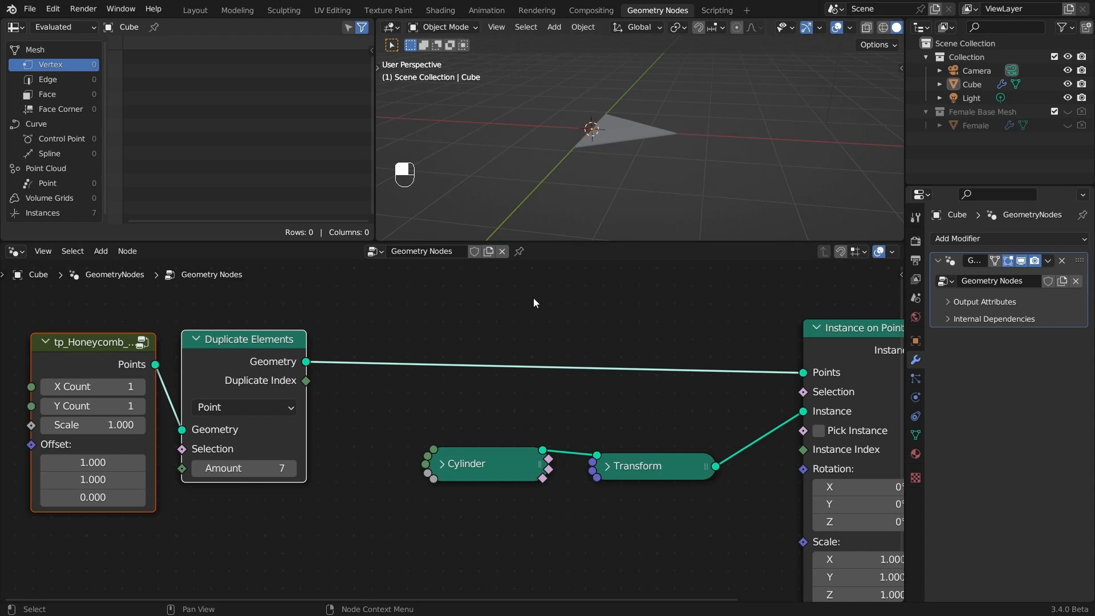
{"action": "left_click_drag", "start_coordinate": [582, 413], "coordinate": [589, 425], "text": "ctrl+alt"}
{"action": "left_click_drag", "start_coordinate": [632, 521], "coordinate": [543, 391], "text": "alt+shift"}
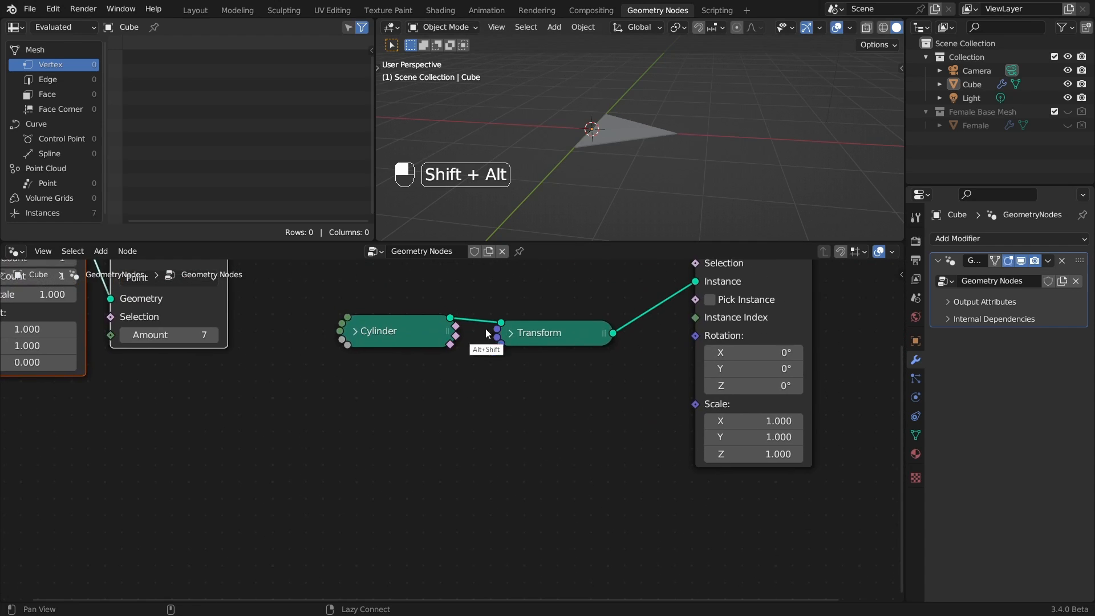
{"action": "left_click_drag", "start_coordinate": [485, 337], "coordinate": [509, 400], "text": "alt+shift"}
{"action": "left_click_drag", "start_coordinate": [515, 414], "coordinate": [409, 348]}
{"action": "left_click_drag", "start_coordinate": [572, 398], "coordinate": [566, 358]}
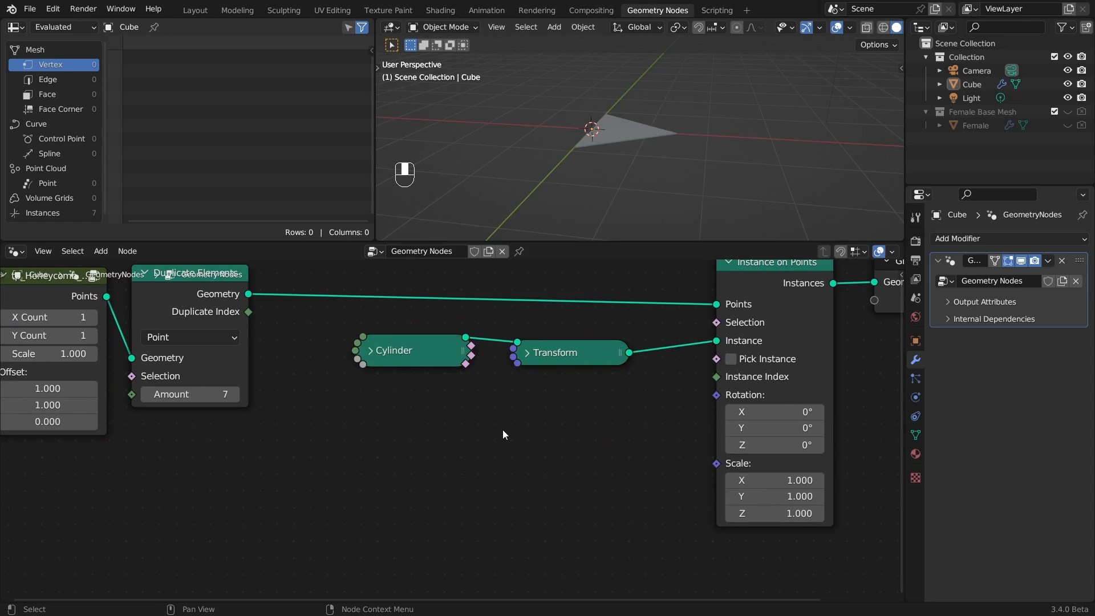
- Add the tp_Step_Effector F node group from TP_Assets and place it below the Transform node
{"action": "key", "text": "shift+a"}
{"action": "mouse_move", "coordinate": [480, 600]}
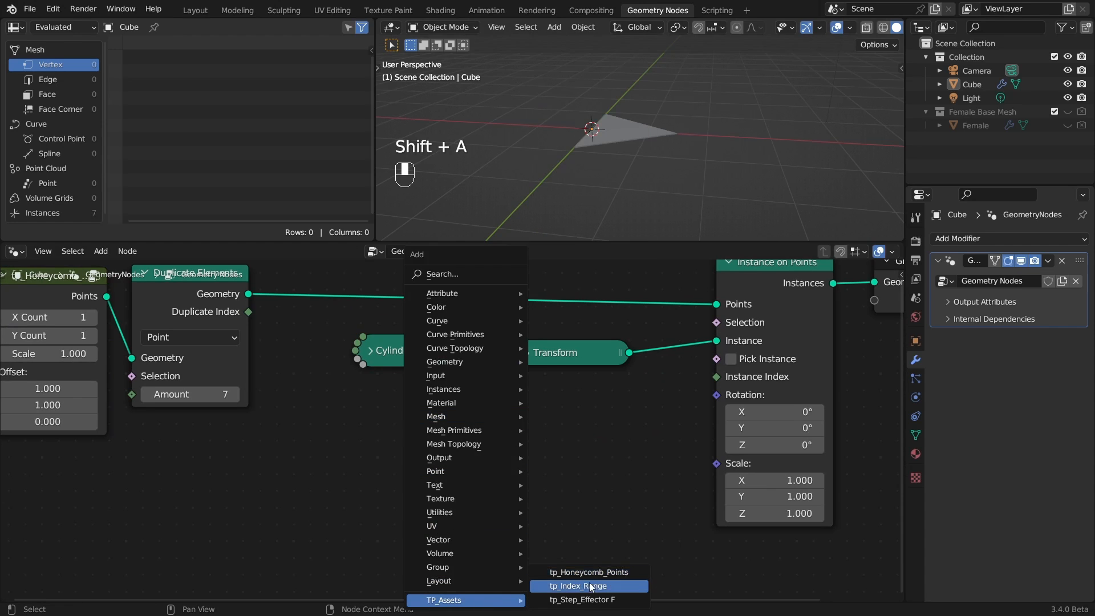
{"action": "left_click", "coordinate": [551, 600]}
{"action": "left_click", "coordinate": [515, 423]}
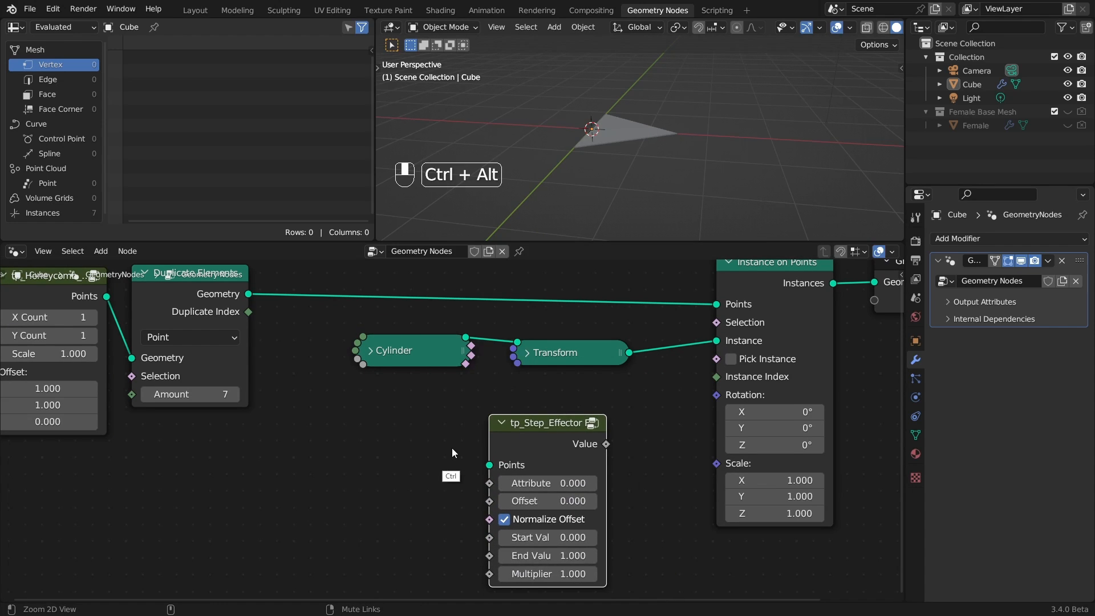
- Connect the Duplicate Elements node's Geometry to the step effector's Points and its Duplicate Index to Attribute
{"action": "left_click_drag", "start_coordinate": [450, 450], "coordinate": [474, 438], "text": "ctrl+alt"}
{"action": "left_click_drag", "start_coordinate": [454, 434], "coordinate": [495, 426], "text": "alt+shift"}
{"action": "left_click_drag", "start_coordinate": [316, 290], "coordinate": [544, 451]}
{"action": "left_click_drag", "start_coordinate": [316, 307], "coordinate": [544, 468]}
{"action": "left_click_drag", "start_coordinate": [590, 419], "coordinate": [548, 419]}
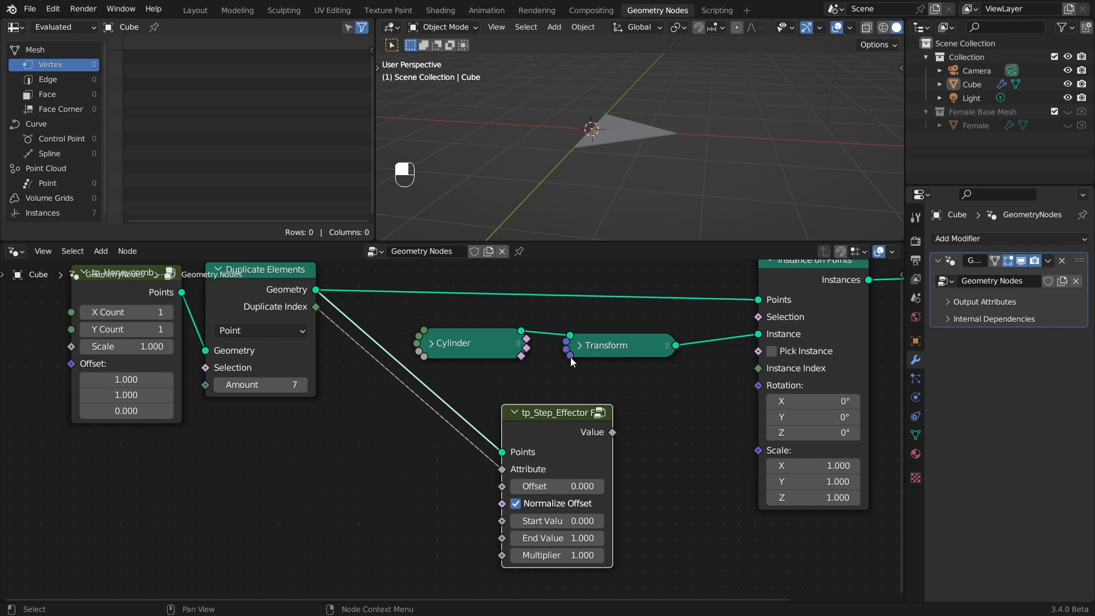
{"action": "mouse_move", "coordinate": [570, 357]}
{"action": "left_click_drag", "start_coordinate": [561, 422], "coordinate": [531, 418]}
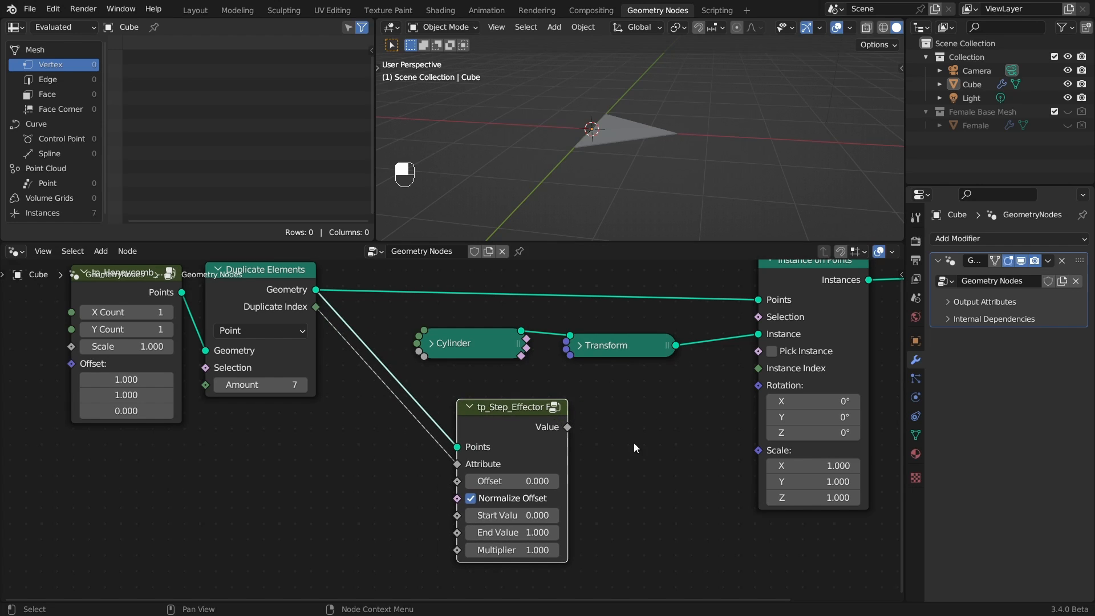
- Add a Combine XYZ node, feeding the step effector's Value into Y and the Vector into the Instance on Points Rotation
{"action": "left_click_drag", "start_coordinate": [611, 478], "coordinate": [603, 454], "text": "ctrl+alt"}
{"action": "left_click_drag", "start_coordinate": [648, 364], "coordinate": [604, 354], "text": "alt+shift"}
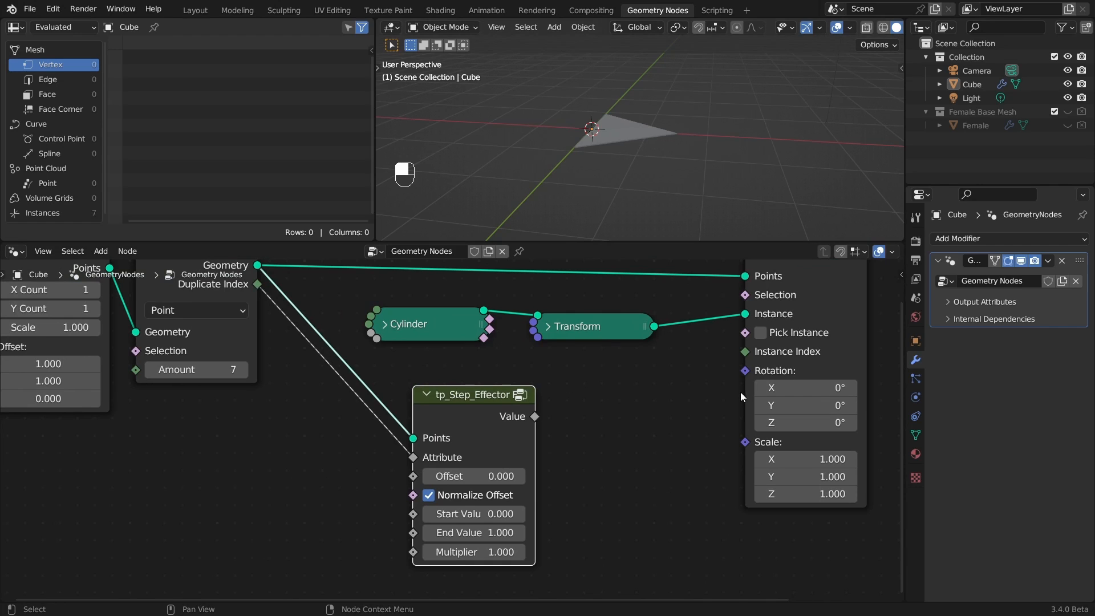
{"action": "left_click_drag", "start_coordinate": [521, 414], "coordinate": [501, 404]}
{"action": "left_click", "coordinate": [575, 424]}
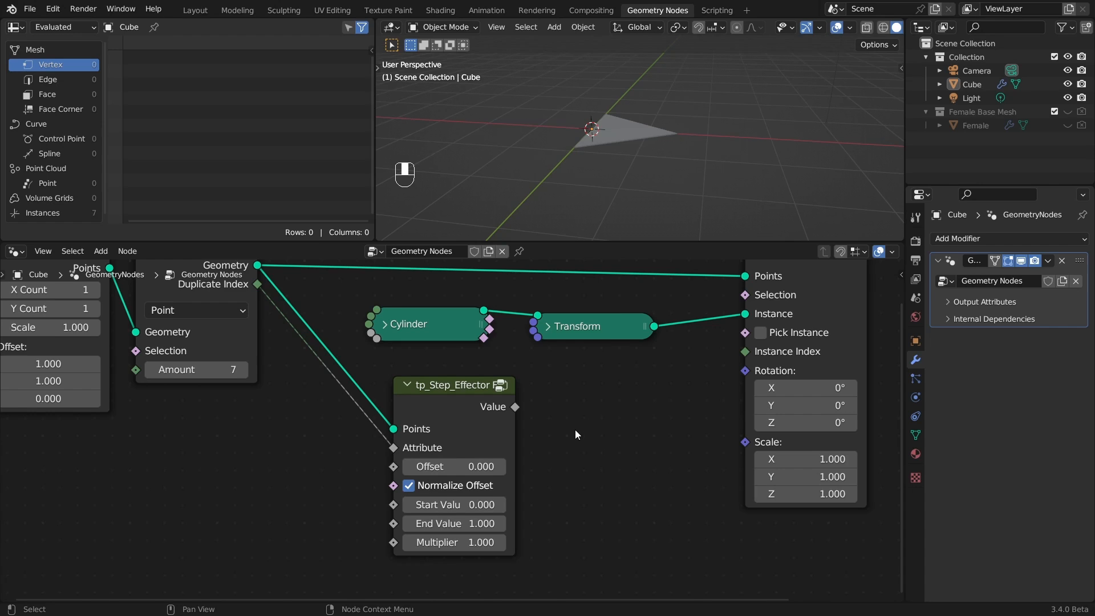
{"action": "key", "text": "4"}
{"action": "left_click", "coordinate": [564, 391]}
{"action": "left_click_drag", "start_coordinate": [690, 422], "coordinate": [745, 371]}
{"action": "left_click_drag", "start_coordinate": [568, 460], "coordinate": [515, 407]}
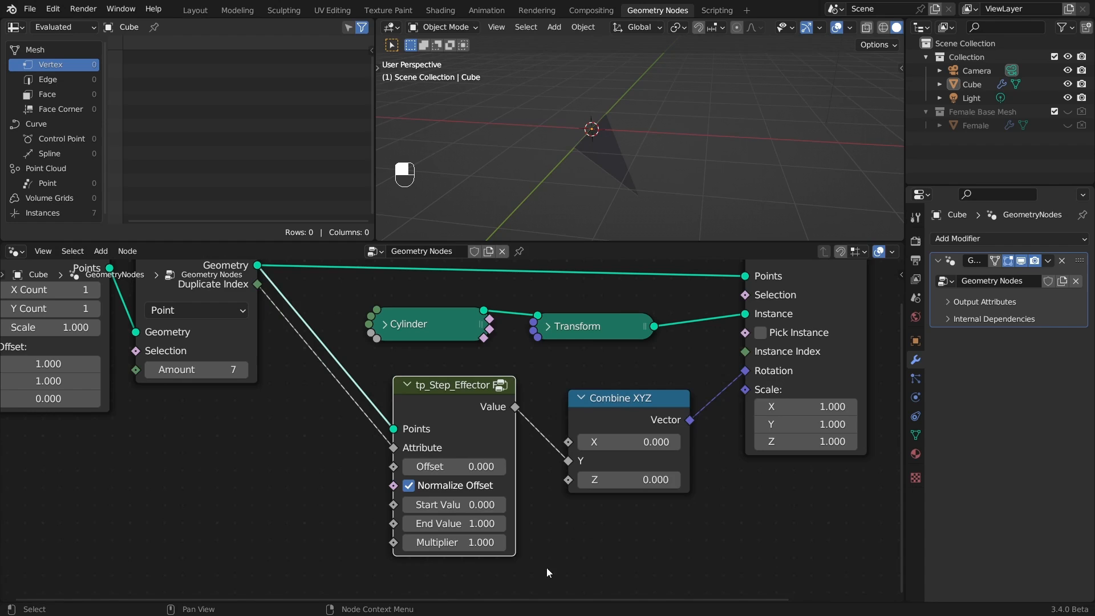
- Turn off Normalize Offset on the step effector and adjust its Offset to 0.4
{"action": "left_click_drag", "start_coordinate": [619, 166], "coordinate": [642, 184], "text": "alt"}
{"action": "left_click_drag", "start_coordinate": [642, 184], "coordinate": [649, 176], "text": "alt+shift"}
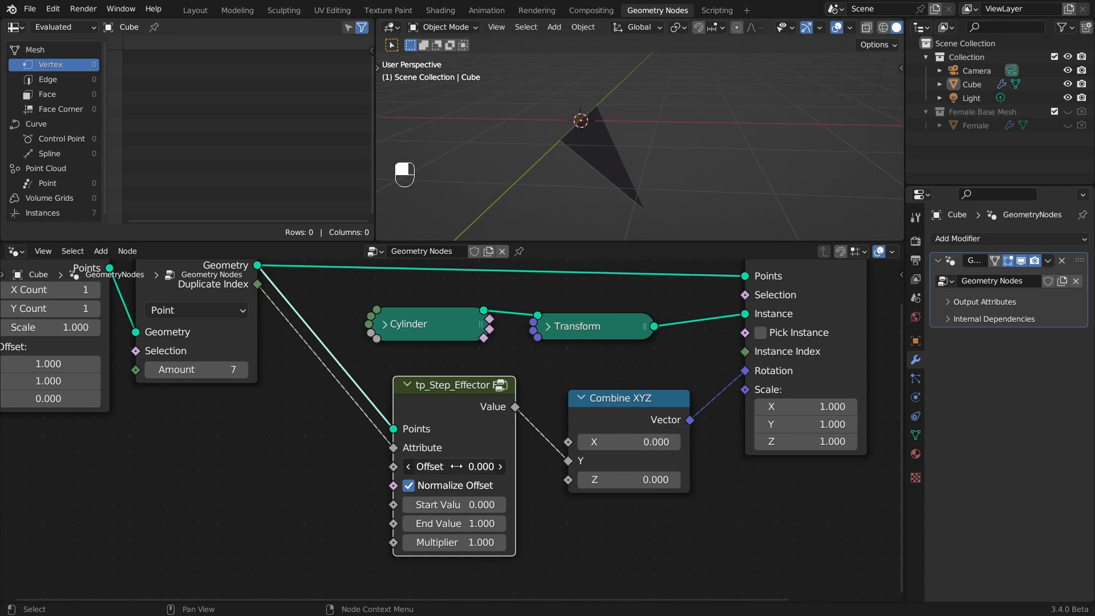
{"action": "mouse_move", "coordinate": [456, 467]}
{"action": "left_mouse_down"}
{"action": "mouse_move", "coordinate": [496, 467]}
{"action": "mouse_move", "coordinate": [465, 467]}
{"action": "mouse_move", "coordinate": [476, 466]}
{"action": "left_mouse_up"}
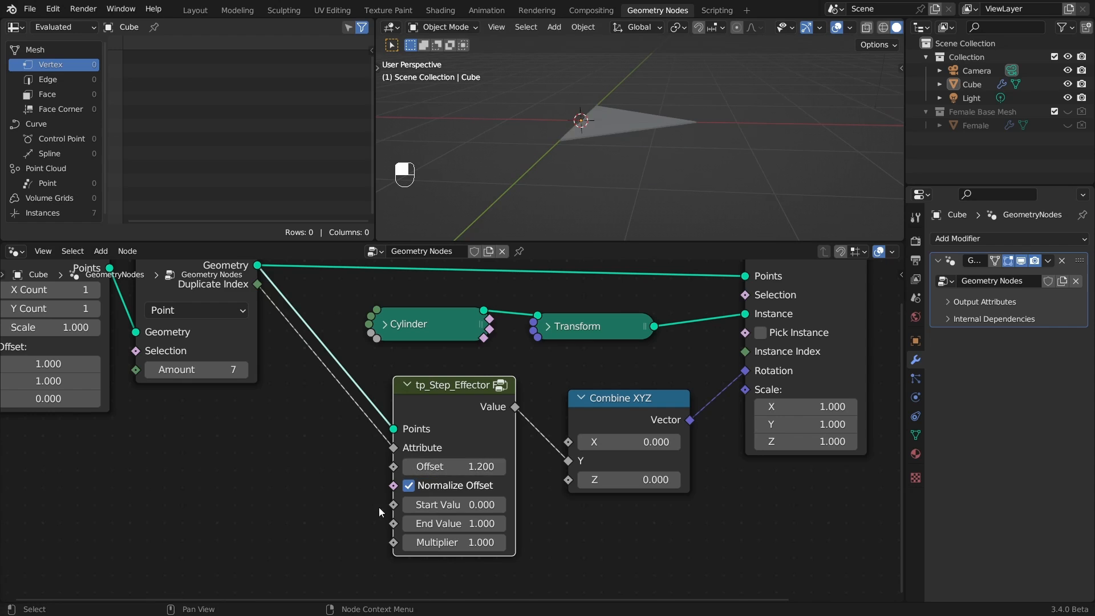
{"action": "left_click", "coordinate": [473, 486]}
{"action": "left_click_drag", "start_coordinate": [463, 467], "coordinate": [463, 467]}
- Set the step effector's End Value to -pi
{"action": "mouse_move", "coordinate": [469, 529]}
{"action": "left_mouse_down"}
{"action": "mouse_move", "coordinate": [478, 525]}
{"action": "mouse_move", "coordinate": [456, 530]}
{"action": "left_mouse_up"}
{"action": "left_click", "coordinate": [455, 530]}
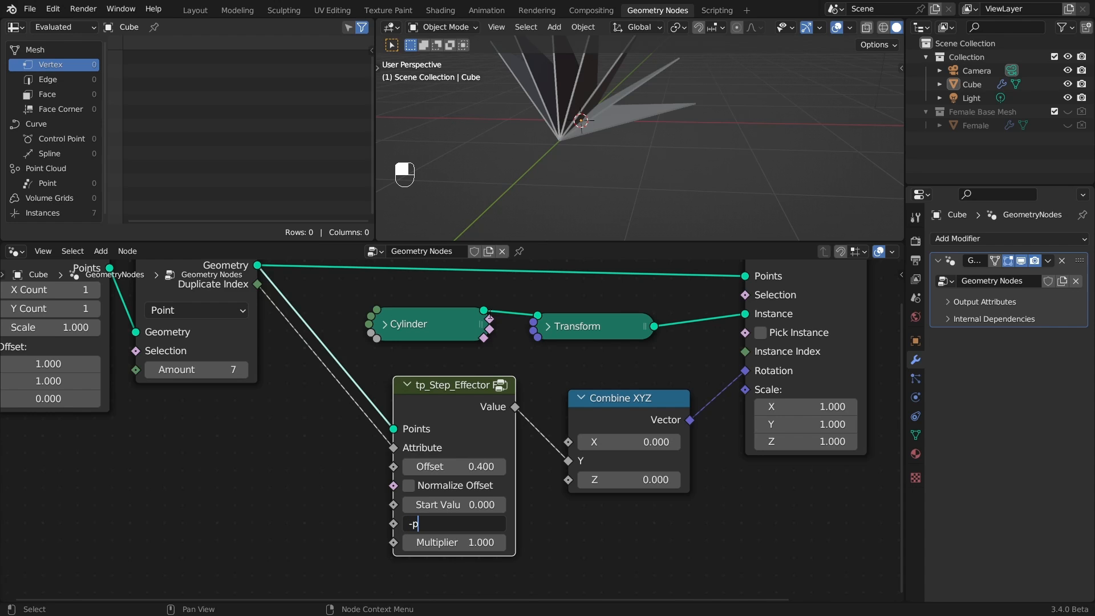
{"action": "type", "text": "-pi"}
{"action": "key", "text": "Return"}
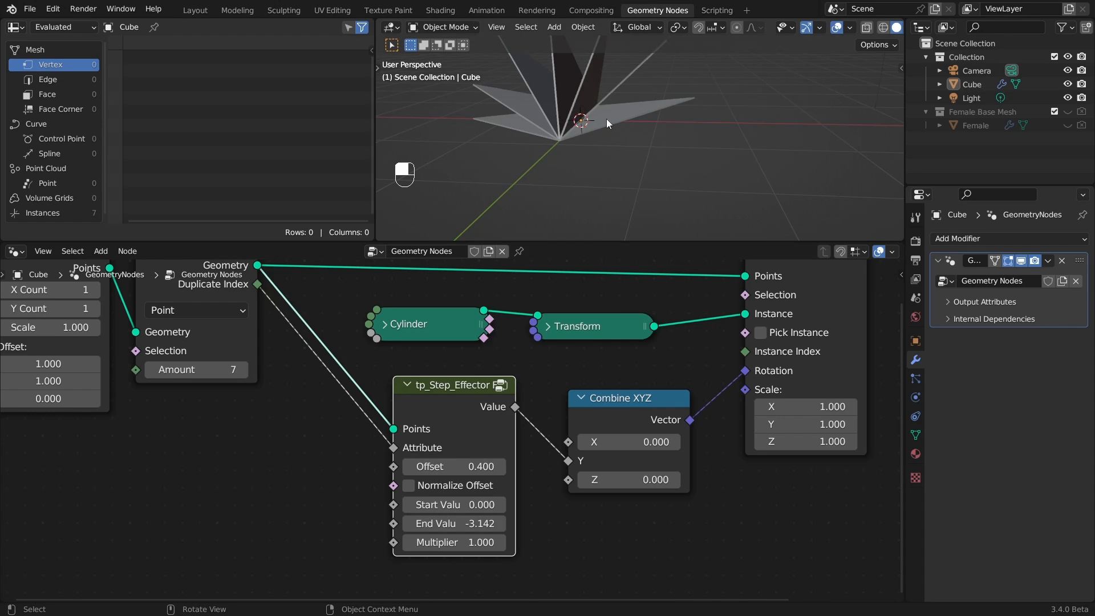
- Lower the step effector's Offset to -0.1 so the triangles fan out evenly
{"action": "left_click_drag", "start_coordinate": [651, 155], "coordinate": [650, 200], "text": "ctrl+alt"}
{"action": "left_click_drag", "start_coordinate": [644, 199], "coordinate": [659, 195], "text": "alt"}
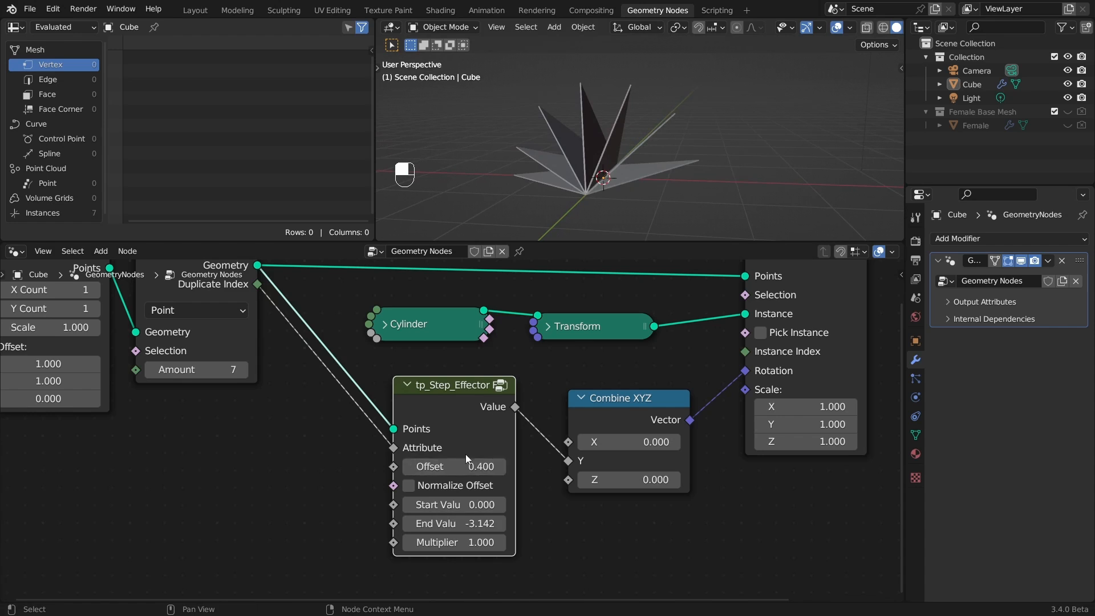
{"action": "mouse_move", "coordinate": [465, 466]}
{"action": "left_mouse_down"}
{"action": "mouse_move", "coordinate": [448, 466]}
{"action": "mouse_move", "coordinate": [458, 466]}
{"action": "left_mouse_up"}
{"action": "mouse_move", "coordinate": [669, 152]}
{"action": "left_mouse_down", "text": "ctrl+alt"}
{"action": "mouse_move", "coordinate": [693, 140]}
{"action": "mouse_move", "coordinate": [679, 154]}
{"action": "mouse_move", "coordinate": [690, 172]}
{"action": "mouse_move", "coordinate": [678, 160]}
{"action": "left_mouse_up", "text": "ctrl+alt"}
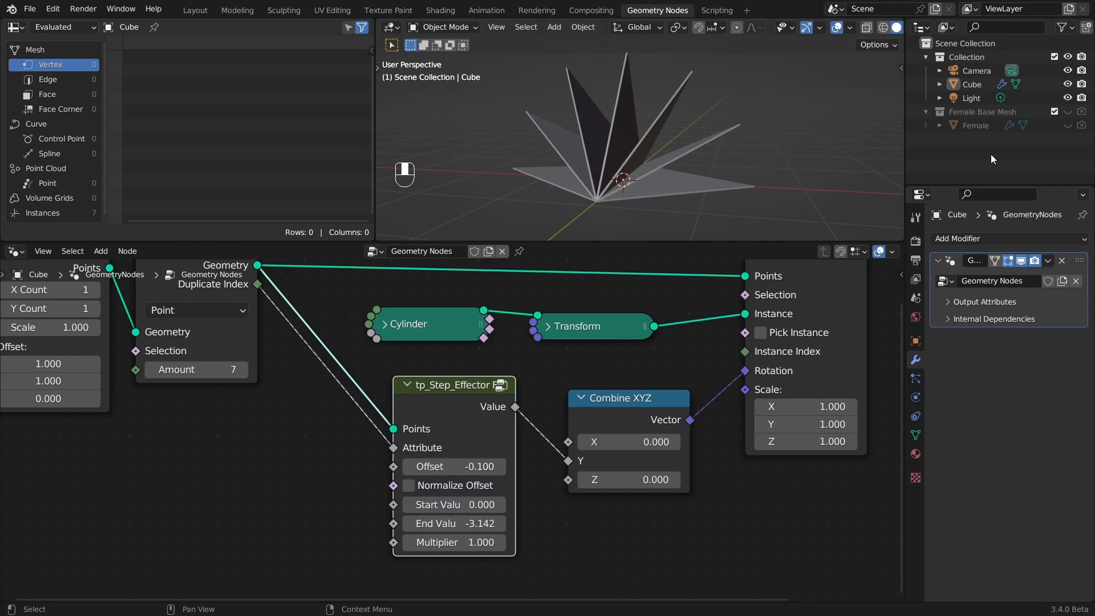
- Switch the viewport to Material Preview shading and enable Ambient Occlusion in the Eevee render settings
{"action": "left_click", "coordinate": [915, 241]}
{"action": "left_click_drag", "start_coordinate": [907, 151], "coordinate": [873, 150]}
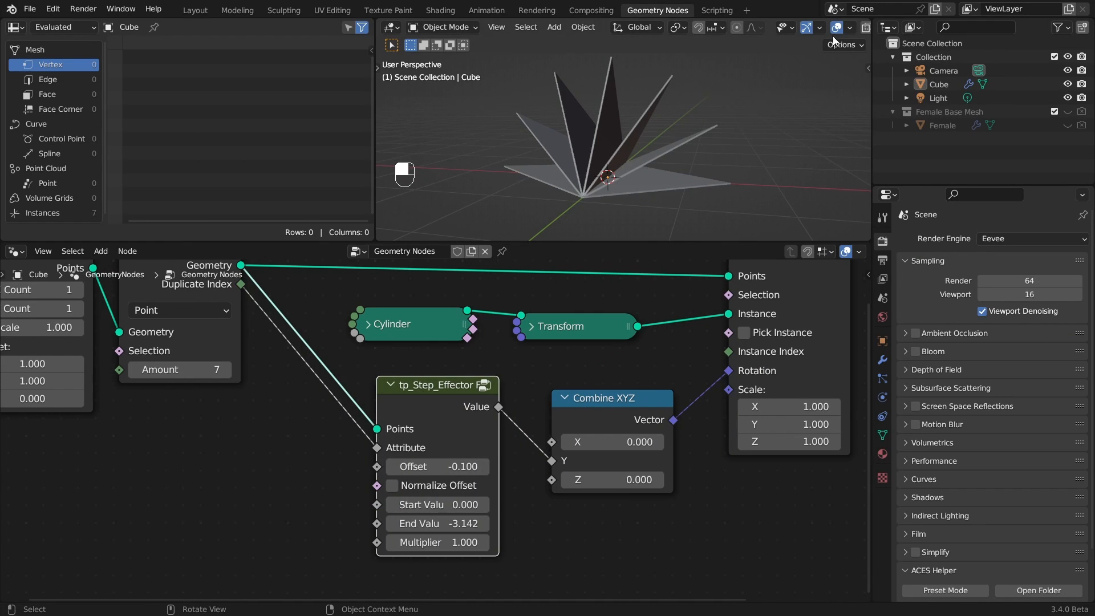
{"action": "scroll", "coordinate": [813, 29], "scroll_direction": "down", "scroll_amount": 3}
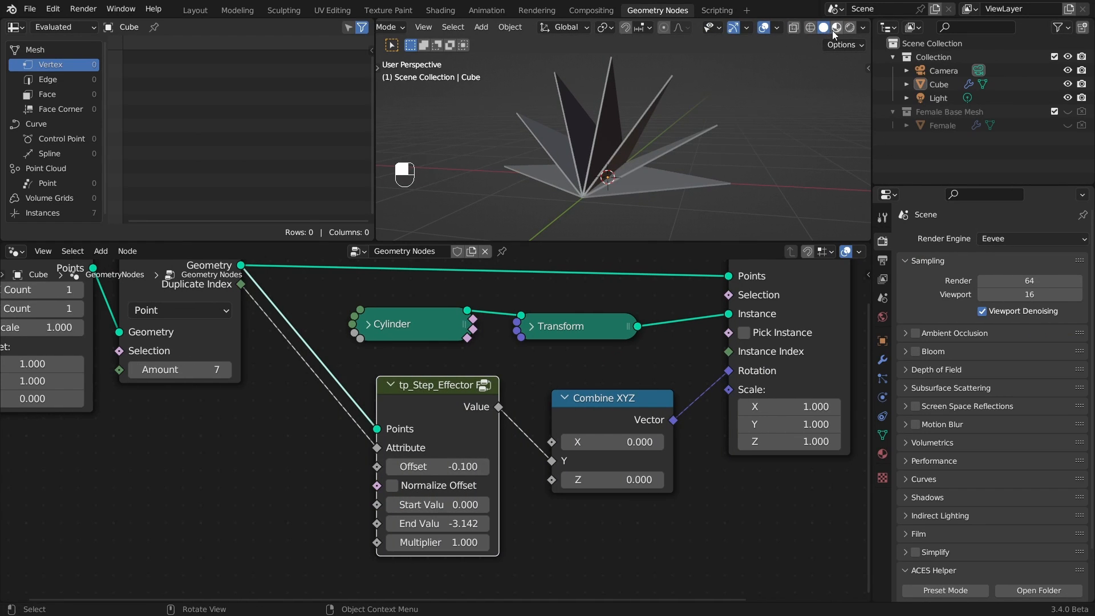
{"action": "left_click", "coordinate": [836, 30]}
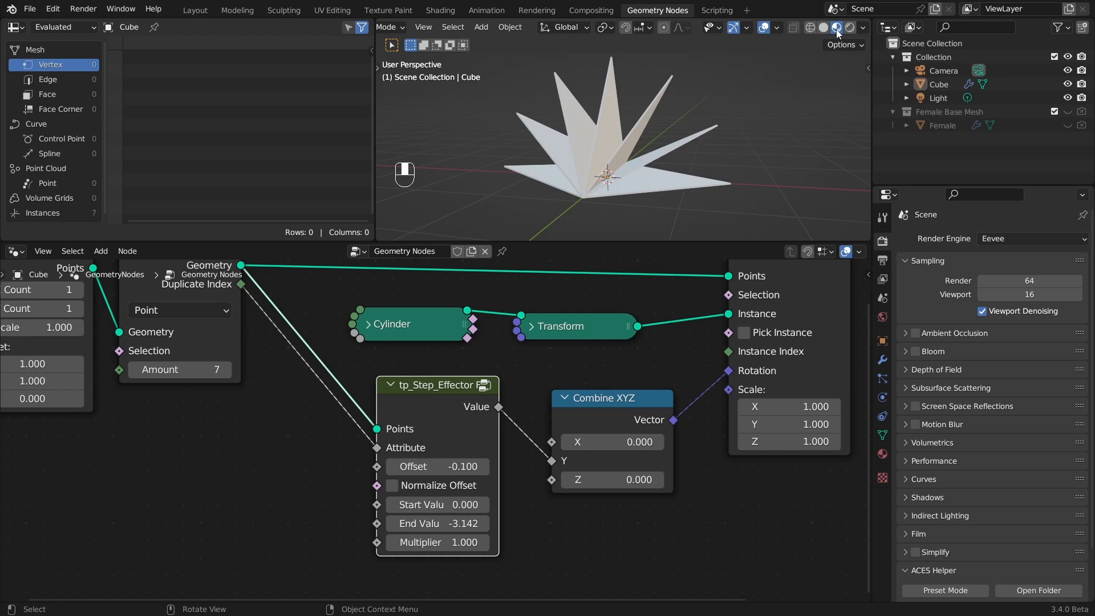
{"action": "middle_click_drag", "start_coordinate": [722, 213], "coordinate": [738, 270]}
{"action": "left_click", "coordinate": [915, 333]}
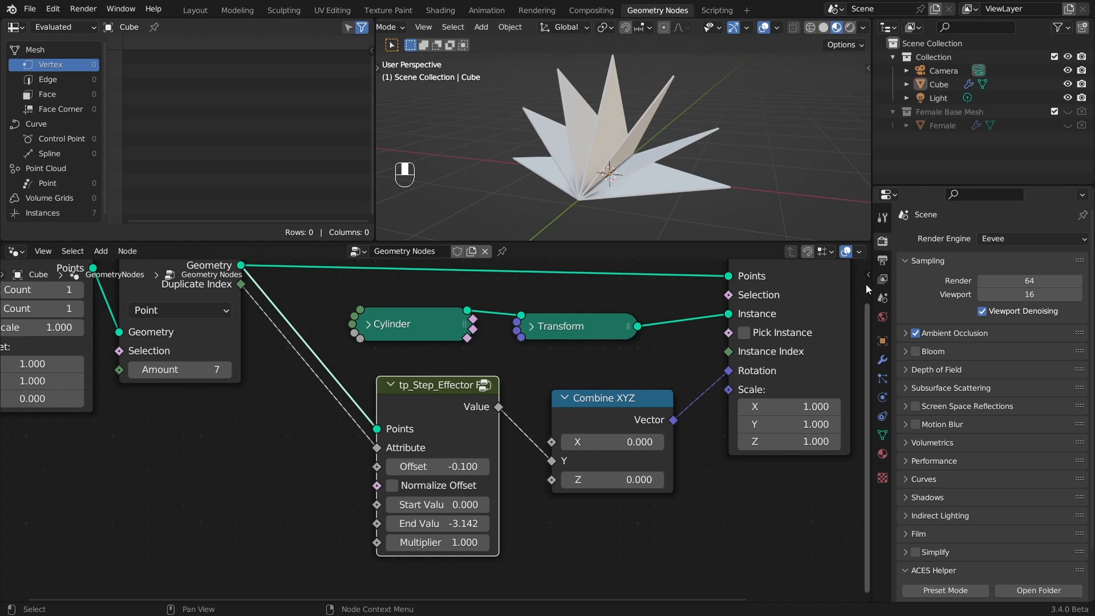
- Increase the Ambient Occlusion Distance and turn off Bounces Approximation
{"action": "left_click_drag", "start_coordinate": [873, 283], "coordinate": [837, 285]}
{"action": "left_click", "coordinate": [870, 333]}
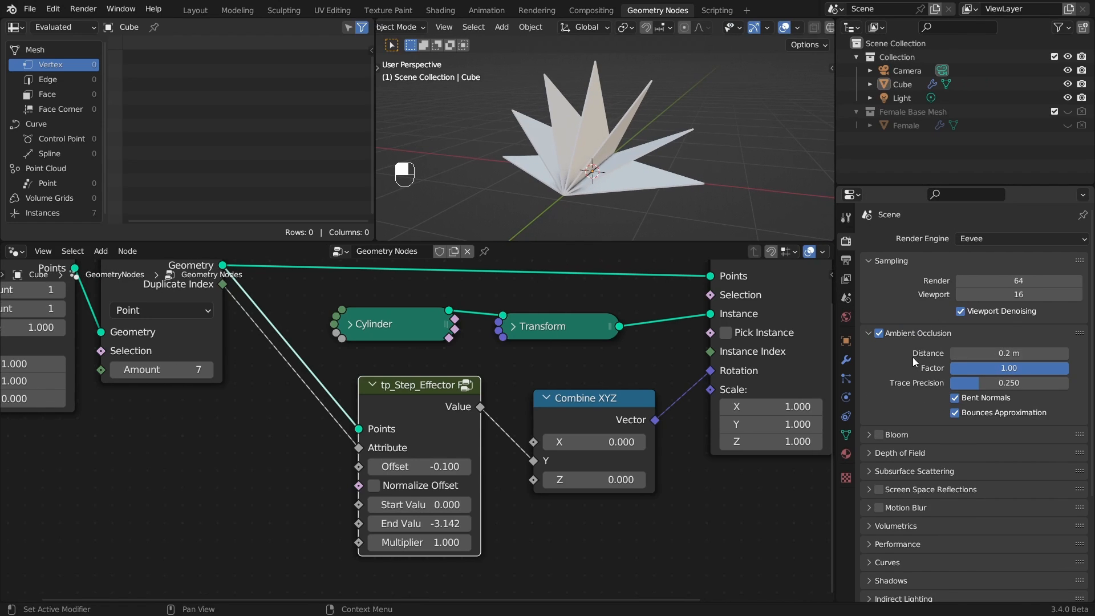
{"action": "mouse_move", "coordinate": [972, 356]}
{"action": "left_mouse_down"}
{"action": "mouse_move", "coordinate": [995, 354]}
{"action": "mouse_move", "coordinate": [984, 353]}
{"action": "left_mouse_up"}
{"action": "left_click", "coordinate": [955, 414]}
- Rename the cube's material to Red
{"action": "left_click", "coordinate": [846, 455]}
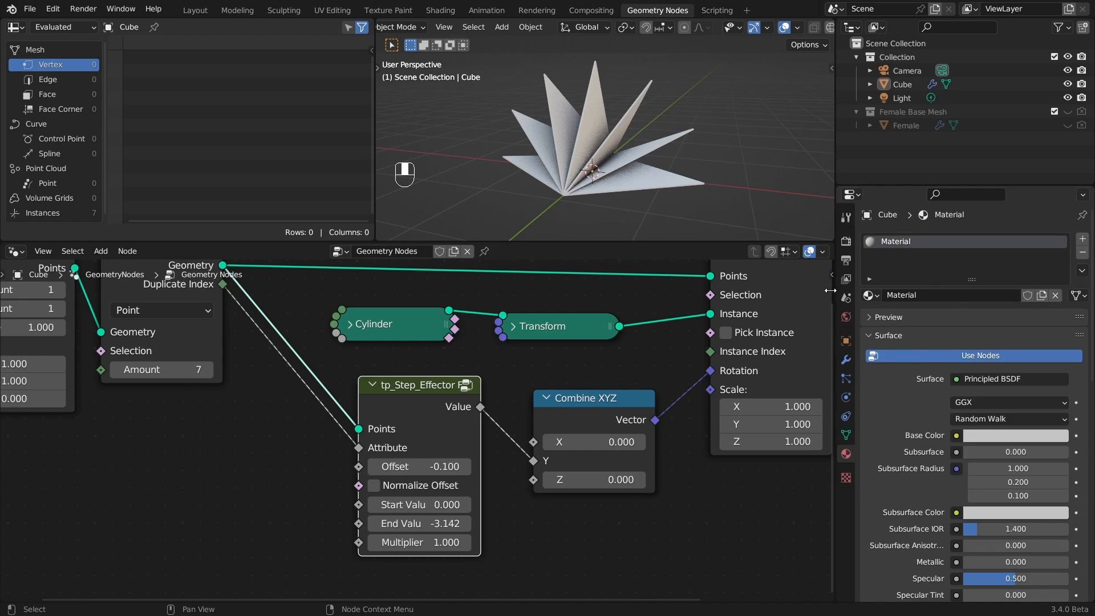
{"action": "mouse_move", "coordinate": [639, 180]}
{"action": "middle_mouse_down", "text": "ctrl+alt"}
{"action": "mouse_move", "coordinate": [653, 170]}
{"action": "mouse_move", "coordinate": [637, 188]}
{"action": "mouse_move", "coordinate": [648, 184]}
{"action": "middle_mouse_up", "text": "ctrl+alt"}
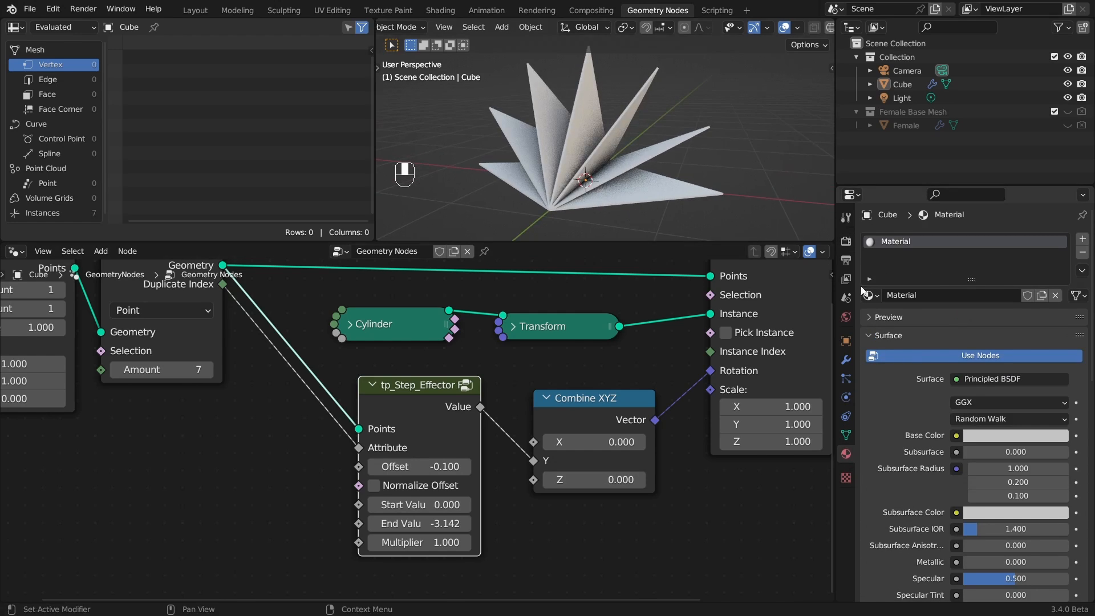
{"action": "left_click", "coordinate": [878, 296]}
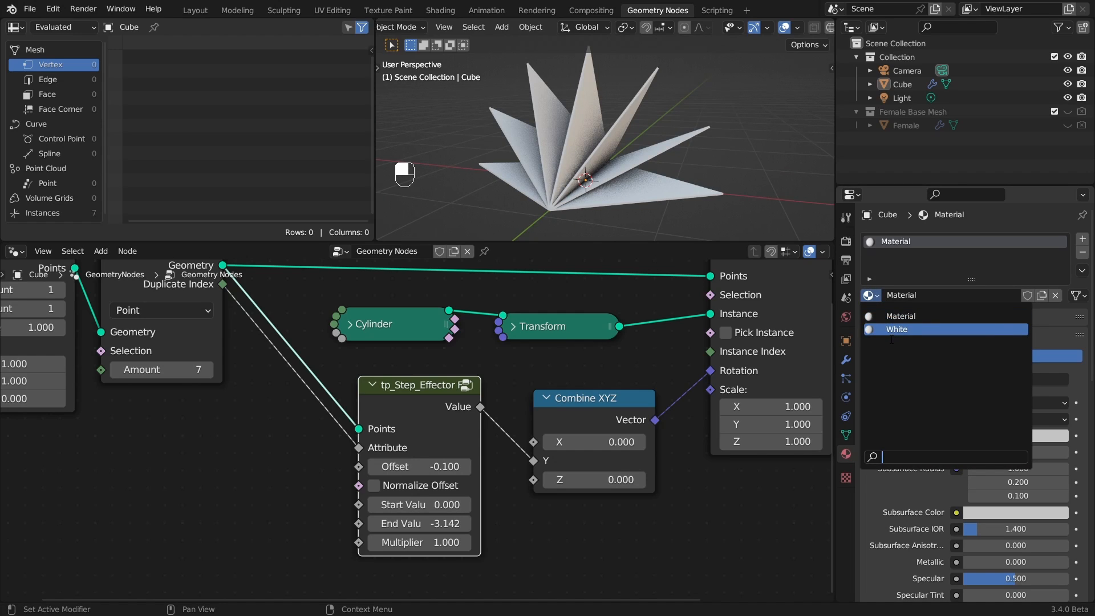
{"action": "left_click", "coordinate": [893, 251]}
{"action": "double_click", "coordinate": [906, 243]}
{"action": "type", "text": "Red"}
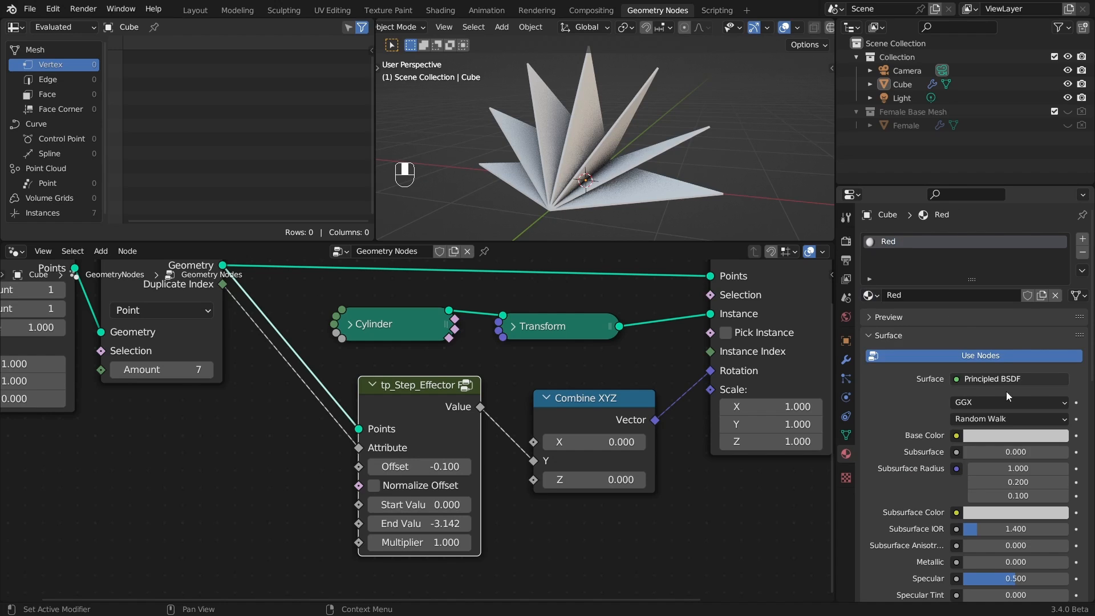
- Set the Red material's Base Color to a fully saturated red
{"action": "left_click", "coordinate": [993, 435]}
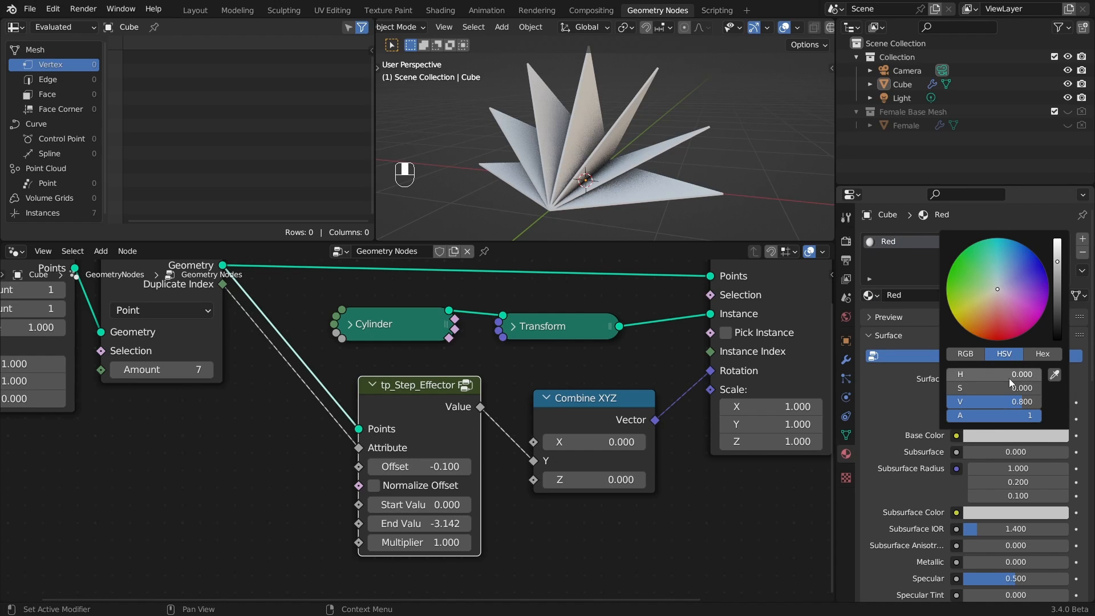
{"action": "key", "text": "Escape"}
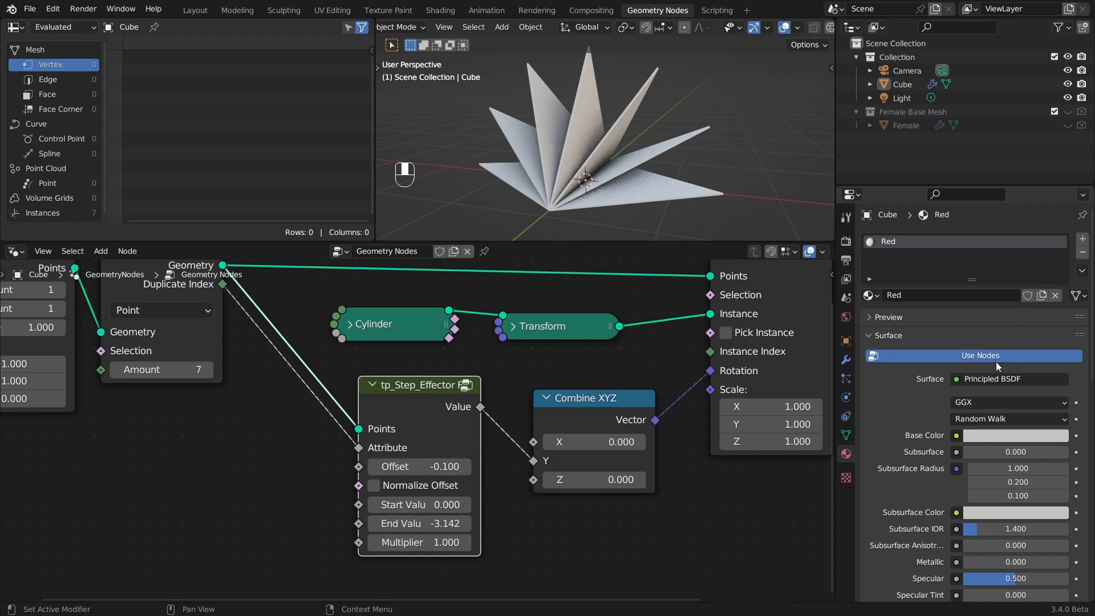
{"action": "left_click", "coordinate": [984, 433]}
{"action": "left_click_drag", "start_coordinate": [961, 389], "coordinate": [991, 405]}
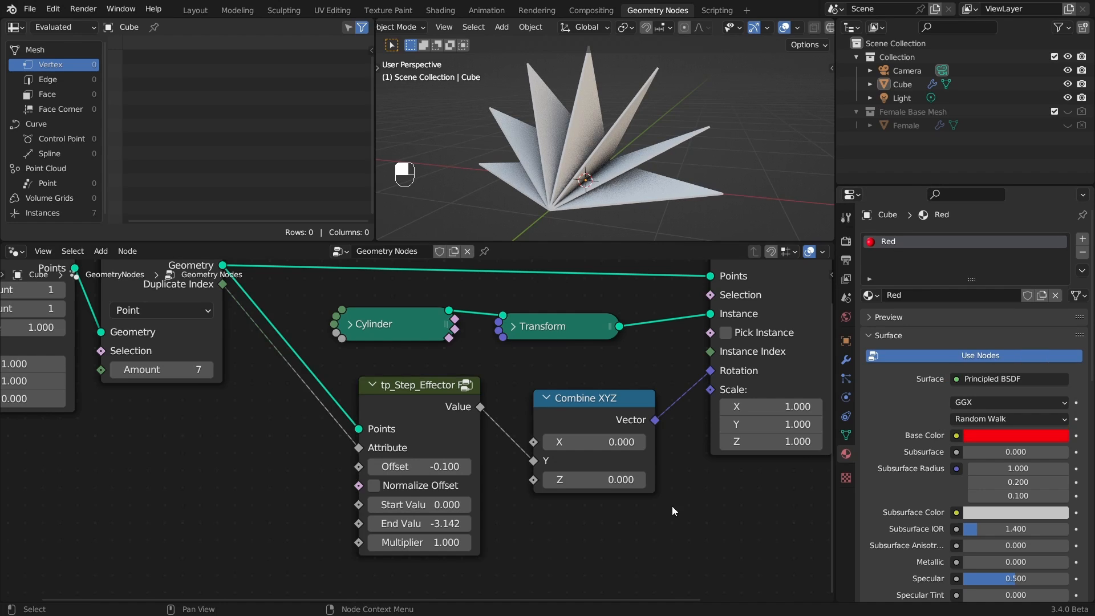
- Move the Group Output node farther from Instance on Points to make room for another node
{"action": "middle_click_drag", "start_coordinate": [714, 431], "coordinate": [711, 450], "text": "ctrl+alt"}
{"action": "mouse_move", "coordinate": [707, 393]}
{"action": "middle_mouse_down", "text": "alt+shift"}
{"action": "mouse_move", "coordinate": [565, 449]}
{"action": "mouse_move", "coordinate": [416, 422]}
{"action": "middle_mouse_up", "text": "alt+shift"}
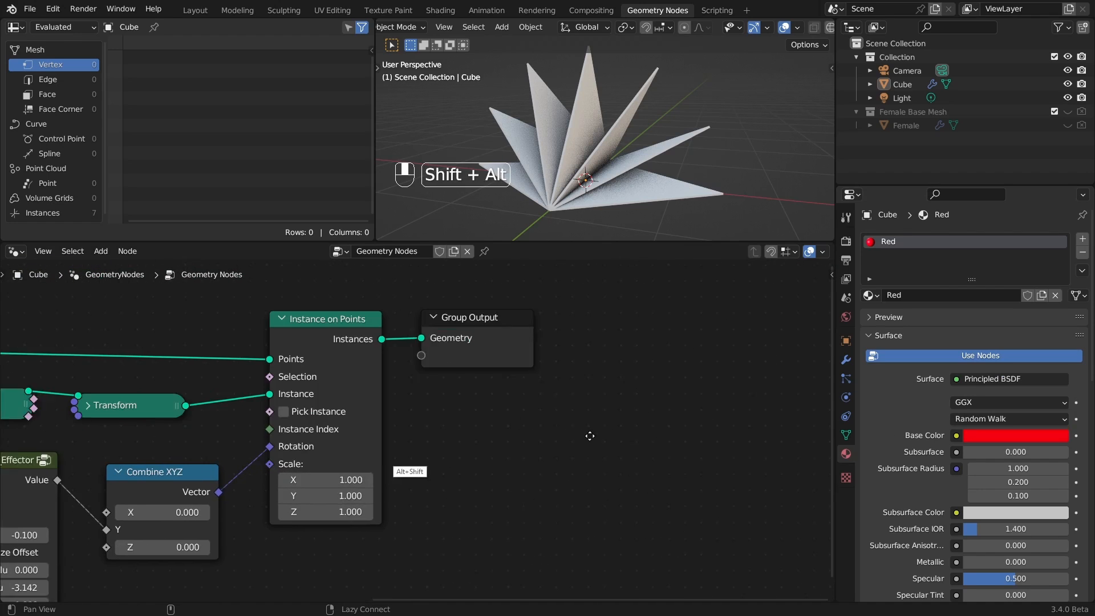
{"action": "middle_click_drag", "start_coordinate": [589, 435], "coordinate": [531, 436], "text": "alt+shift"}
{"action": "left_click", "coordinate": [424, 338]}
{"action": "left_click_drag", "start_coordinate": [424, 338], "coordinate": [657, 342]}
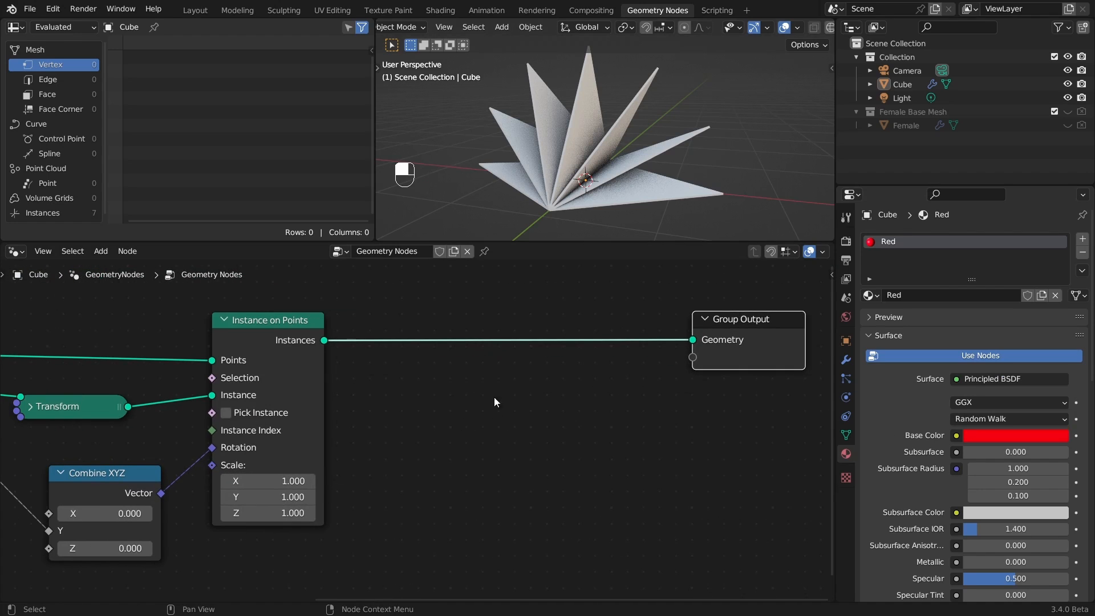
- Insert a Set Material node between Instance on Points and Group Output and assign it the Red material
{"action": "middle_click_drag", "start_coordinate": [495, 402], "coordinate": [506, 408], "text": "ctrl+alt"}
{"action": "key", "text": "shift+a"}
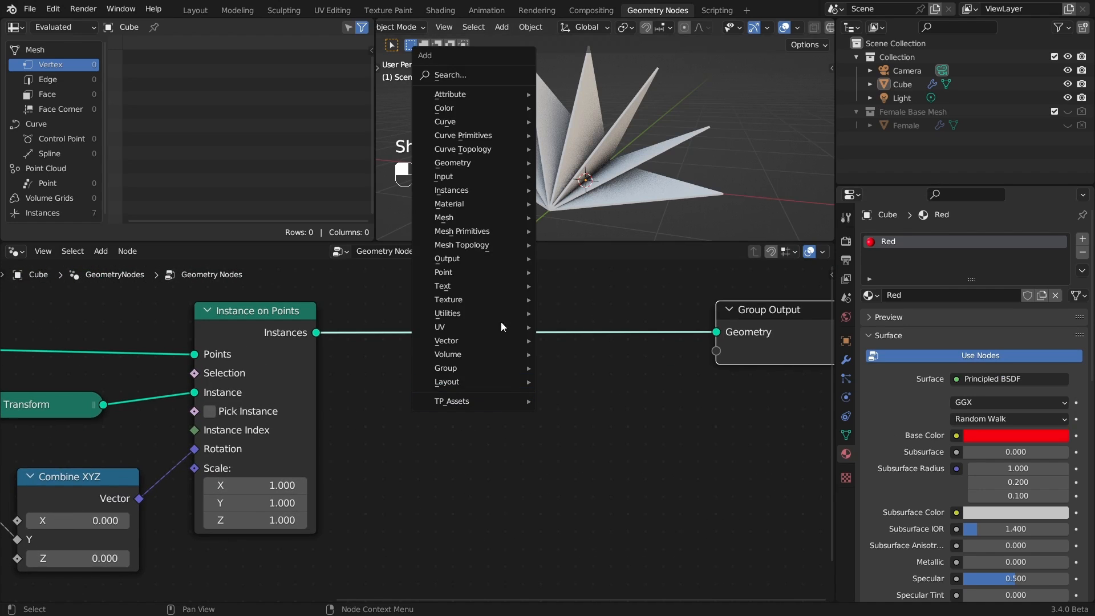
{"action": "left_click", "coordinate": [496, 76]}
{"action": "type", "text": "set"}
{"action": "key", "text": "Down"}
{"action": "key", "text": "Return"}
{"action": "left_click", "coordinate": [579, 362]}
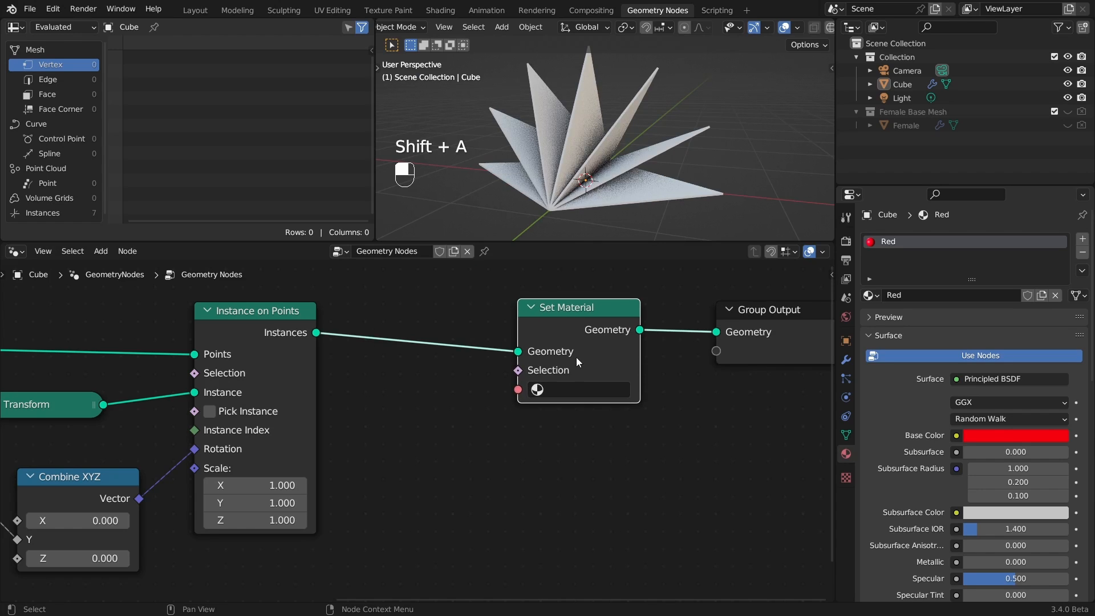
{"action": "left_click", "coordinate": [579, 390]}
{"action": "left_click", "coordinate": [557, 413]}
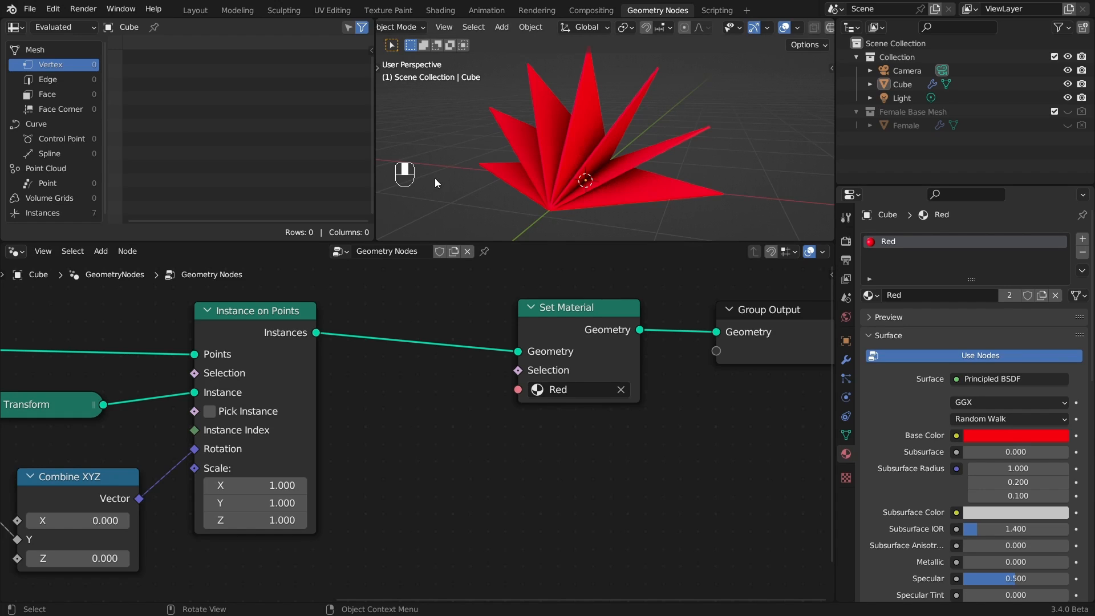
- Duplicate the Set Material node into the link just before the original and assign the copy the White material
{"action": "left_click_drag", "start_coordinate": [577, 311], "coordinate": [606, 312]}
{"action": "key", "text": "shift+d"}
{"action": "left_click", "coordinate": [456, 368]}
{"action": "left_click", "coordinate": [457, 368]}
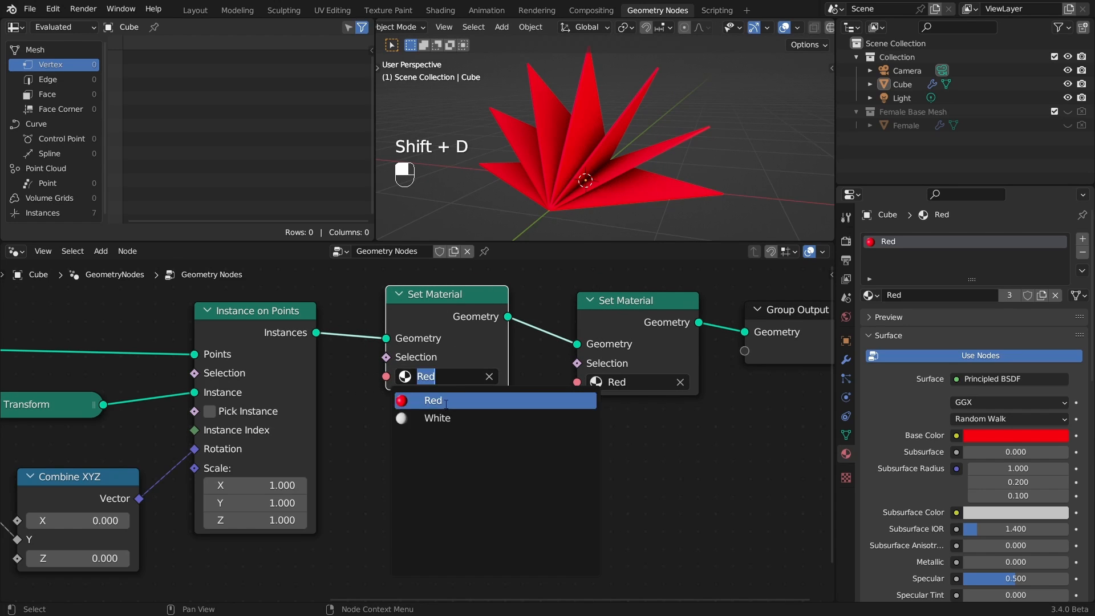
{"action": "left_click", "coordinate": [456, 420]}
{"action": "left_click", "coordinate": [530, 407]}
- Space out the White and Red Set Material nodes between Instance on Points and Group Output
{"action": "middle_click_drag", "start_coordinate": [530, 408], "coordinate": [484, 416], "text": "ctrl+alt"}
{"action": "left_click_drag", "start_coordinate": [408, 299], "coordinate": [673, 371]}
{"action": "left_click_drag", "start_coordinate": [401, 328], "coordinate": [461, 331]}
{"action": "left_click", "coordinate": [530, 427]}
{"action": "left_click_drag", "start_coordinate": [624, 322], "coordinate": [629, 335]}
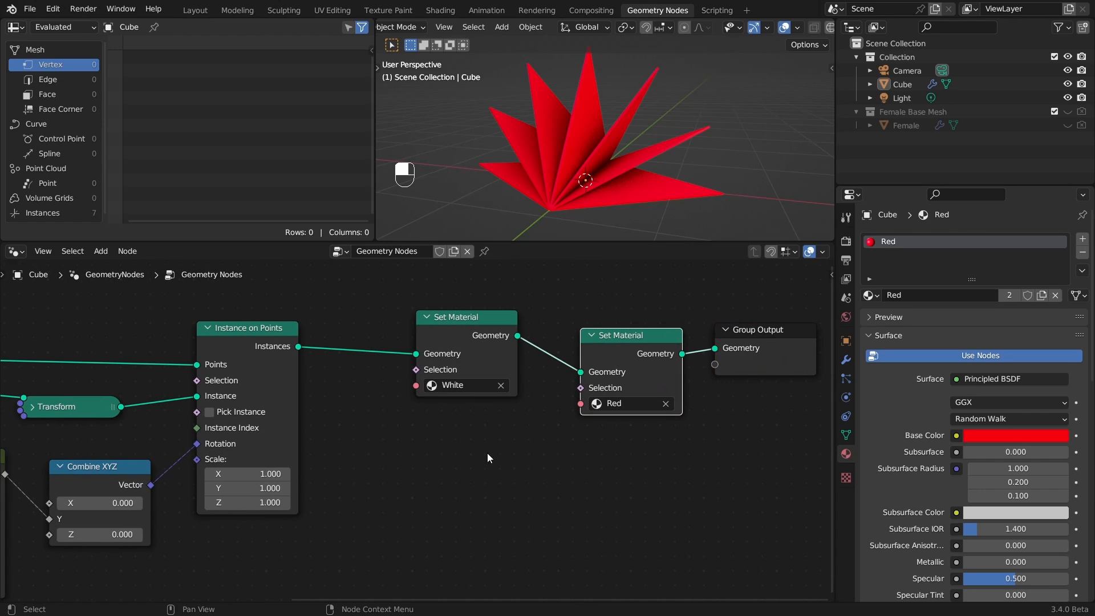
- Add a tp_Index_Range node from TP_Assets and place it below the White Set Material node
{"action": "key", "text": "shift+a"}
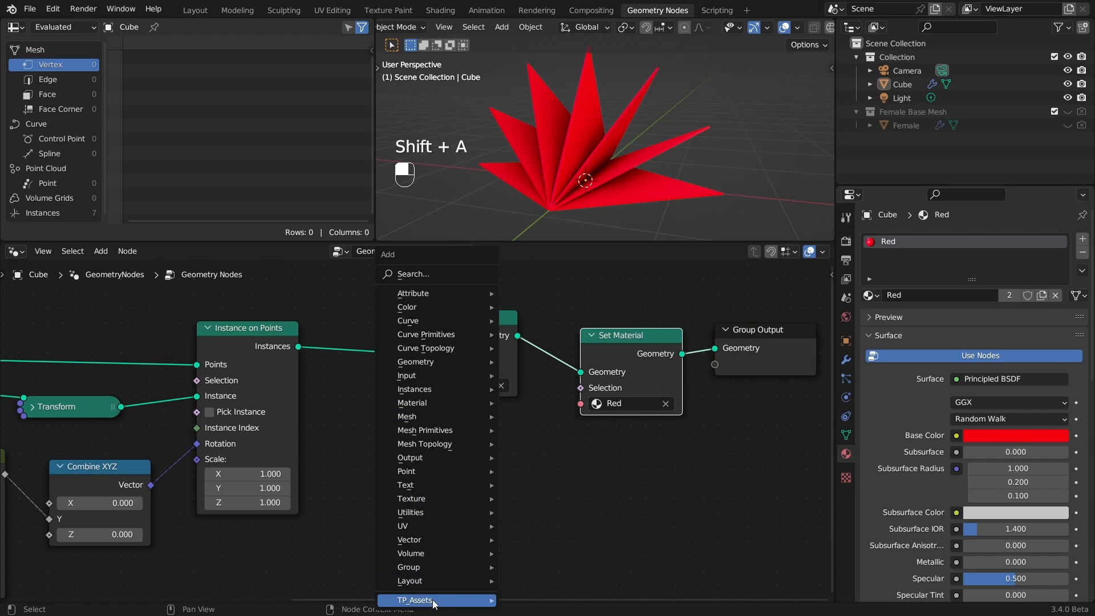
{"action": "mouse_move", "coordinate": [436, 599]}
{"action": "left_click", "coordinate": [560, 591]}
{"action": "left_click", "coordinate": [459, 457]}
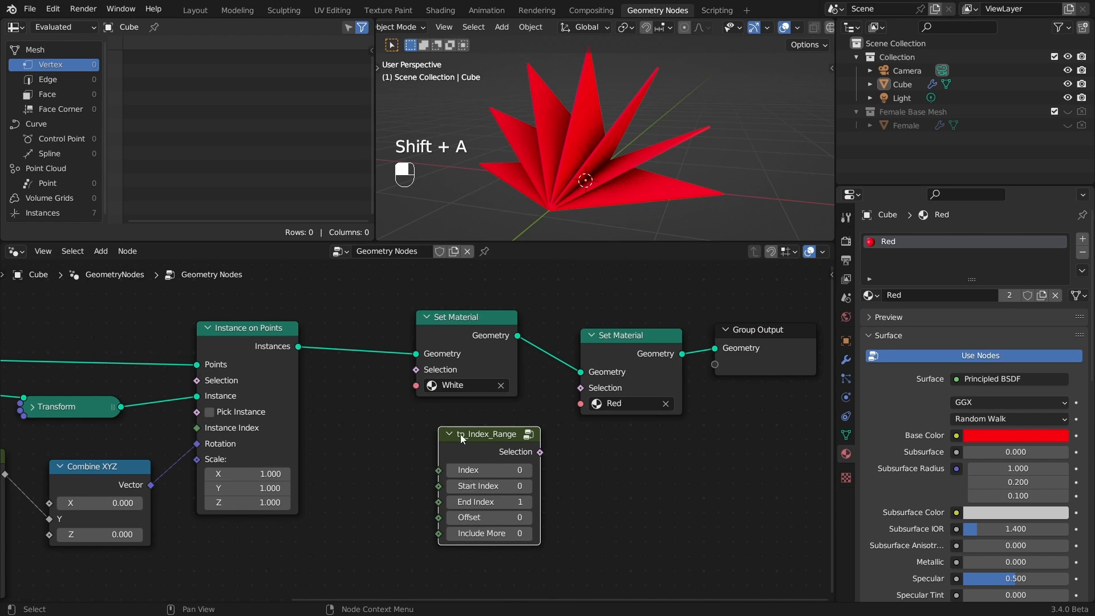
- Connect the Duplicate Index output to tp_Index_Range's Index, and its Selection output to the Red Set Material node's Selection
{"action": "middle_click_drag", "start_coordinate": [460, 458], "coordinate": [513, 410], "text": "ctrl+alt"}
{"action": "middle_click_drag", "start_coordinate": [576, 380], "coordinate": [531, 402], "text": "ctrl+alt"}
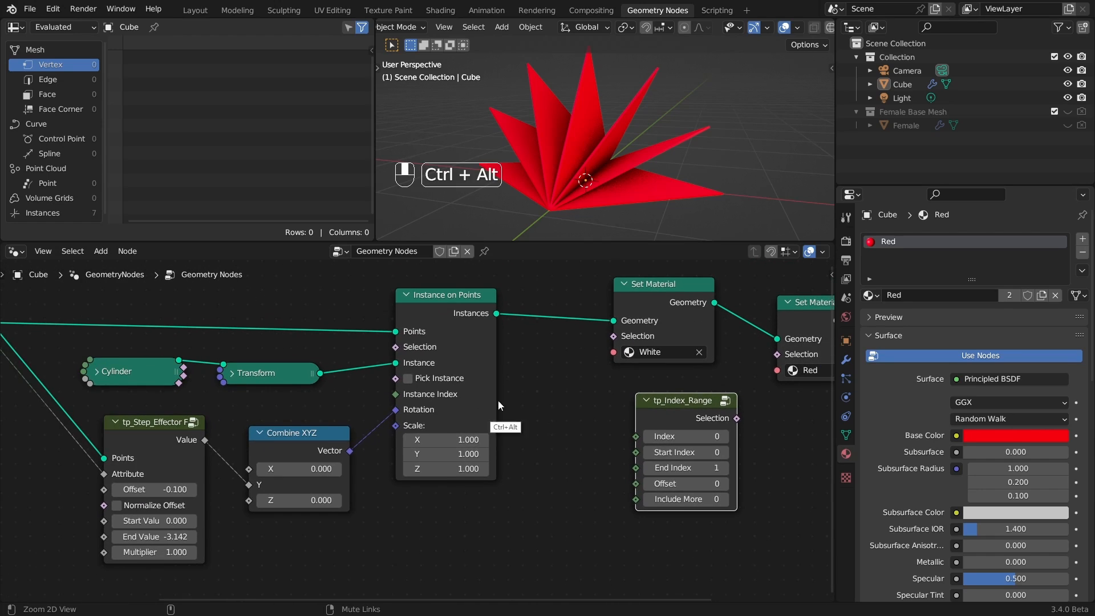
{"action": "middle_click_drag", "start_coordinate": [261, 348], "coordinate": [220, 354], "text": "ctrl+alt"}
{"action": "middle_click_drag", "start_coordinate": [221, 353], "coordinate": [262, 360], "text": "alt+shift"}
{"action": "left_click_drag", "start_coordinate": [80, 356], "coordinate": [615, 431]}
{"action": "left_click_drag", "start_coordinate": [78, 360], "coordinate": [661, 428]}
{"action": "left_click_drag", "start_coordinate": [714, 453], "coordinate": [767, 431], "text": "ctrl+alt"}
{"action": "left_click_drag", "start_coordinate": [746, 424], "coordinate": [486, 413], "text": "alt+shift"}
{"action": "left_click_drag", "start_coordinate": [462, 416], "coordinate": [606, 343]}
- Make room after Instance on Points and insert a Realize Instances node before the White Set Material node
{"action": "scroll", "coordinate": [560, 468], "scroll_direction": "down", "scroll_amount": 2}
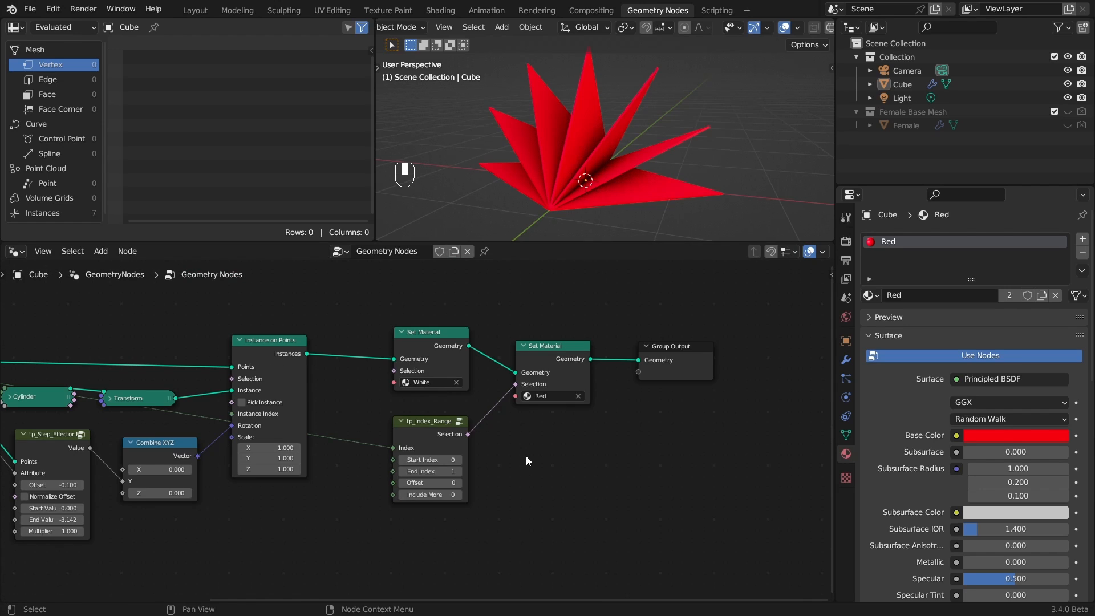
{"action": "left_click_drag", "start_coordinate": [348, 309], "coordinate": [684, 519]}
{"action": "left_click_drag", "start_coordinate": [430, 340], "coordinate": [561, 339]}
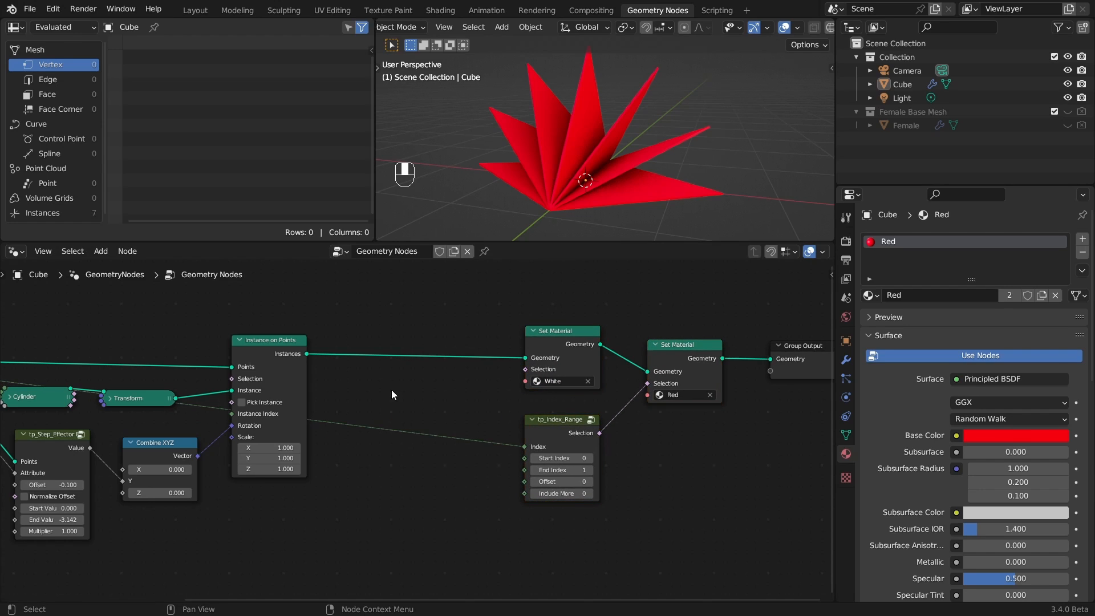
{"action": "key", "text": "shift+a"}
{"action": "left_click", "coordinate": [382, 53]}
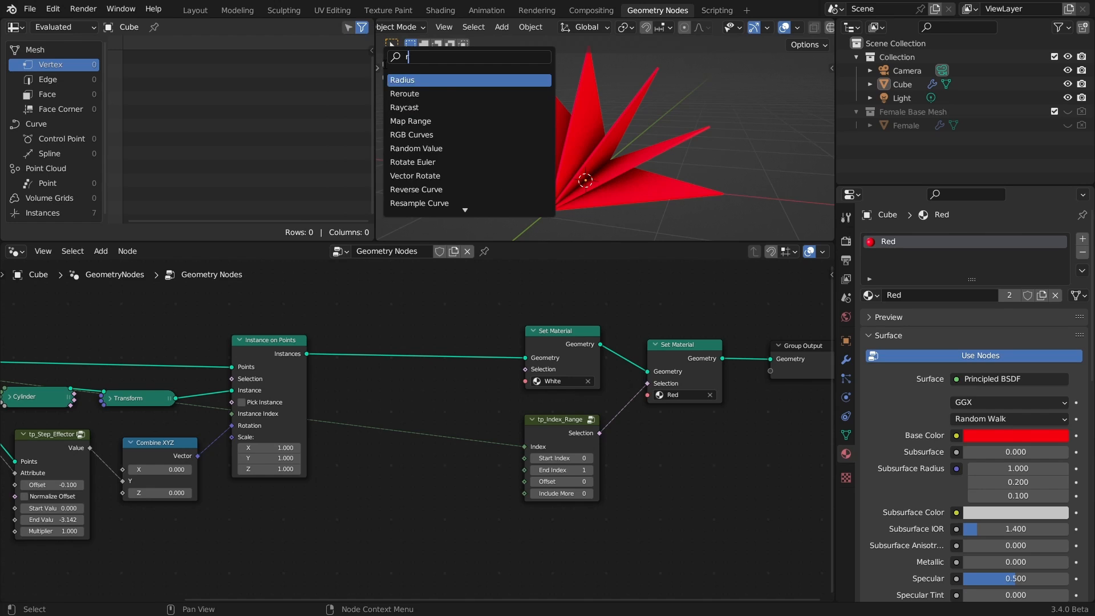
{"action": "type", "text": "rea"}
{"action": "left_click", "coordinate": [446, 81]}
{"action": "left_click", "coordinate": [338, 526]}
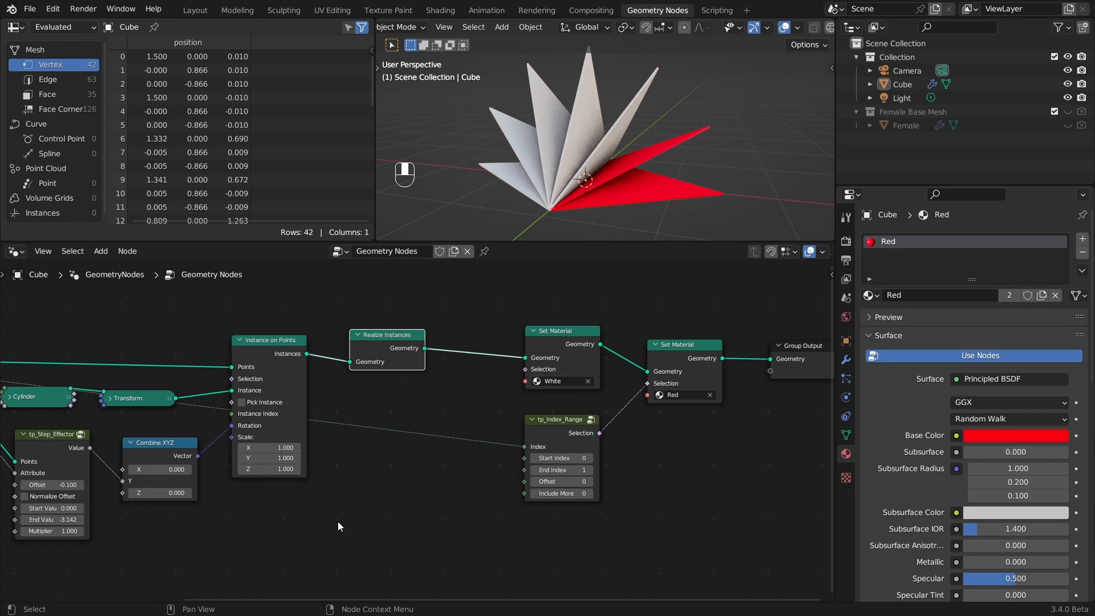
- Try tp_Index_Range's End Index at 3 to colour more triangles red, and return it to 1
{"action": "middle_click_drag", "start_coordinate": [452, 408], "coordinate": [588, 348], "text": "ctrl+alt"}
{"action": "middle_click_drag", "start_coordinate": [593, 344], "coordinate": [502, 344], "text": "alt+shift"}
{"action": "middle_click_drag", "start_coordinate": [648, 160], "coordinate": [751, 121], "text": "alt"}
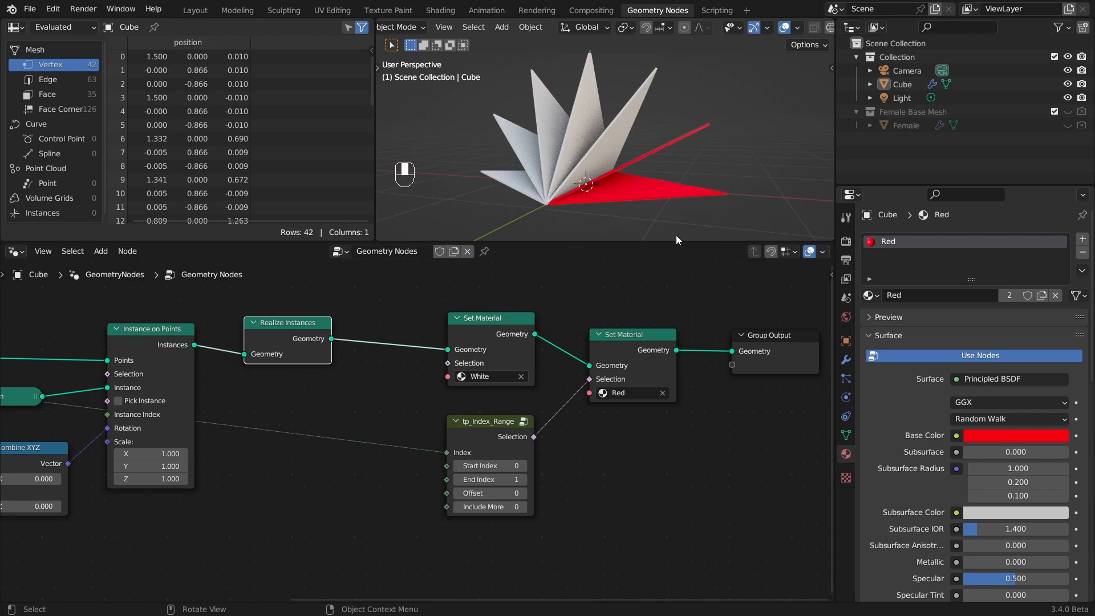
{"action": "middle_click_drag", "start_coordinate": [538, 386], "coordinate": [540, 320], "text": "ctrl+alt"}
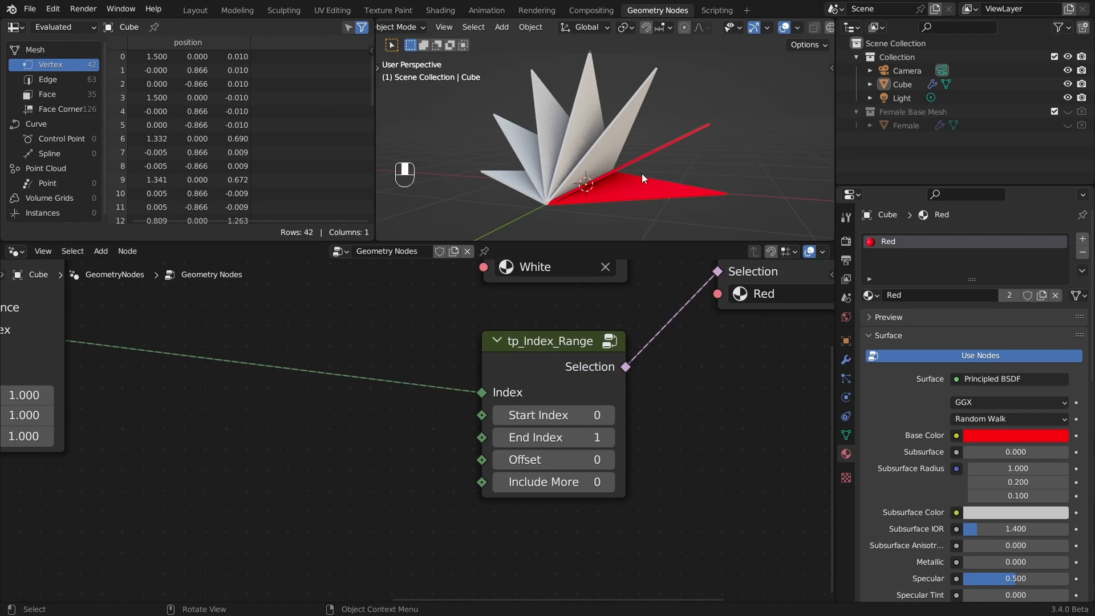
{"action": "middle_click_drag", "start_coordinate": [611, 187], "coordinate": [603, 181], "text": "alt"}
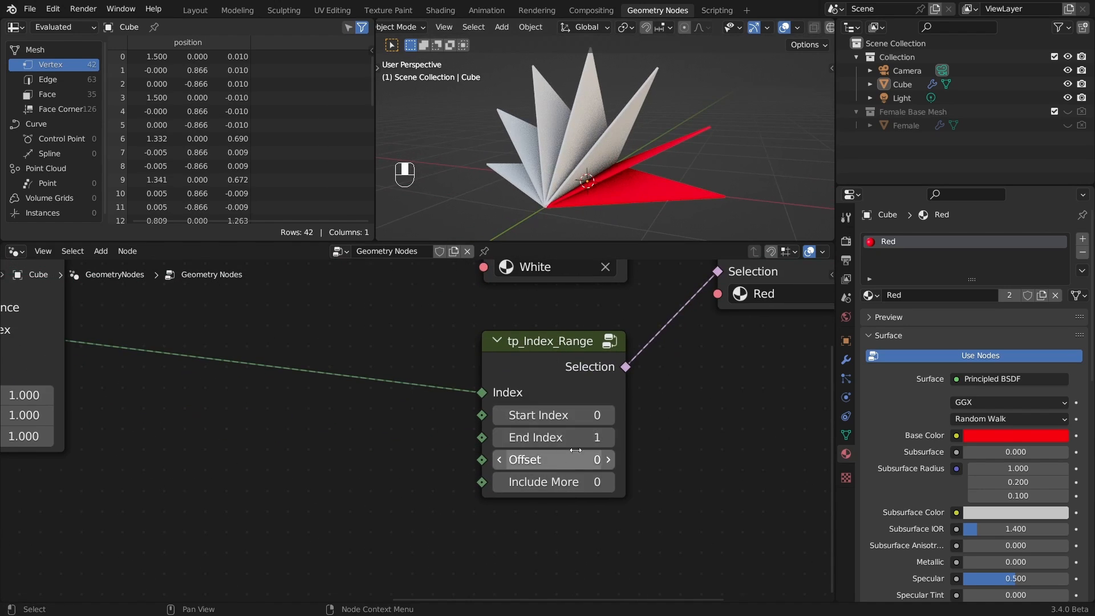
{"action": "left_click", "coordinate": [608, 437]}
{"action": "left_click", "coordinate": [609, 437]}
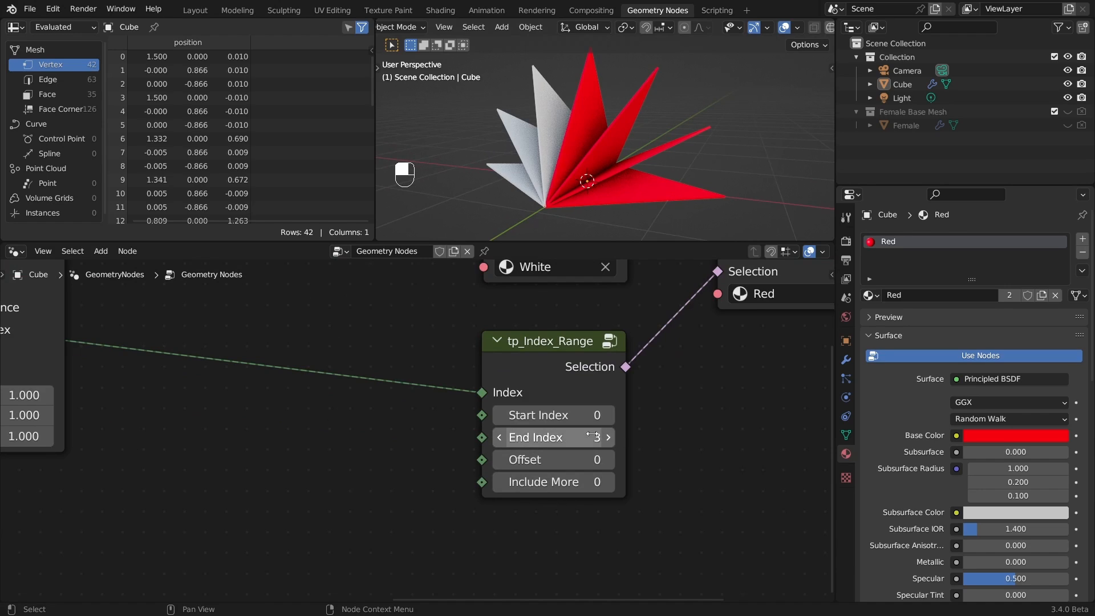
{"action": "left_click", "coordinate": [499, 437]}
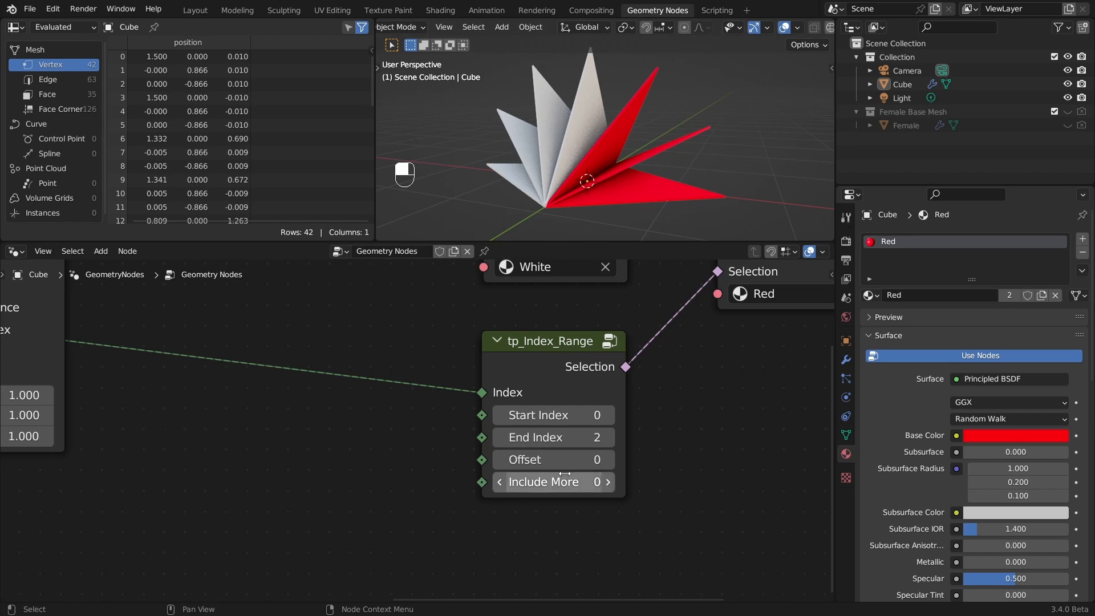
{"action": "left_click", "coordinate": [500, 438]}
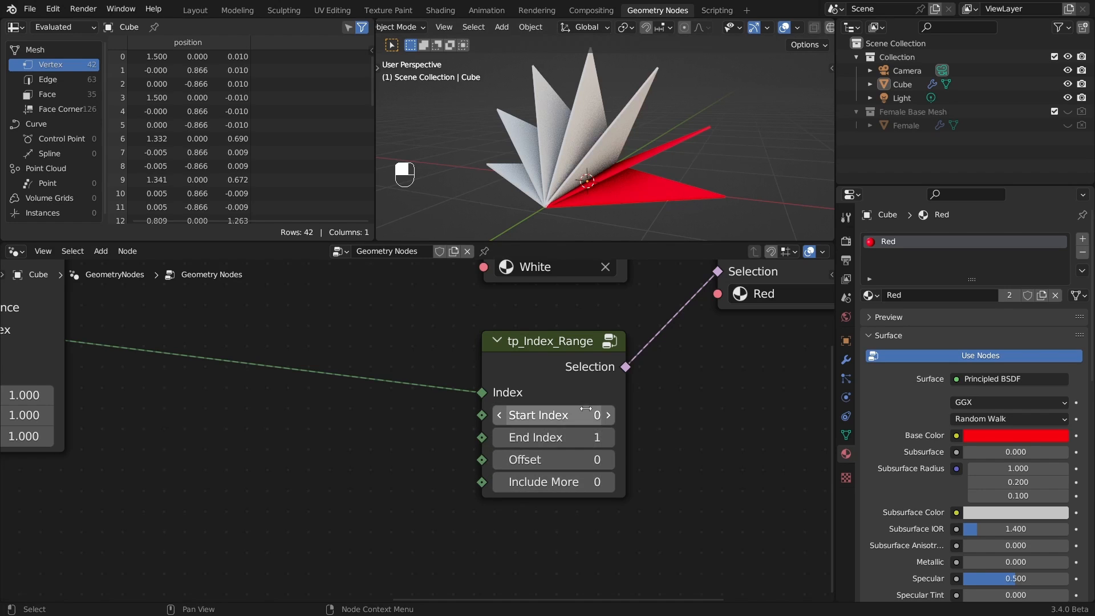
- Raise the tp_Step_Effector node's Offset to 1.7
{"action": "left_click_drag", "start_coordinate": [686, 221], "coordinate": [771, 103]}
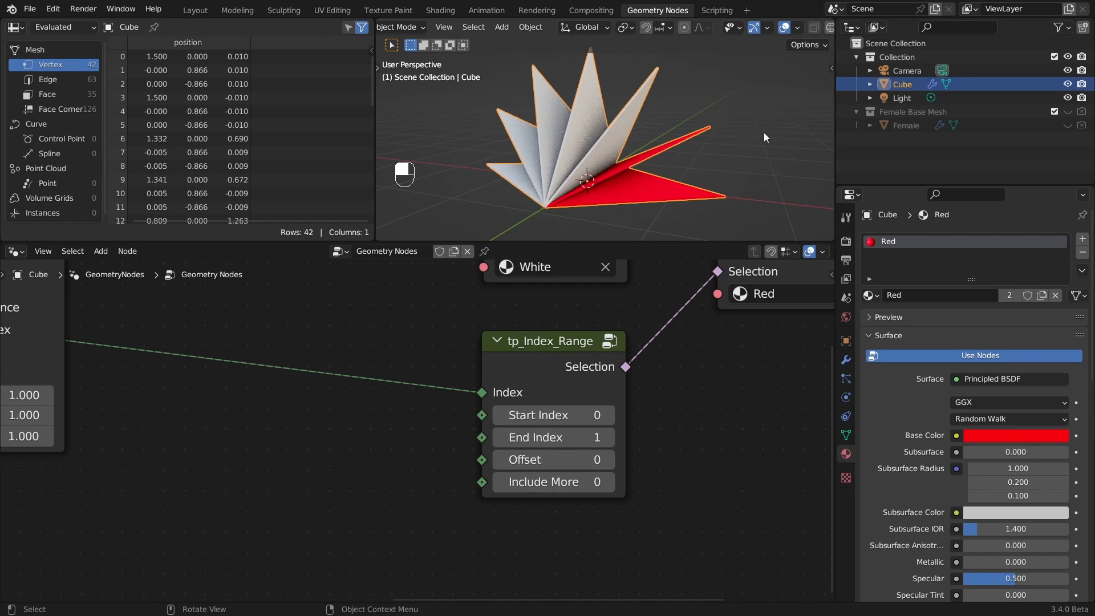
{"action": "left_click", "coordinate": [729, 143]}
{"action": "middle_click_drag", "start_coordinate": [731, 132], "coordinate": [679, 152], "text": "ctrl+alt"}
{"action": "middle_click_drag", "start_coordinate": [482, 344], "coordinate": [388, 366], "text": "ctrl+alt"}
{"action": "middle_click_drag", "start_coordinate": [388, 366], "coordinate": [557, 360], "text": "alt+shift"}
{"action": "middle_click_drag", "start_coordinate": [457, 375], "coordinate": [438, 308], "text": "ctrl+alt"}
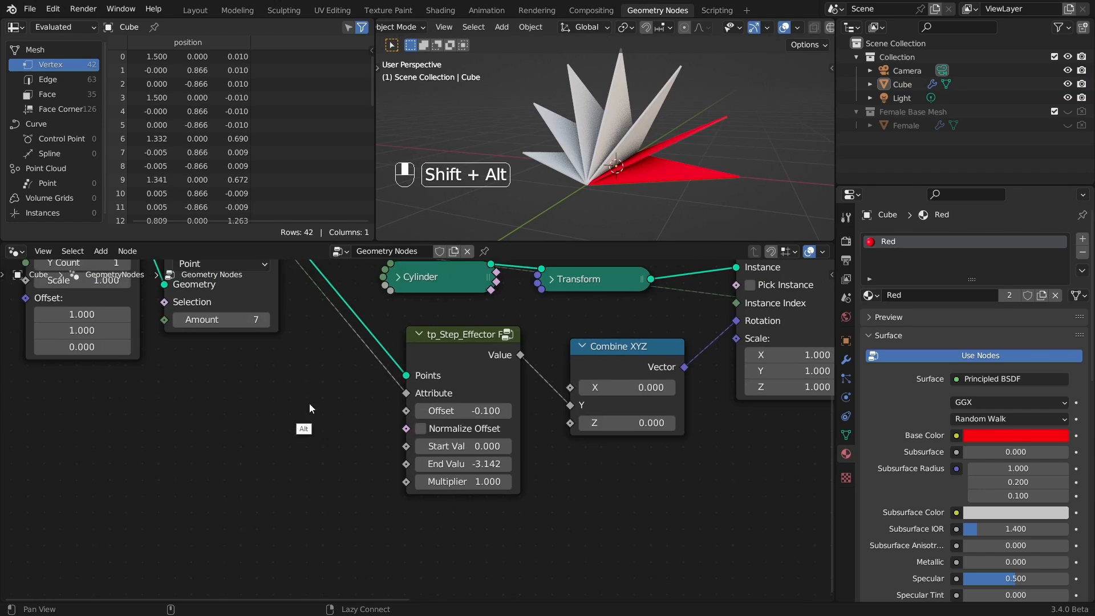
{"action": "middle_click_drag", "start_coordinate": [310, 409], "coordinate": [454, 408], "text": "ctrl+alt"}
{"action": "left_click_drag", "start_coordinate": [480, 407], "coordinate": [481, 406]}
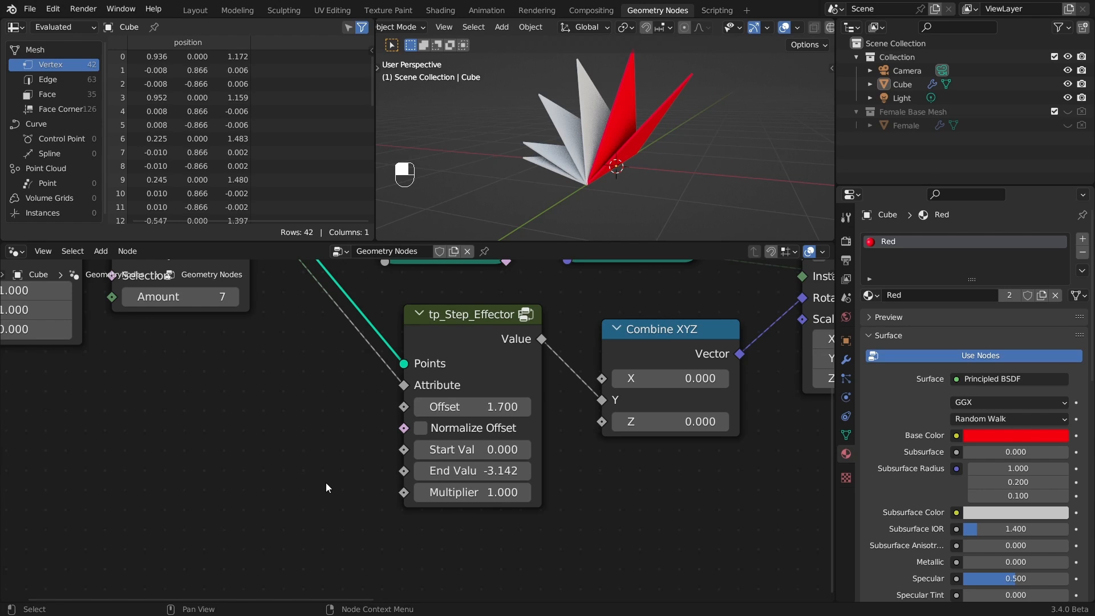
- Split the spreadsheet area horizontally and change its lower half to a Timeline
{"action": "left_click_drag", "start_coordinate": [364, 481], "coordinate": [411, 458], "text": "ctrl+alt"}
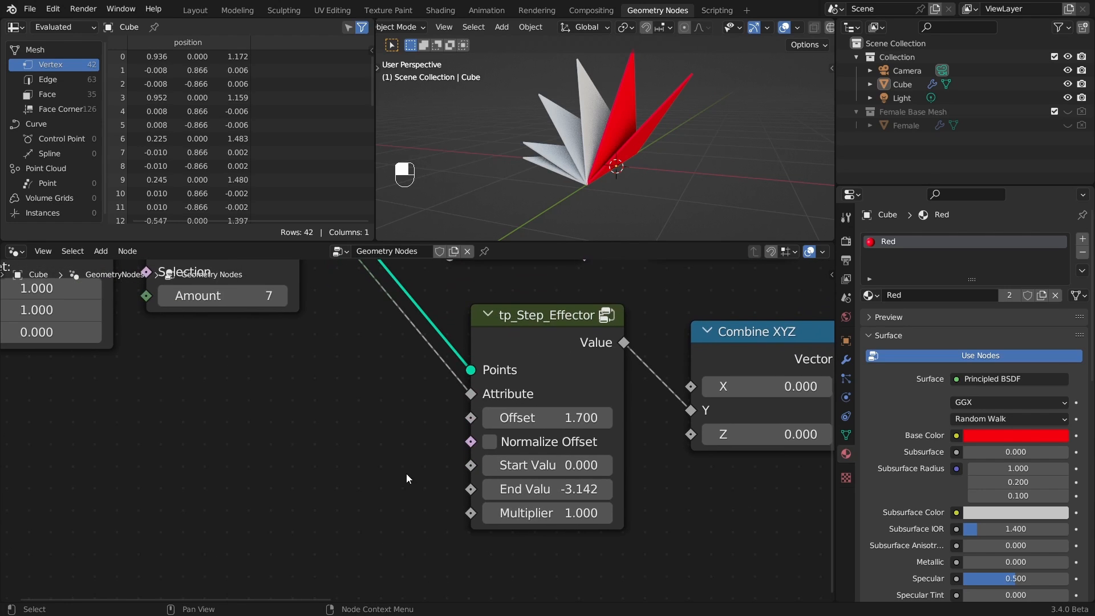
{"action": "right_click", "coordinate": [374, 158]}
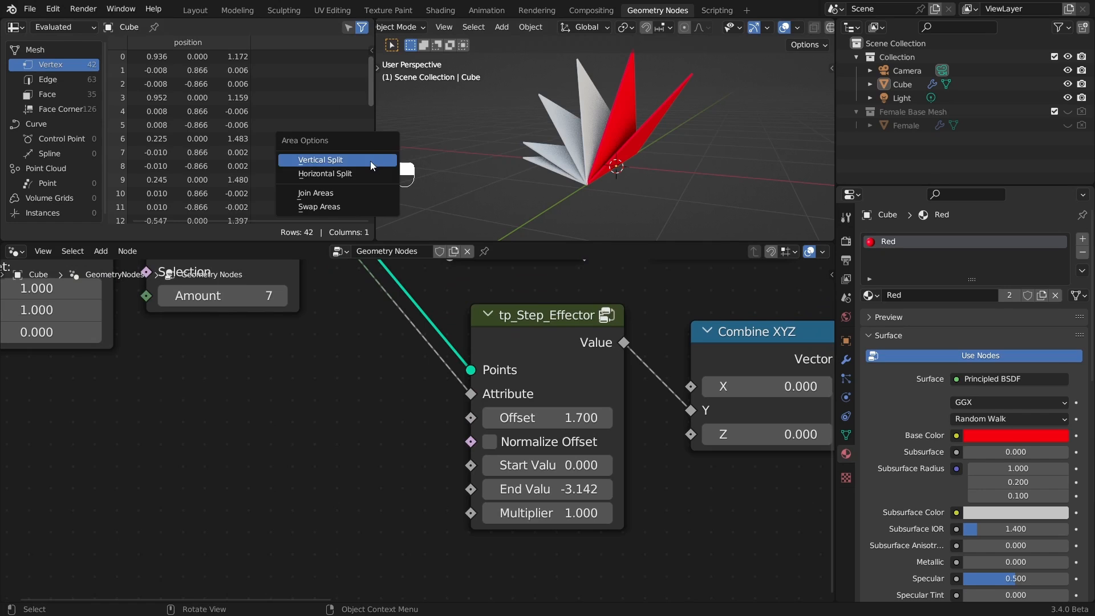
{"action": "left_click", "coordinate": [362, 176]}
{"action": "left_click", "coordinate": [361, 144]}
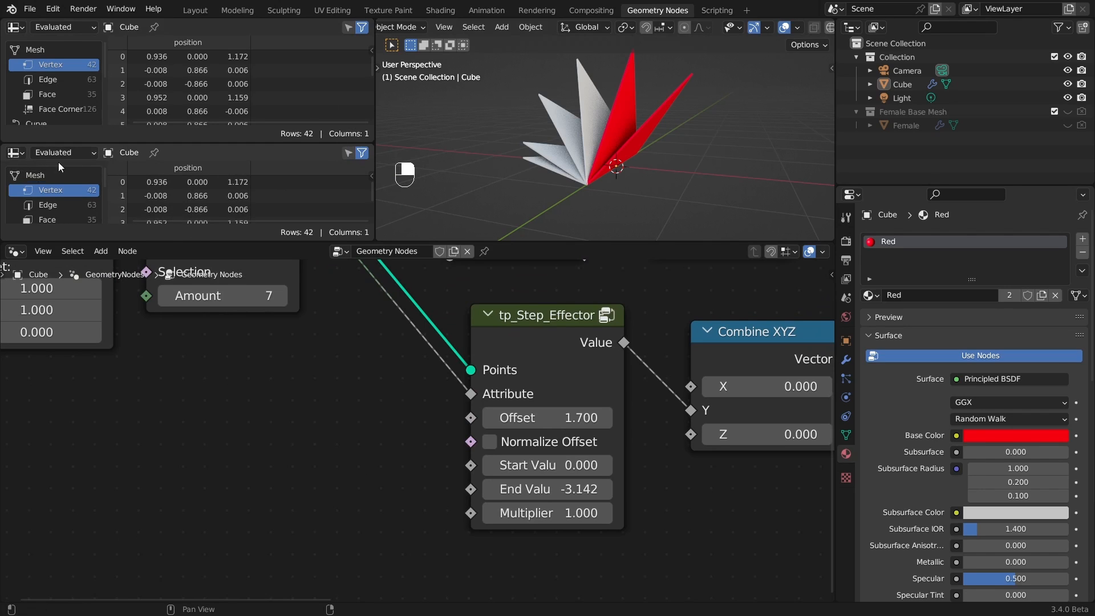
{"action": "left_click", "coordinate": [15, 152]}
{"action": "left_click", "coordinate": [207, 204]}
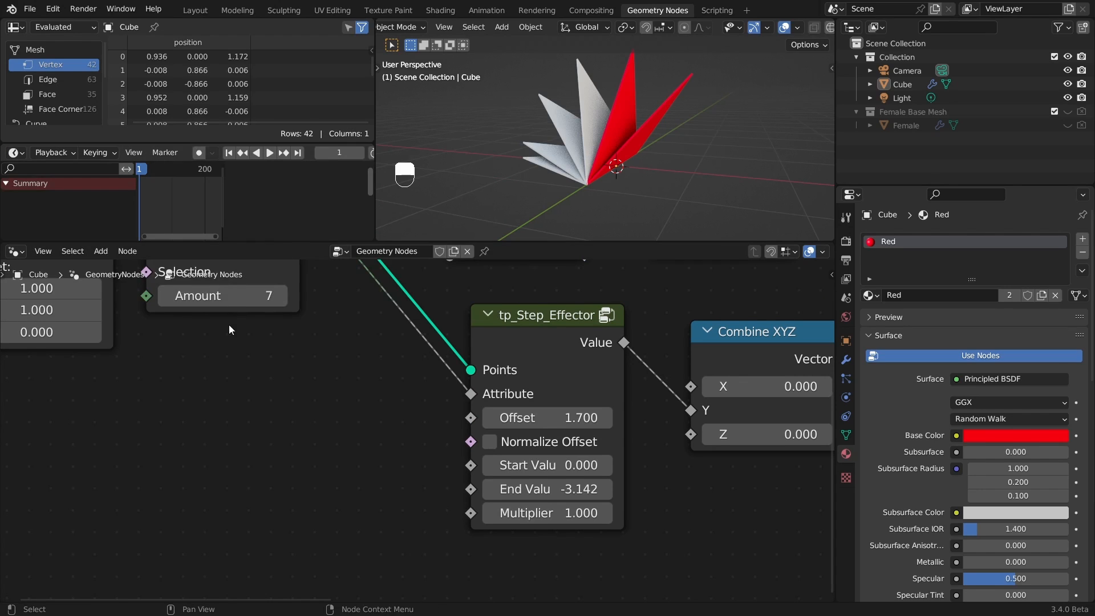
{"action": "scroll", "coordinate": [348, 152], "scroll_direction": "down", "scroll_amount": 5}
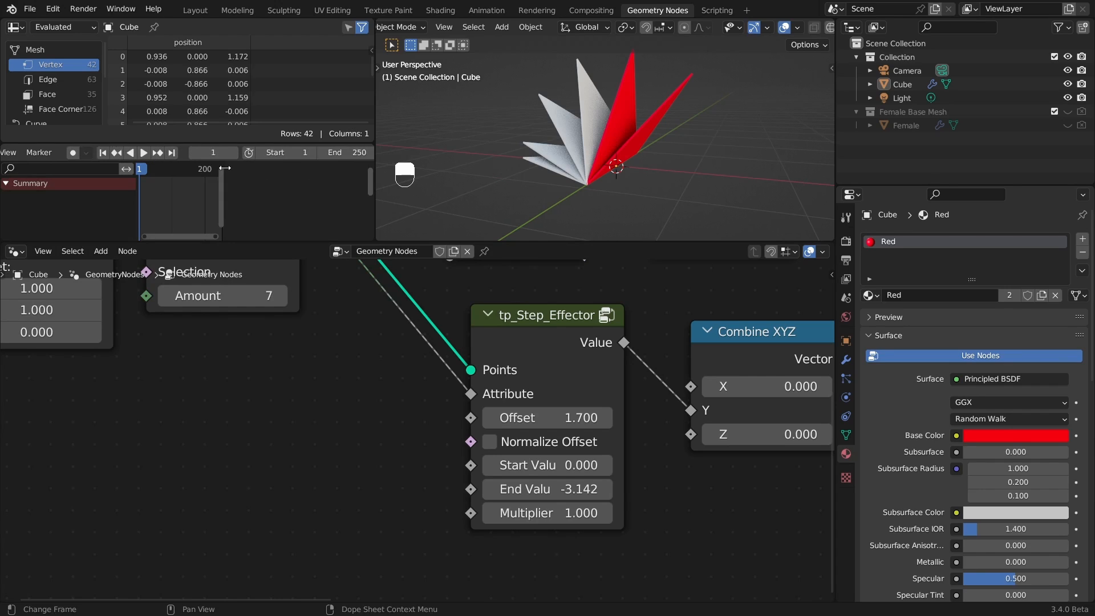
- Set the animation's frame range to 0–100, fit it in the Timeline, and enlarge the upper editors
{"action": "left_click", "coordinate": [277, 153]}
{"action": "key", "text": "Tab"}
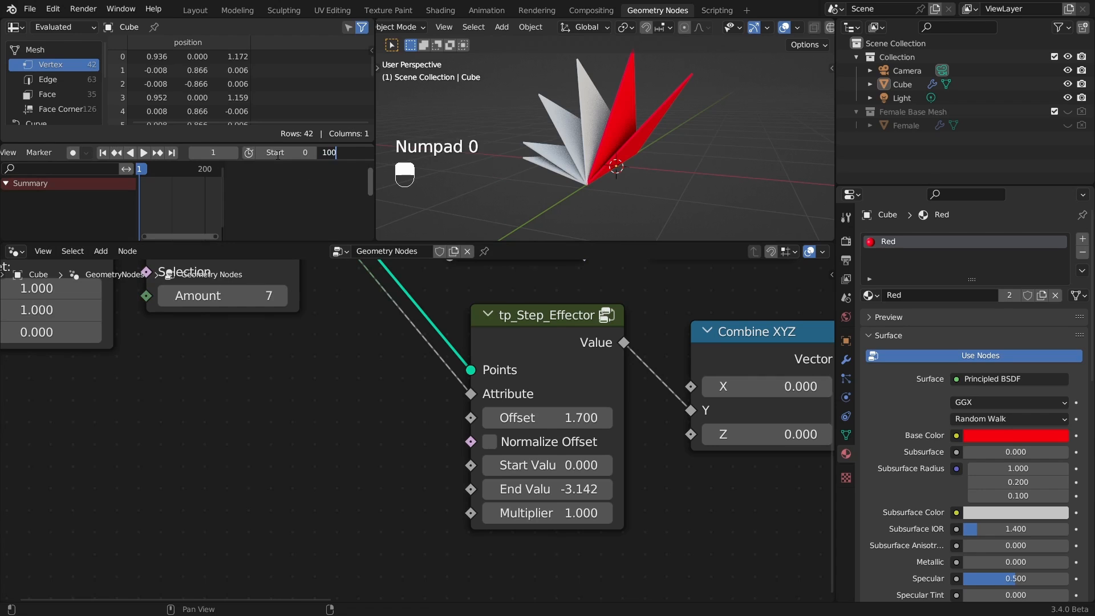
{"action": "type", "text": "100"}
{"action": "key", "text": "Return"}
{"action": "key", "text": "Home"}
{"action": "left_click_drag", "start_coordinate": [258, 144], "coordinate": [251, 172]}
{"action": "left_click_drag", "start_coordinate": [249, 243], "coordinate": [252, 261]}
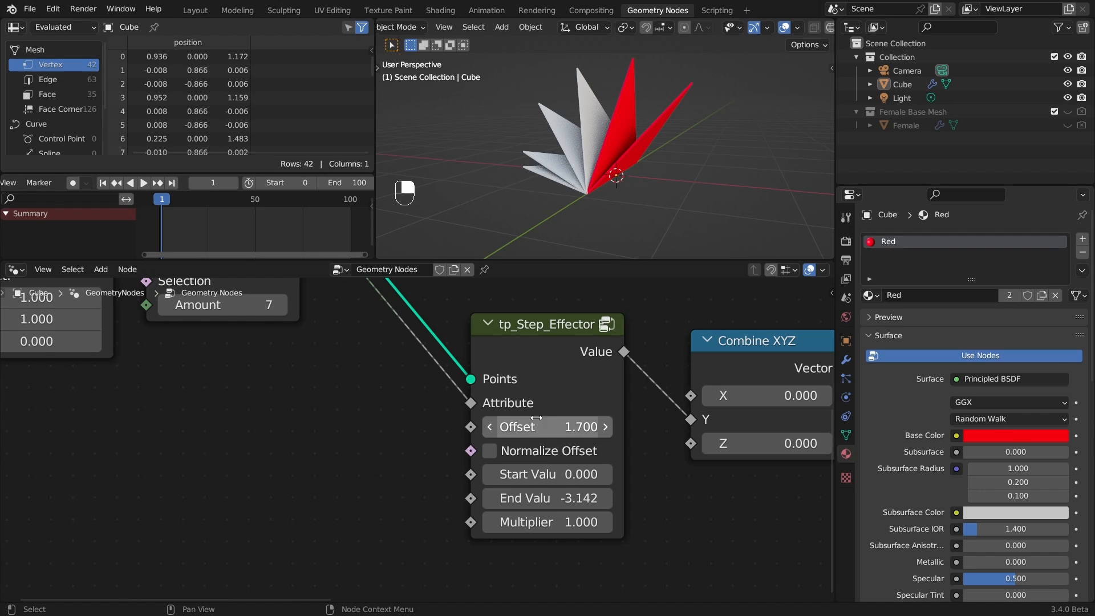
- Enable Normalize Offset on the tp_Step_Effector node and set its Offset to 1
{"action": "left_click_drag", "start_coordinate": [535, 330], "coordinate": [532, 327]}
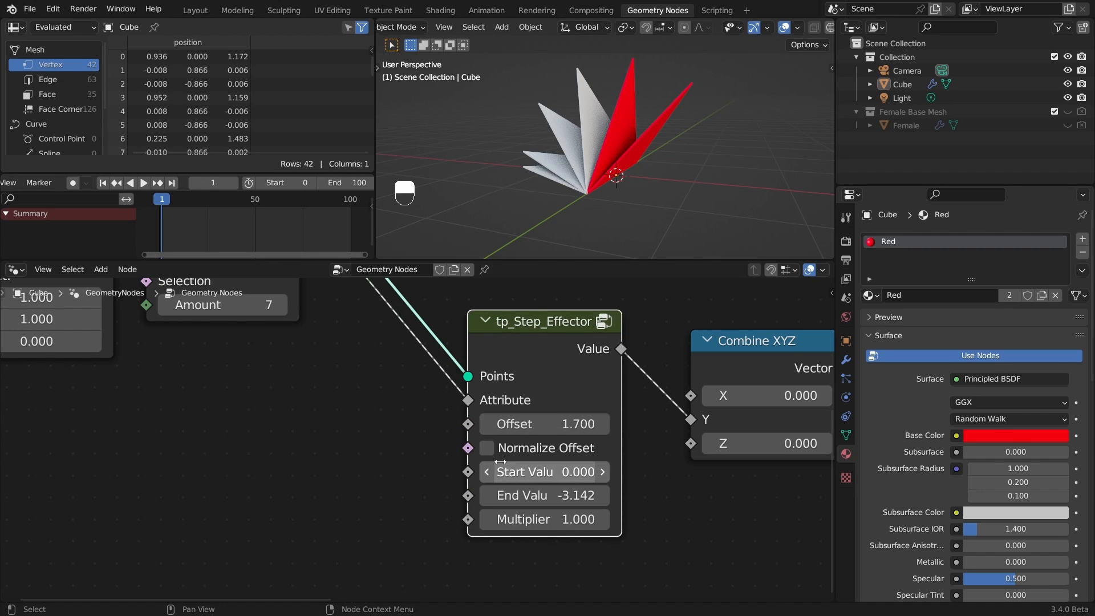
{"action": "left_click", "coordinate": [536, 453]}
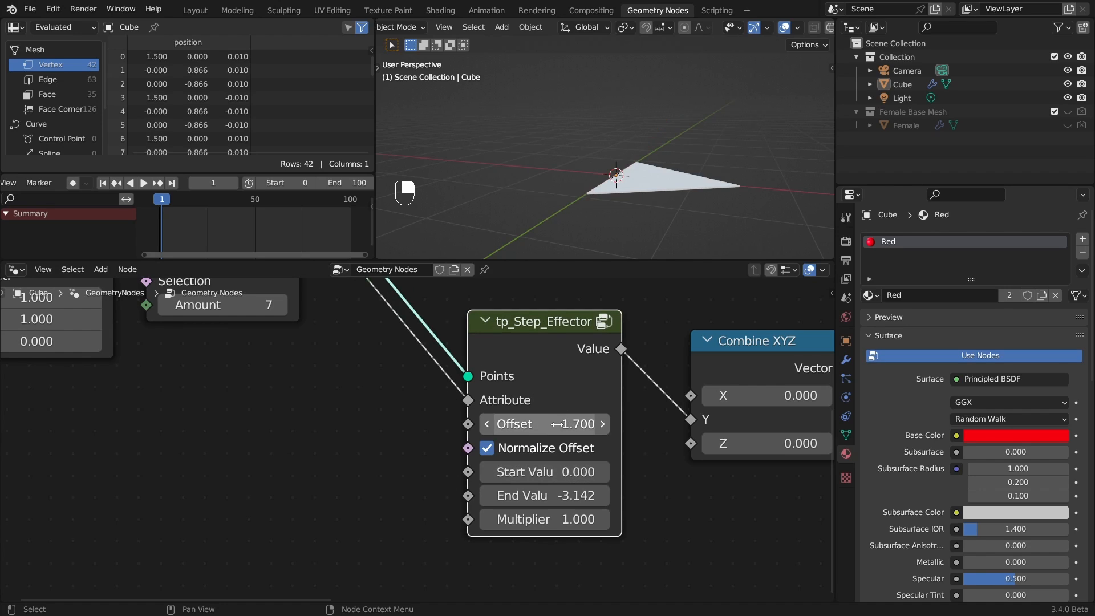
{"action": "left_click_drag", "start_coordinate": [558, 425], "coordinate": [469, 434]}
- Add a Map Range node beside tp_Step_Effector and feed its Result into the effector's Offset
{"action": "left_click", "coordinate": [374, 453]}
{"action": "key", "text": "3"}
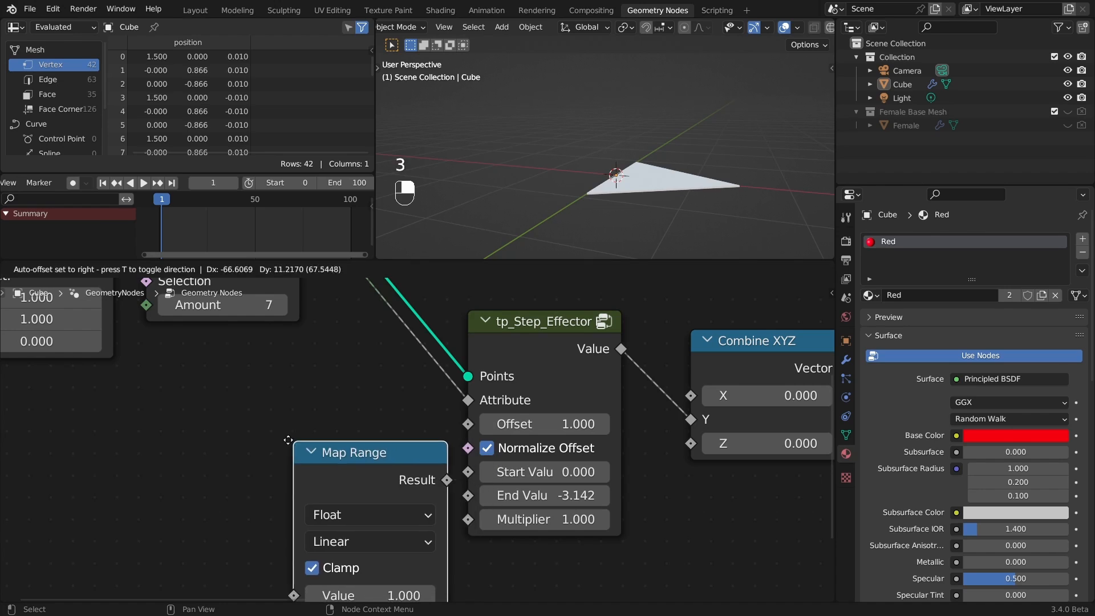
{"action": "left_click", "coordinate": [239, 385]}
{"action": "left_click_drag", "start_coordinate": [386, 445], "coordinate": [483, 370], "text": "ctrl+alt"}
{"action": "left_click_drag", "start_coordinate": [371, 377], "coordinate": [369, 398]}
{"action": "left_click_drag", "start_coordinate": [410, 431], "coordinate": [615, 383], "text": "ctrl+alt"}
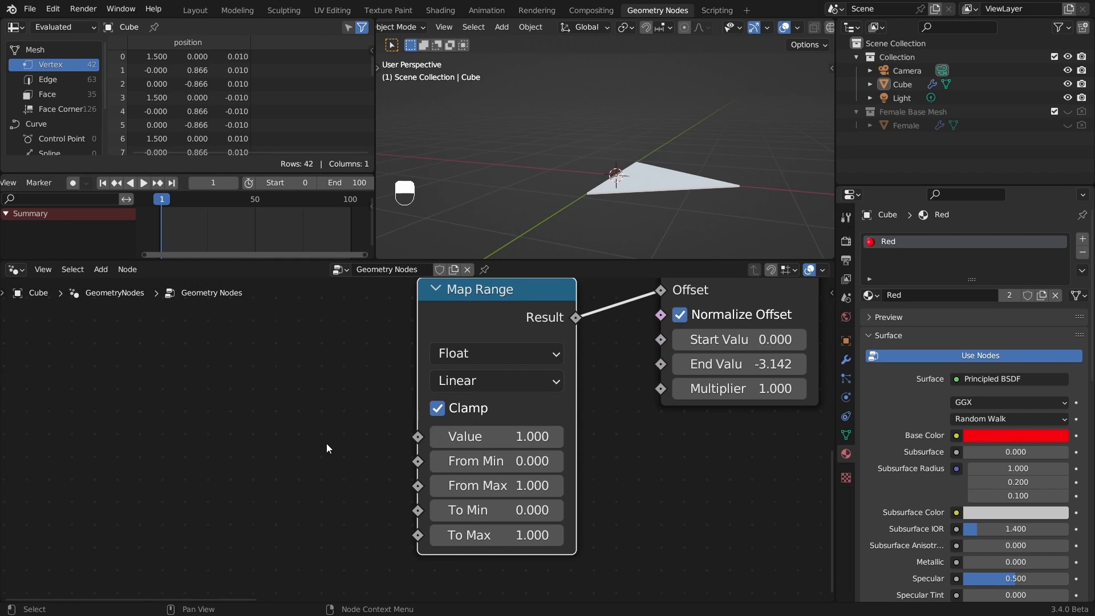
{"action": "left_click_drag", "start_coordinate": [490, 282], "coordinate": [492, 306]}
{"action": "left_click_drag", "start_coordinate": [329, 417], "coordinate": [306, 439], "text": "ctrl+alt"}
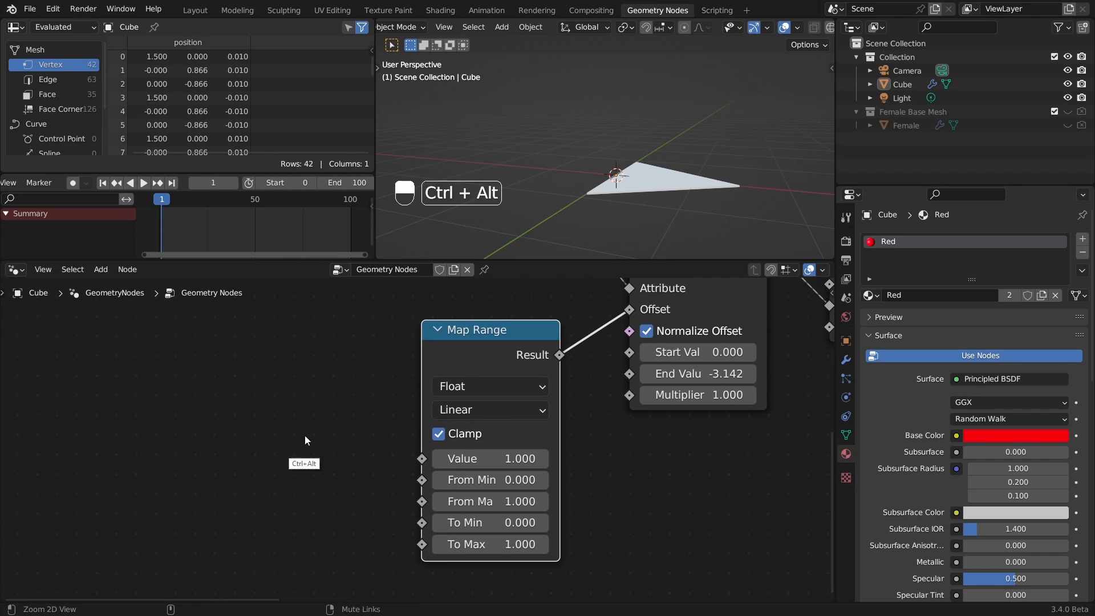
- Add a Scene Time node and place it ahead of the Map Range node
{"action": "left_click", "coordinate": [311, 432]}
{"action": "key", "text": "shift+a"}
{"action": "type", "text": "c"}
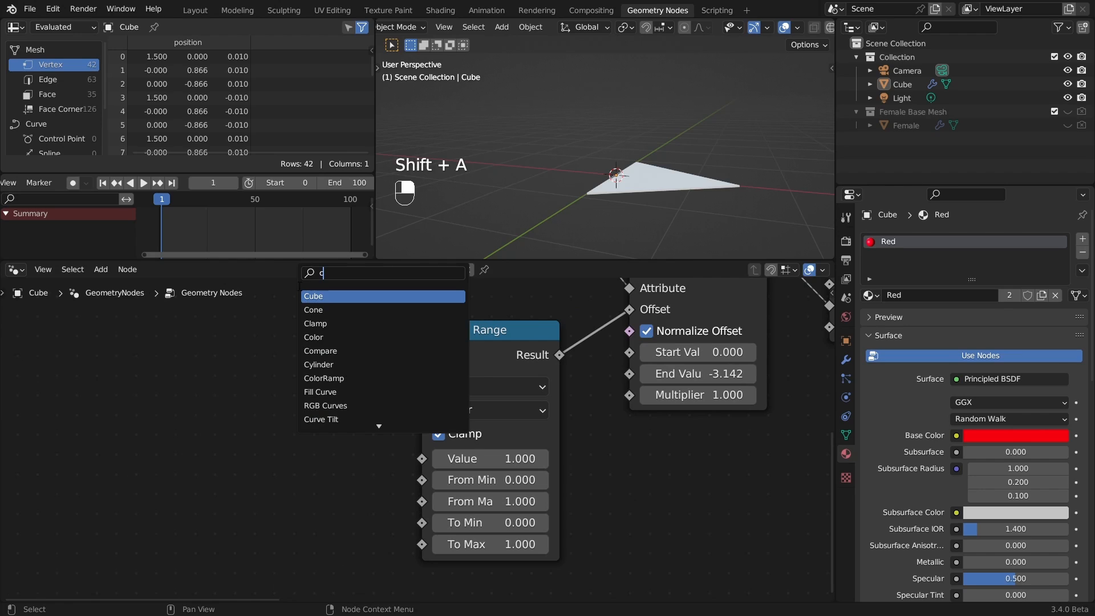
{"action": "key", "text": "BackSpace"}
{"action": "type", "text": "sce"}
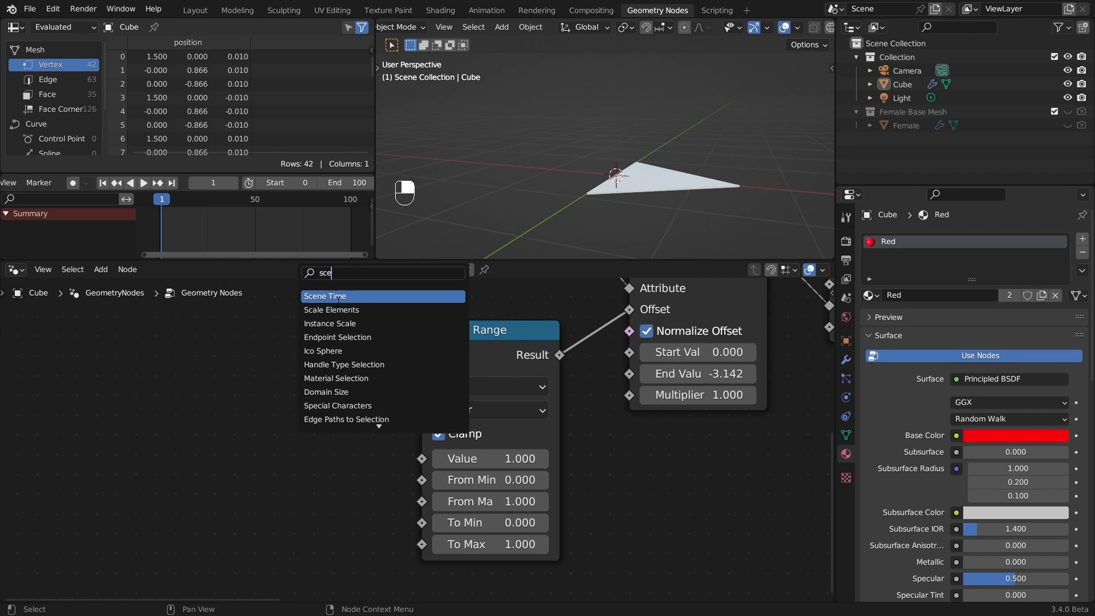
{"action": "left_click", "coordinate": [339, 298]}
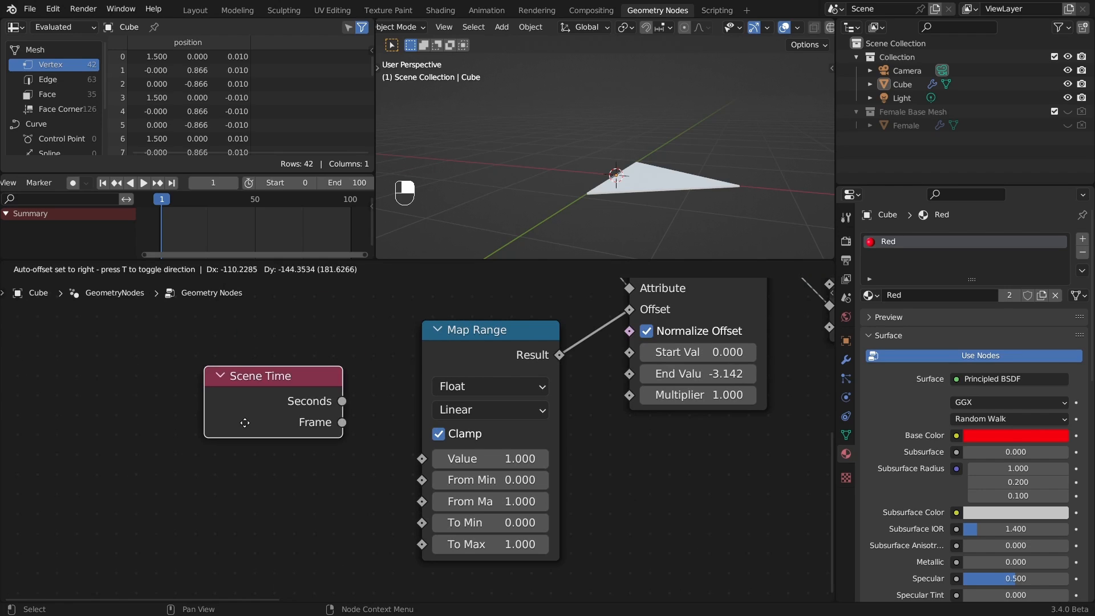
{"action": "left_click", "coordinate": [260, 460]}
- Connect Scene Time's Frame output to Map Range's Value and space the two nodes apart
{"action": "left_click_drag", "start_coordinate": [300, 445], "coordinate": [422, 458]}
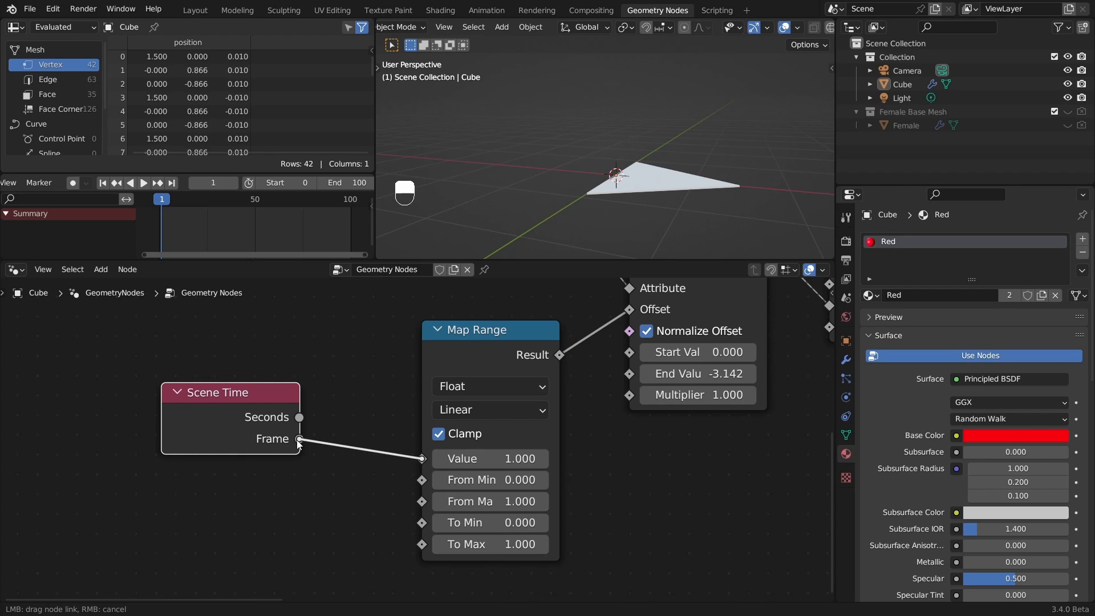
{"action": "left_click_drag", "start_coordinate": [299, 444], "coordinate": [299, 445]}
{"action": "left_click_drag", "start_coordinate": [290, 400], "coordinate": [258, 429]}
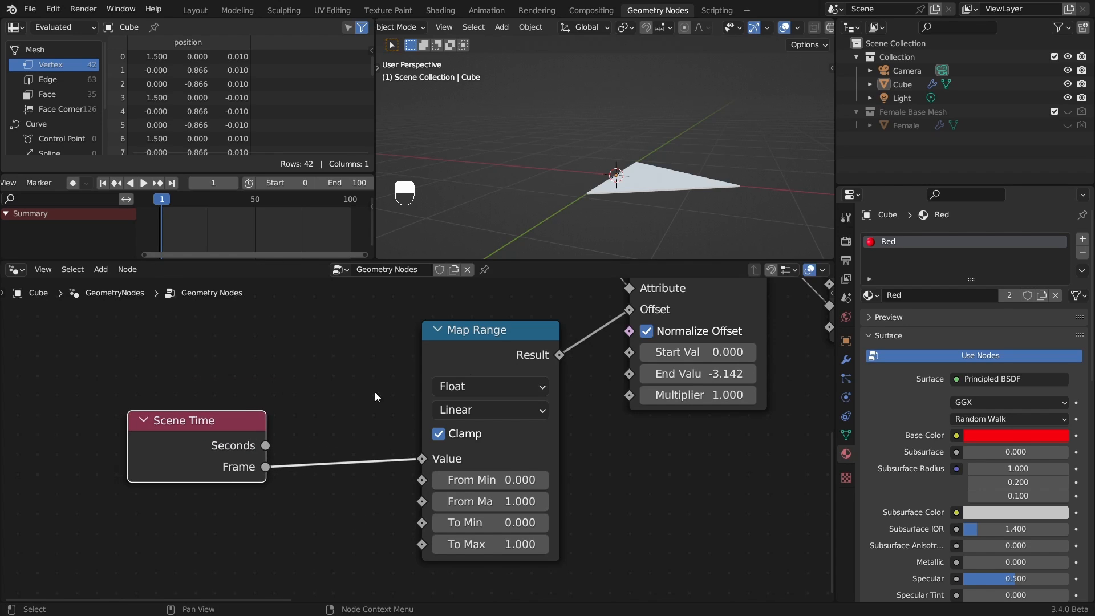
{"action": "left_click_drag", "start_coordinate": [499, 347], "coordinate": [433, 332]}
- Play the animation briefly, stop it, and set Map Range's From Max to 50
{"action": "left_click_drag", "start_coordinate": [166, 202], "coordinate": [166, 200]}
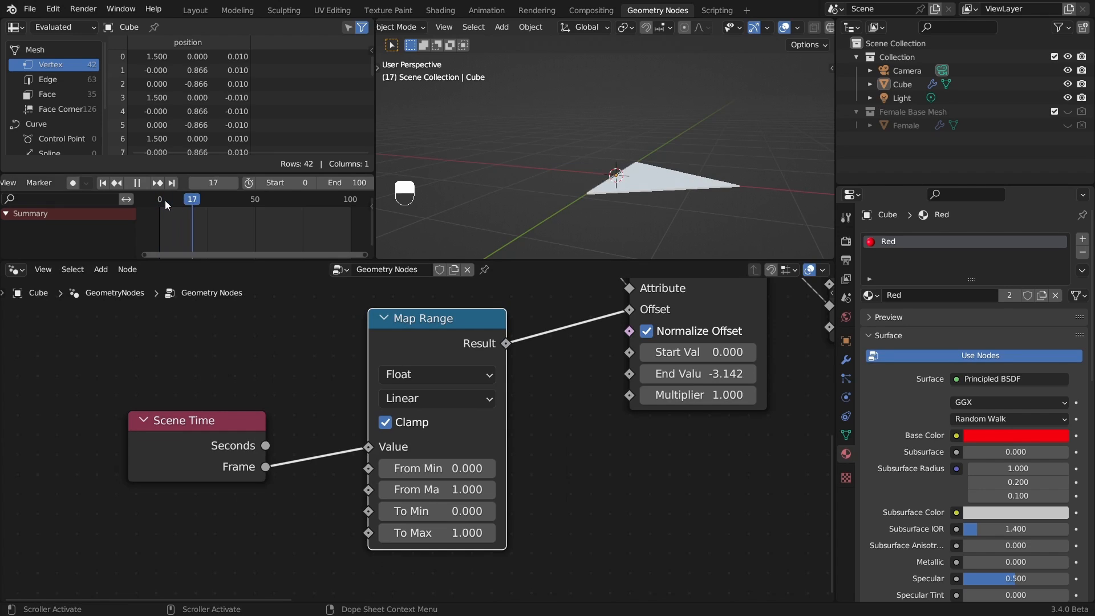
{"action": "key", "text": "space"}
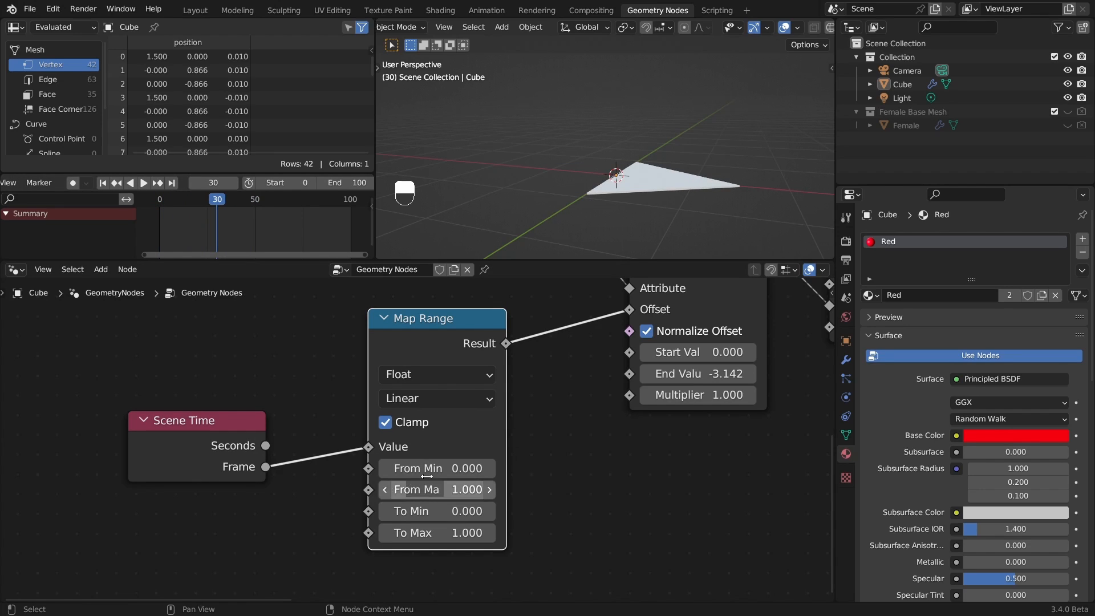
{"action": "left_click", "coordinate": [453, 490]}
{"action": "type", "text": "50"}
{"action": "key", "text": "Return"}
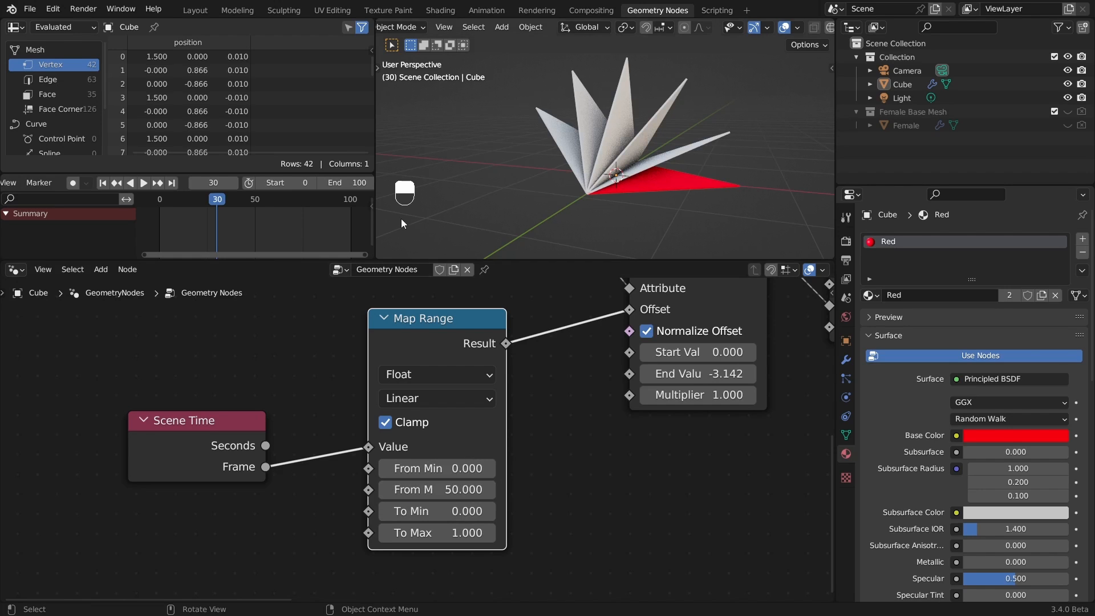
- Reposition the Scene Time and Map Range nodes together near tp_Step_Effector and clear the selection
{"action": "left_click_drag", "start_coordinate": [458, 324], "coordinate": [427, 336]}
{"action": "left_click_drag", "start_coordinate": [498, 314], "coordinate": [492, 376], "text": "ctrl+alt"}
{"action": "left_click_drag", "start_coordinate": [296, 413], "coordinate": [423, 507]}
{"action": "key", "text": "g"}
{"action": "left_click", "coordinate": [465, 404]}
{"action": "key", "text": "alt+a"}
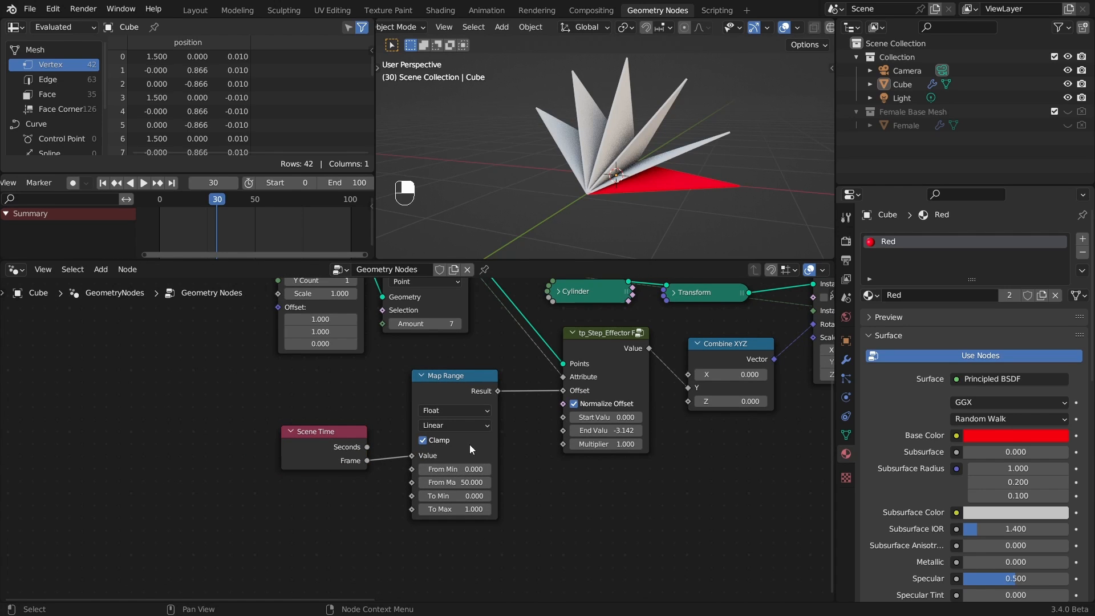
- Play the fan animation, stop it, and scrub back to frame 0
{"action": "left_click", "coordinate": [196, 204]}
{"action": "key", "text": "space"}
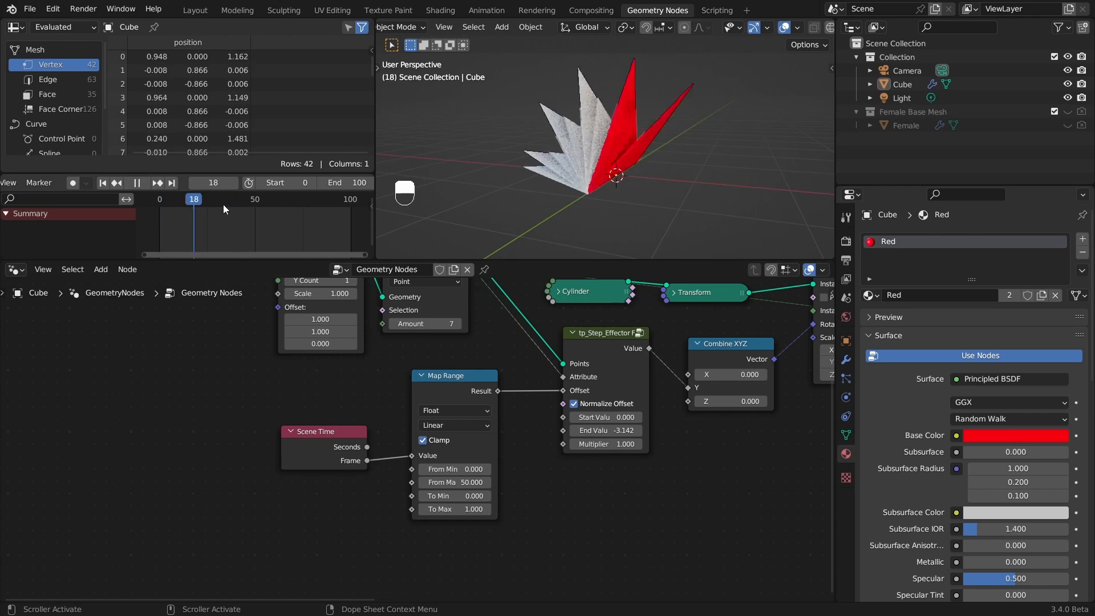
{"action": "key", "text": "space"}
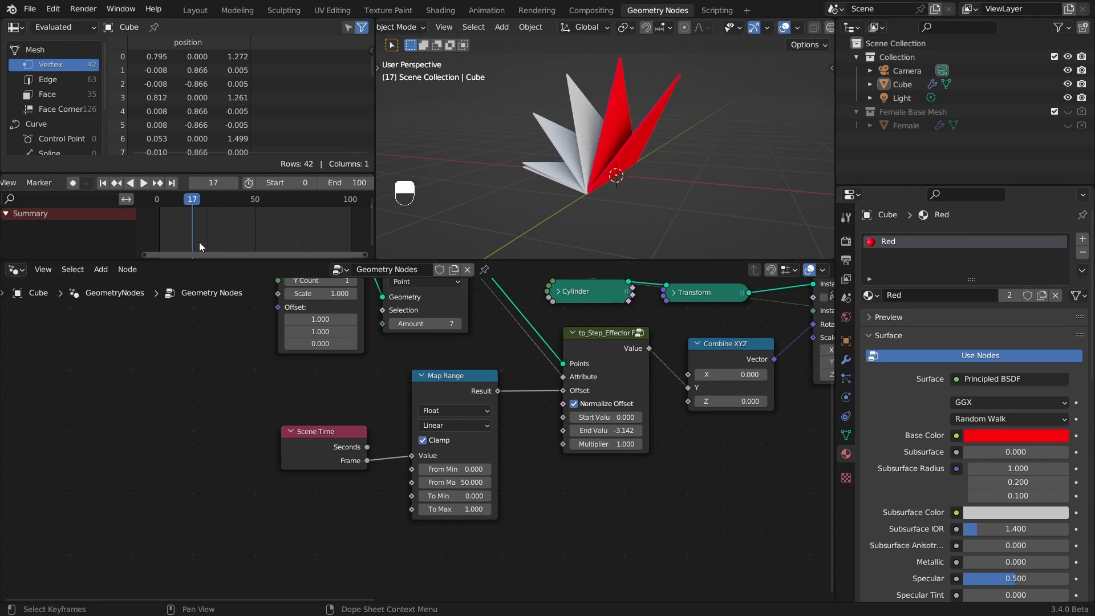
{"action": "left_click_drag", "start_coordinate": [194, 204], "coordinate": [133, 236]}
- Examine the overlapping triangles up close at the origin in front view, using wireframe display
{"action": "left_click_drag", "start_coordinate": [636, 176], "coordinate": [653, 120], "text": "alt"}
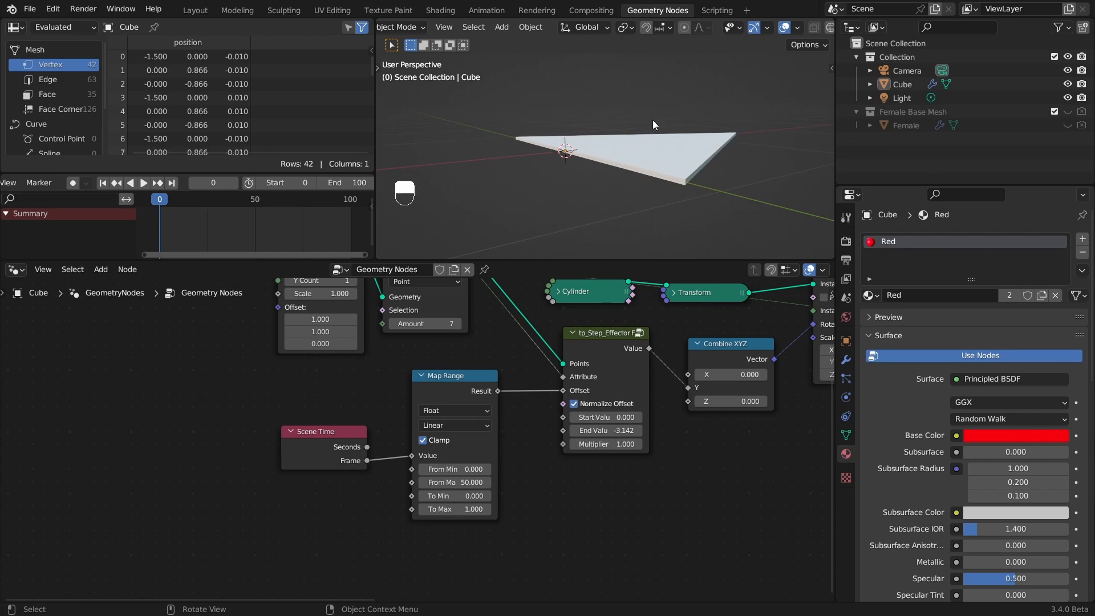
{"action": "mouse_move", "coordinate": [567, 177]}
{"action": "left_mouse_down", "text": "alt"}
{"action": "mouse_move", "coordinate": [590, 152]}
{"action": "mouse_move", "coordinate": [562, 159]}
{"action": "left_mouse_up", "text": "alt"}
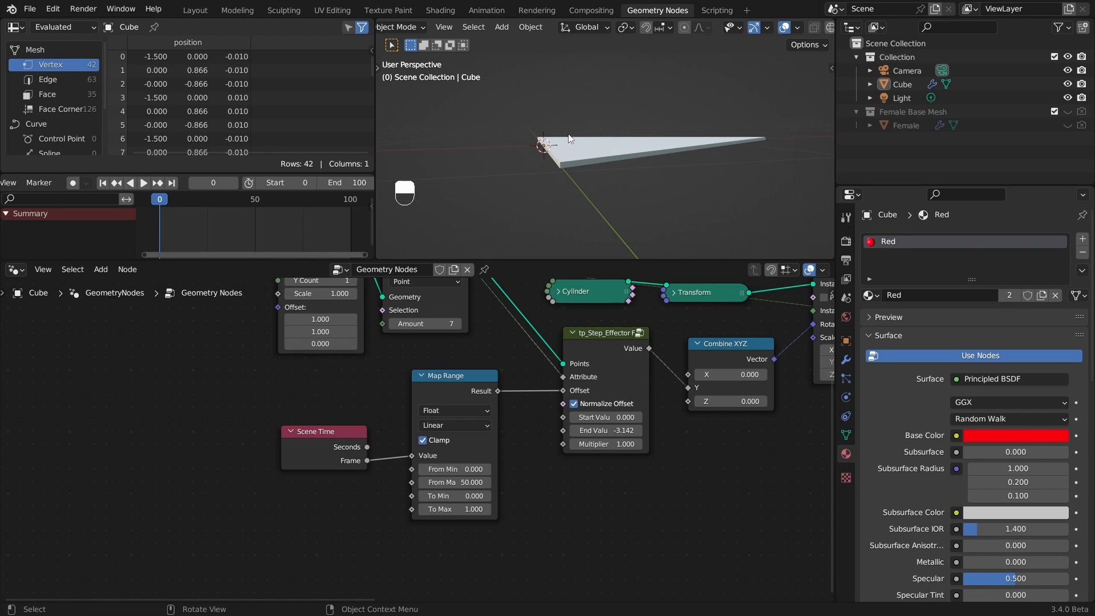
{"action": "key", "text": "grave"}
{"action": "left_click", "coordinate": [495, 114]}
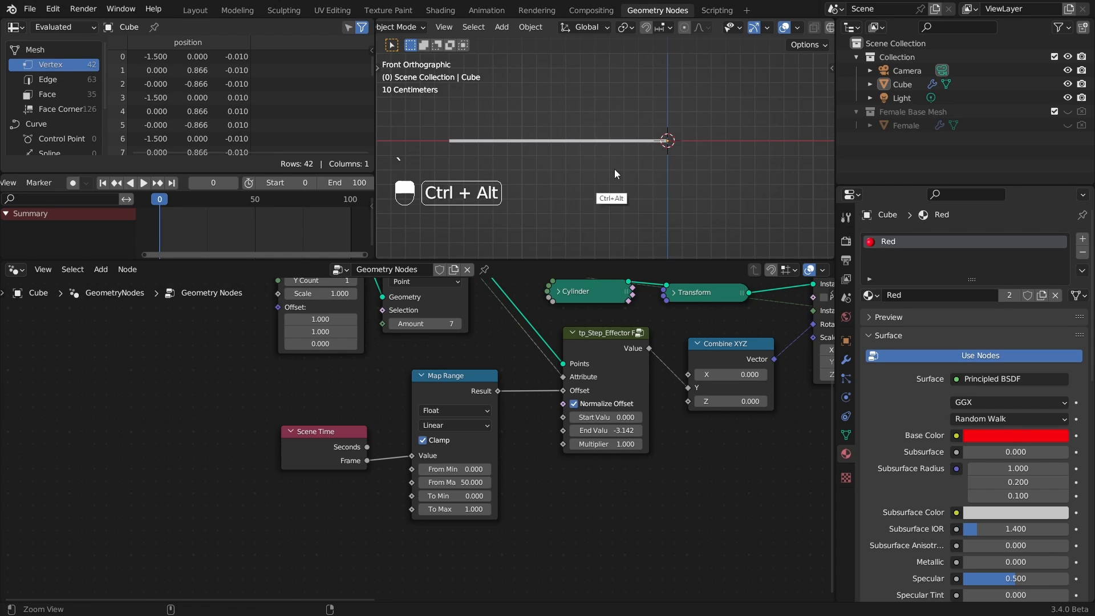
{"action": "left_click_drag", "start_coordinate": [628, 163], "coordinate": [622, 175], "text": "ctrl+alt"}
{"action": "left_click_drag", "start_coordinate": [598, 157], "coordinate": [671, 158], "text": "alt+shift"}
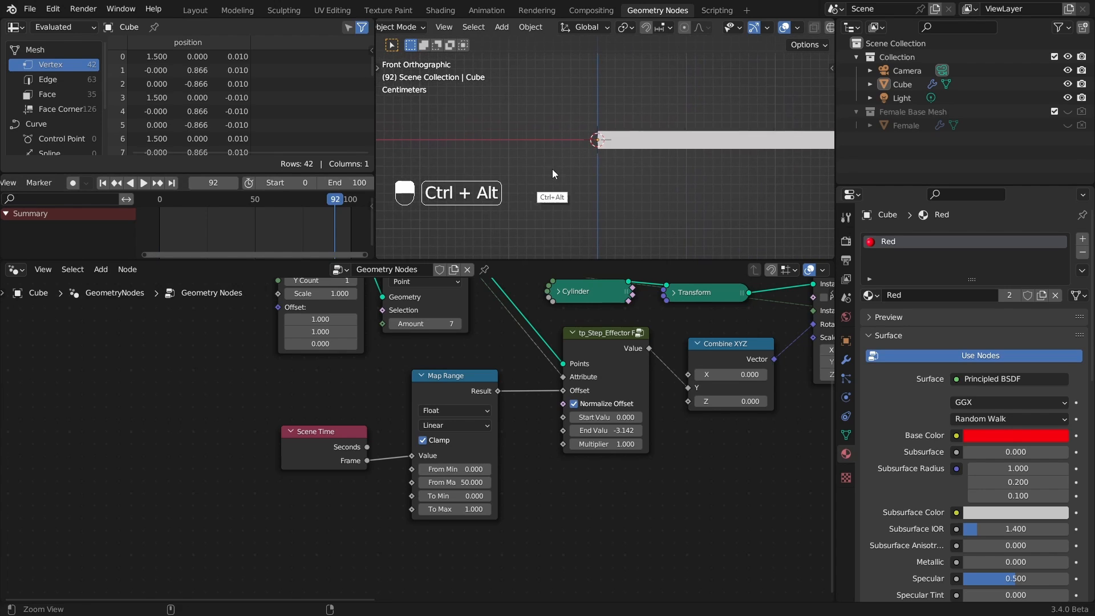
{"action": "left_click_drag", "start_coordinate": [552, 168], "coordinate": [573, 194], "text": "ctrl+alt"}
{"action": "left_click_drag", "start_coordinate": [715, 117], "coordinate": [526, 189], "text": "alt+shift"}
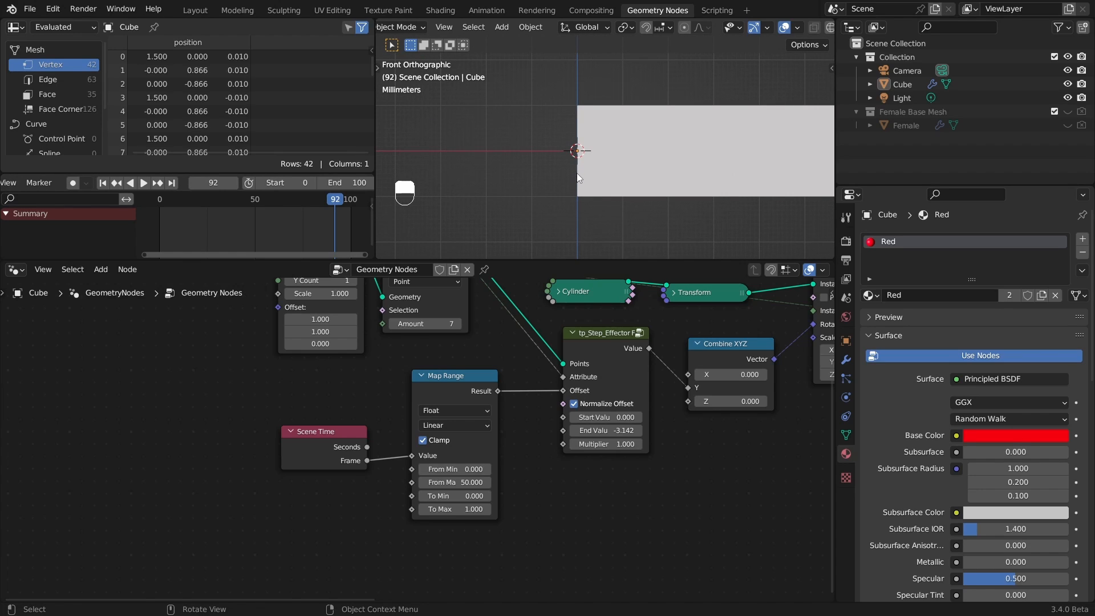
{"action": "key", "text": "shift+z"}
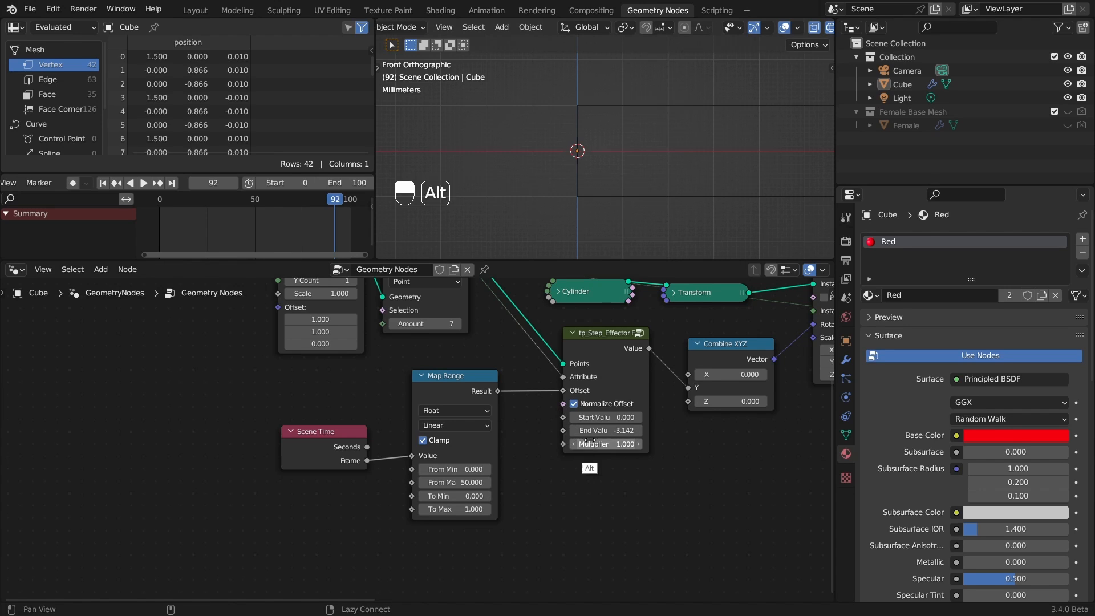
- Make room after Instance on Points and insert a Set Position node before Realize Instances
{"action": "left_click_drag", "start_coordinate": [629, 435], "coordinate": [415, 462], "text": "ctrl+alt"}
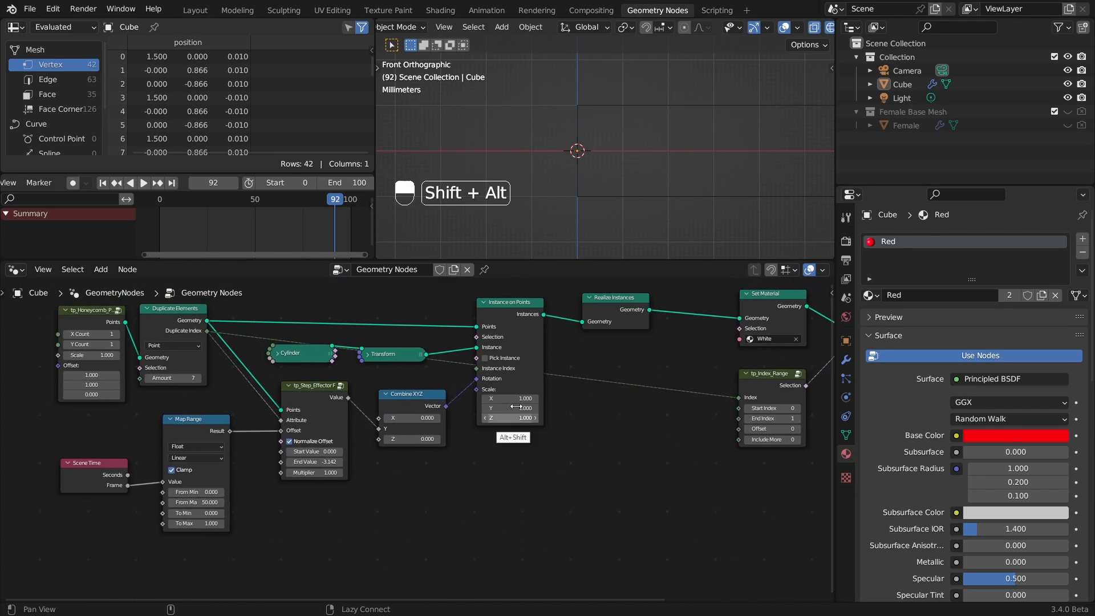
{"action": "left_click_drag", "start_coordinate": [599, 403], "coordinate": [532, 412], "text": "ctrl+alt"}
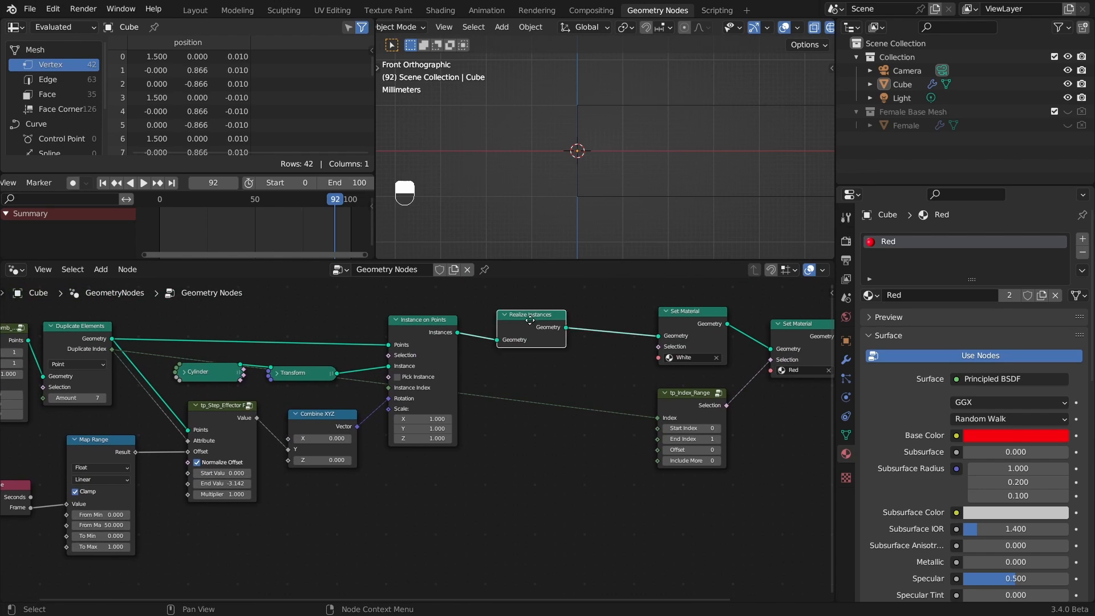
{"action": "left_click_drag", "start_coordinate": [531, 328], "coordinate": [596, 330]}
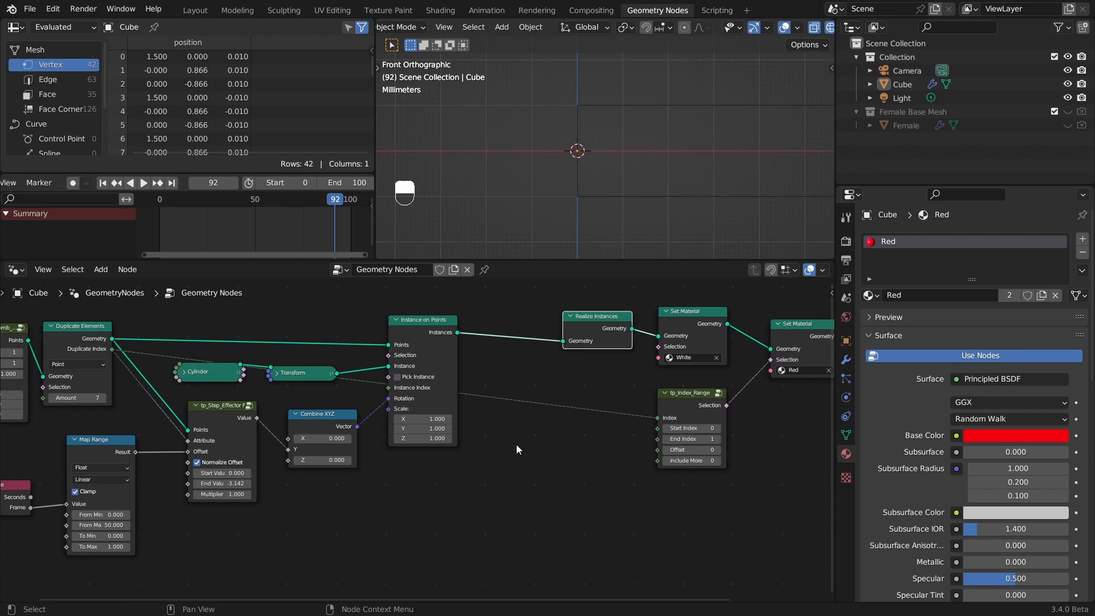
{"action": "left_click_drag", "start_coordinate": [517, 449], "coordinate": [529, 433], "text": "ctrl+alt"}
{"action": "key", "text": "shift+a"}
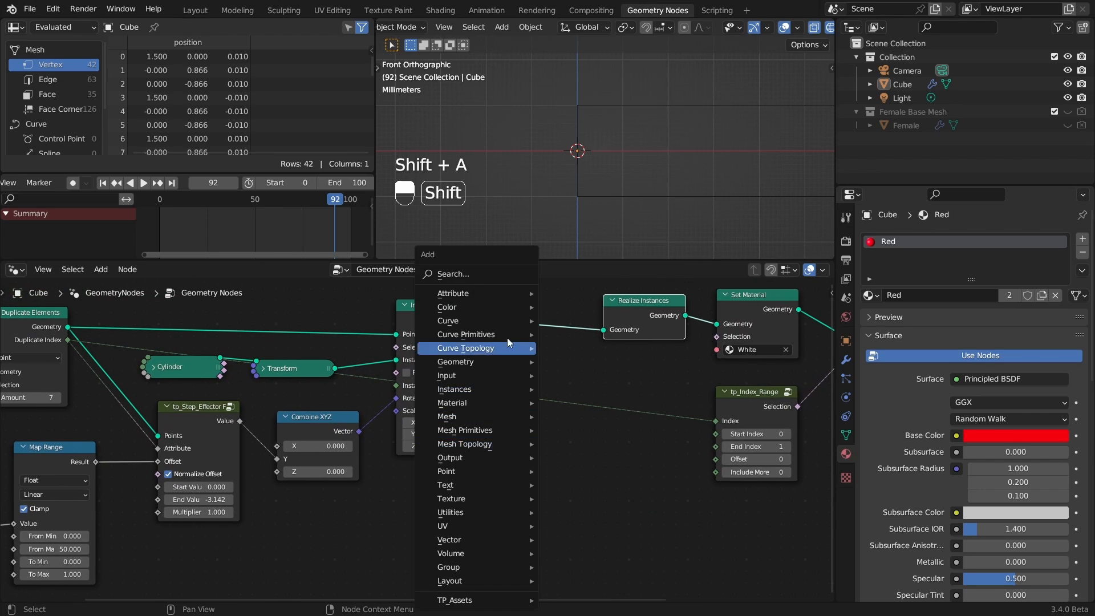
{"action": "left_click", "coordinate": [500, 273]}
{"action": "type", "text": "set"}
{"action": "left_click", "coordinate": [548, 326]}
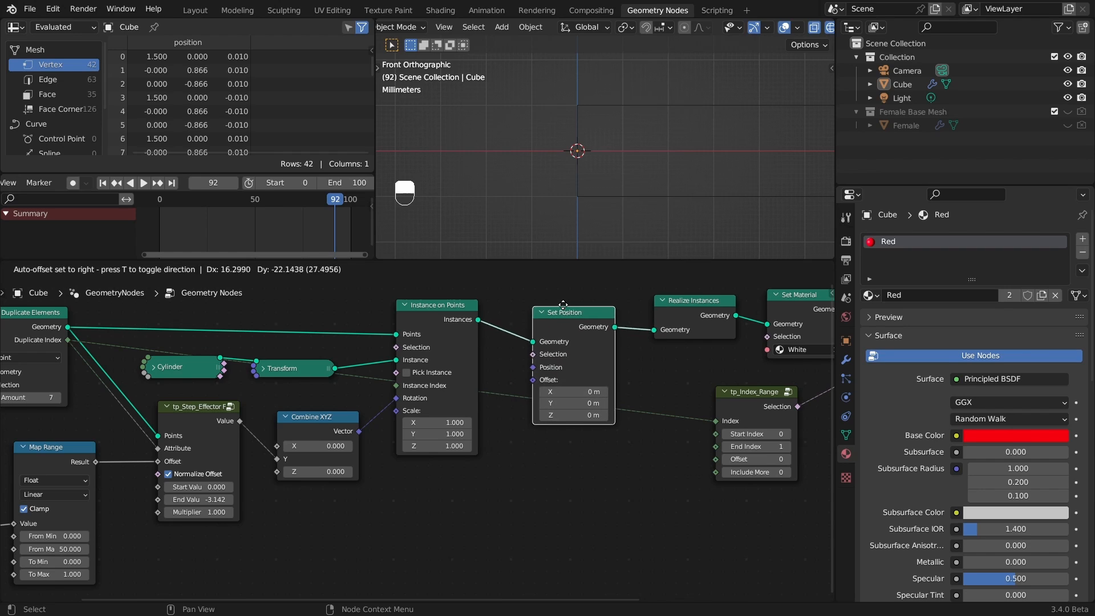
{"action": "left_click", "coordinate": [563, 307]}
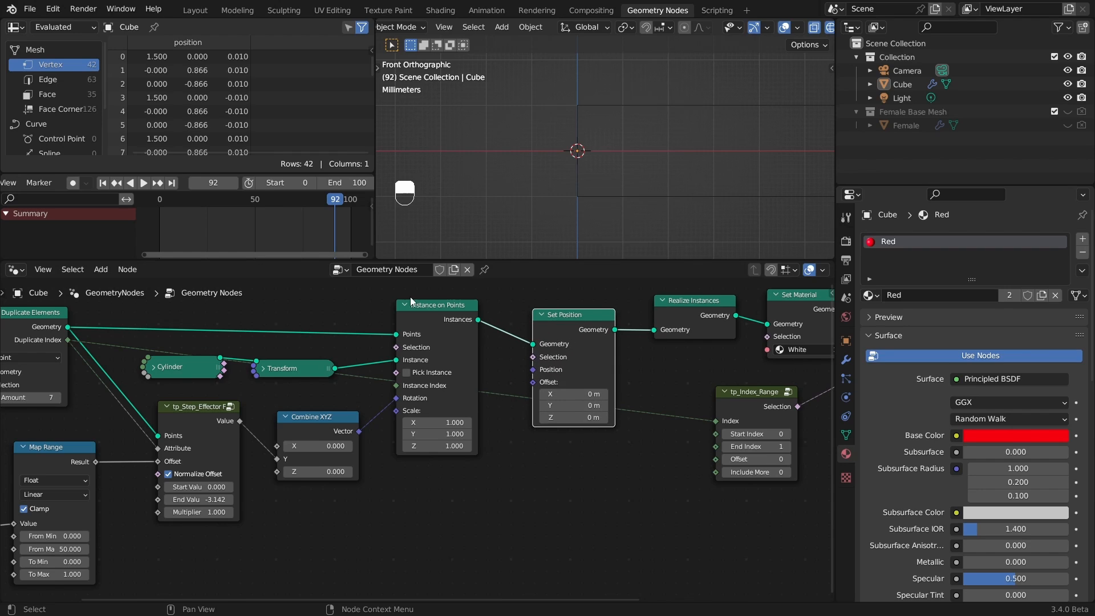
- Move the Set Position node down into the empty space below the node tree
{"action": "left_click_drag", "start_coordinate": [574, 321], "coordinate": [565, 495]}
{"action": "left_click_drag", "start_coordinate": [474, 509], "coordinate": [505, 488], "text": "ctrl+alt"}
{"action": "left_click_drag", "start_coordinate": [523, 491], "coordinate": [559, 308], "text": "alt+shift"}
{"action": "left_click_drag", "start_coordinate": [661, 319], "coordinate": [657, 394]}
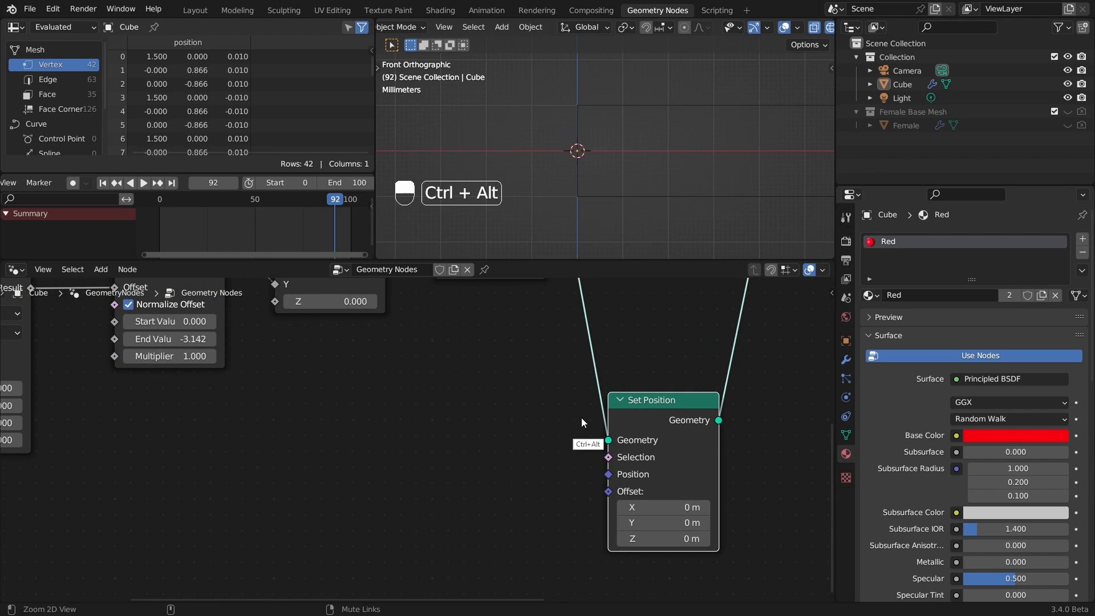
{"action": "left_click_drag", "start_coordinate": [582, 422], "coordinate": [562, 333], "text": "ctrl+alt"}
{"action": "left_click_drag", "start_coordinate": [699, 309], "coordinate": [687, 317]}
{"action": "right_click", "coordinate": [688, 318]}
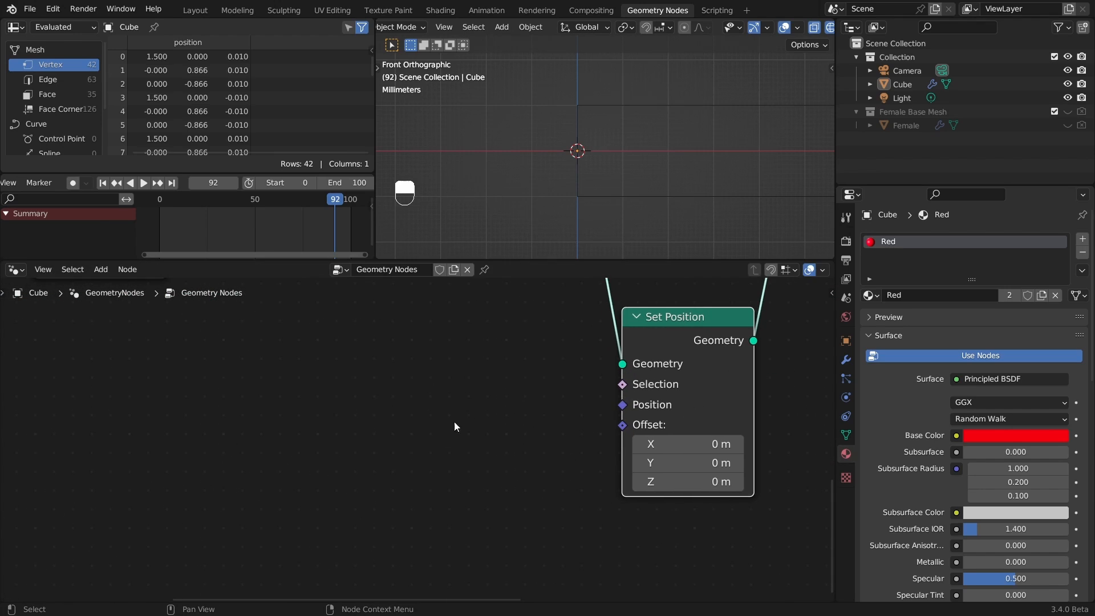
- Add a Combine XYZ node and connect its Vector to Set Position's Offset
{"action": "left_click", "coordinate": [525, 392]}
{"action": "left_click_drag", "start_coordinate": [529, 393], "coordinate": [618, 417], "text": "ctrl+alt"}
{"action": "key", "text": "4"}
{"action": "left_click", "coordinate": [415, 386]}
{"action": "left_click_drag", "start_coordinate": [529, 414], "coordinate": [514, 410]}
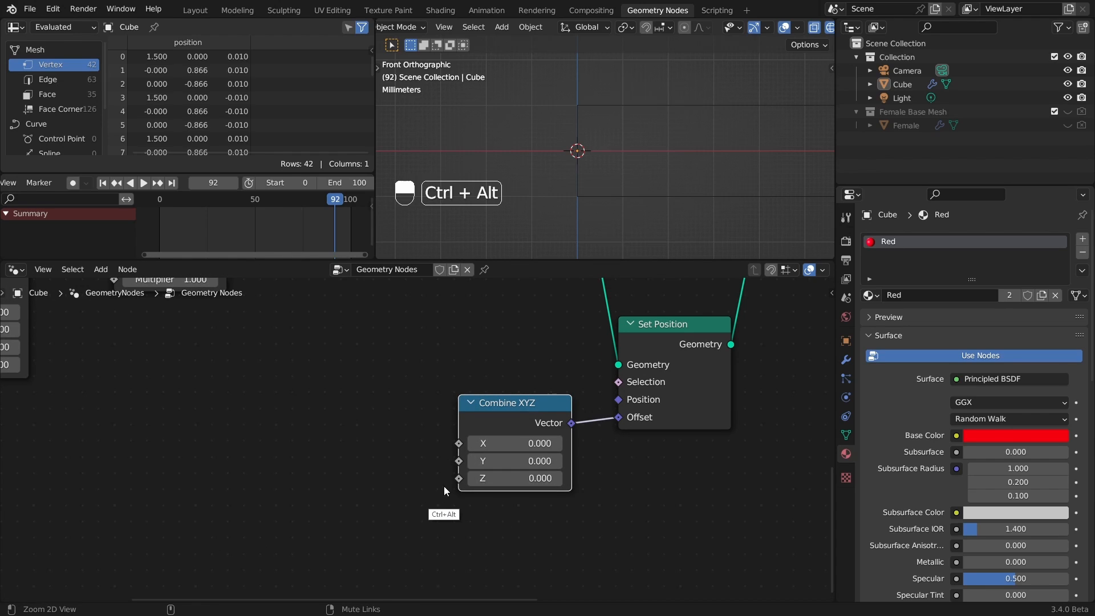
{"action": "left_click_drag", "start_coordinate": [444, 486], "coordinate": [415, 498], "text": "ctrl+alt"}
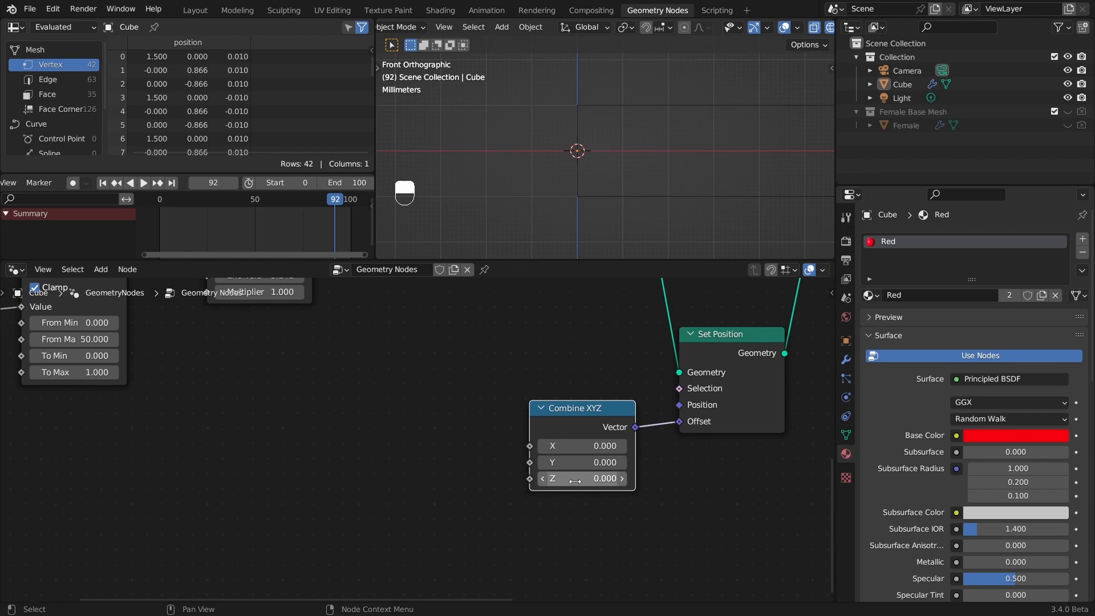
- Add a tp_Step_Effector F node before the Combine XYZ node that drives Set Position's Offset
{"action": "key", "text": "shift+a"}
{"action": "mouse_move", "coordinate": [343, 601]}
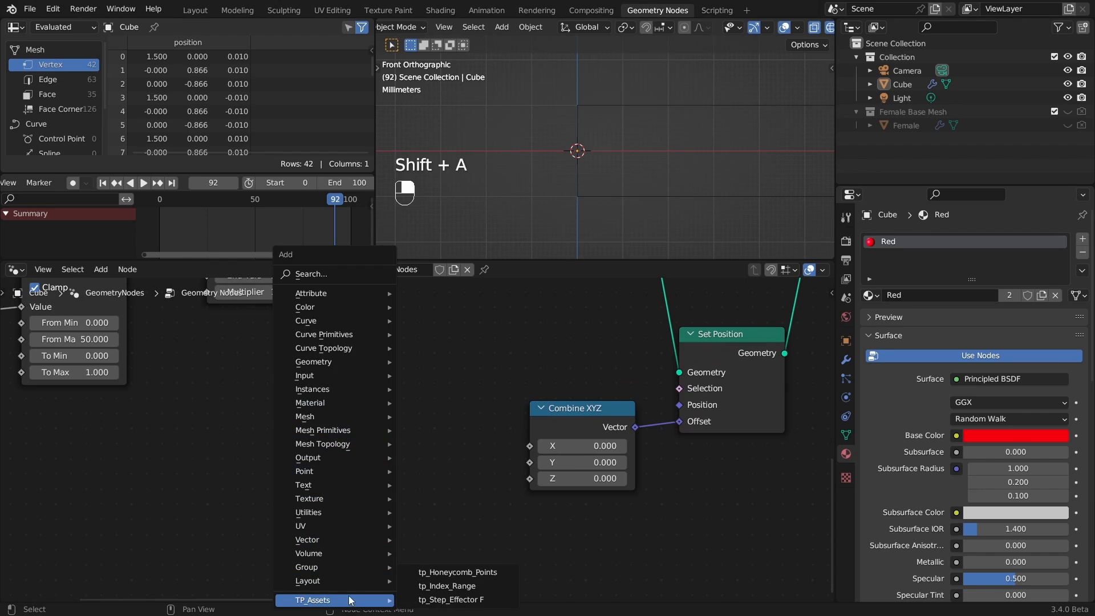
{"action": "left_click", "coordinate": [461, 599]}
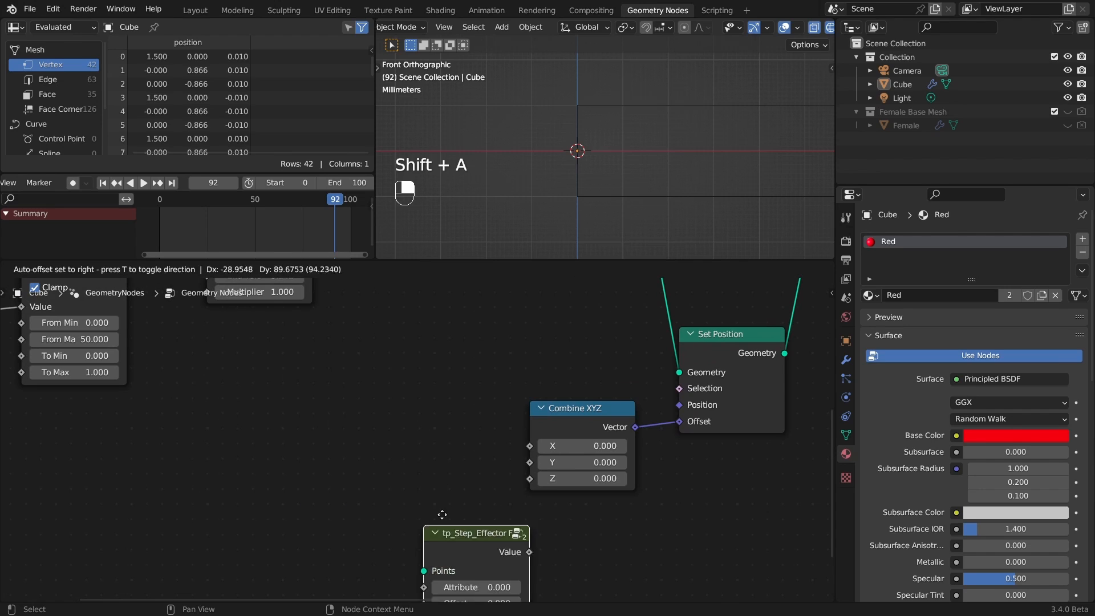
{"action": "left_click", "coordinate": [389, 385]}
{"action": "left_click_drag", "start_coordinate": [442, 352], "coordinate": [394, 320], "text": "ctrl+alt"}
{"action": "left_click_drag", "start_coordinate": [382, 302], "coordinate": [505, 371], "text": "alt+shift"}
- Connect Duplicate Elements' Geometry to the new step effector's Points and its Duplicate Index to Attribute
{"action": "key", "text": "ctrl+space"}
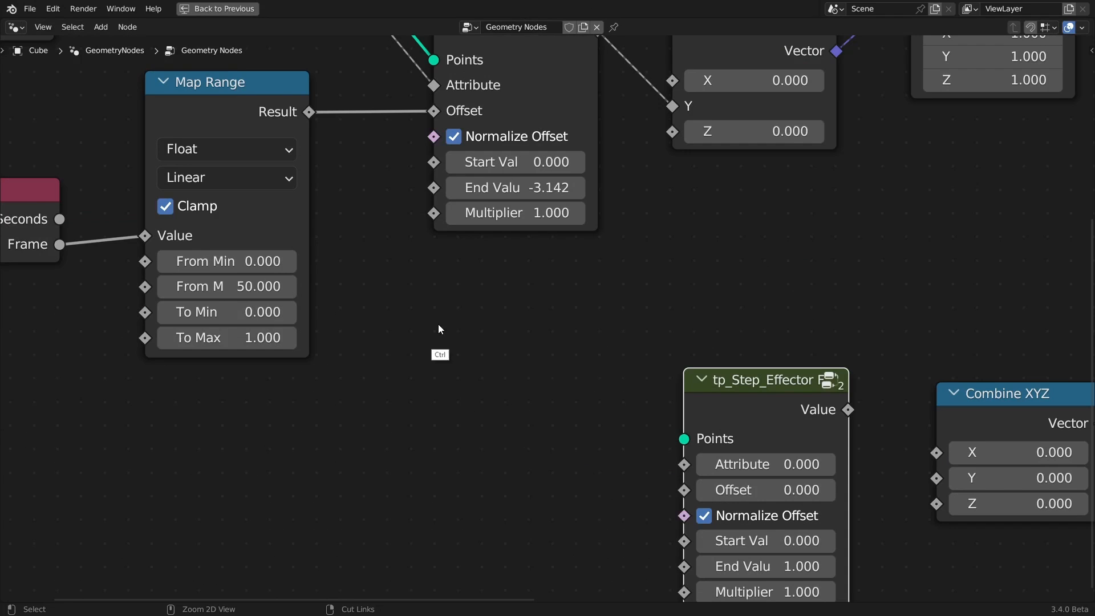
{"action": "left_click_drag", "start_coordinate": [475, 265], "coordinate": [460, 246], "text": "ctrl+alt"}
{"action": "left_click_drag", "start_coordinate": [460, 246], "coordinate": [396, 322], "text": "alt+shift"}
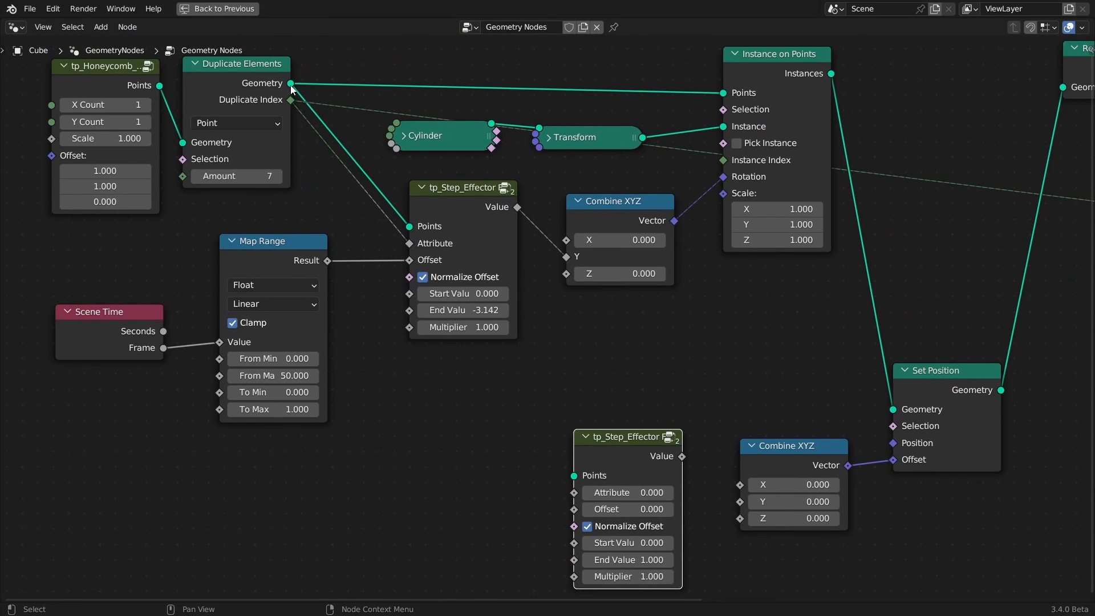
{"action": "left_click_drag", "start_coordinate": [291, 83], "coordinate": [574, 475]}
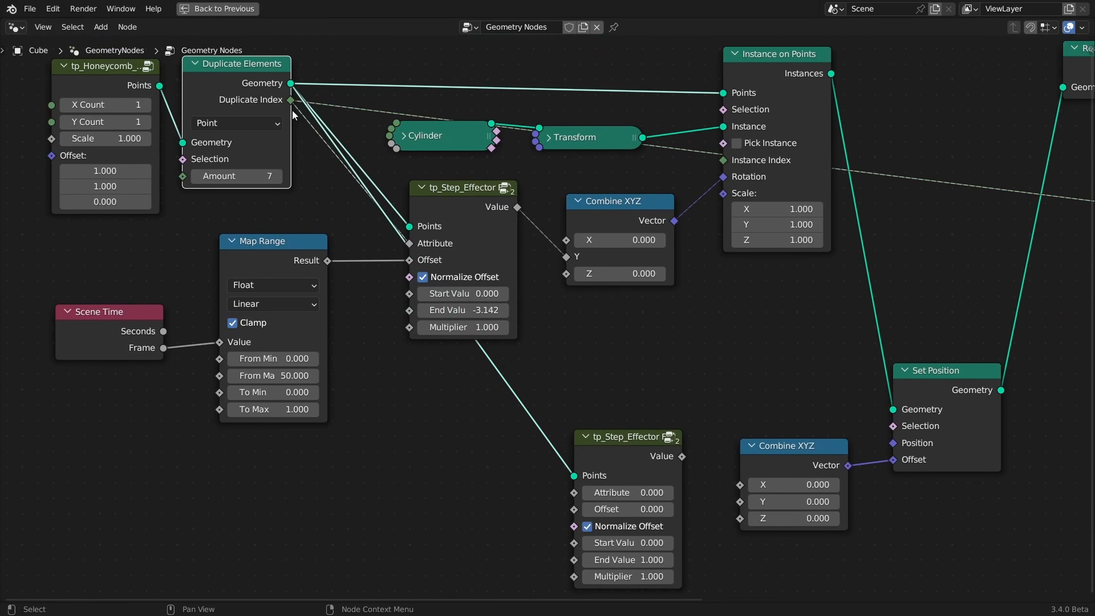
{"action": "left_click_drag", "start_coordinate": [291, 101], "coordinate": [574, 493]}
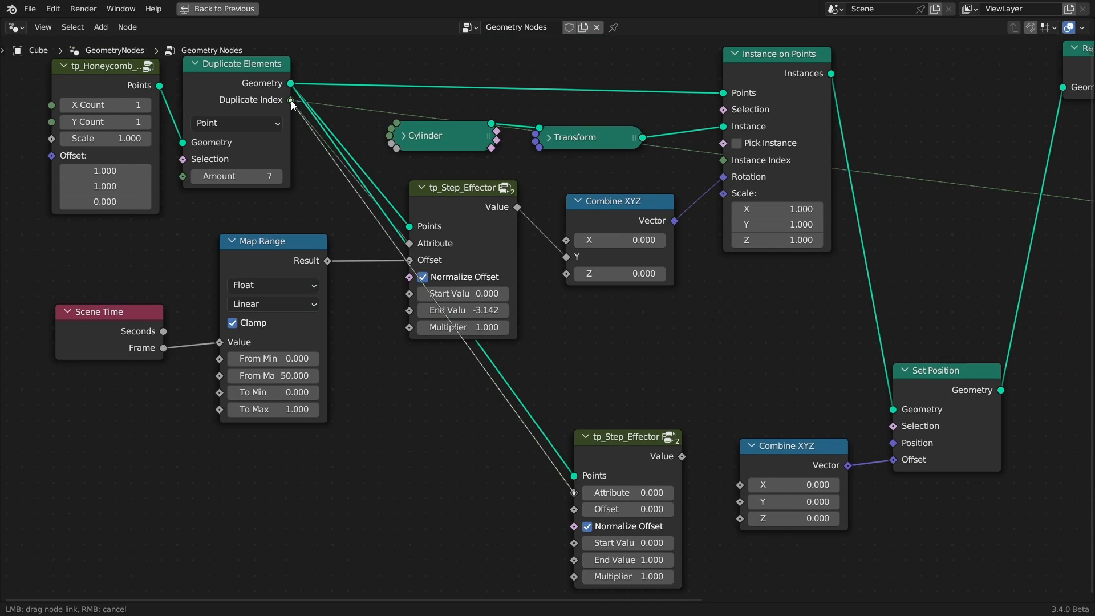
{"action": "left_click_drag", "start_coordinate": [291, 101], "coordinate": [291, 100]}
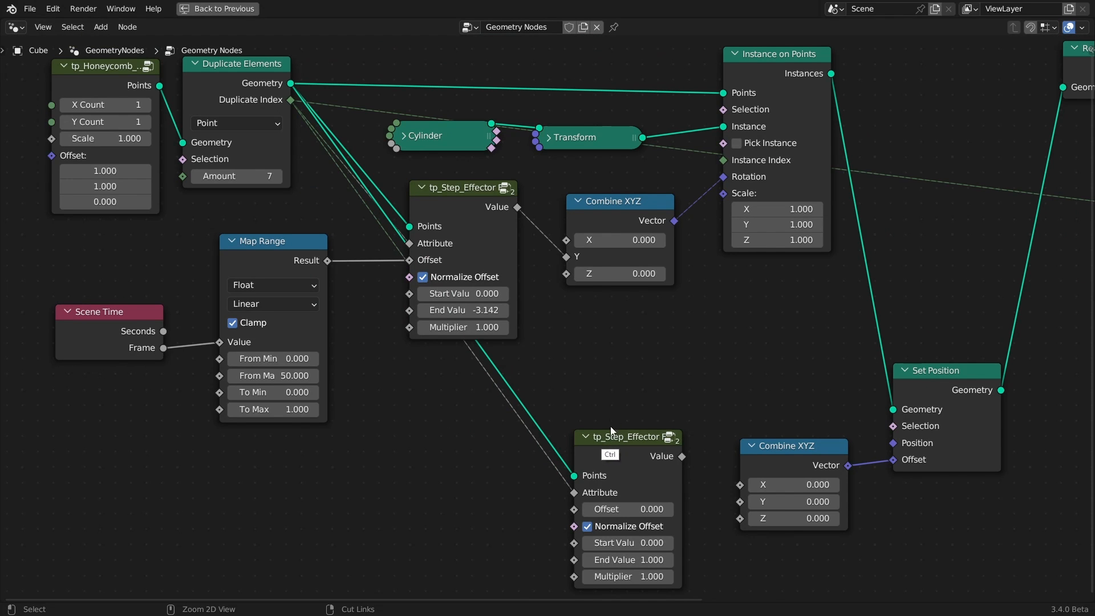
- Connect the new step effector's Value to the Z input of Set Position's Combine XYZ node
{"action": "key", "text": "ctrl+space"}
{"action": "left_click_drag", "start_coordinate": [495, 474], "coordinate": [552, 473], "text": "ctrl+alt"}
{"action": "left_click_drag", "start_coordinate": [552, 473], "coordinate": [434, 278], "text": "alt+shift"}
{"action": "left_click_drag", "start_coordinate": [441, 411], "coordinate": [509, 461]}
{"action": "left_click_drag", "start_coordinate": [422, 371], "coordinate": [422, 372]}
{"action": "left_click_drag", "start_coordinate": [464, 484], "coordinate": [546, 444], "text": "ctrl+alt"}
{"action": "left_click_drag", "start_coordinate": [463, 436], "coordinate": [465, 437], "text": "alt+shift"}
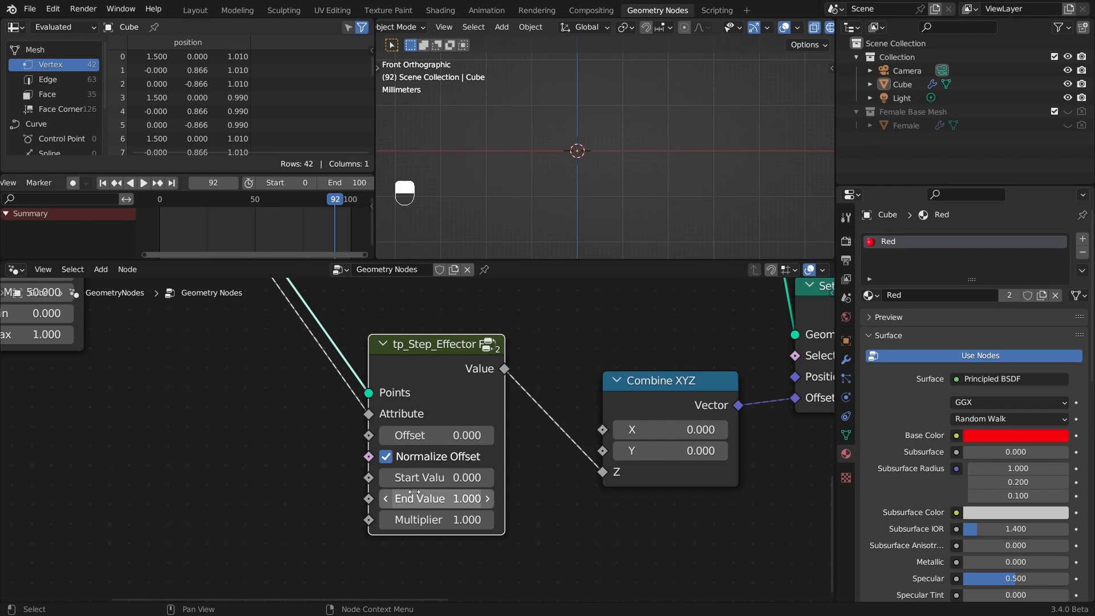
- Try an Offset of 0.56 on the new step effector and check the triangles in shaded display
{"action": "left_click_drag", "start_coordinate": [443, 435], "coordinate": [453, 435], "text": "shift"}
{"action": "key", "text": "shift"}
{"action": "key", "text": "shift"}
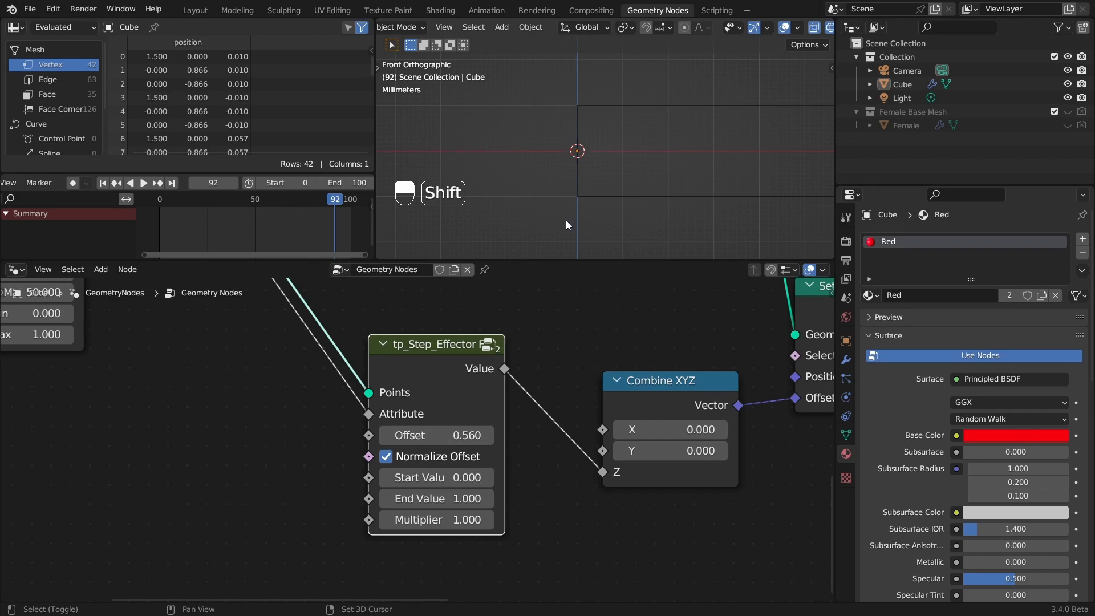
{"action": "key", "text": "shift+z"}
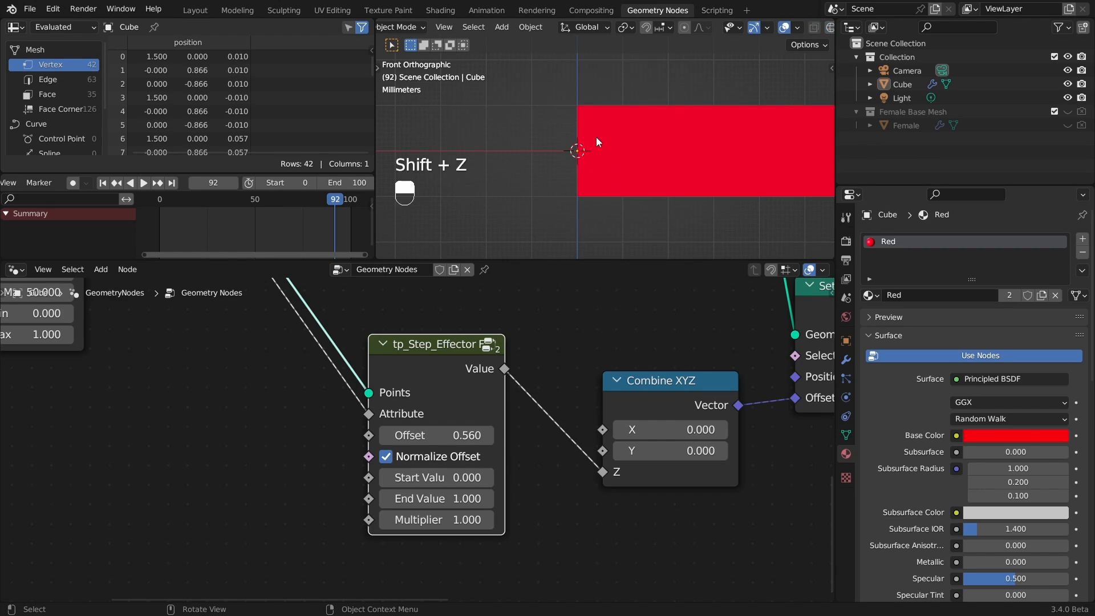
- Set the new step effector's End Value to 0.01
{"action": "left_click", "coordinate": [427, 501]}
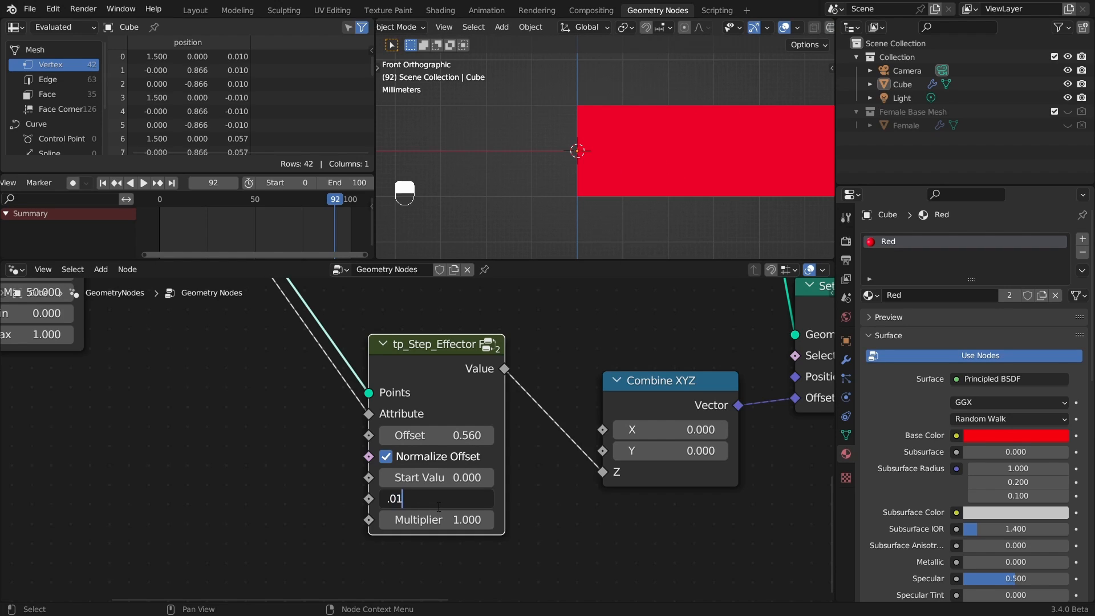
{"action": "type", "text": ".01"}
{"action": "key", "text": "Return"}
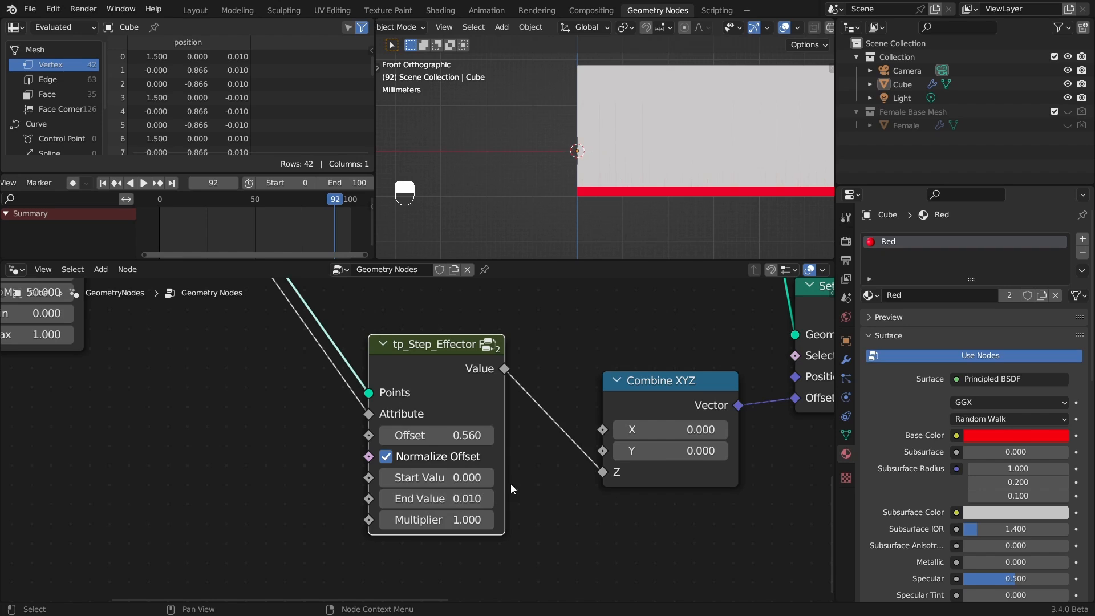
- Return the viewport to wireframe display and set the new step effector's Offset to 0.5
{"action": "left_click_drag", "start_coordinate": [440, 435], "coordinate": [454, 396], "text": "shift"}
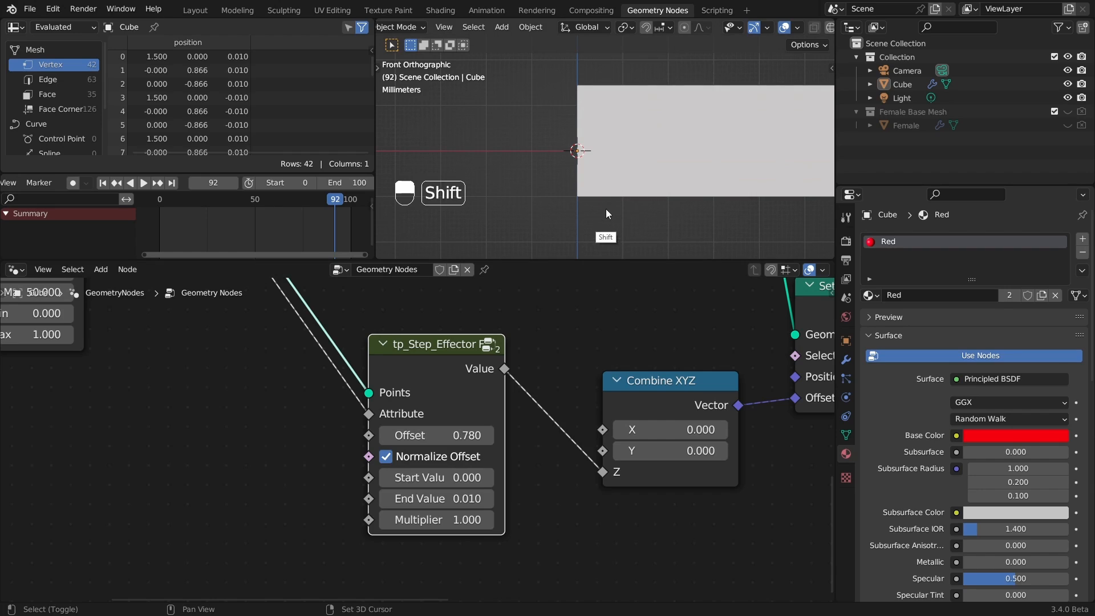
{"action": "key", "text": "shift+z"}
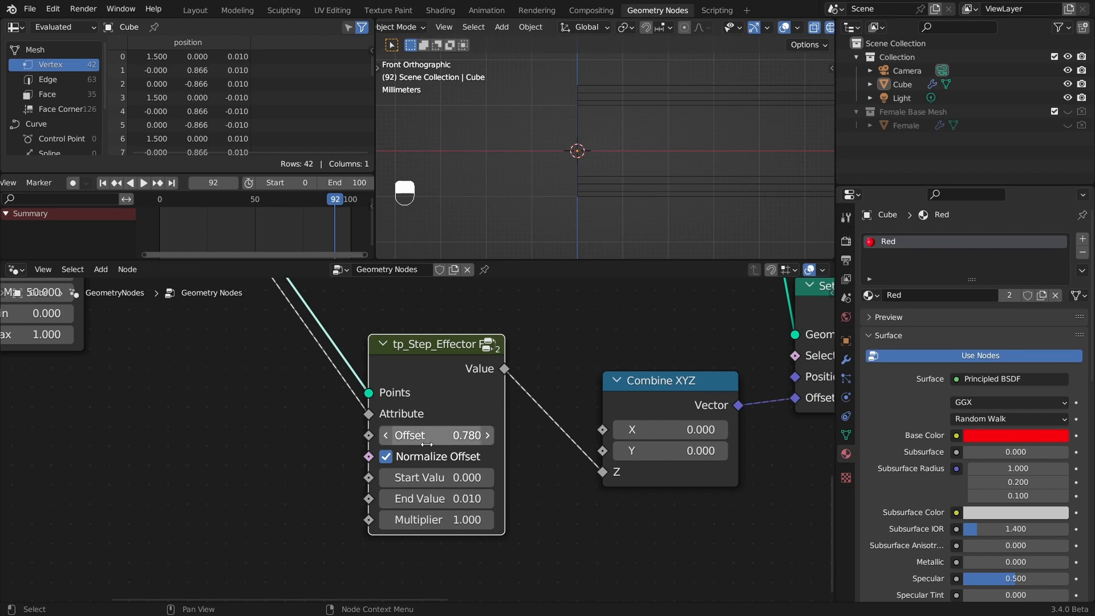
{"action": "double_click", "coordinate": [452, 436]}
{"action": "type", "text": ".5"}
{"action": "key", "text": "Return"}
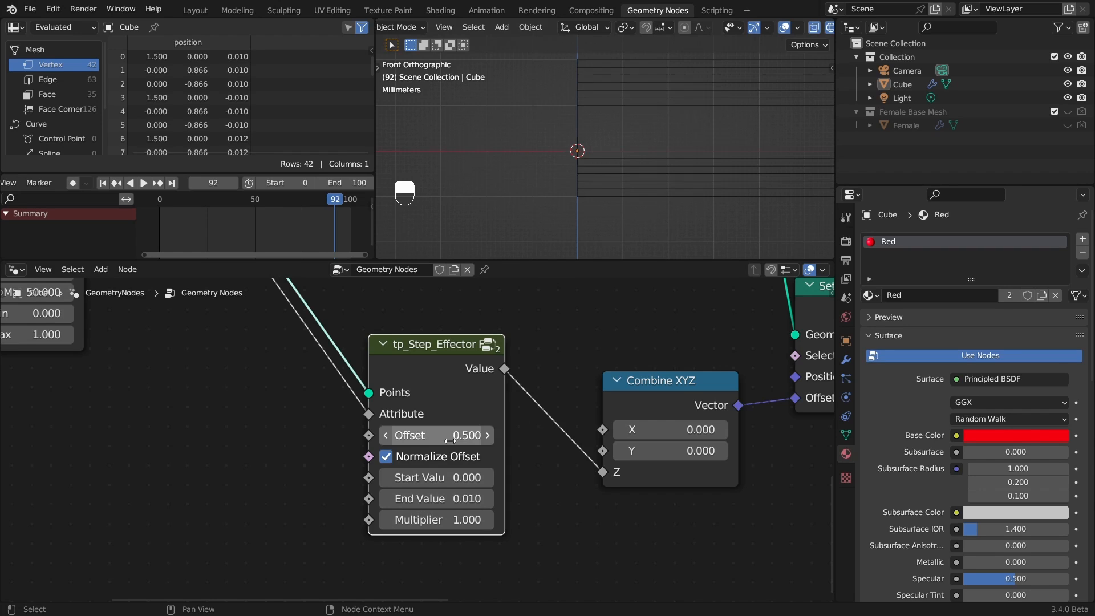
- Inspect the spacing of the stacked triangle layers up close and in perspective, ending in shaded display
{"action": "left_click_drag", "start_coordinate": [650, 179], "coordinate": [661, 168], "text": "ctrl+alt"}
{"action": "middle_click_drag", "start_coordinate": [661, 168], "coordinate": [522, 217], "text": "alt+shift"}
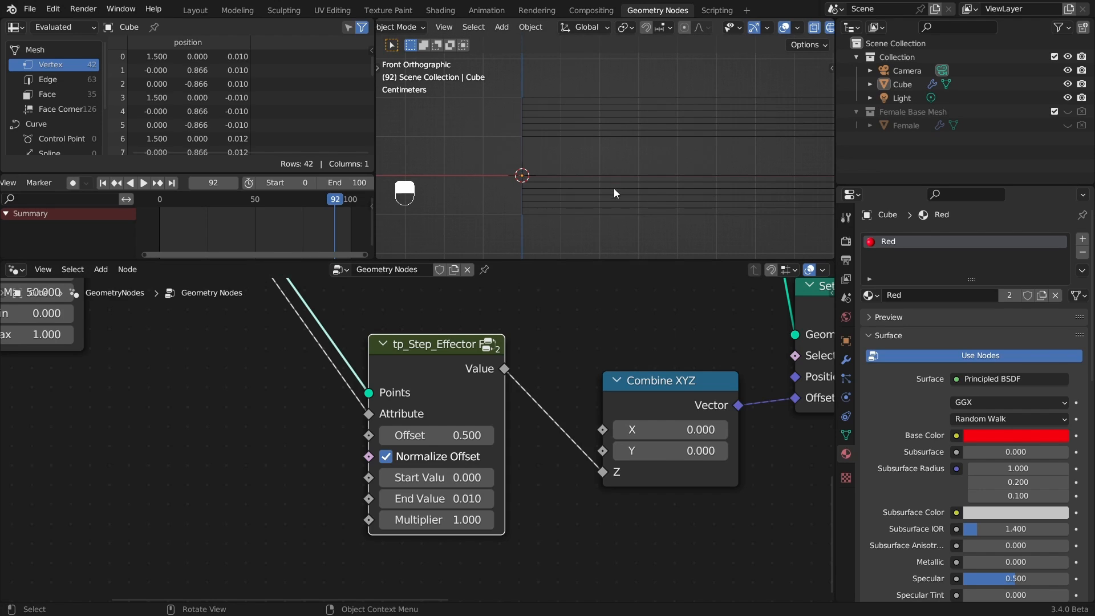
{"action": "left_click_drag", "start_coordinate": [631, 141], "coordinate": [595, 194], "text": "alt"}
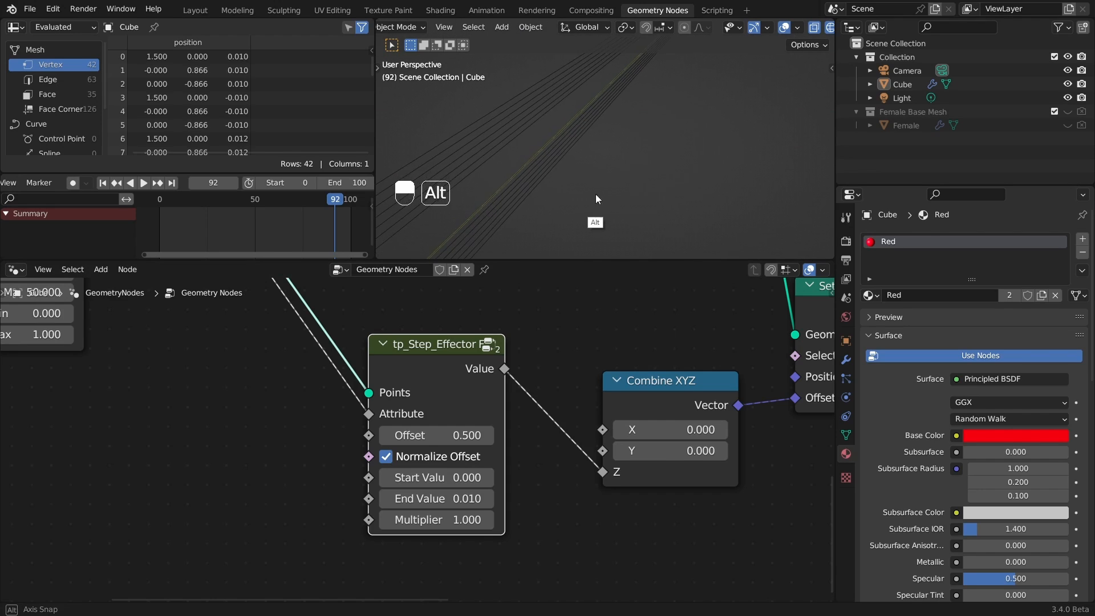
{"action": "mouse_move", "coordinate": [656, 117]}
{"action": "left_mouse_down", "text": "ctrl+alt"}
{"action": "mouse_move", "coordinate": [631, 165]}
{"action": "mouse_move", "coordinate": [621, 155]}
{"action": "mouse_move", "coordinate": [601, 175]}
{"action": "mouse_move", "coordinate": [640, 201]}
{"action": "mouse_move", "coordinate": [632, 211]}
{"action": "mouse_move", "coordinate": [645, 200]}
{"action": "left_mouse_up", "text": "ctrl+alt"}
{"action": "key", "text": "shift+z"}
- Scrub the fan animation from frame 0 to frame 72, checking the stacking order of the triangles at both ends
{"action": "left_click_drag", "start_coordinate": [335, 201], "coordinate": [167, 202]}
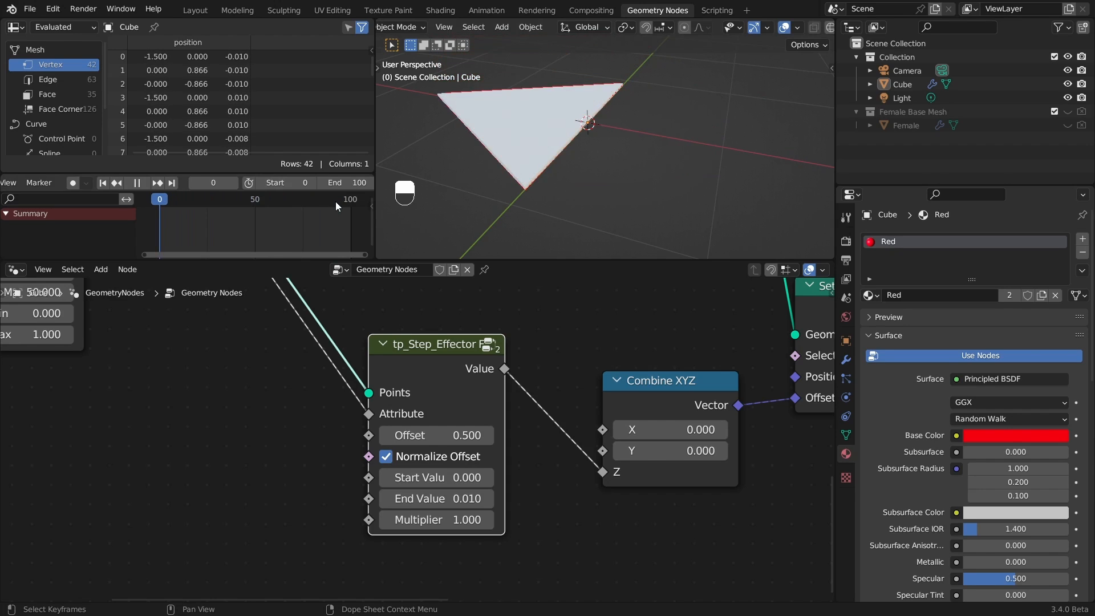
{"action": "left_click_drag", "start_coordinate": [236, 202], "coordinate": [206, 202]}
{"action": "left_click_drag", "start_coordinate": [607, 153], "coordinate": [539, 194], "text": "ctrl+alt"}
{"action": "left_click_drag", "start_coordinate": [536, 195], "coordinate": [599, 193], "text": "alt"}
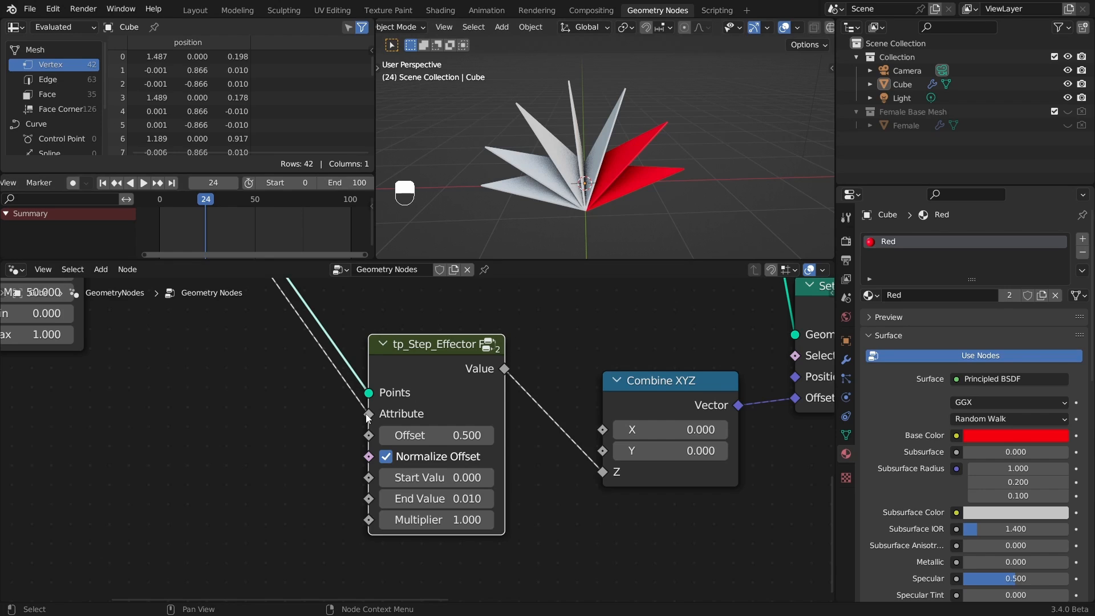
{"action": "left_click_drag", "start_coordinate": [428, 346], "coordinate": [447, 338]}
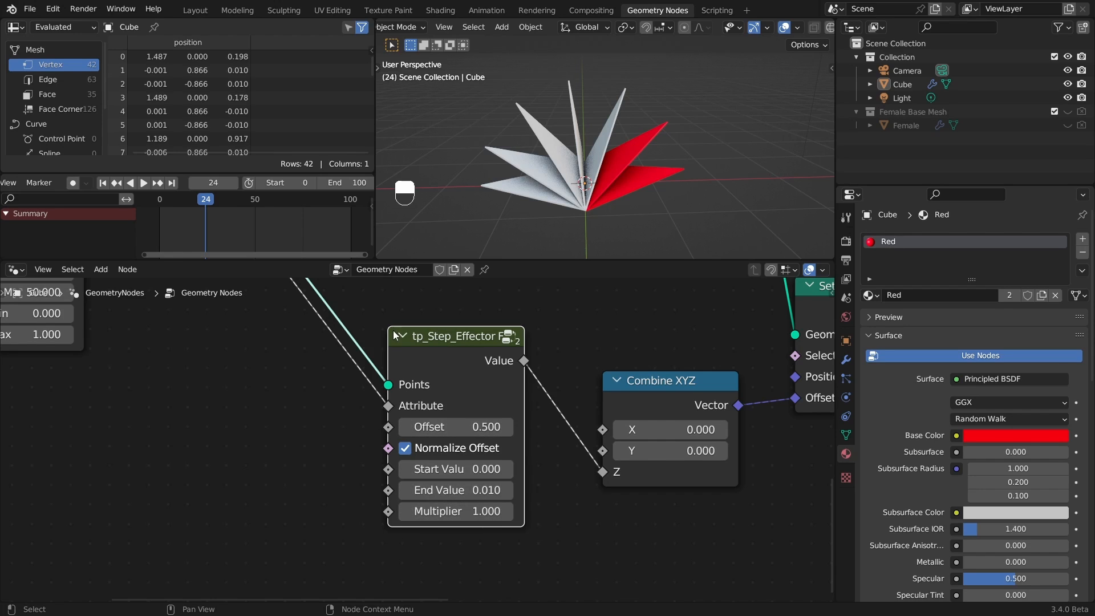
{"action": "key", "text": "shift+Left"}
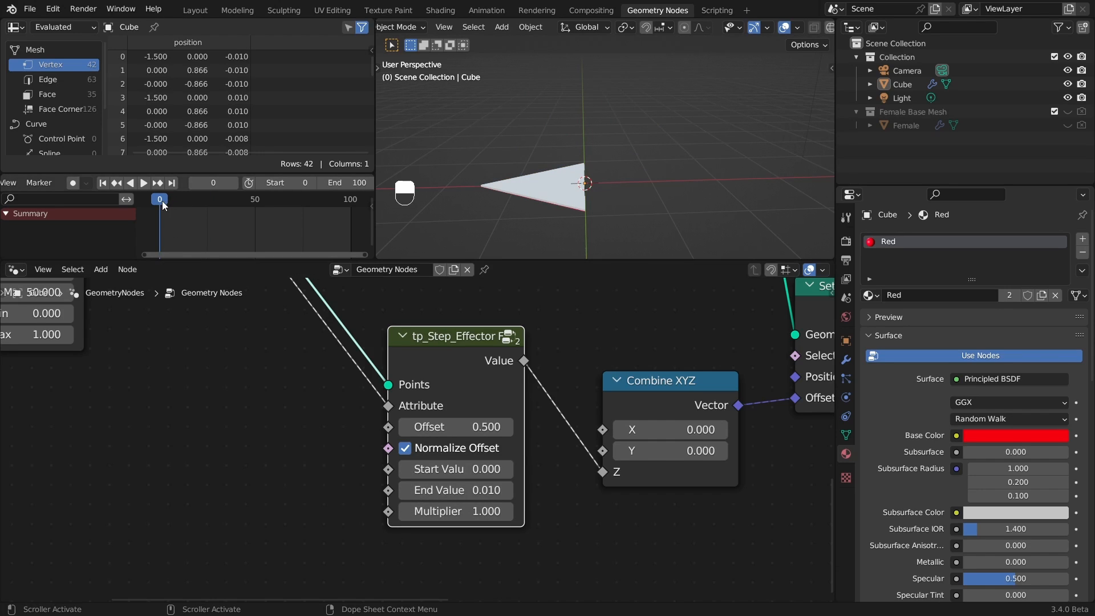
{"action": "left_click_drag", "start_coordinate": [160, 199], "coordinate": [297, 201]}
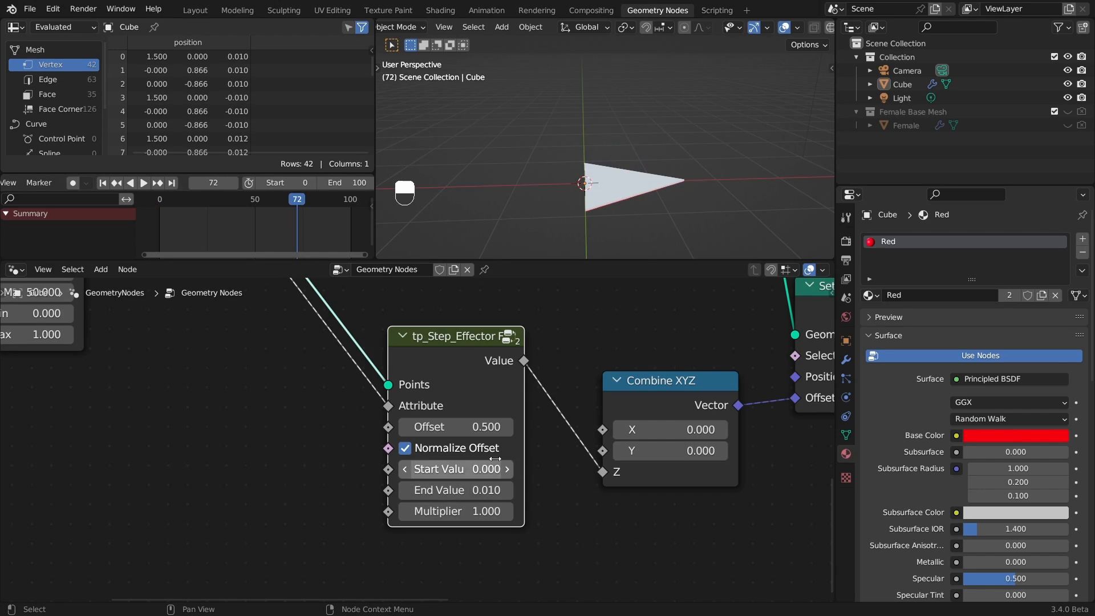
- Add a Map Range node in the free space before the lower step effector and arrange the two nodes
{"action": "left_click_drag", "start_coordinate": [546, 502], "coordinate": [555, 493], "text": "ctrl+alt"}
{"action": "left_click_drag", "start_coordinate": [549, 495], "coordinate": [673, 484], "text": "alt+shift"}
{"action": "key", "text": "3"}
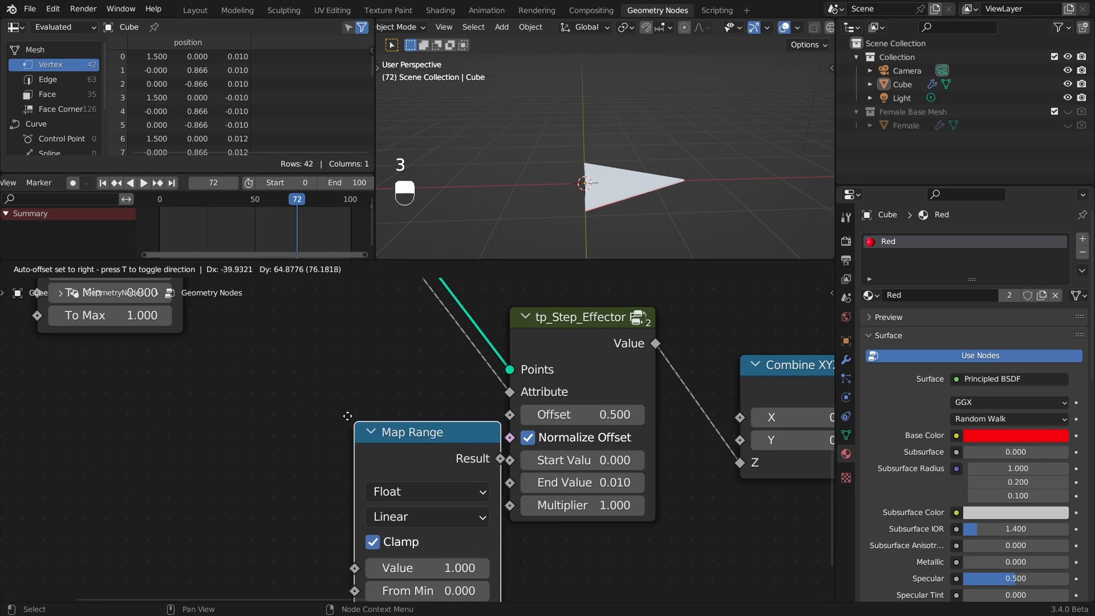
{"action": "left_click", "coordinate": [292, 354]}
{"action": "left_click_drag", "start_coordinate": [373, 415], "coordinate": [399, 445], "text": "ctrl+alt"}
{"action": "left_click_drag", "start_coordinate": [420, 453], "coordinate": [436, 421], "text": "alt+shift"}
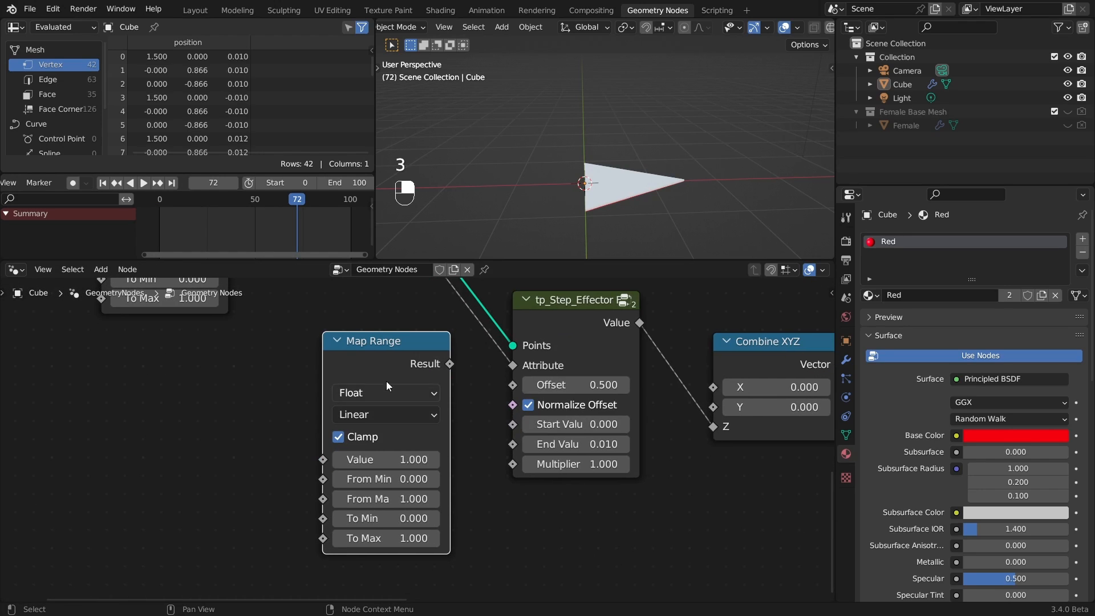
{"action": "left_click_drag", "start_coordinate": [448, 334], "coordinate": [422, 345]}
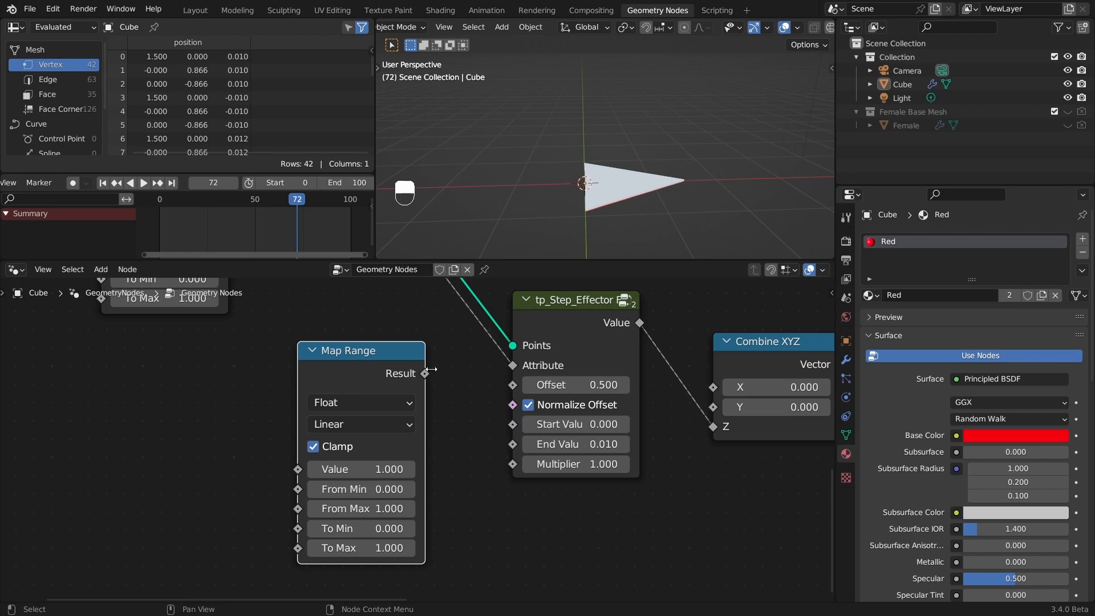
{"action": "left_click_drag", "start_coordinate": [577, 310], "coordinate": [583, 313]}
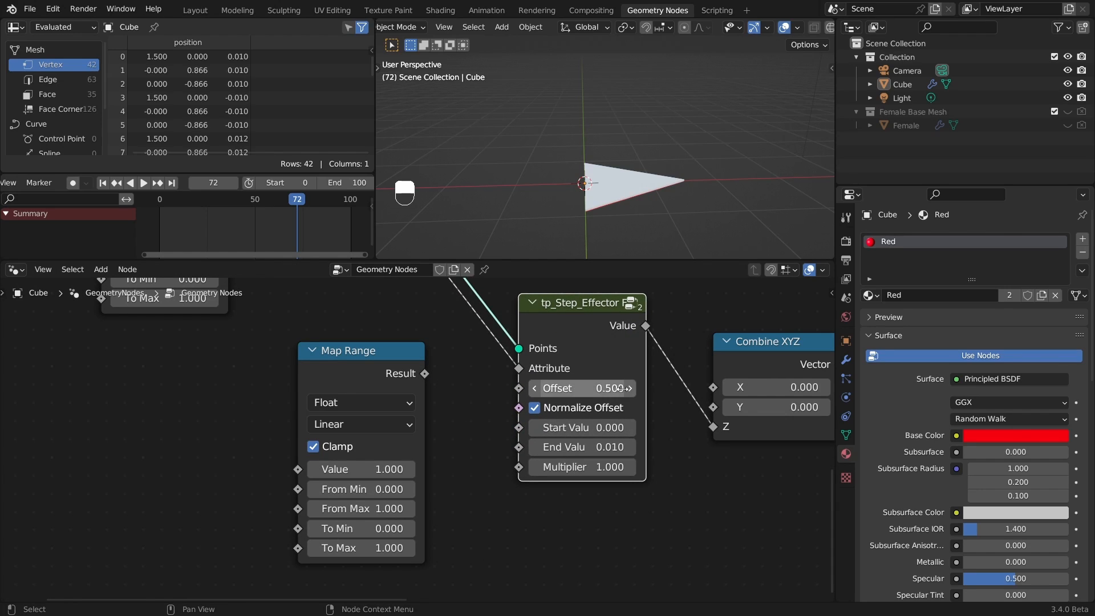
{"action": "left_click_drag", "start_coordinate": [399, 350], "coordinate": [455, 470]}
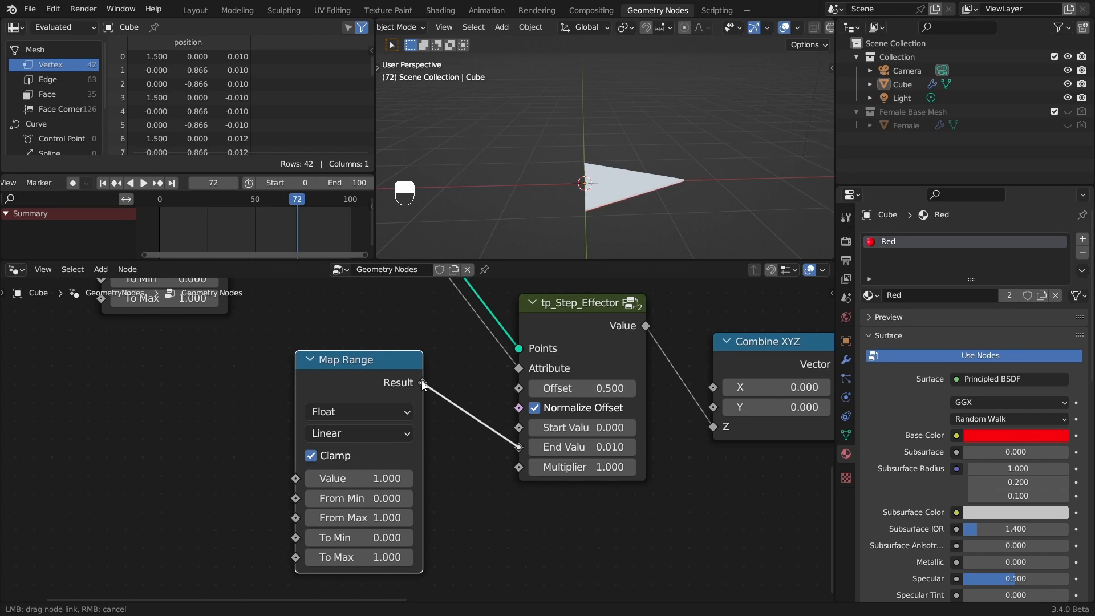
- Copy the lower step effector's End Value of 0.01 and connect the new Map Range's Result to that input
{"action": "left_click_drag", "start_coordinate": [424, 386], "coordinate": [533, 461]}
{"action": "left_click", "coordinate": [553, 448]}
{"action": "key", "text": "ctrl+c"}
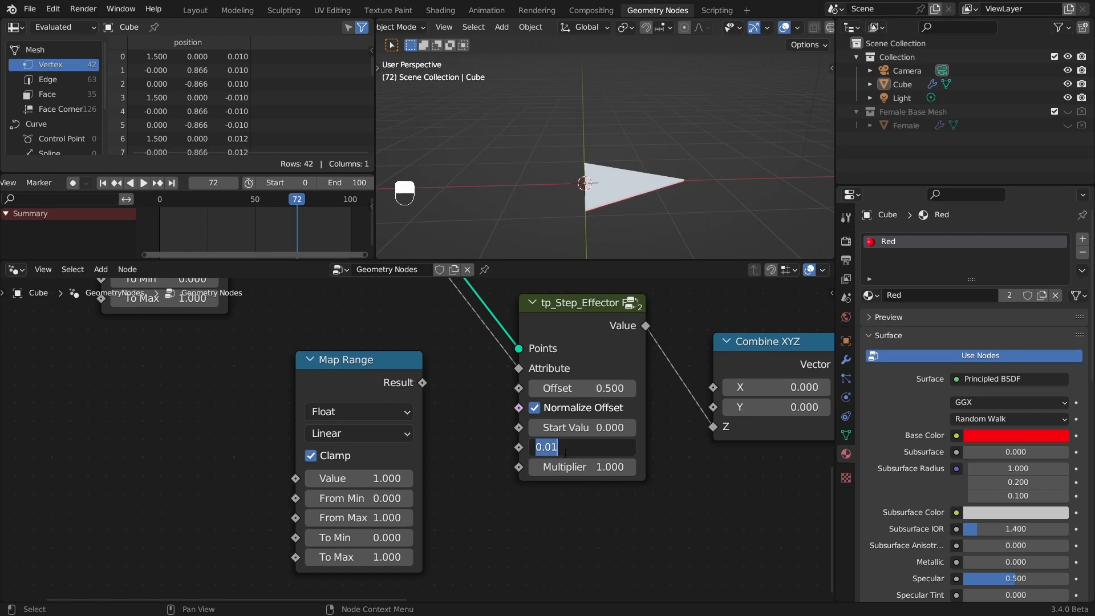
{"action": "left_click", "coordinate": [492, 419]}
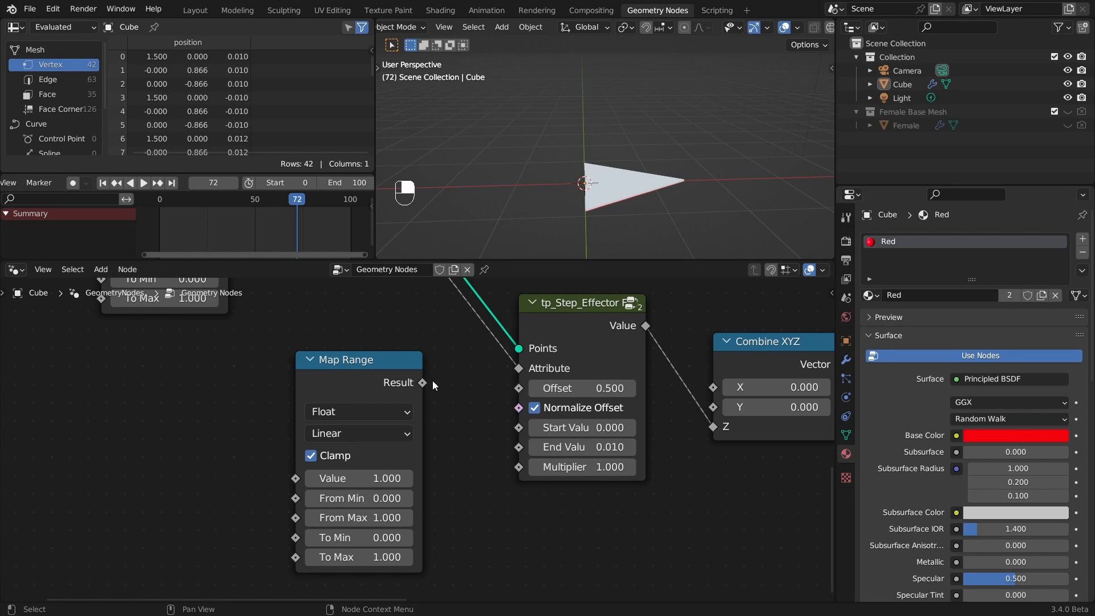
{"action": "mouse_move", "coordinate": [423, 384]}
{"action": "left_mouse_down"}
{"action": "mouse_move", "coordinate": [488, 447]}
{"action": "mouse_move", "coordinate": [518, 447]}
{"action": "mouse_move", "coordinate": [422, 385]}
{"action": "left_mouse_up"}
- Set the new Map Range's To Min to 0.01 and To Max to -0.01
{"action": "left_click", "coordinate": [360, 537]}
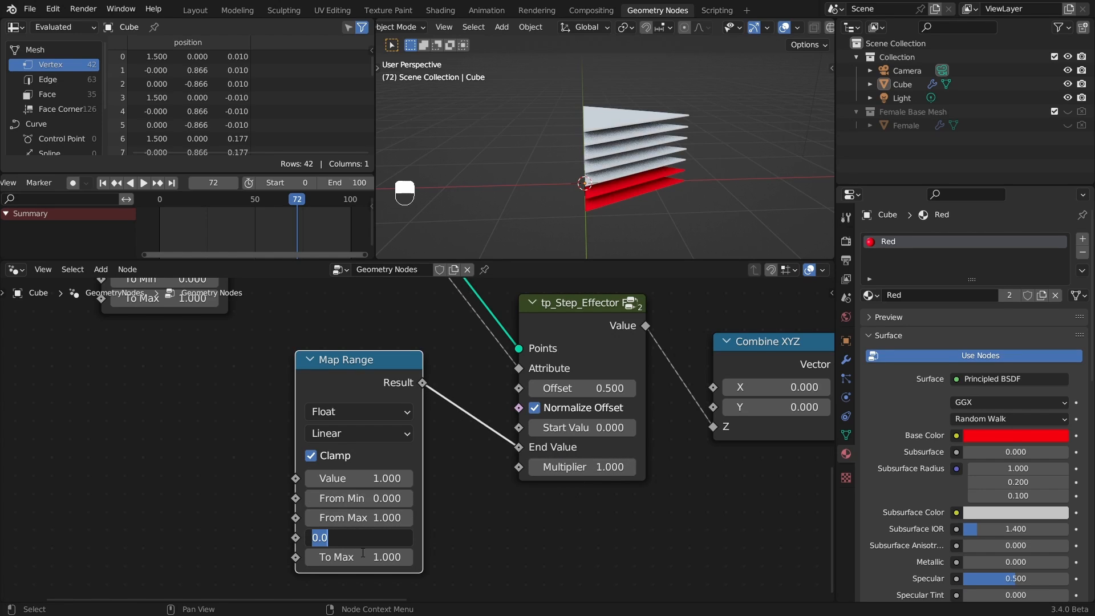
{"action": "key", "text": "ctrl+v"}
{"action": "key", "text": "Return"}
{"action": "left_click", "coordinate": [365, 557]}
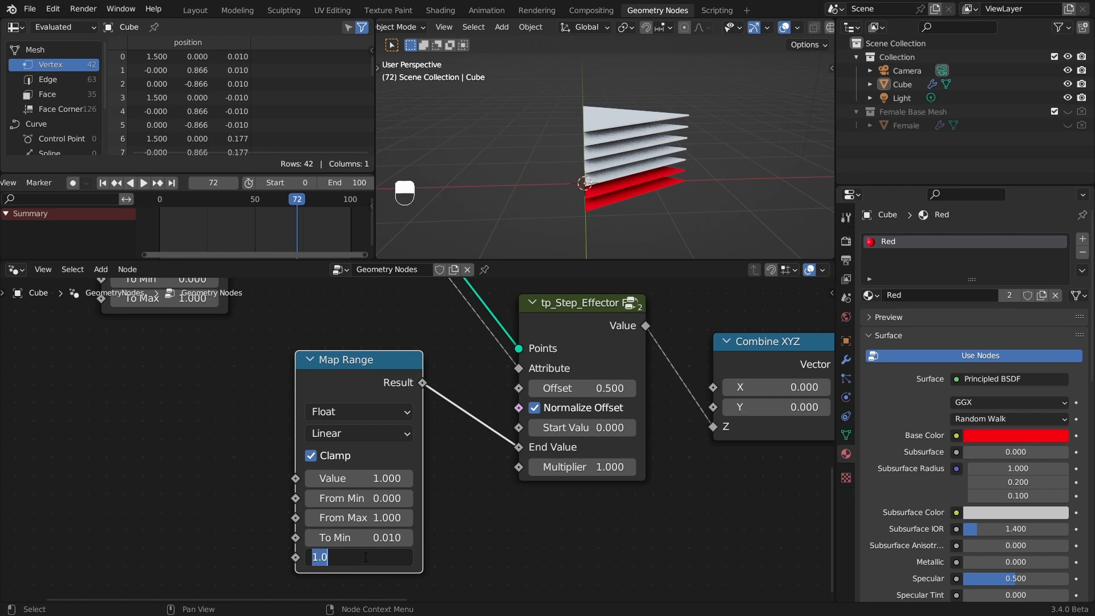
{"action": "type", "text": "-0.01"}
{"action": "key", "text": "Return"}
{"action": "left_click", "coordinate": [383, 559]}
{"action": "left_click", "coordinate": [460, 548]}
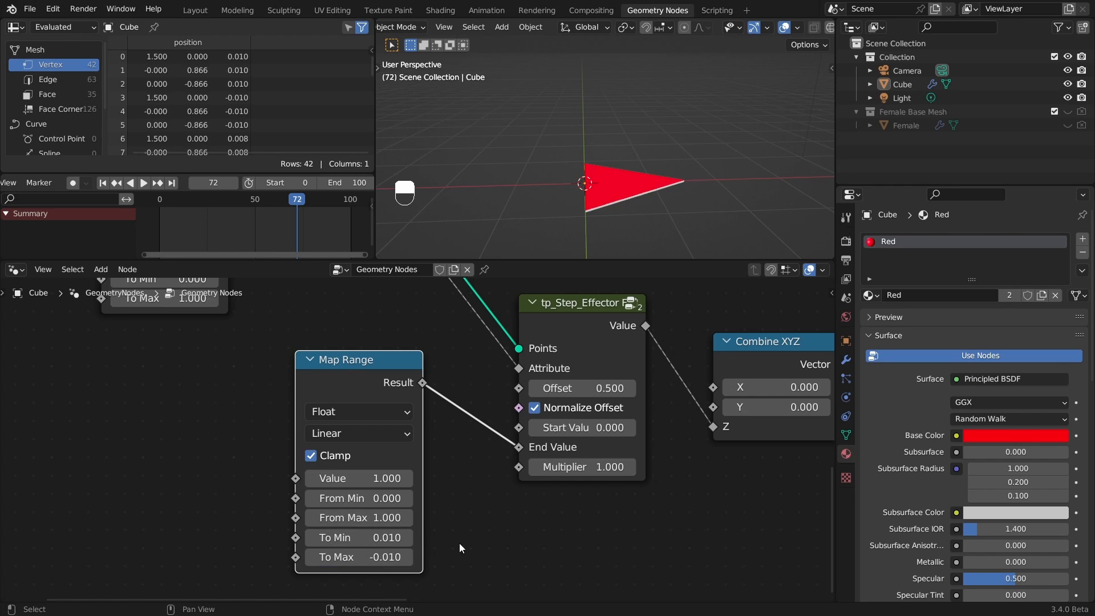
- Move the Scene Time node and its Map Range down together, closer to the new Map Range
{"action": "left_click_drag", "start_coordinate": [479, 442], "coordinate": [559, 490], "text": "ctrl+alt"}
{"action": "left_click_drag", "start_coordinate": [155, 318], "coordinate": [328, 430]}
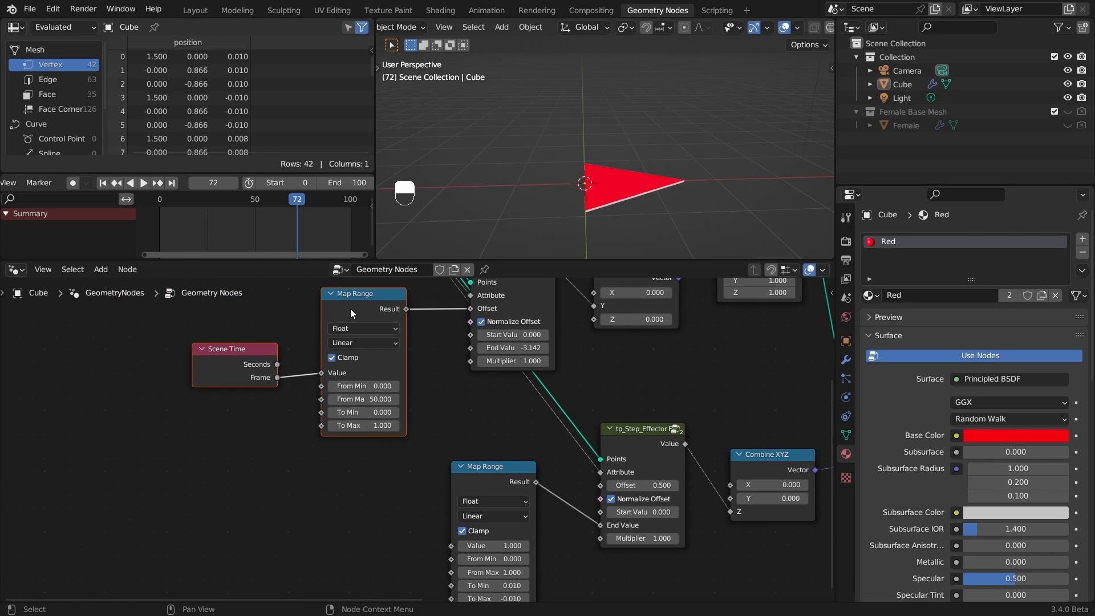
{"action": "left_click_drag", "start_coordinate": [350, 309], "coordinate": [246, 413]}
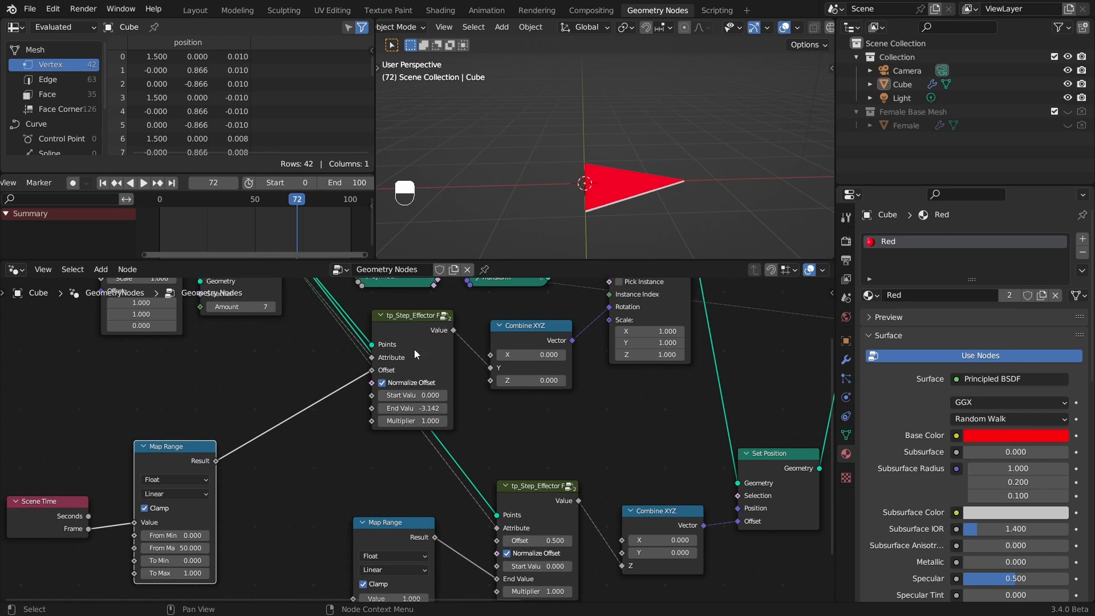
{"action": "left_click_drag", "start_coordinate": [288, 477], "coordinate": [424, 356], "text": "ctrl+alt"}
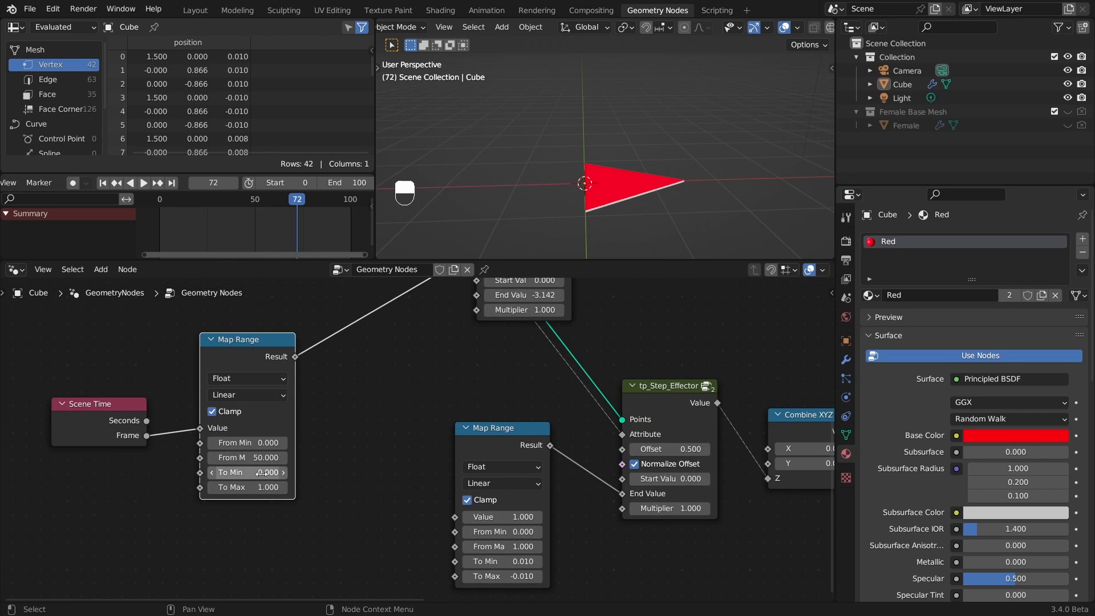
- Connect the Scene Time Map Range's Result to the lower Map Range's Value, reposition that node, and preview the animation
{"action": "left_click_drag", "start_coordinate": [294, 358], "coordinate": [454, 517]}
{"action": "left_click_drag", "start_coordinate": [505, 474], "coordinate": [494, 447]}
{"action": "left_click_drag", "start_coordinate": [573, 243], "coordinate": [594, 197], "text": "ctrl+alt"}
{"action": "left_click_drag", "start_coordinate": [618, 251], "coordinate": [602, 197], "text": "alt+shift"}
{"action": "left_click_drag", "start_coordinate": [530, 194], "coordinate": [601, 192], "text": "alt"}
{"action": "key", "text": "space"}
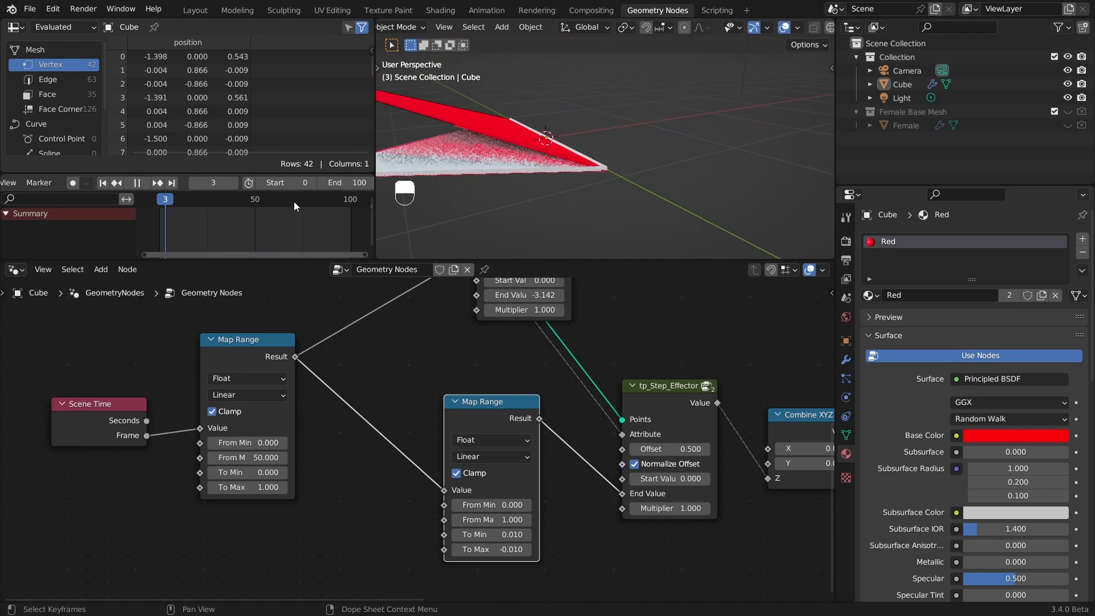
{"action": "key", "text": "space"}
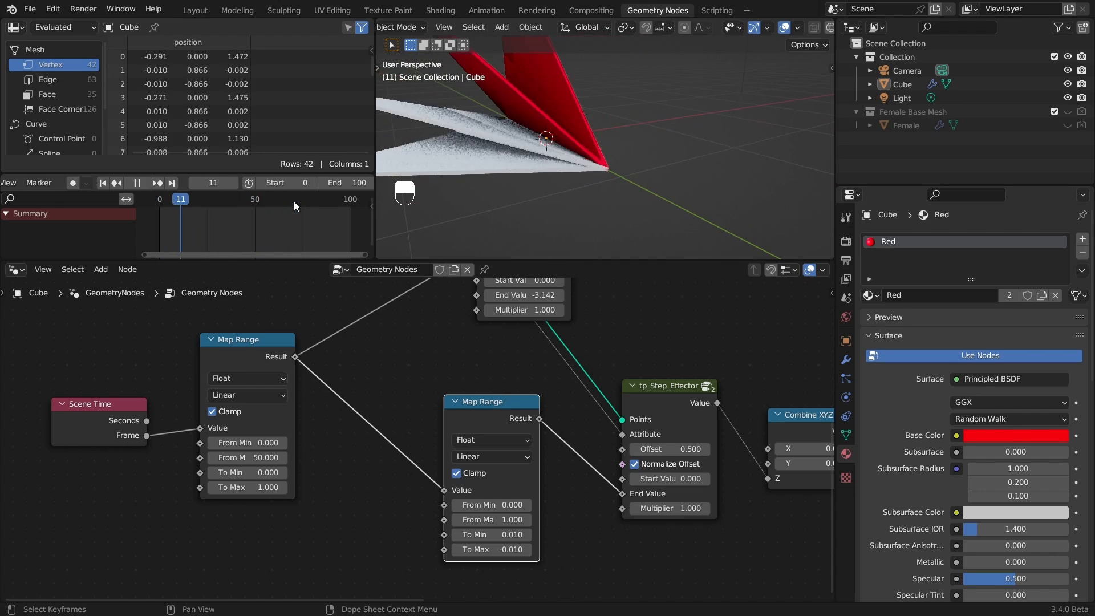
- Set the lower Map Range's To Min to -0.01 and To Max to 0.01
{"action": "left_click_drag", "start_coordinate": [546, 501], "coordinate": [569, 465], "text": "ctrl+alt"}
{"action": "left_click_drag", "start_coordinate": [570, 462], "coordinate": [521, 321], "text": "alt+shift"}
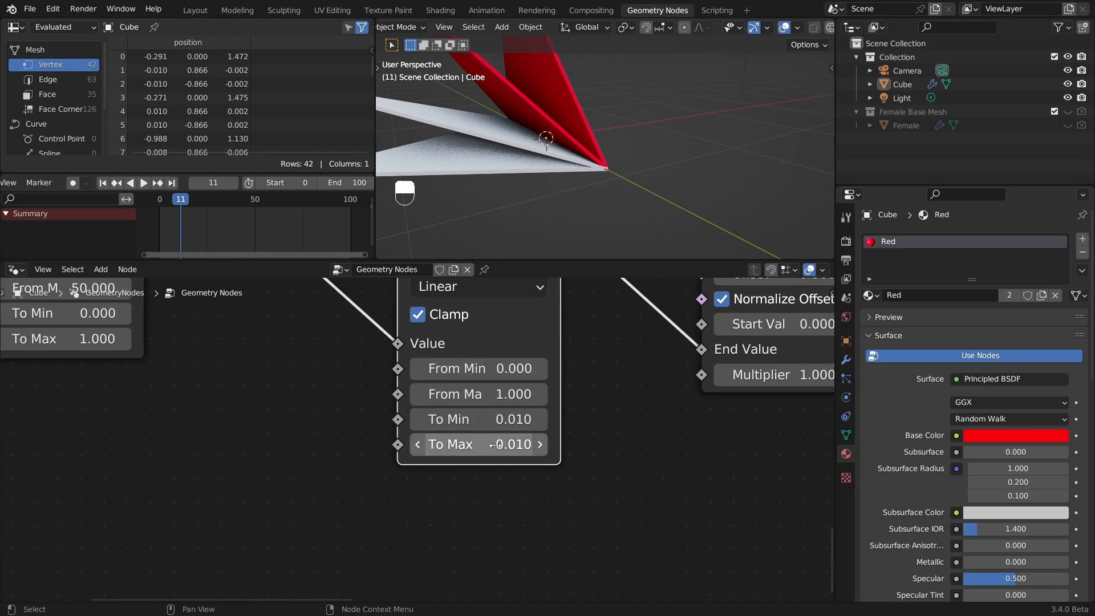
{"action": "left_click", "coordinate": [498, 428]}
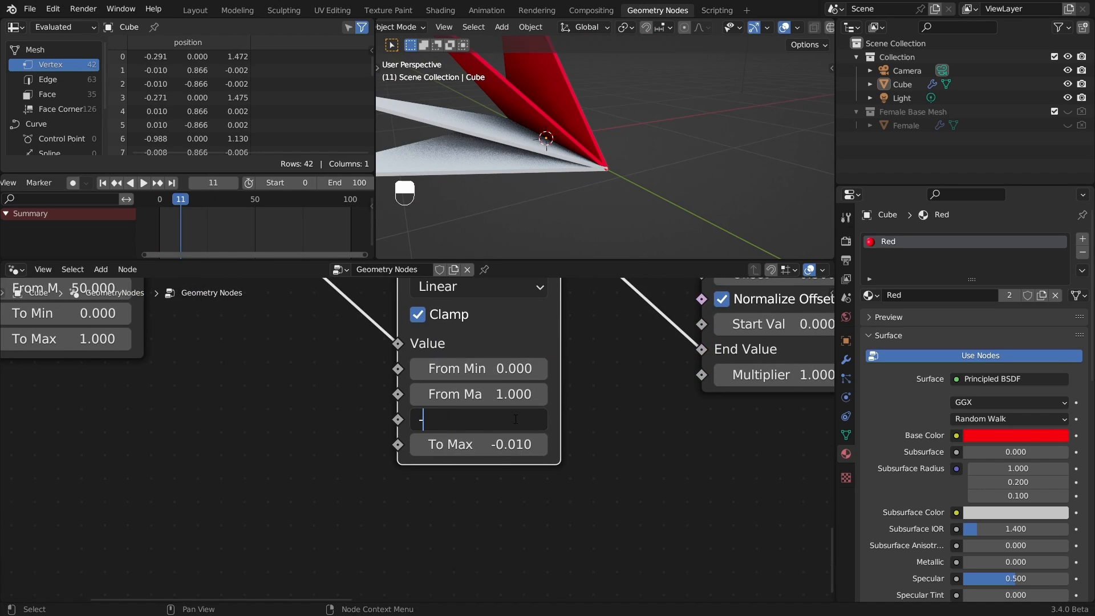
{"action": "key", "text": "ctrl"}
{"action": "type", "text": "-0.01"}
{"action": "key", "text": "Return"}
{"action": "left_click", "coordinate": [526, 447]}
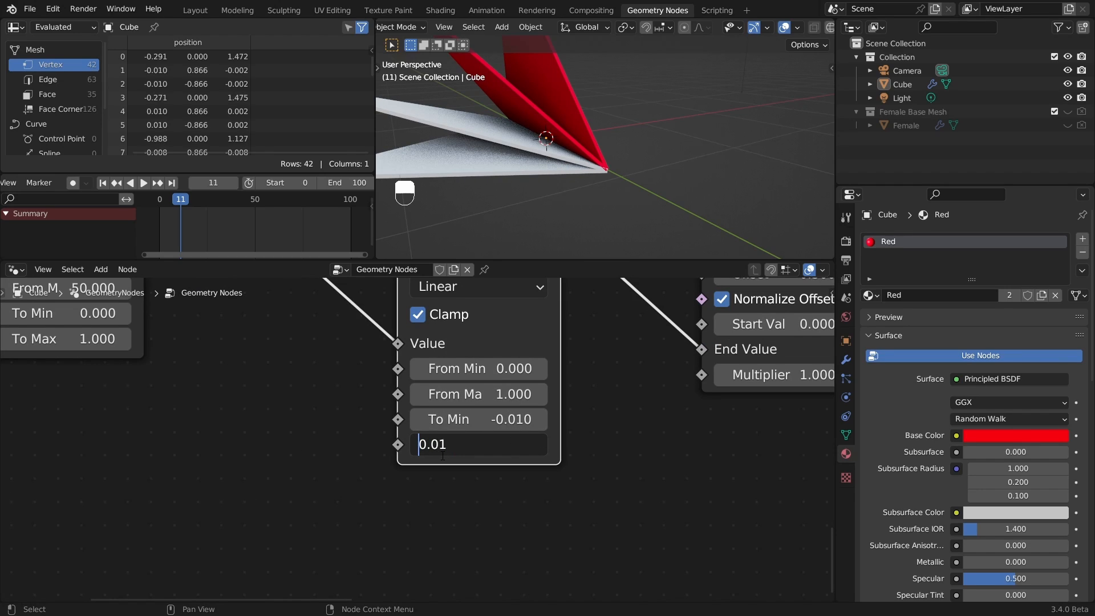
{"action": "key", "text": "Return"}
- Play and pause the fan animation while examining how the triangles stack and open from several angles
{"action": "left_click_drag", "start_coordinate": [618, 156], "coordinate": [605, 173], "text": "ctrl+alt"}
{"action": "left_click_drag", "start_coordinate": [605, 173], "coordinate": [626, 219], "text": "alt+shift"}
{"action": "key", "text": "space"}
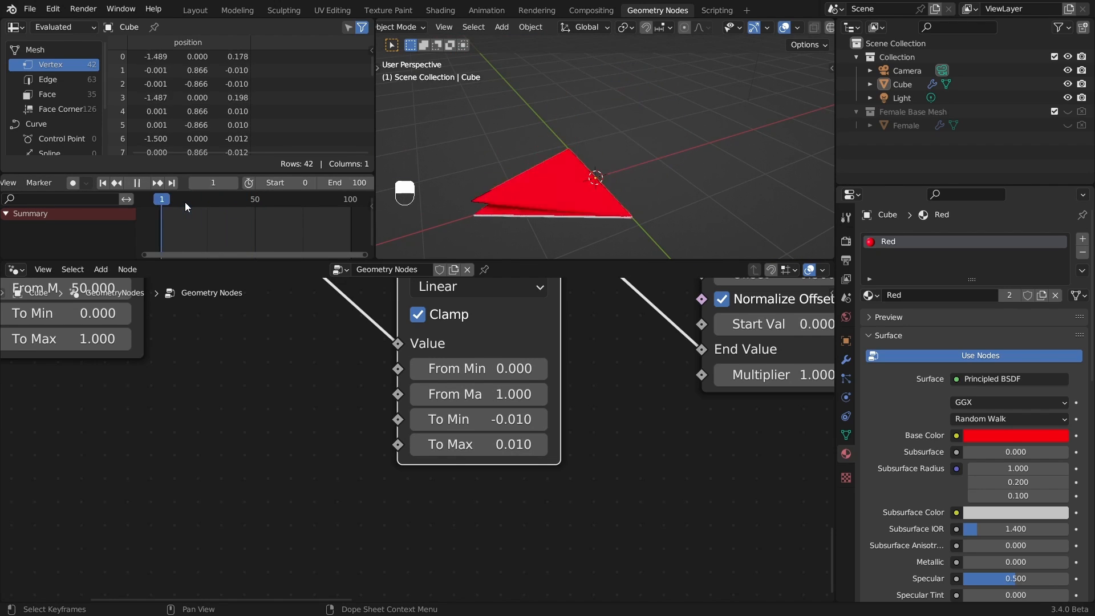
{"action": "key", "text": "space"}
{"action": "left_click_drag", "start_coordinate": [646, 172], "coordinate": [593, 166], "text": "alt"}
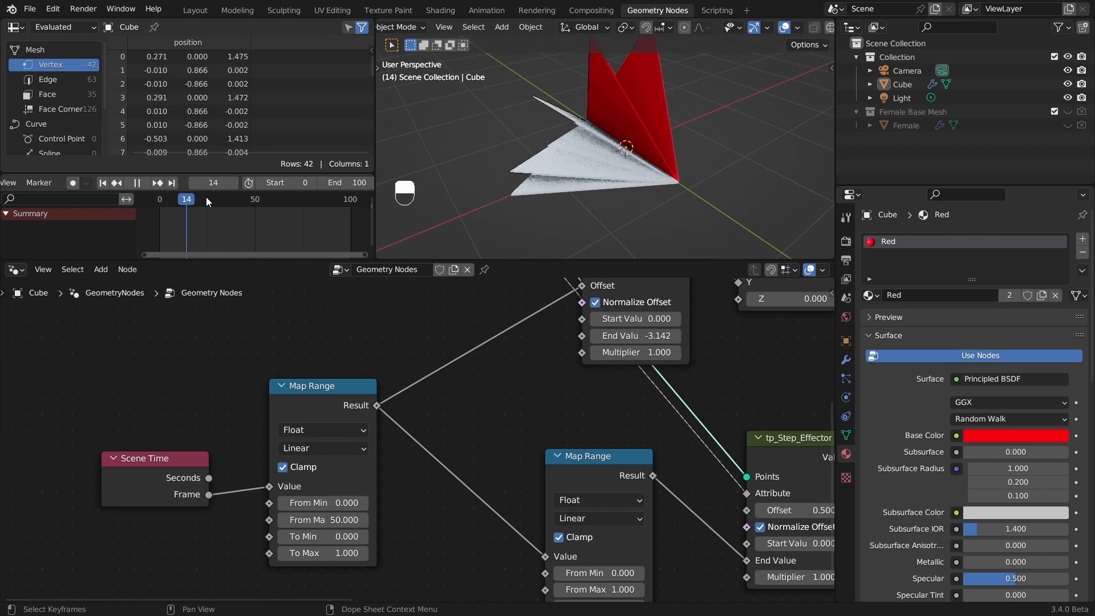
{"action": "key", "text": "space"}
{"action": "left_click_drag", "start_coordinate": [656, 154], "coordinate": [649, 171], "text": "alt+shift"}
{"action": "left_click_drag", "start_coordinate": [649, 172], "coordinate": [632, 166], "text": "alt"}
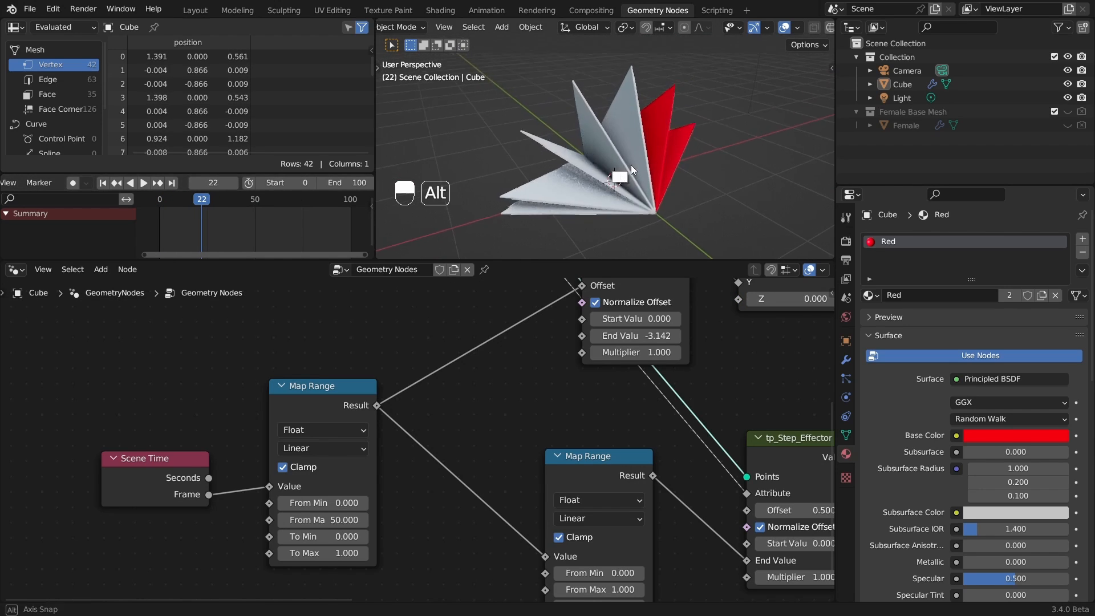
{"action": "key", "text": "space"}
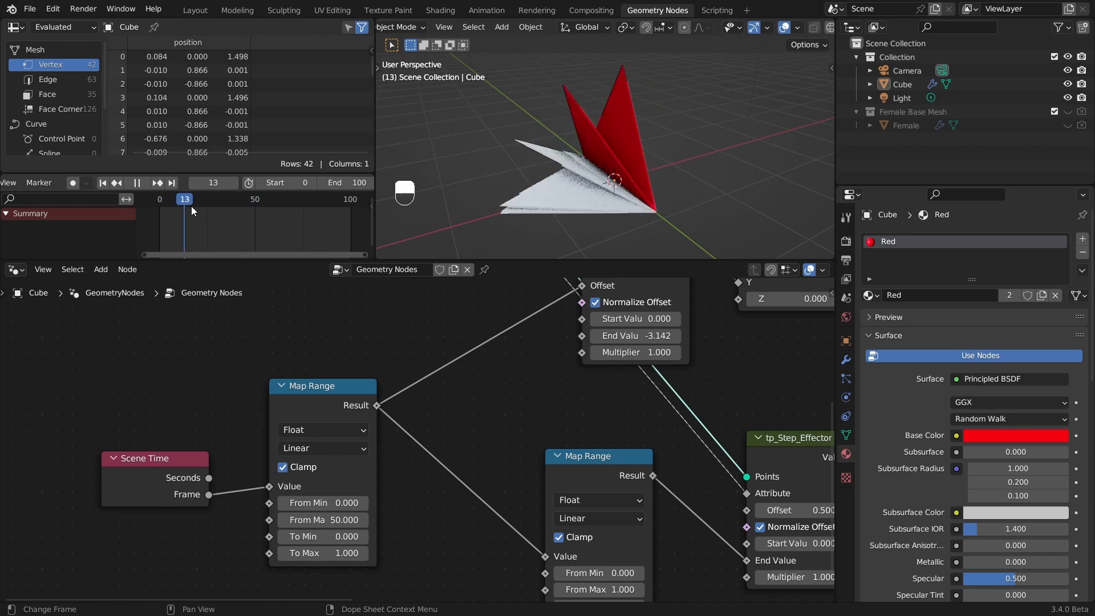
{"action": "key", "text": "space"}
{"action": "left_click_drag", "start_coordinate": [688, 175], "coordinate": [627, 161], "text": "alt"}
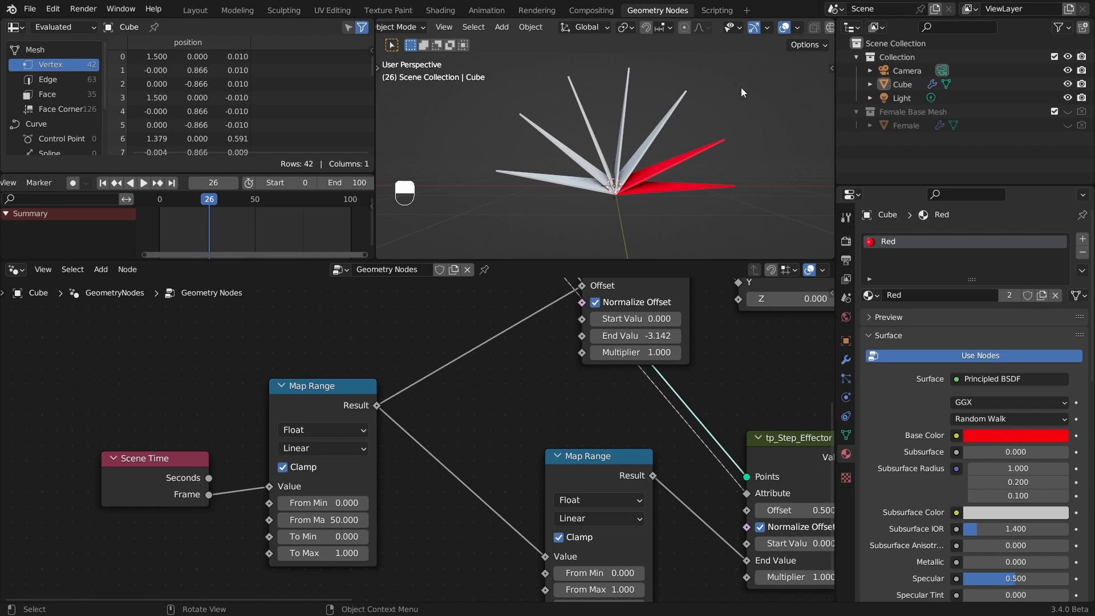
{"action": "left_click_drag", "start_coordinate": [624, 181], "coordinate": [626, 176], "text": "alt"}
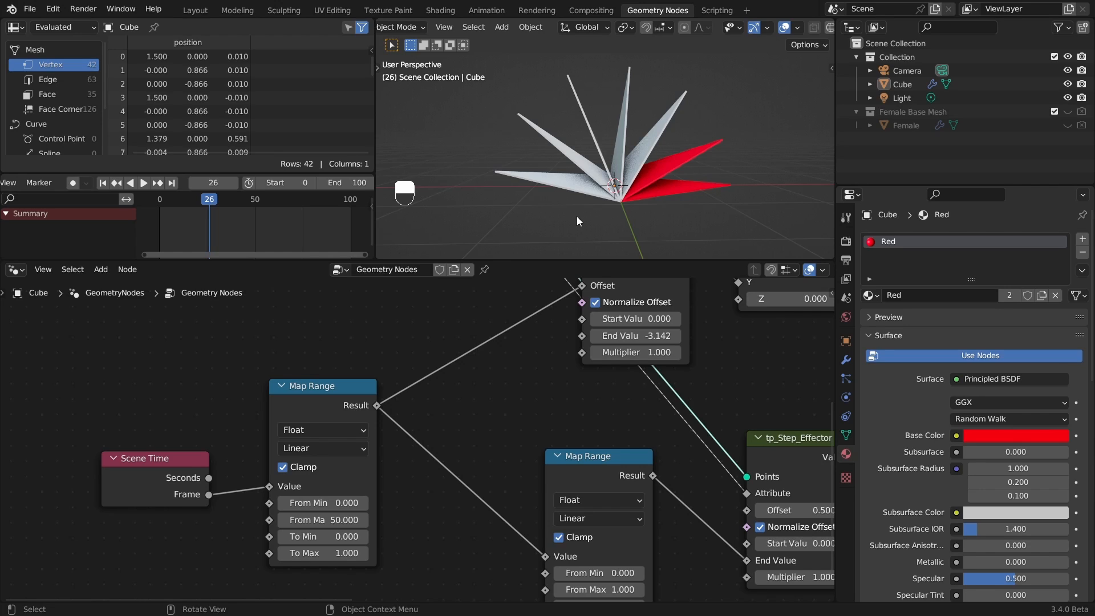
{"action": "middle_click_drag", "start_coordinate": [741, 200], "coordinate": [757, 183]}
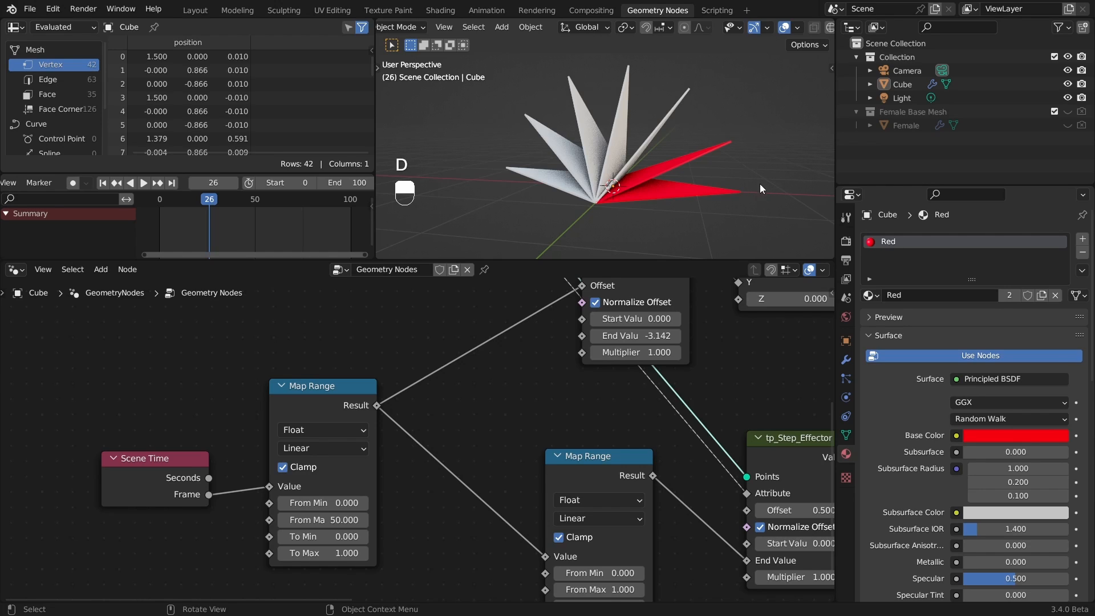
- Annotate the fan's triangles with the numbers 0 to 6, circle the end and middle ones, and erase the annotations
{"action": "left_click_drag", "start_coordinate": [760, 177], "coordinate": [753, 177]}
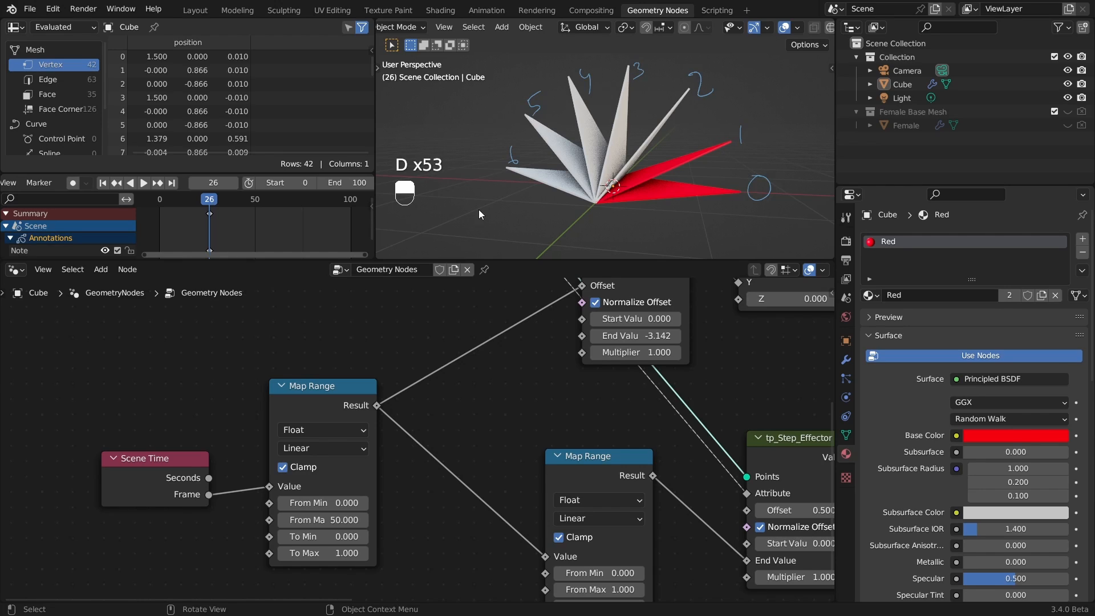
{"action": "left_click_drag", "start_coordinate": [500, 193], "coordinate": [512, 134]}
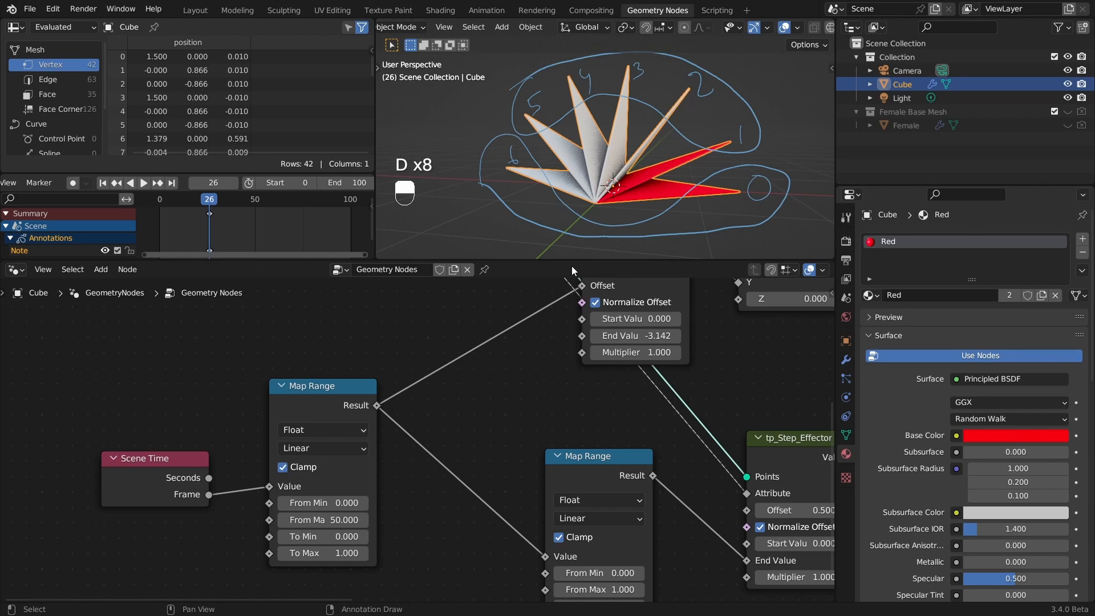
{"action": "key", "text": "Delete"}
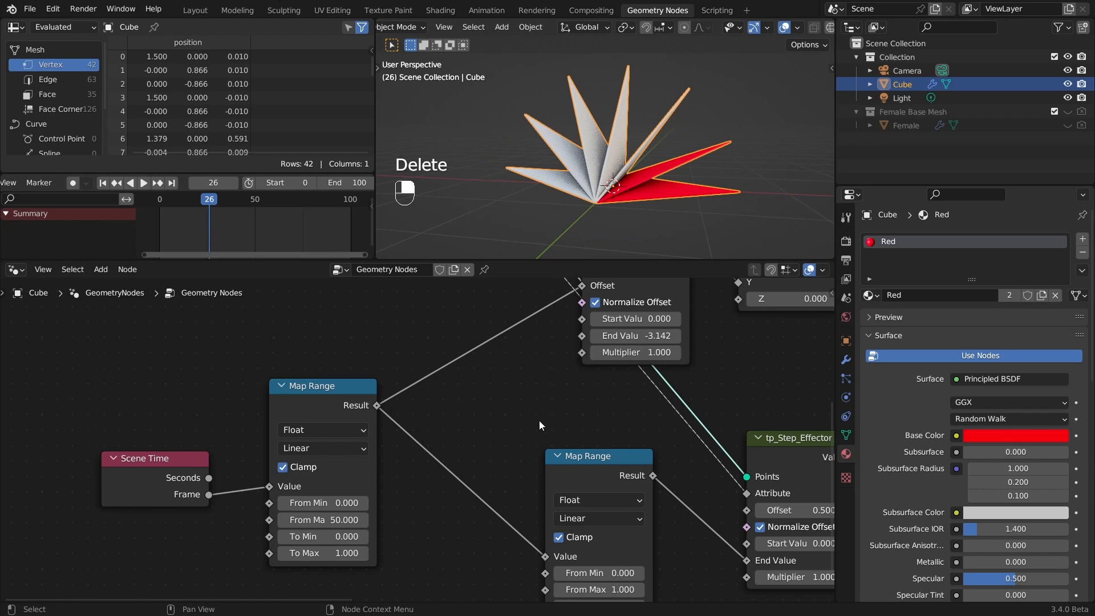
- Spread out the upper step effector and the rotation's Combine XYZ to leave free space between them
{"action": "left_click_drag", "start_coordinate": [736, 331], "coordinate": [508, 457], "text": "alt"}
{"action": "left_click_drag", "start_coordinate": [507, 457], "coordinate": [548, 393], "text": "ctrl+alt"}
{"action": "left_click_drag", "start_coordinate": [549, 393], "coordinate": [602, 386], "text": "alt+shift"}
{"action": "left_click_drag", "start_coordinate": [476, 325], "coordinate": [434, 312]}
{"action": "left_click_drag", "start_coordinate": [616, 353], "coordinate": [685, 328]}
{"action": "left_click_drag", "start_coordinate": [452, 325], "coordinate": [413, 333]}
{"action": "left_click_drag", "start_coordinate": [454, 404], "coordinate": [491, 399], "text": "ctrl+alt"}
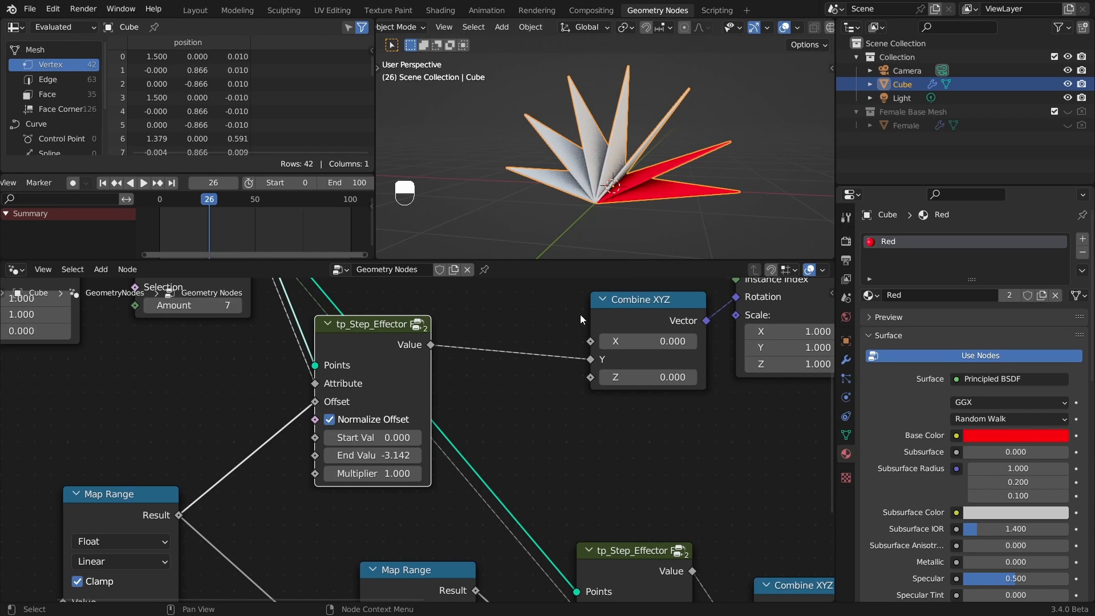
{"action": "left_click_drag", "start_coordinate": [375, 340], "coordinate": [526, 459]}
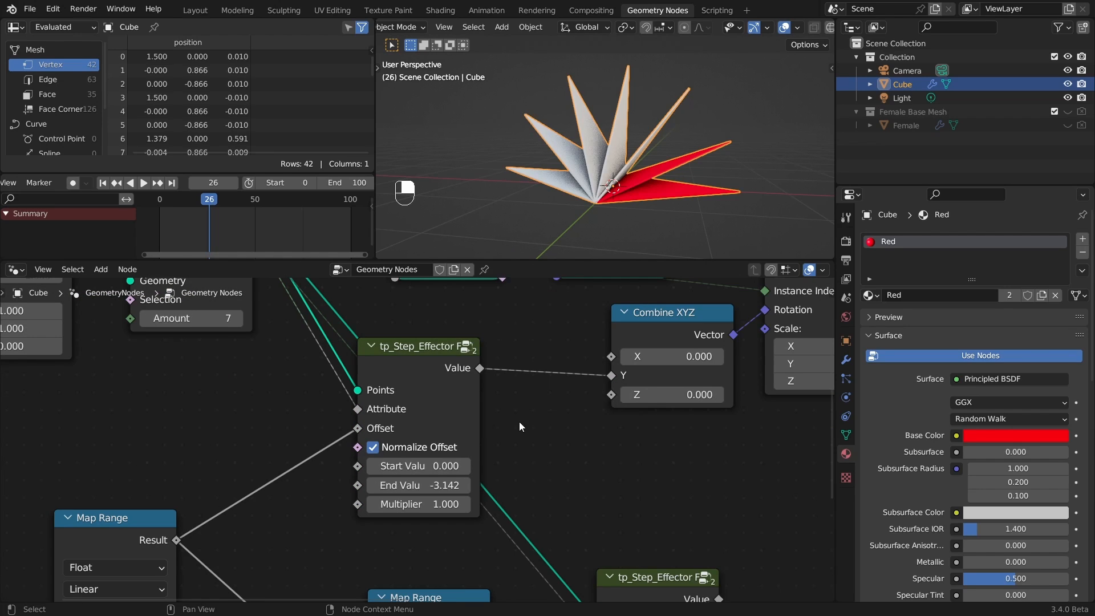
- Add a tp_Index_Range node below the rotation's Combine XYZ and connect Duplicate Elements' Duplicate Index to its Index
{"action": "key", "text": "shift+a"}
{"action": "mouse_move", "coordinate": [521, 422]}
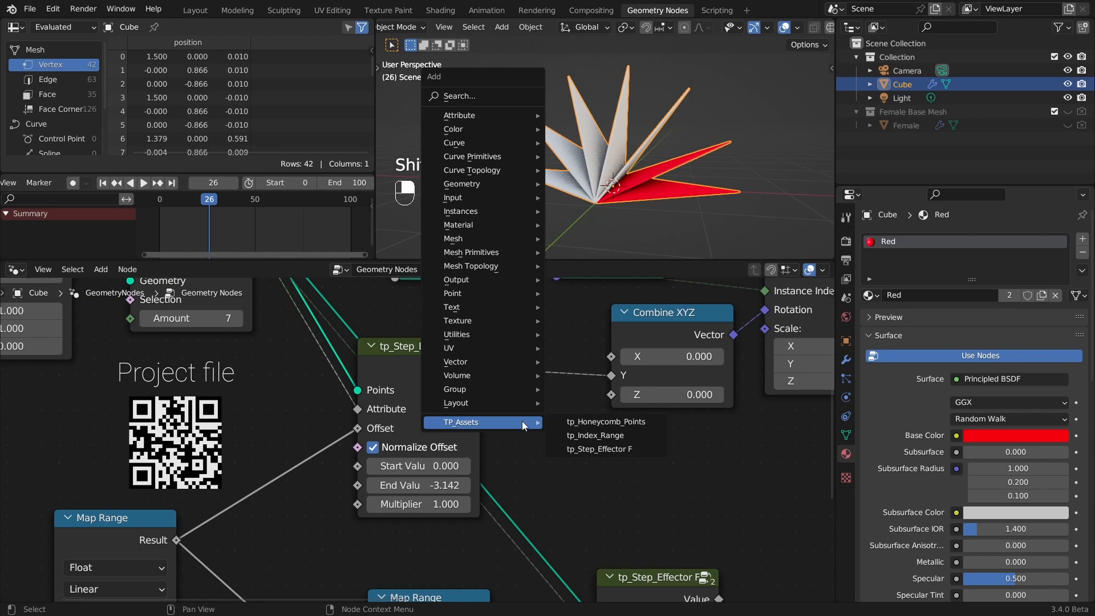
{"action": "left_click", "coordinate": [590, 437]}
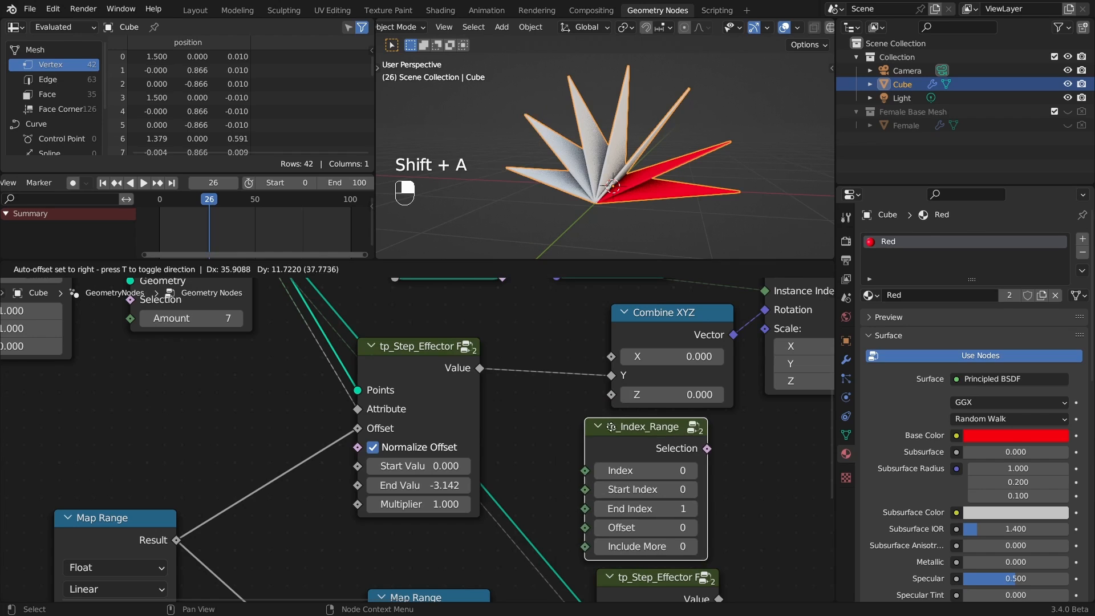
{"action": "left_click", "coordinate": [609, 425]}
{"action": "left_click_drag", "start_coordinate": [525, 330], "coordinate": [524, 349], "text": "ctrl+alt"}
{"action": "left_click_drag", "start_coordinate": [519, 334], "coordinate": [541, 393], "text": "alt+shift"}
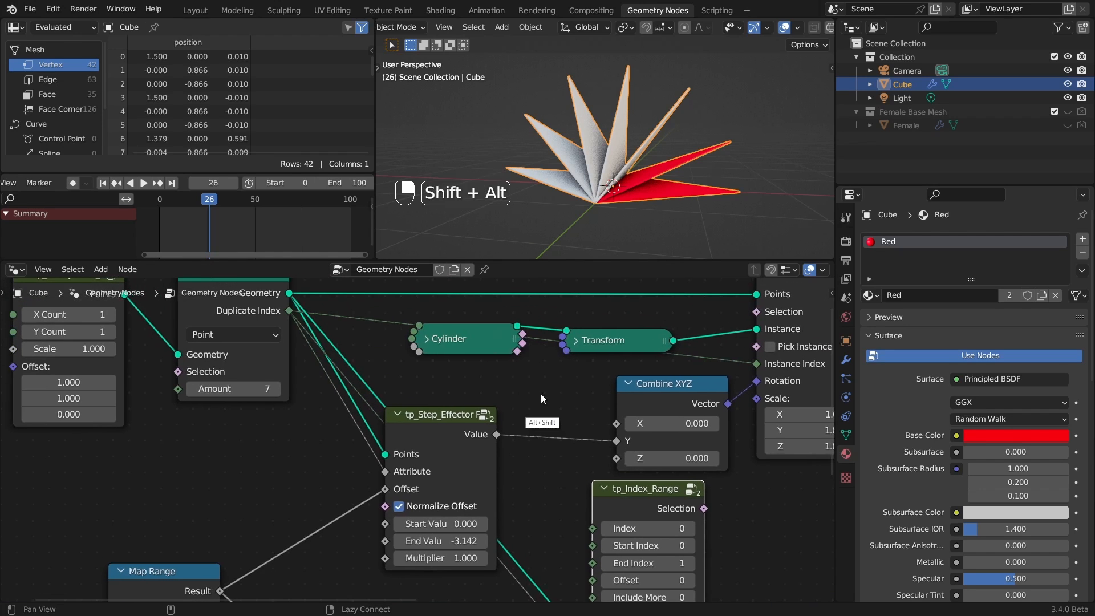
{"action": "left_click_drag", "start_coordinate": [291, 310], "coordinate": [591, 529]}
{"action": "left_click_drag", "start_coordinate": [539, 474], "coordinate": [554, 398], "text": "alt+shift"}
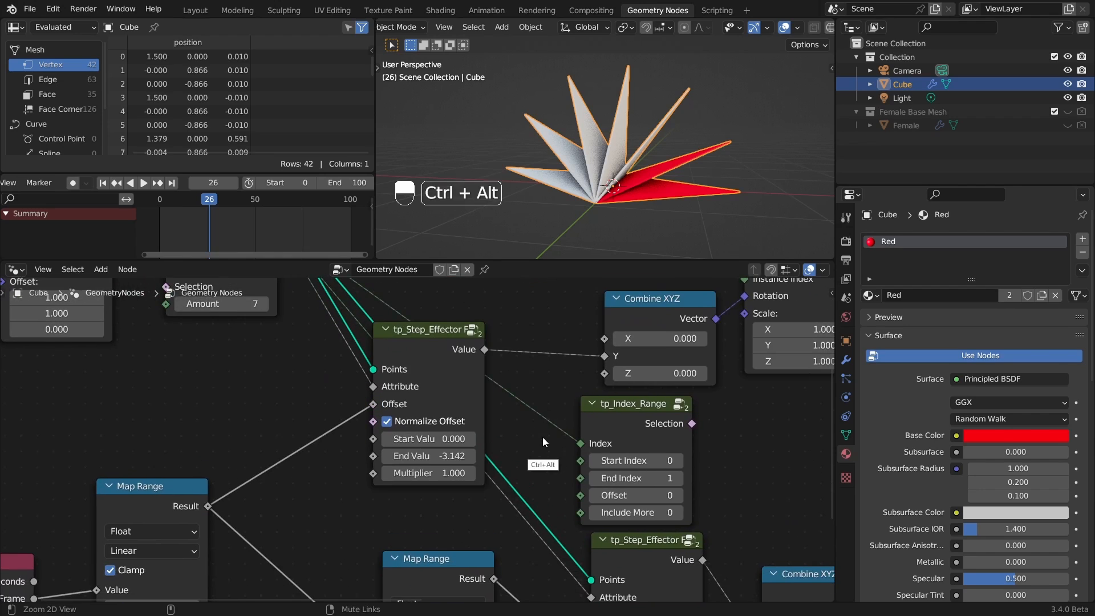
- Move tp_Index_Range beside the upper step effector and set its Start Index to 1 and End Index to 5
{"action": "left_click_drag", "start_coordinate": [543, 439], "coordinate": [582, 404], "text": "ctrl+alt"}
{"action": "left_click_drag", "start_coordinate": [596, 406], "coordinate": [546, 430], "text": "alt+shift"}
{"action": "left_click_drag", "start_coordinate": [446, 359], "coordinate": [392, 373]}
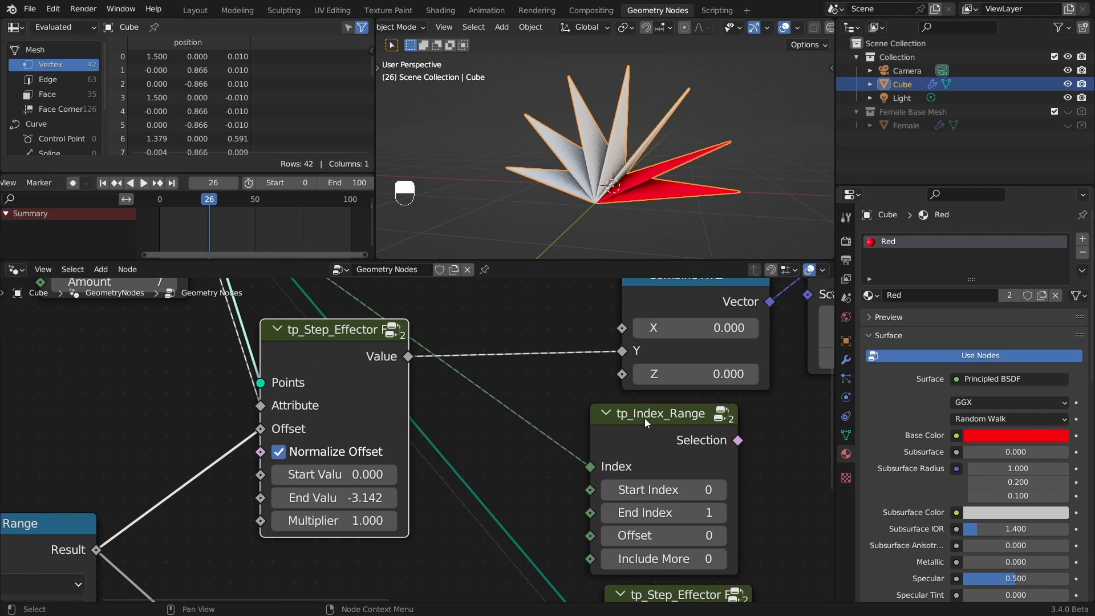
{"action": "mouse_move", "coordinate": [648, 410]}
{"action": "left_mouse_down"}
{"action": "mouse_move", "coordinate": [514, 405]}
{"action": "mouse_move", "coordinate": [493, 387]}
{"action": "mouse_move", "coordinate": [649, 408]}
{"action": "left_mouse_up"}
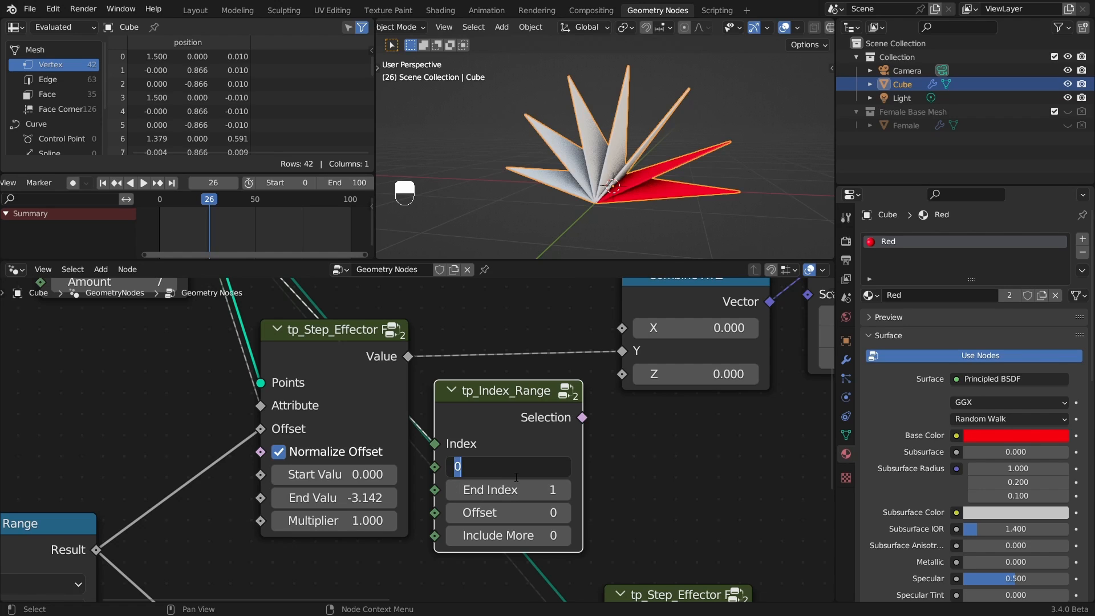
{"action": "key", "text": "Return"}
{"action": "left_click", "coordinate": [511, 491]}
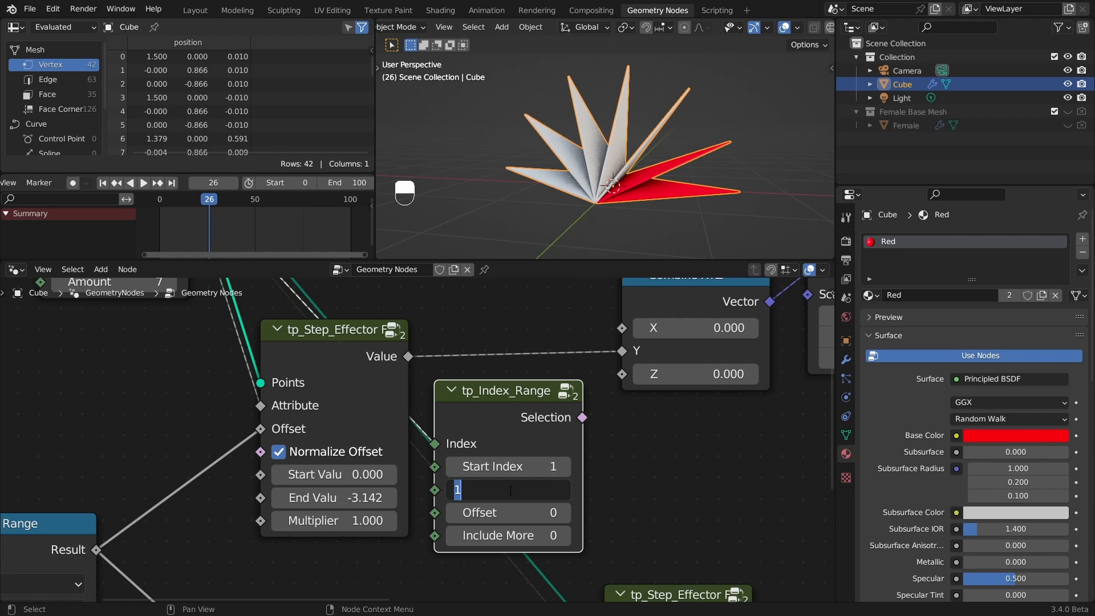
{"action": "type", "text": "5"}
{"action": "key", "text": "Return"}
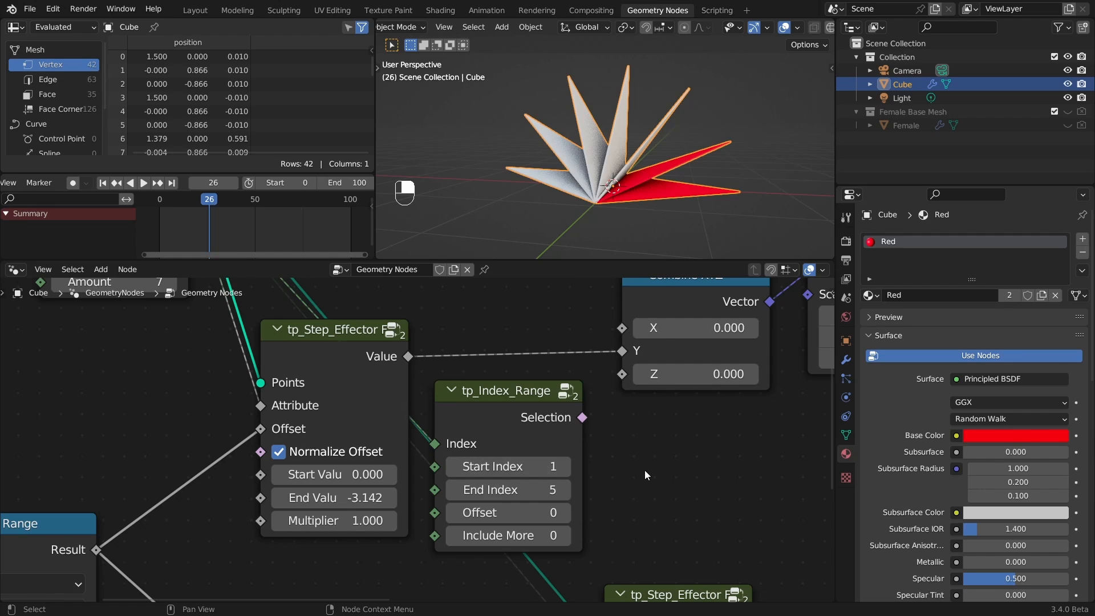
- Add a Switch node of type Float beside tp_Index_Range and connect the Selection output to its Switch input
{"action": "key", "text": "shift+a"}
{"action": "mouse_move", "coordinate": [642, 467]}
{"action": "left_click", "coordinate": [668, 498]}
{"action": "key", "text": "9"}
{"action": "left_click", "coordinate": [629, 406]}
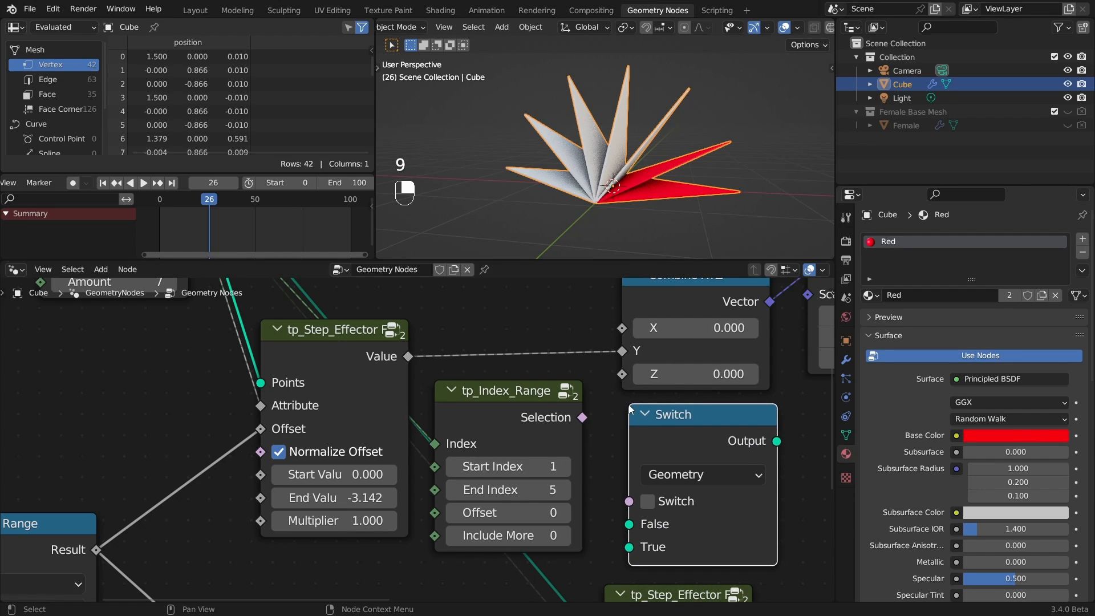
{"action": "left_click", "coordinate": [670, 477]}
{"action": "left_click", "coordinate": [687, 449]}
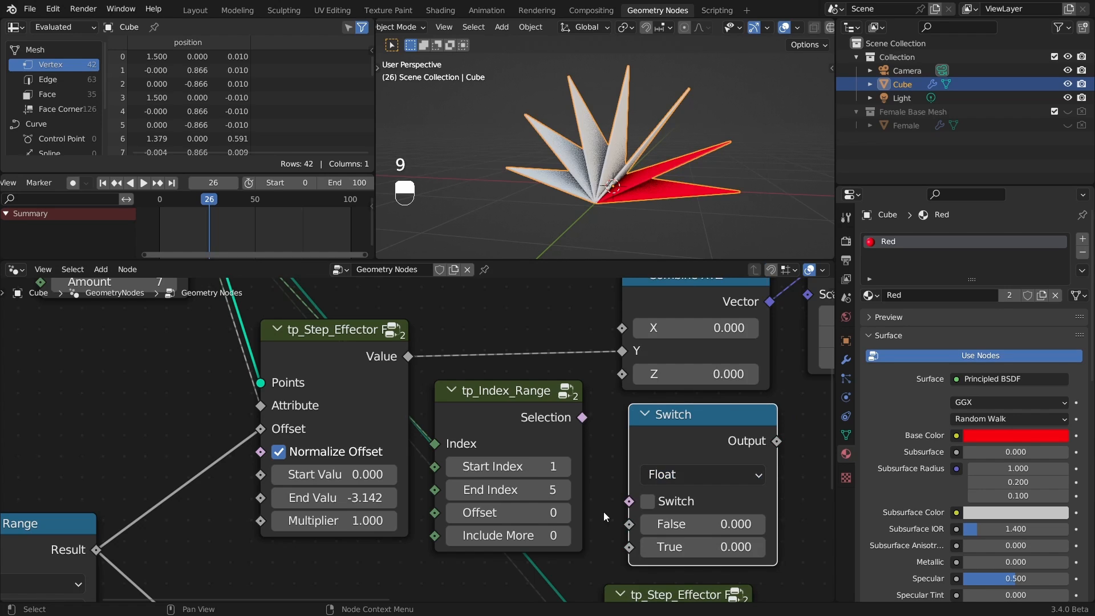
{"action": "left_click_drag", "start_coordinate": [582, 417], "coordinate": [629, 502]}
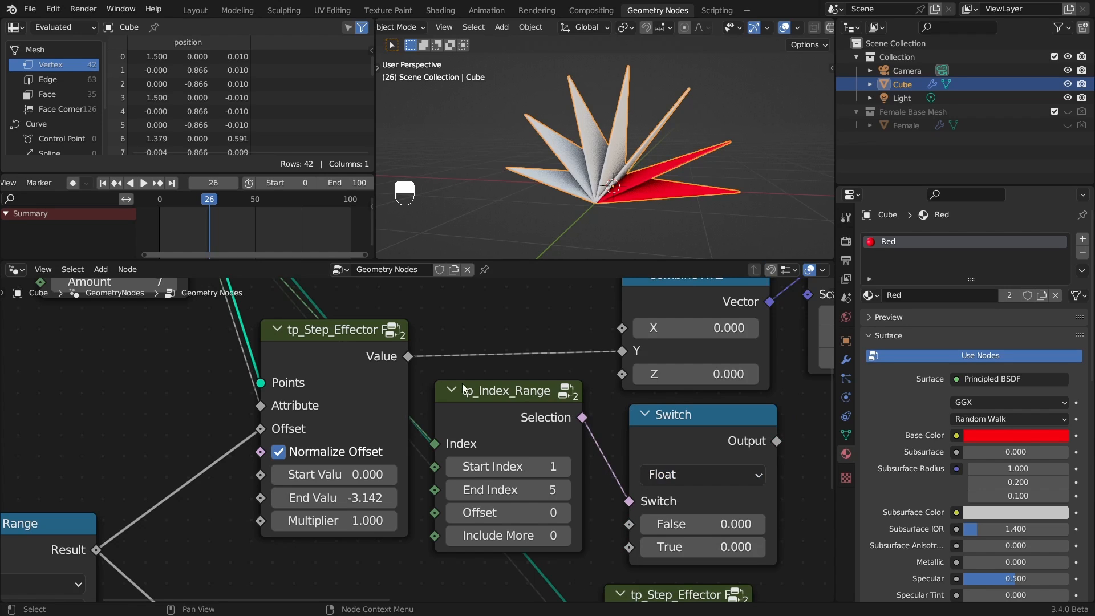
{"action": "left_click_drag", "start_coordinate": [671, 451], "coordinate": [676, 447]}
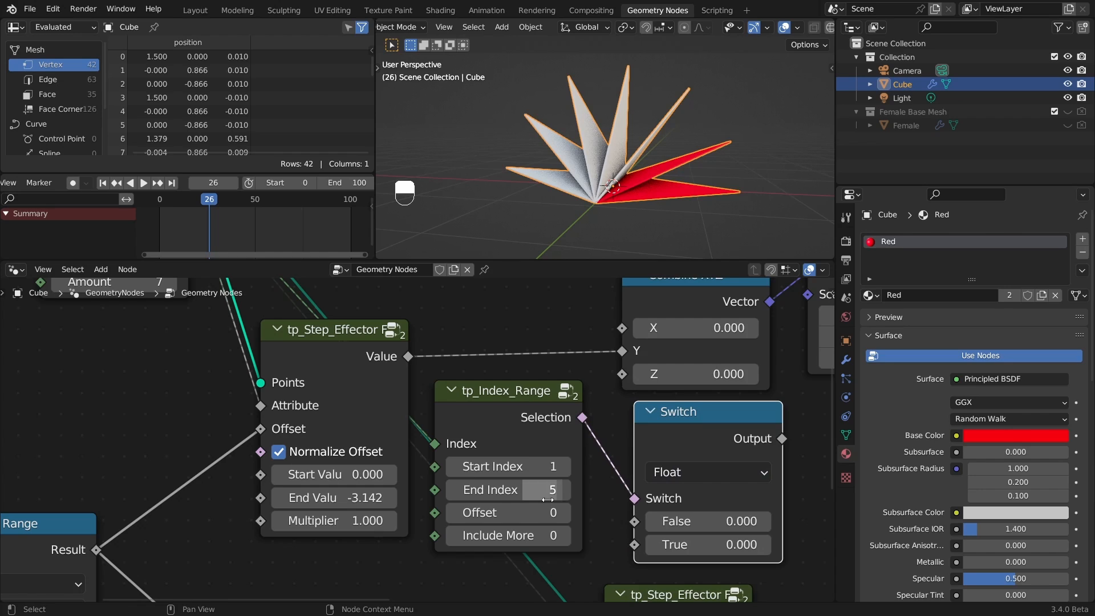
- Connect the upper step effector's Value to the Switch's True input and the Switch's Output to the rotation Combine XYZ's Y
{"action": "left_click_drag", "start_coordinate": [381, 359], "coordinate": [346, 378]}
{"action": "left_click_drag", "start_coordinate": [714, 428], "coordinate": [705, 428]}
{"action": "left_click_drag", "start_coordinate": [508, 402], "coordinate": [489, 427]}
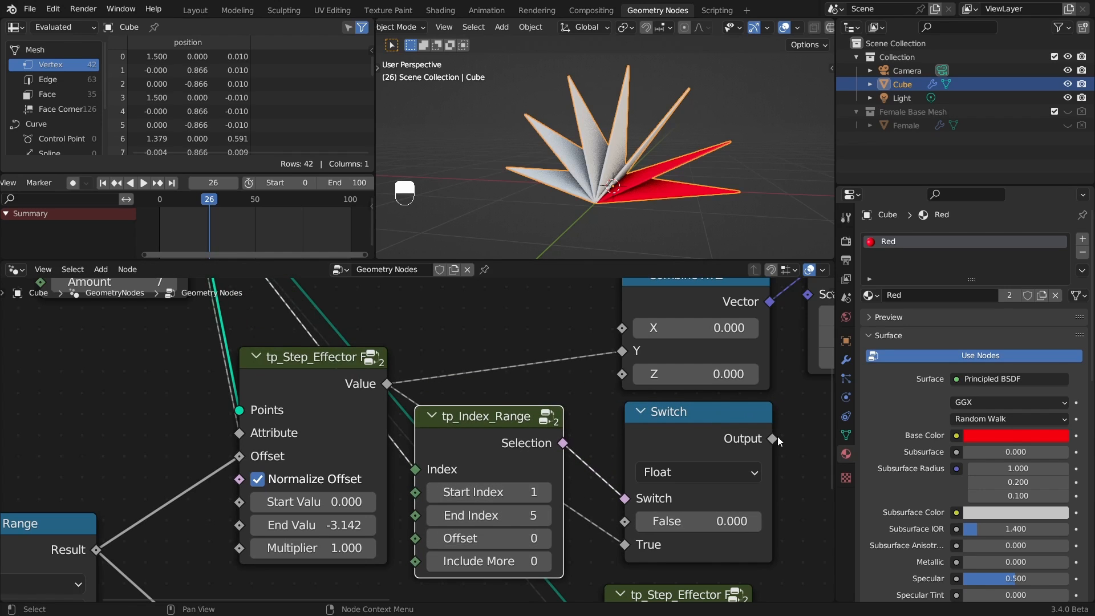
{"action": "left_click_drag", "start_coordinate": [773, 438], "coordinate": [570, 429]}
{"action": "left_click_drag", "start_coordinate": [630, 452], "coordinate": [587, 408]}
{"action": "mouse_move", "coordinate": [450, 439]}
{"action": "left_mouse_down"}
{"action": "mouse_move", "coordinate": [429, 422]}
{"action": "mouse_move", "coordinate": [442, 423]}
{"action": "left_mouse_up"}
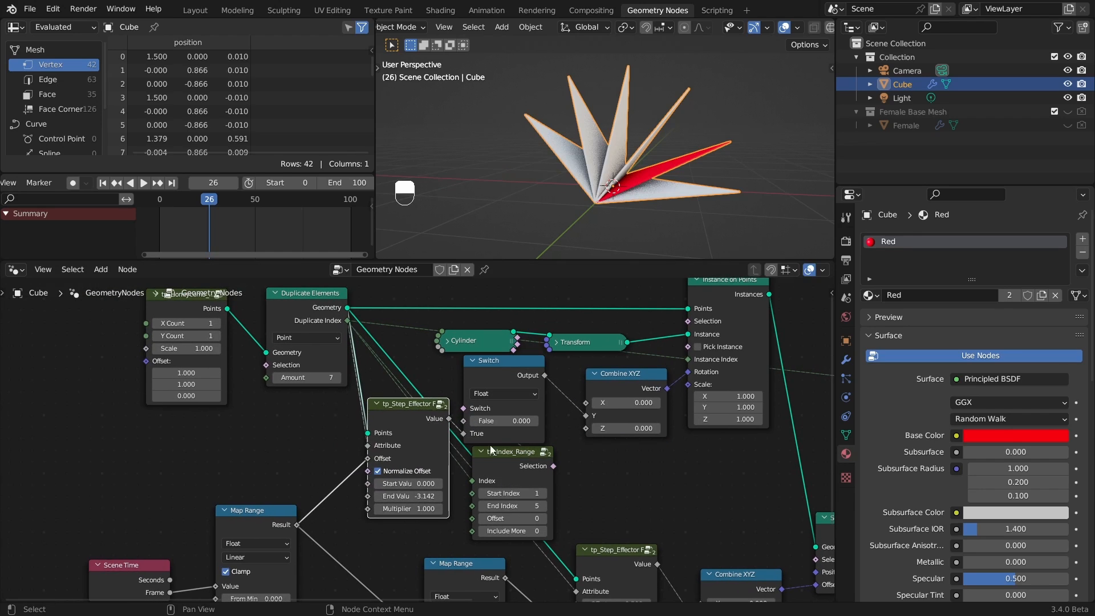
- Place tp_Index_Range above the upper step effector and the Switch between them and the rotation's Combine XYZ
{"action": "left_click_drag", "start_coordinate": [504, 459], "coordinate": [477, 468]}
{"action": "left_click", "coordinate": [502, 377]}
{"action": "left_click_drag", "start_coordinate": [503, 376], "coordinate": [583, 445]}
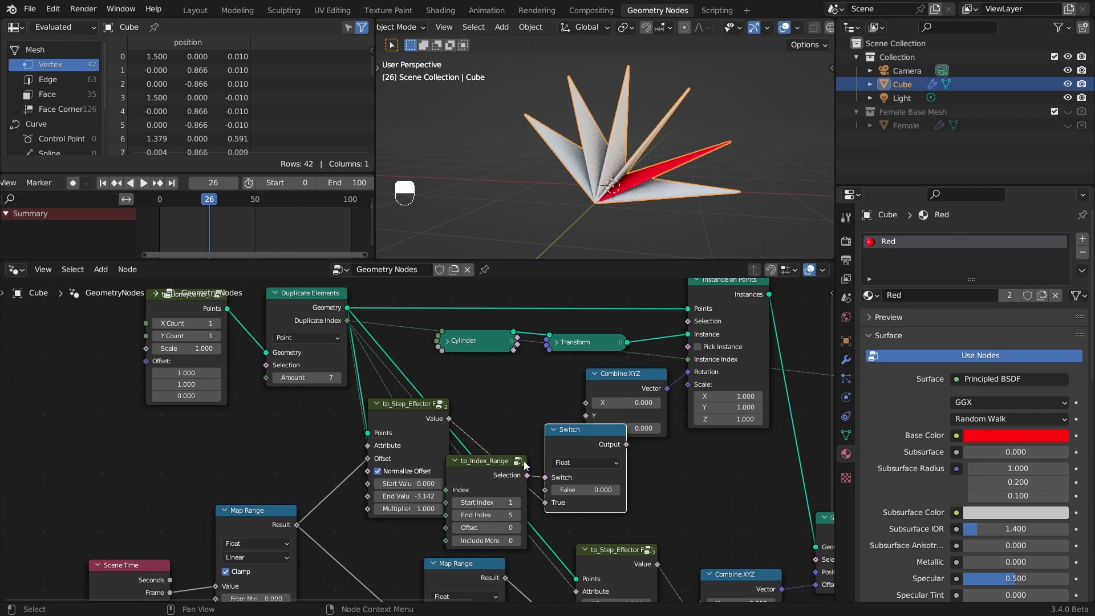
{"action": "left_click_drag", "start_coordinate": [527, 476], "coordinate": [546, 477]}
{"action": "left_click_drag", "start_coordinate": [485, 470], "coordinate": [503, 374]}
{"action": "left_click_drag", "start_coordinate": [419, 413], "coordinate": [449, 464]}
{"action": "left_click_drag", "start_coordinate": [492, 376], "coordinate": [441, 388]}
{"action": "left_click_drag", "start_coordinate": [536, 353], "coordinate": [528, 403], "text": "ctrl+alt"}
{"action": "left_click_drag", "start_coordinate": [490, 343], "coordinate": [589, 421], "text": "alt+shift"}
- Move the honeycomb points and Duplicate Elements nodes away to free space, and raise the collapsed Cylinder and Transform nodes
{"action": "left_click_drag", "start_coordinate": [362, 440], "coordinate": [168, 355]}
{"action": "left_click_drag", "start_coordinate": [246, 365], "coordinate": [91, 319]}
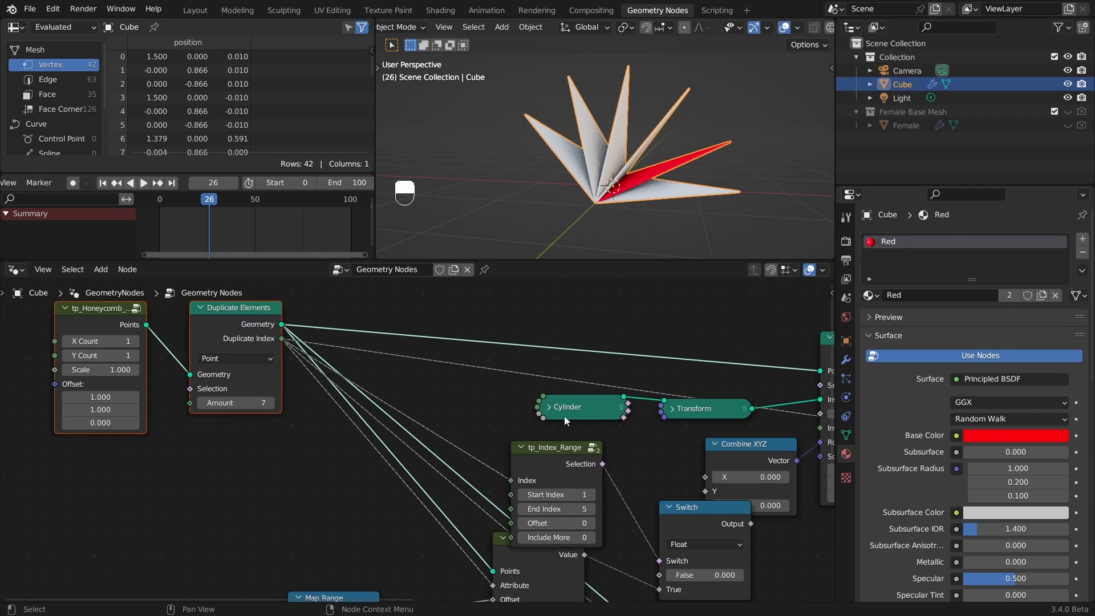
{"action": "left_click_drag", "start_coordinate": [563, 416], "coordinate": [529, 327]}
{"action": "left_click_drag", "start_coordinate": [696, 414], "coordinate": [692, 332]}
{"action": "left_click_drag", "start_coordinate": [634, 416], "coordinate": [636, 451], "text": "ctrl+alt"}
{"action": "left_click_drag", "start_coordinate": [635, 434], "coordinate": [649, 342], "text": "alt+shift"}
- Tidy the spacing of tp_Index_Range, the upper step effector, the Switch and the Scene Time Map Range so they no longer overlap
{"action": "left_click_drag", "start_coordinate": [576, 405], "coordinate": [482, 362]}
{"action": "left_click_drag", "start_coordinate": [545, 485], "coordinate": [486, 471]}
{"action": "left_click_drag", "start_coordinate": [774, 511], "coordinate": [684, 441]}
{"action": "left_click_drag", "start_coordinate": [644, 399], "coordinate": [646, 427], "text": "ctrl+alt"}
{"action": "left_click_drag", "start_coordinate": [542, 365], "coordinate": [616, 337], "text": "alt+shift"}
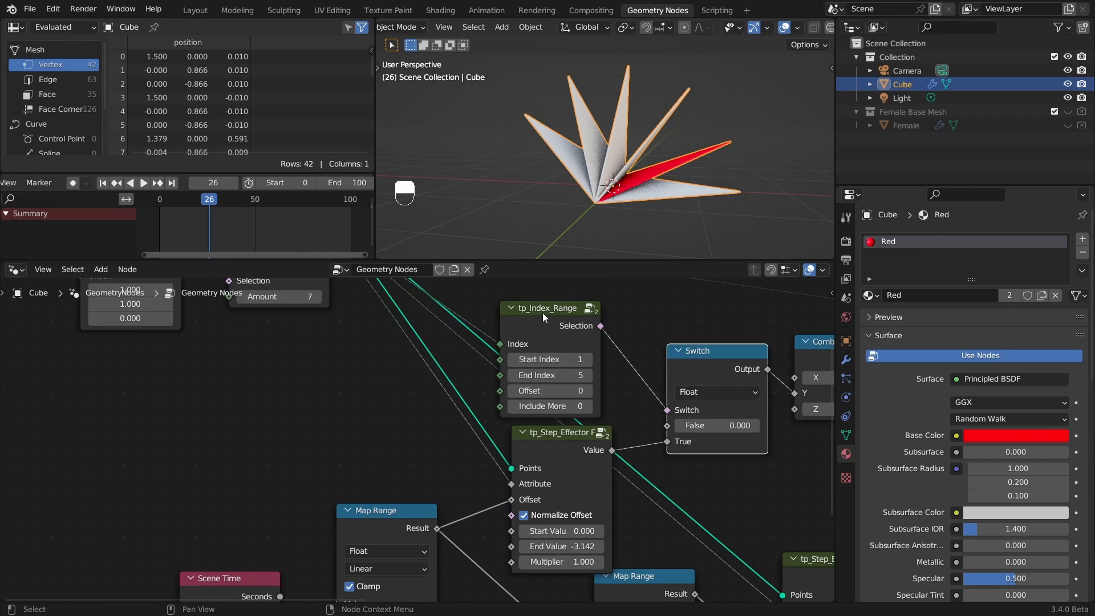
{"action": "left_click_drag", "start_coordinate": [540, 315], "coordinate": [549, 306]}
{"action": "left_click_drag", "start_coordinate": [568, 442], "coordinate": [564, 440]}
{"action": "mouse_move", "coordinate": [388, 510]}
{"action": "left_mouse_down"}
{"action": "mouse_move", "coordinate": [379, 477]}
{"action": "mouse_move", "coordinate": [394, 529]}
{"action": "left_mouse_up"}
{"action": "left_click_drag", "start_coordinate": [425, 424], "coordinate": [440, 390], "text": "ctrl+alt"}
{"action": "left_click_drag", "start_coordinate": [447, 380], "coordinate": [422, 419], "text": "alt+shift"}
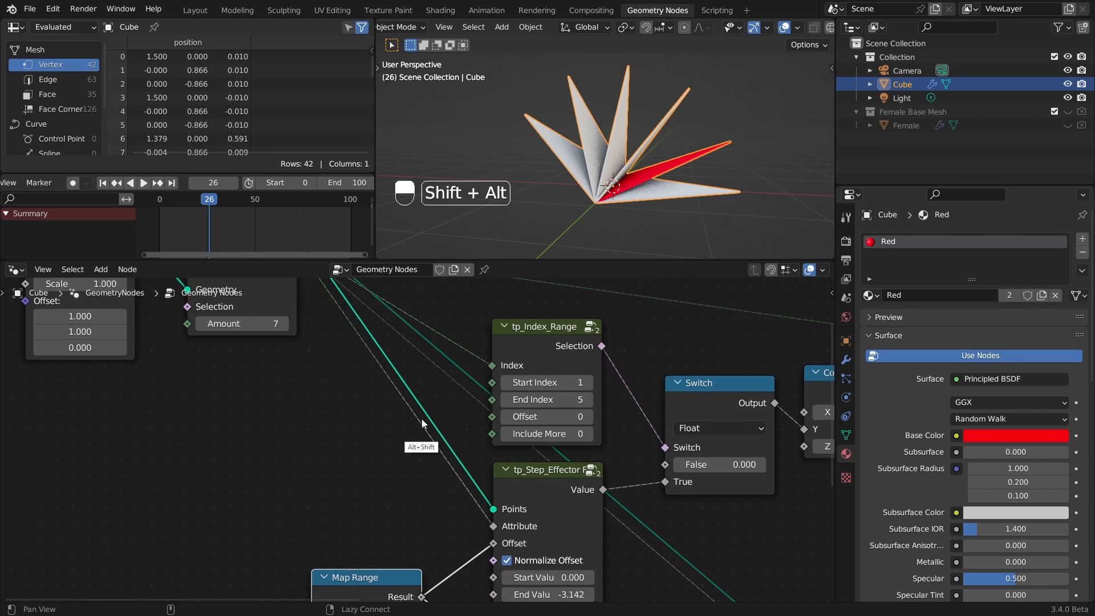
- Play back and scrub the fan animation from several angles to examine how the first and last triangles unfold
{"action": "key", "text": "space"}
{"action": "left_click_drag", "start_coordinate": [213, 199], "coordinate": [187, 219]}
{"action": "mouse_move", "coordinate": [638, 145]}
{"action": "left_mouse_down", "text": "alt"}
{"action": "mouse_move", "coordinate": [628, 201]}
{"action": "mouse_move", "coordinate": [626, 157]}
{"action": "left_mouse_up", "text": "alt"}
{"action": "key", "text": "shift+Left"}
{"action": "key", "text": "space"}
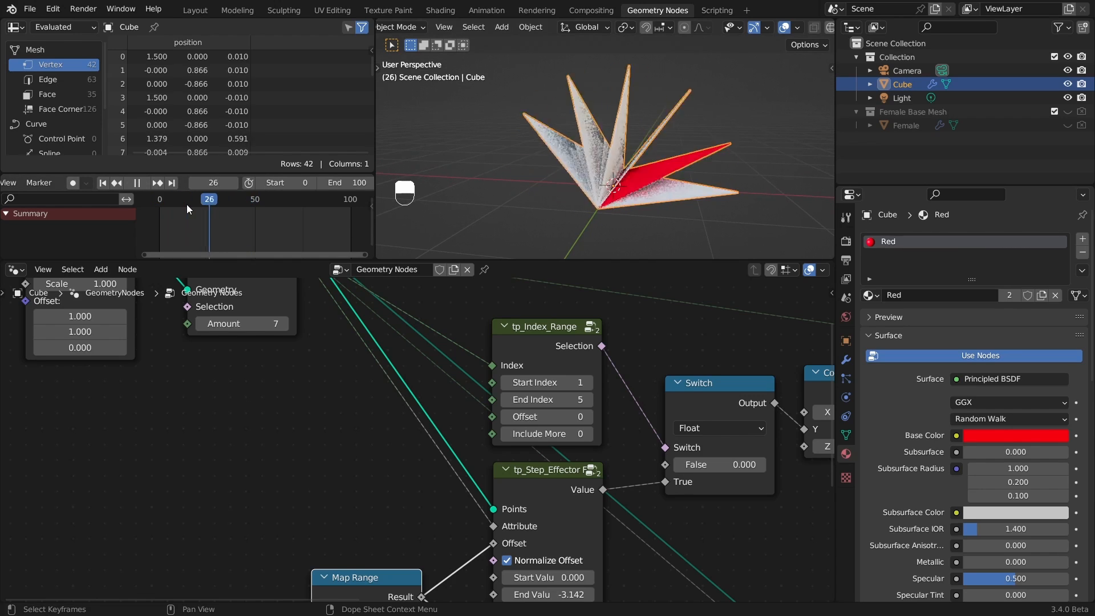
{"action": "key", "text": "space"}
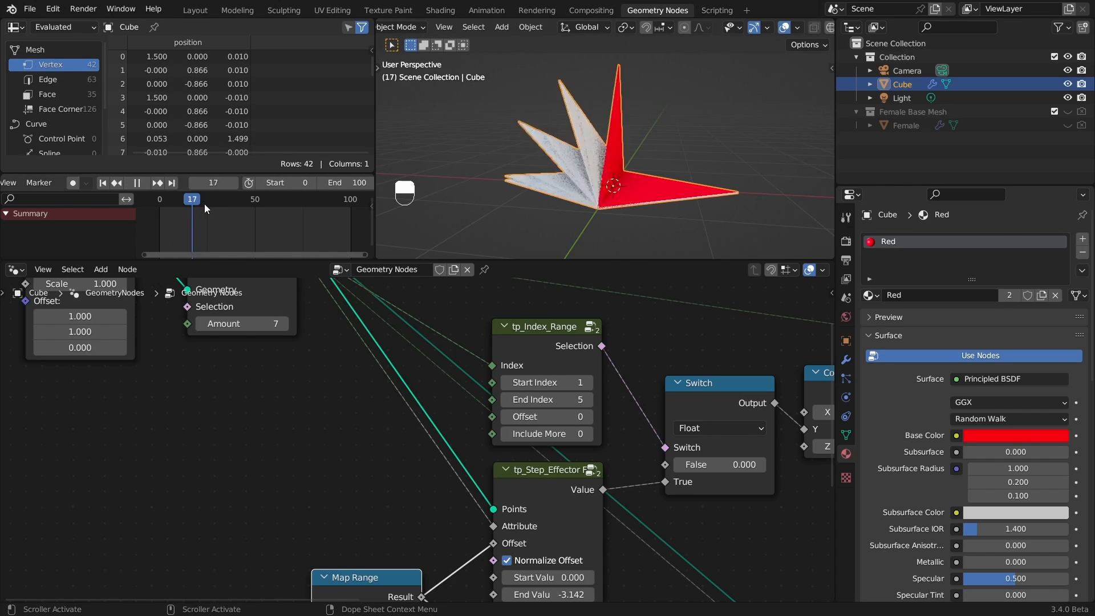
{"action": "key", "text": "space"}
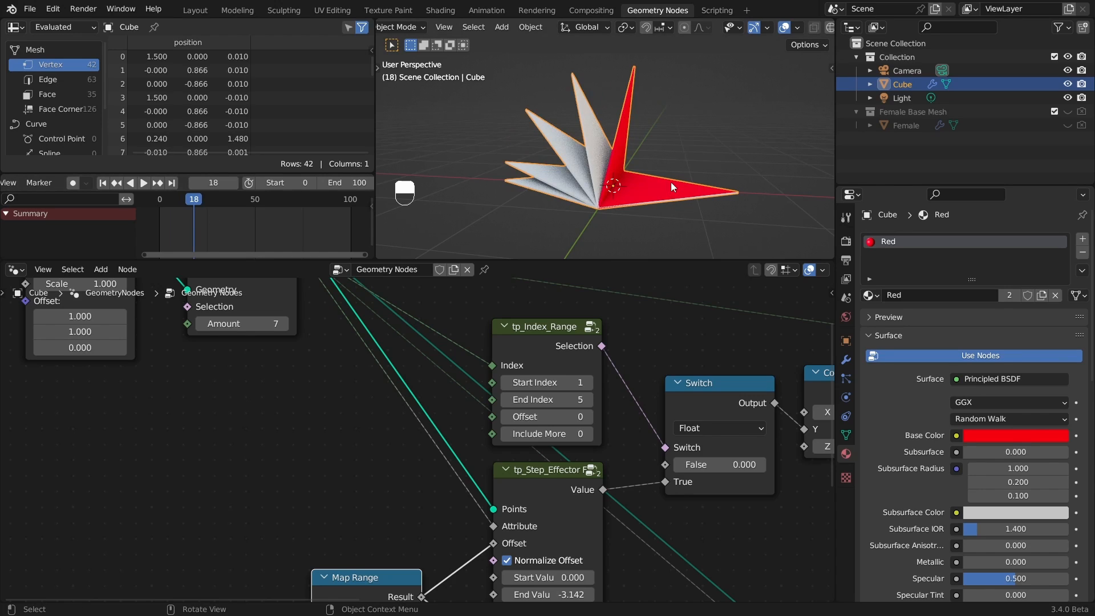
{"action": "key", "text": "d"}
{"action": "left_click_drag", "start_coordinate": [736, 171], "coordinate": [730, 162]}
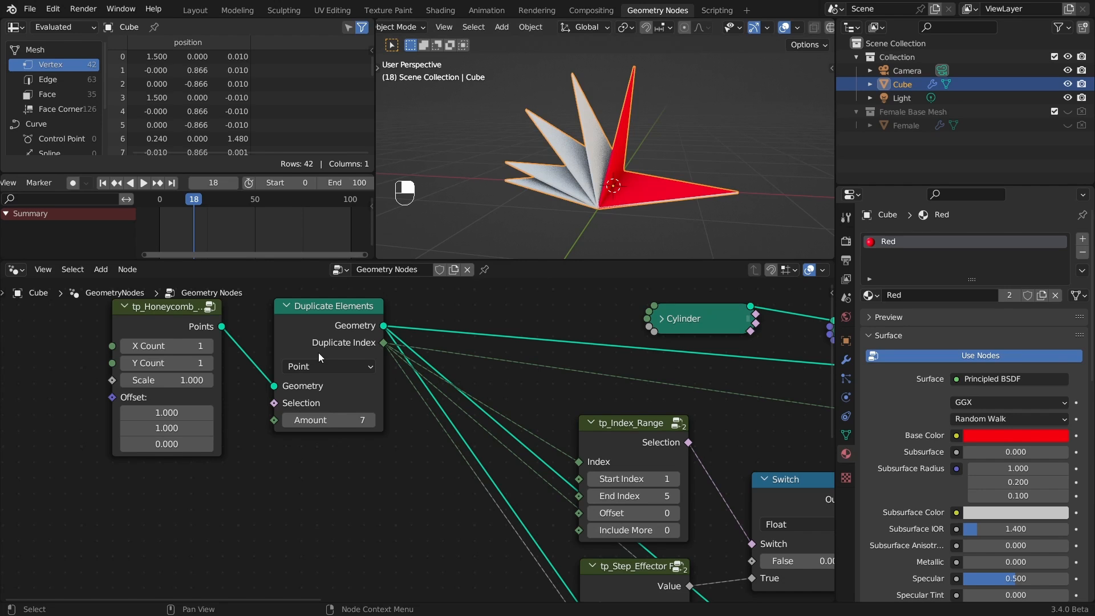
- Shift the honeycomb points and Duplicate Elements nodes aside and add a Float Compare node set to Equal below them
{"action": "left_click_drag", "start_coordinate": [98, 327], "coordinate": [289, 347]}
{"action": "left_click", "coordinate": [417, 482]}
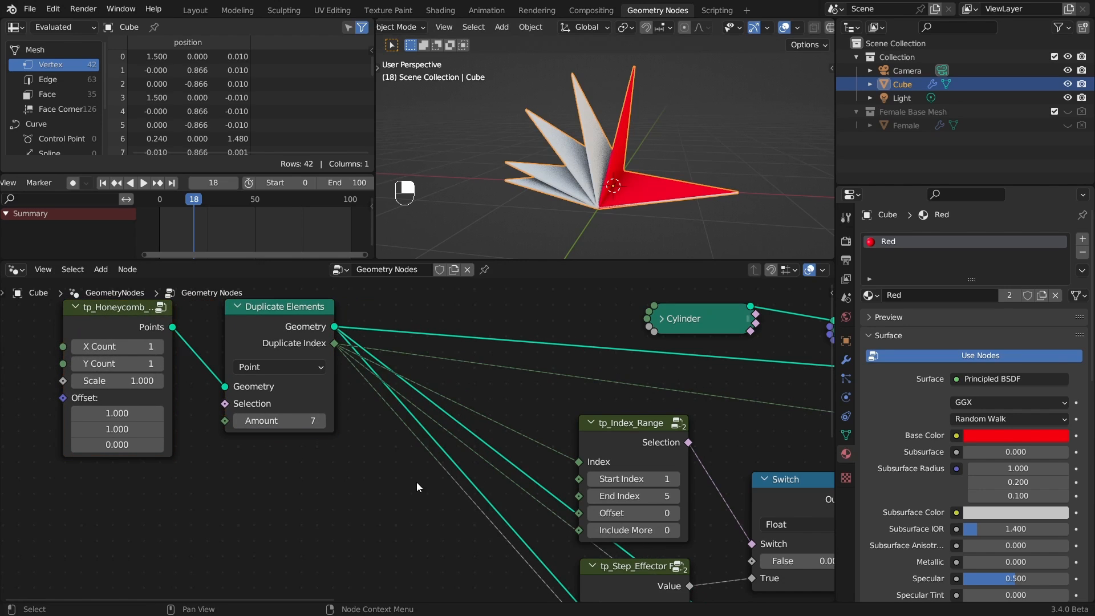
{"action": "mouse_move", "coordinate": [368, 457]}
{"action": "left_mouse_down", "text": "ctrl+alt"}
{"action": "mouse_move", "coordinate": [365, 479]}
{"action": "mouse_move", "coordinate": [380, 456]}
{"action": "left_mouse_up", "text": "ctrl+alt"}
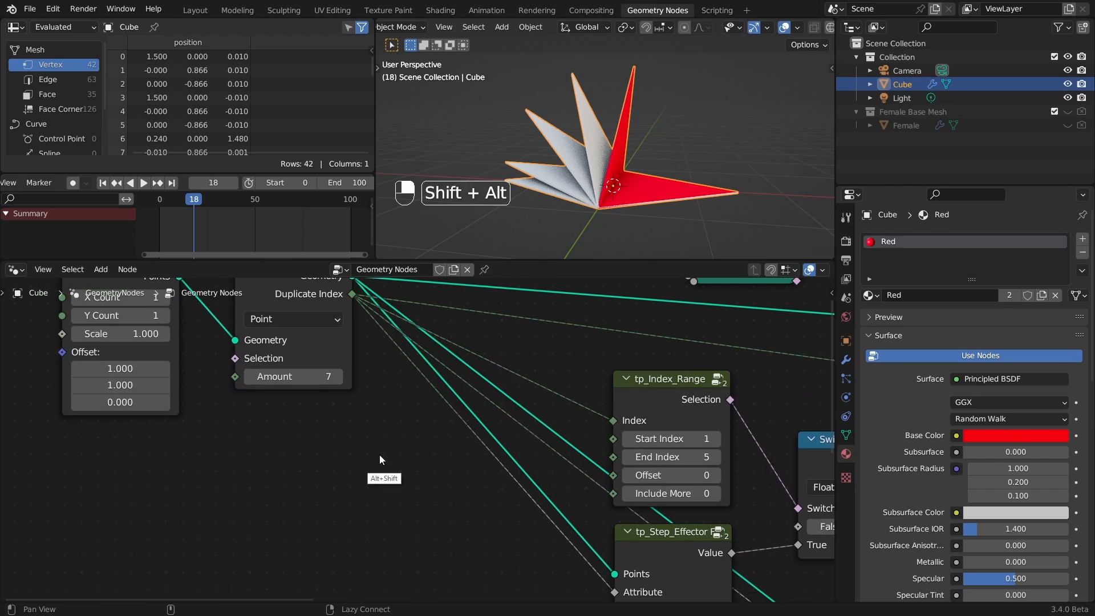
{"action": "key", "text": "8"}
{"action": "left_click", "coordinate": [358, 436]}
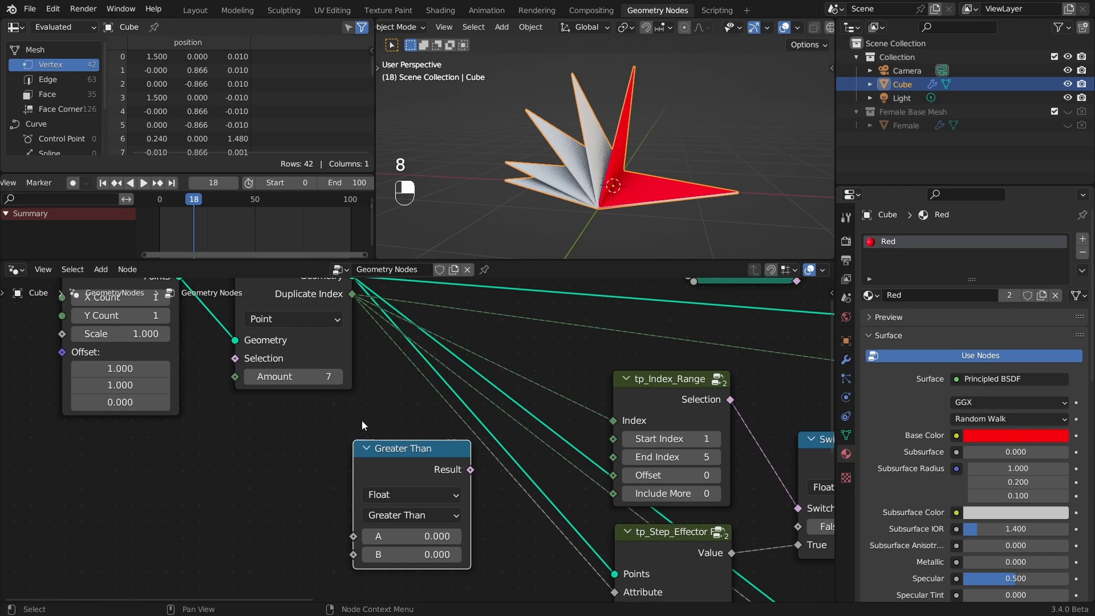
{"action": "left_click", "coordinate": [388, 494]}
{"action": "left_click", "coordinate": [388, 492]}
{"action": "left_click", "coordinate": [388, 516]}
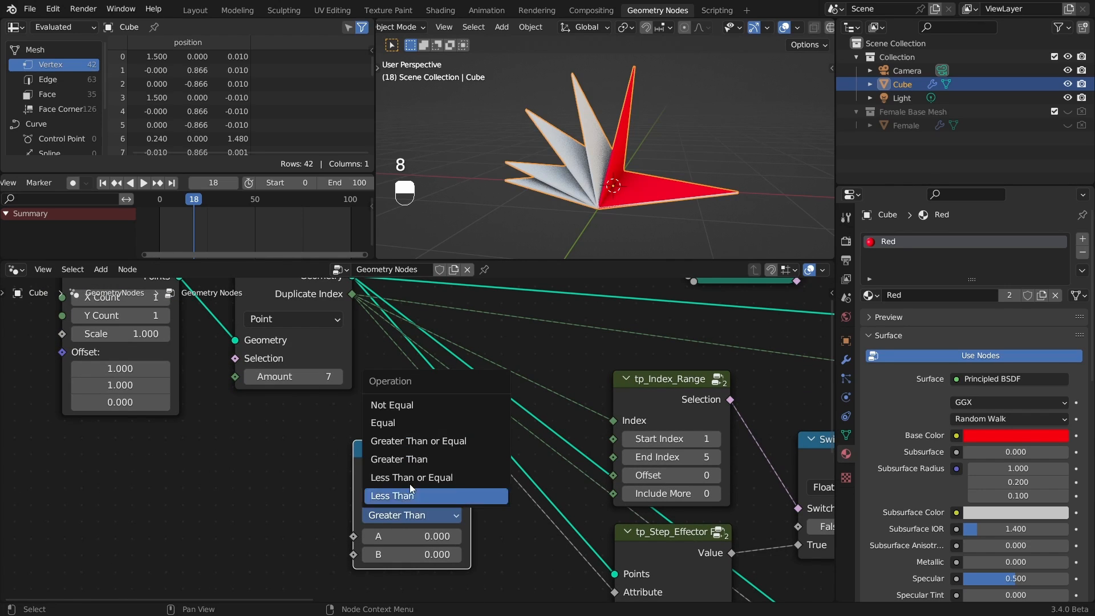
{"action": "left_click", "coordinate": [396, 424]}
- Connect Duplicate Index to the Equal node's A input and set its B value to 6
{"action": "left_click_drag", "start_coordinate": [353, 294], "coordinate": [361, 383]}
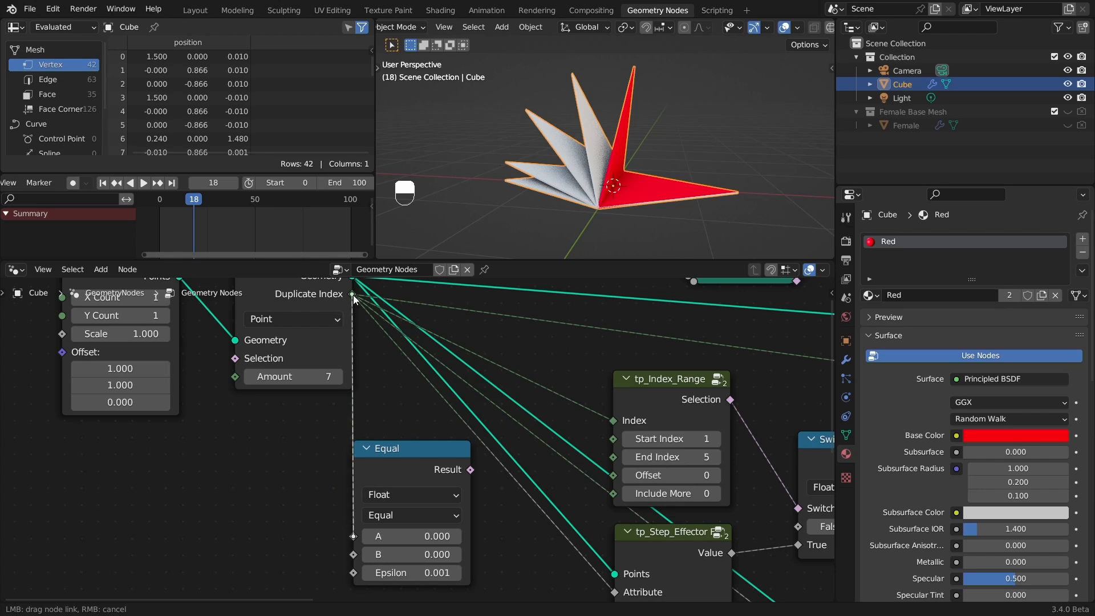
{"action": "left_click_drag", "start_coordinate": [353, 296], "coordinate": [352, 295]}
{"action": "left_click_drag", "start_coordinate": [392, 478], "coordinate": [360, 468]}
{"action": "left_click", "coordinate": [411, 545]}
{"action": "key", "text": "Return"}
- Add a Float Switch beside the Equal node and connect the comparison's Result to its Switch input
{"action": "key", "text": "9"}
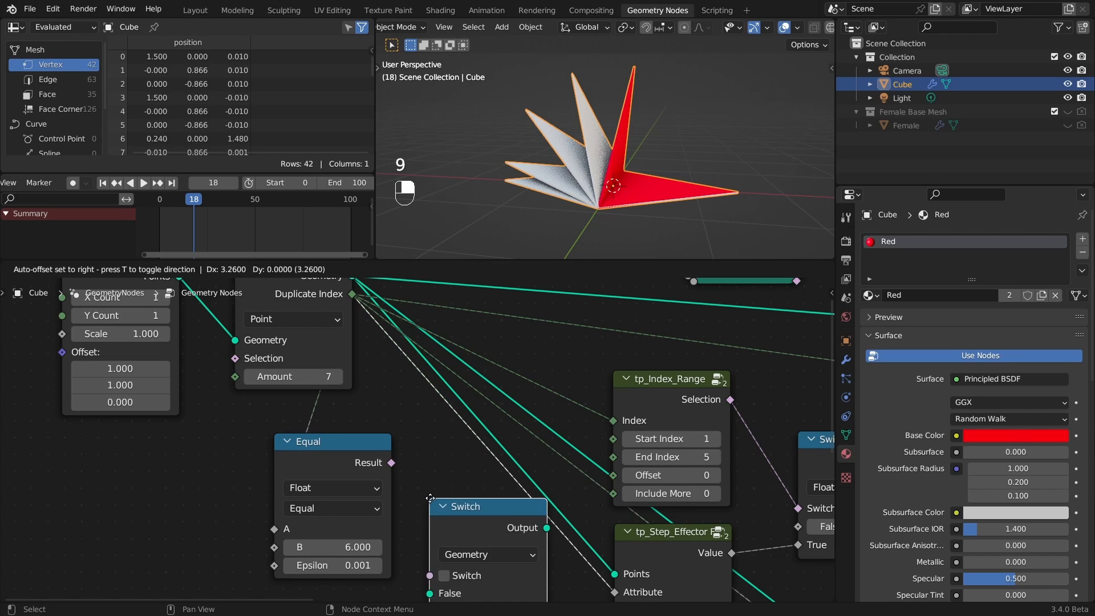
{"action": "left_click", "coordinate": [388, 487]}
{"action": "left_click", "coordinate": [409, 506]}
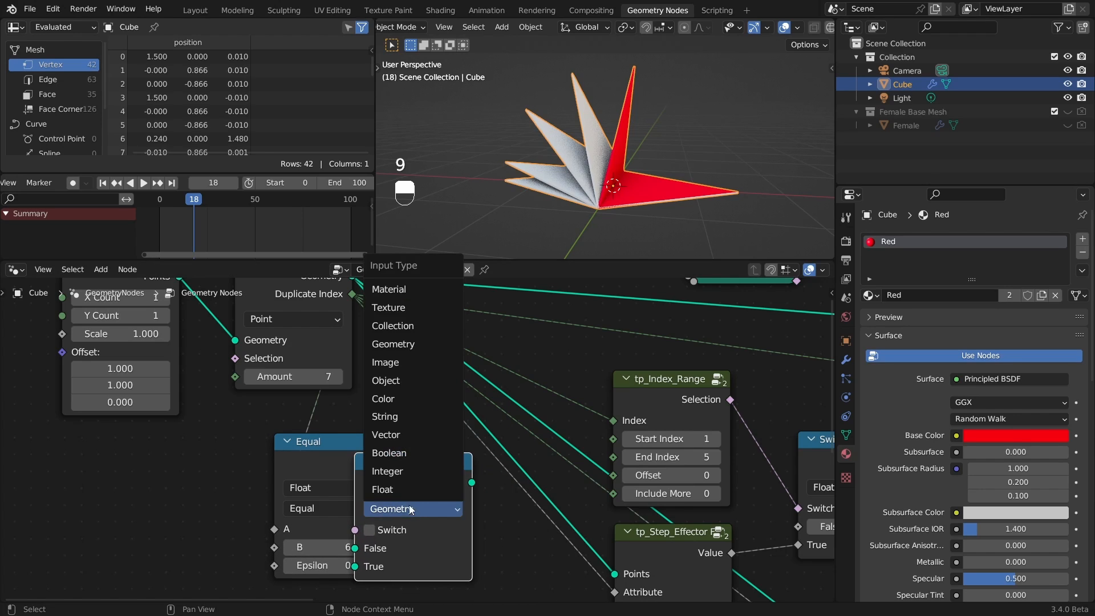
{"action": "left_click", "coordinate": [406, 490]}
{"action": "left_click_drag", "start_coordinate": [390, 476], "coordinate": [361, 522]}
{"action": "left_click_drag", "start_coordinate": [361, 456], "coordinate": [387, 560]}
{"action": "left_click_drag", "start_coordinate": [443, 548], "coordinate": [423, 511]}
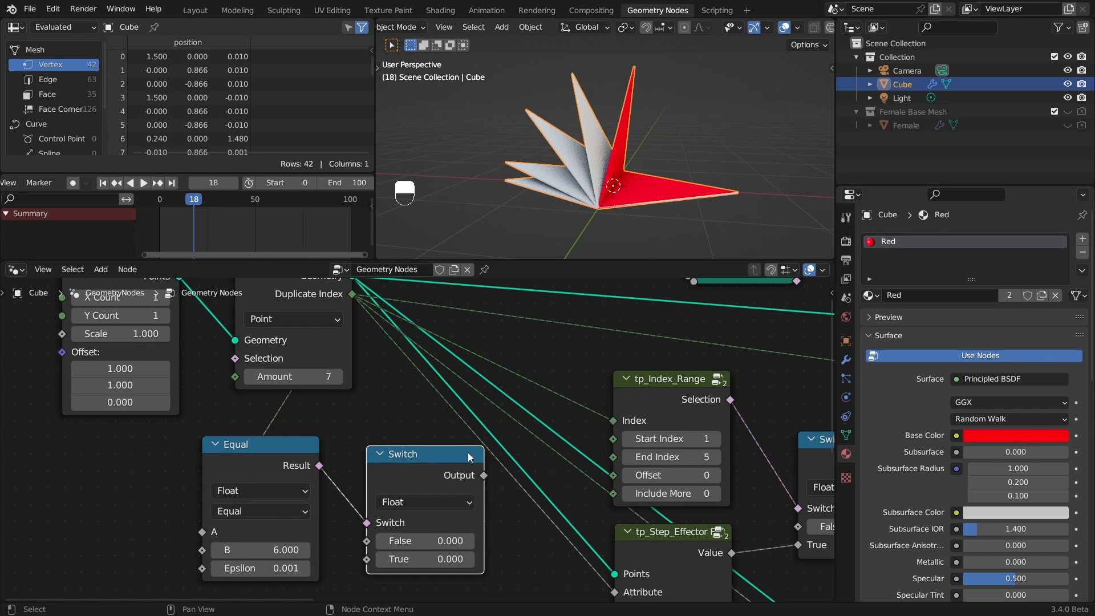
- Connect the new Switch's Output to the rotation Switch's False input and place the new Switch closer to tp_Index_Range
{"action": "middle_click_drag", "start_coordinate": [454, 418], "coordinate": [348, 330]}
{"action": "left_click_drag", "start_coordinate": [346, 364], "coordinate": [562, 371]}
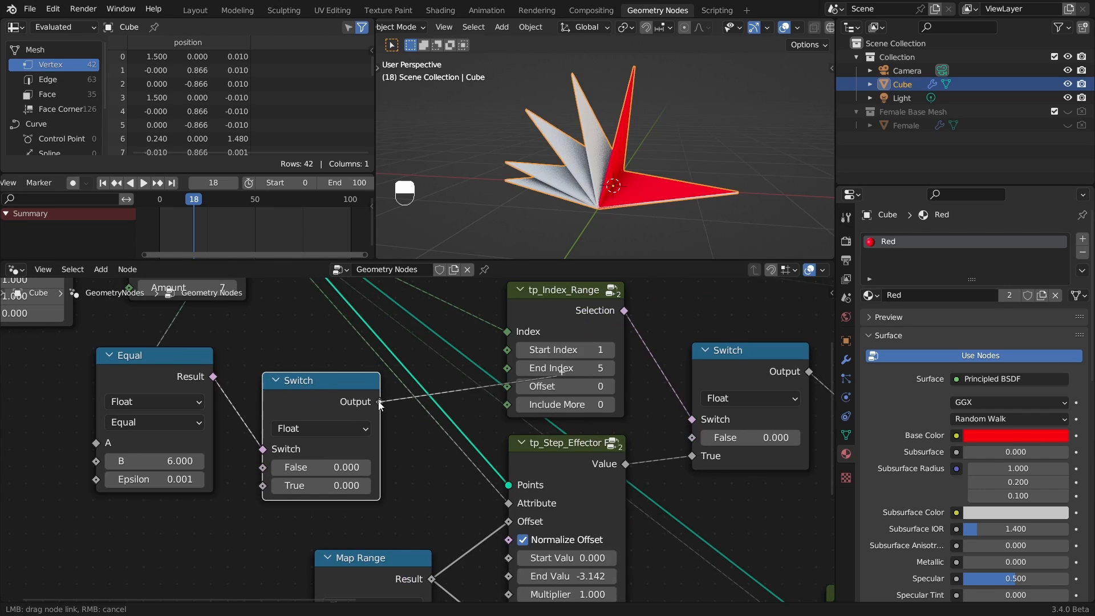
{"action": "left_click_drag", "start_coordinate": [380, 404], "coordinate": [380, 404]}
{"action": "left_click_drag", "start_coordinate": [292, 411], "coordinate": [343, 379]}
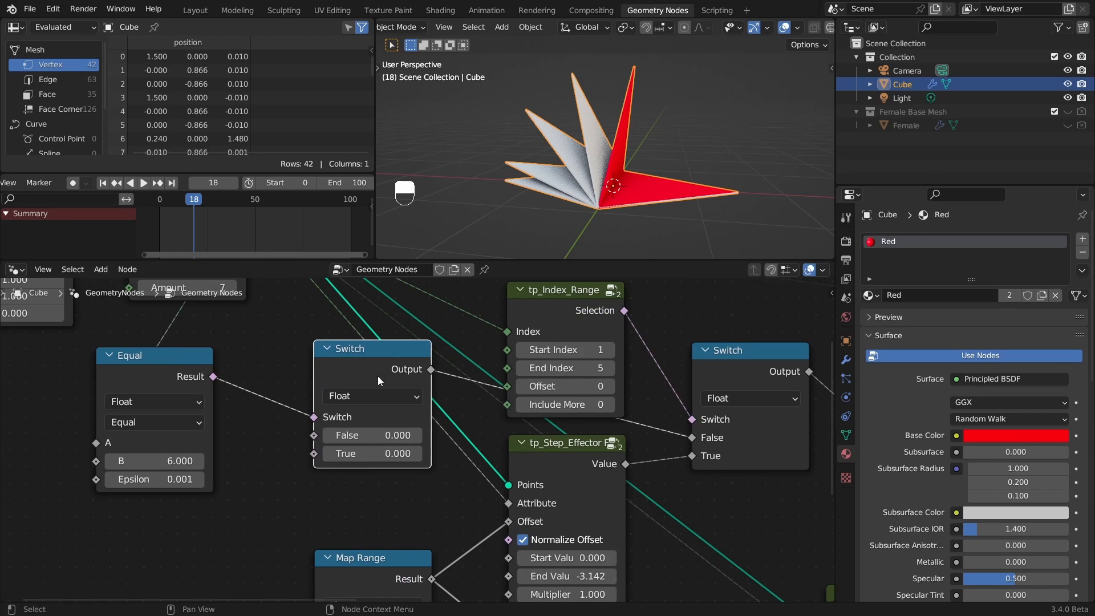
- Set the new Switch's True value to -pi after trying out other rotation values
{"action": "left_click_drag", "start_coordinate": [390, 455], "coordinate": [353, 436]}
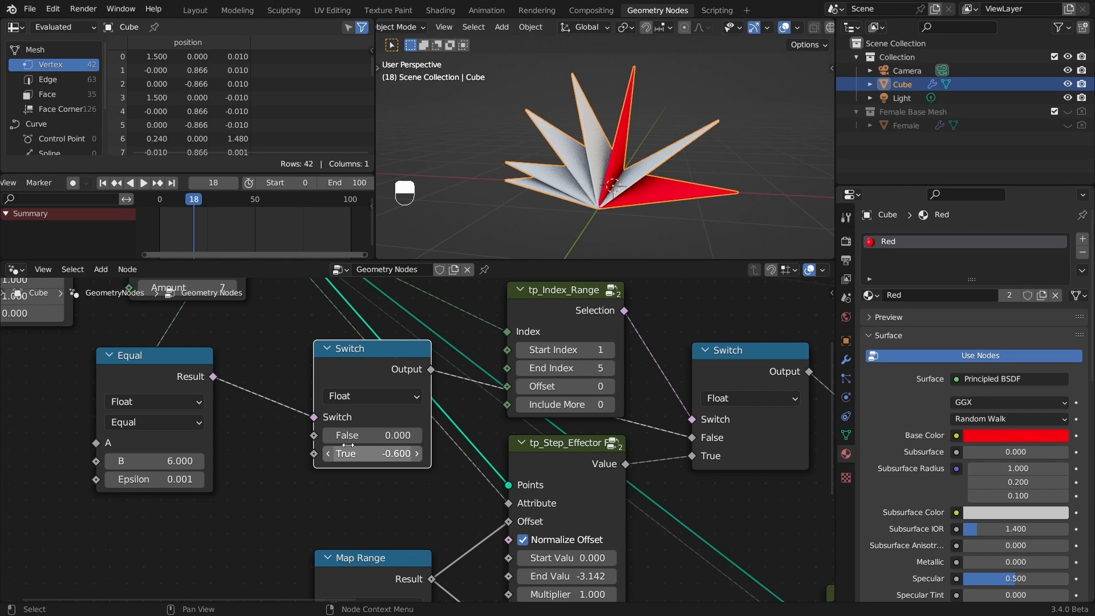
{"action": "left_click_drag", "start_coordinate": [386, 457], "coordinate": [388, 456]}
{"action": "left_click", "coordinate": [366, 454]}
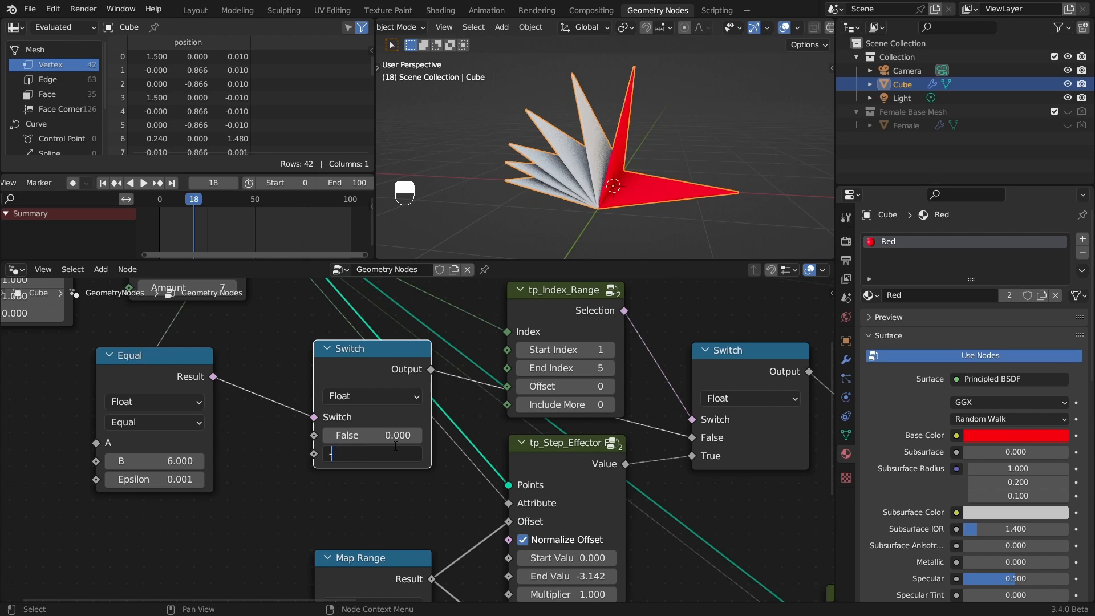
{"action": "type", "text": "-pi"}
{"action": "key", "text": "Return"}
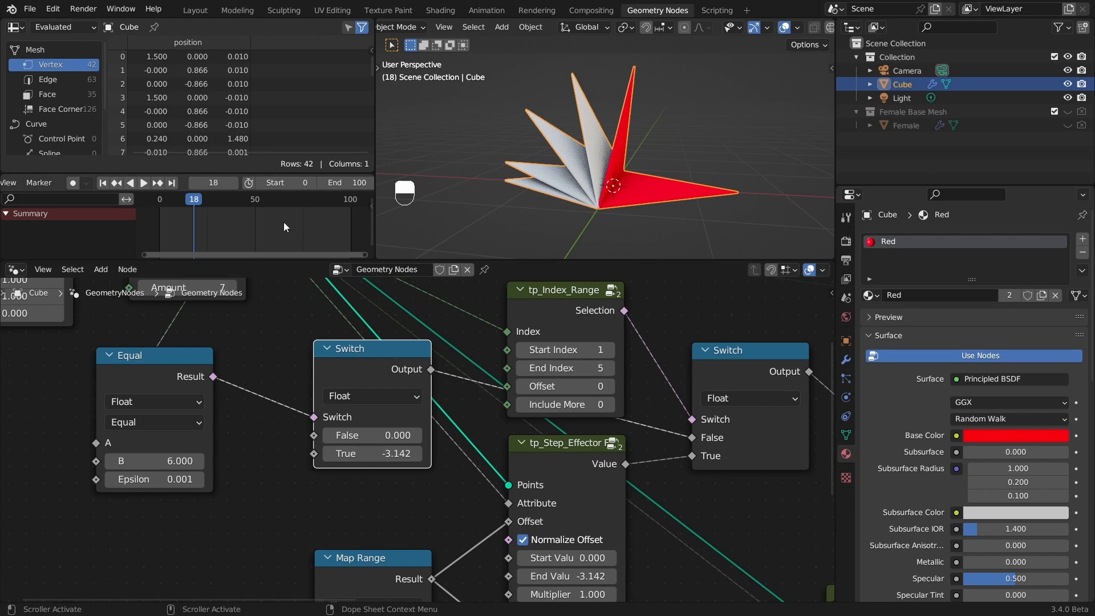
- Play back the fan animation and orbit around it to check how the last triangle behaves
{"action": "middle_click_drag", "start_coordinate": [321, 344], "coordinate": [523, 464]}
{"action": "key", "text": "ctrl+shift+space"}
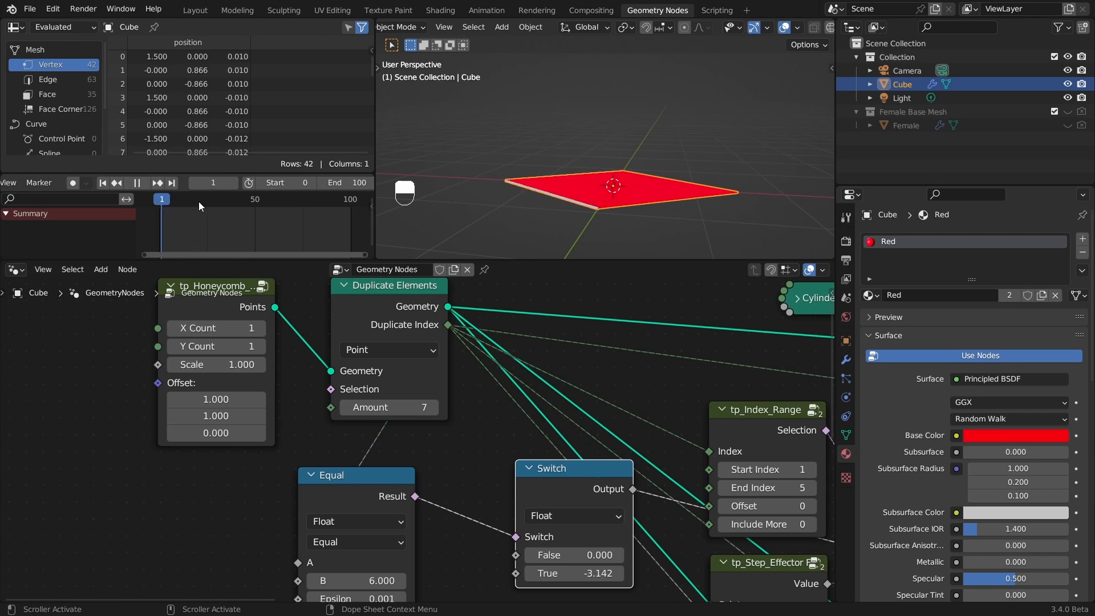
{"action": "key", "text": "Escape"}
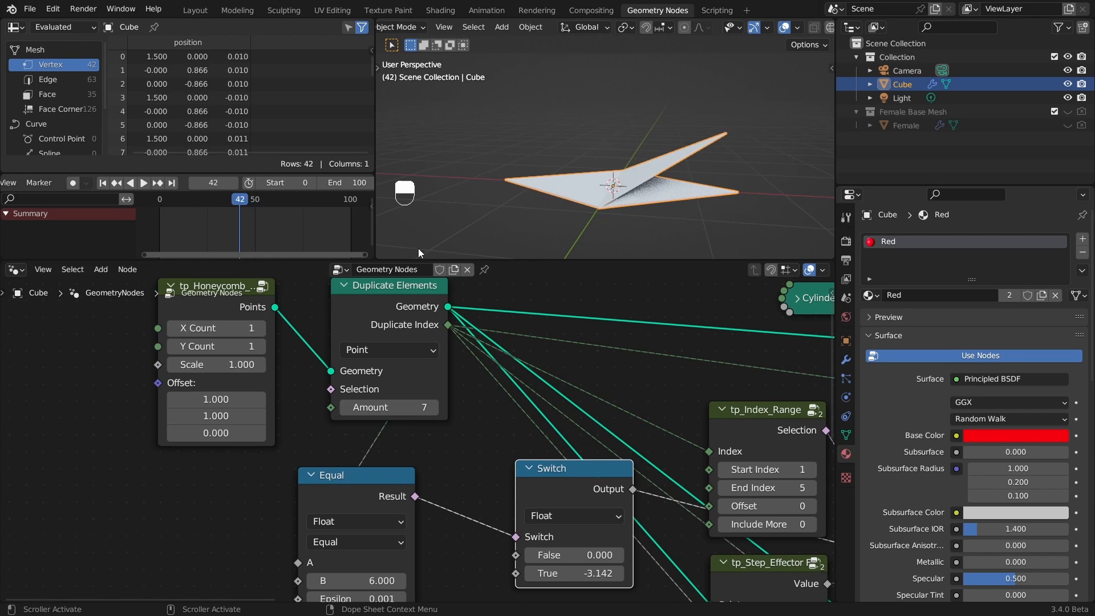
{"action": "left_click_drag", "start_coordinate": [643, 211], "coordinate": [641, 235], "text": "alt"}
{"action": "key", "text": "ctrl+shift+space"}
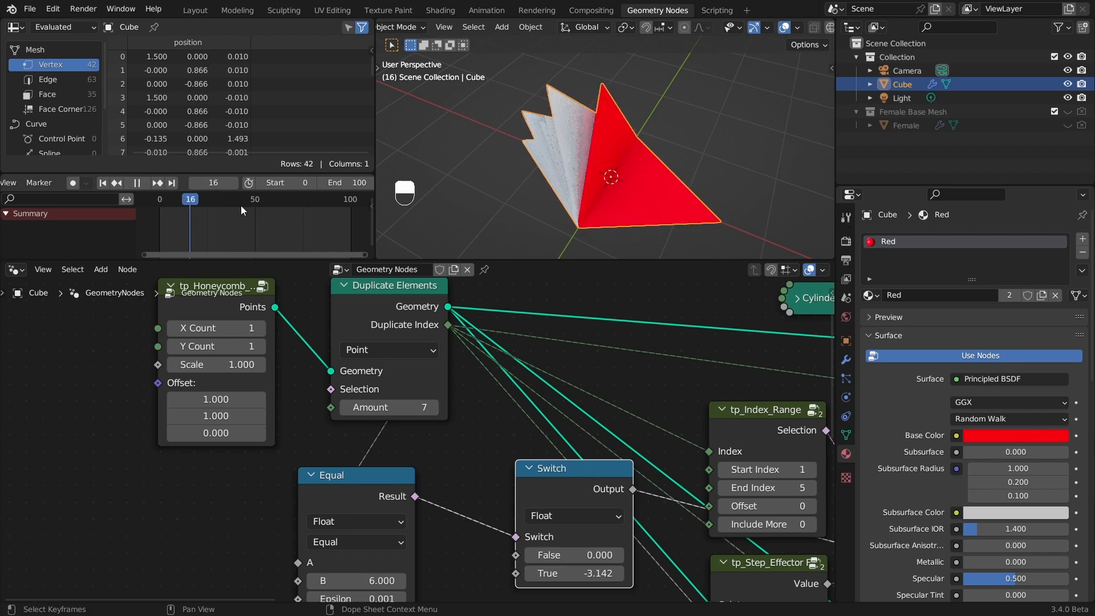
{"action": "key", "text": "space"}
- Move the honeycomb points and Duplicate Elements nodes further away from the Equal node and enlarge the node editor
{"action": "left_click", "coordinate": [495, 186]}
{"action": "left_click_drag", "start_coordinate": [595, 371], "coordinate": [554, 432], "text": "ctrl+alt"}
{"action": "left_click_drag", "start_coordinate": [554, 432], "coordinate": [565, 412], "text": "alt+shift"}
{"action": "left_click_drag", "start_coordinate": [233, 310], "coordinate": [448, 374]}
{"action": "key", "text": "g"}
{"action": "left_click", "coordinate": [420, 327]}
{"action": "key", "text": "ctrl+space"}
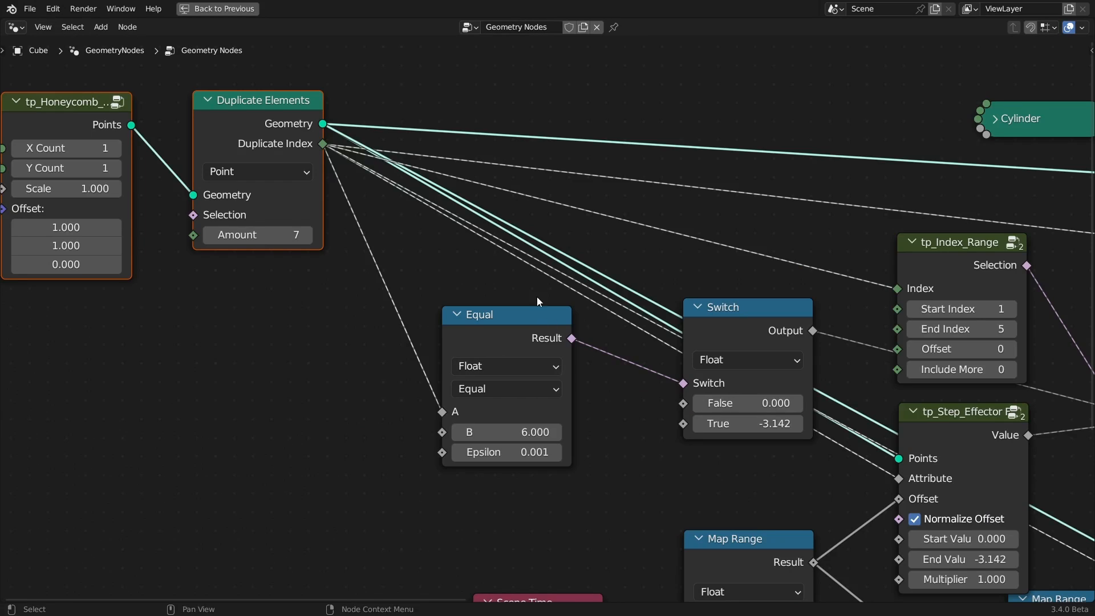
- Review the framed node tree from Shading back to the rotation and position offsets, and replay the fan animation
{"action": "left_click_drag", "start_coordinate": [536, 297], "coordinate": [433, 316], "text": "ctrl+alt"}
{"action": "left_click_drag", "start_coordinate": [738, 316], "coordinate": [572, 279], "text": "alt"}
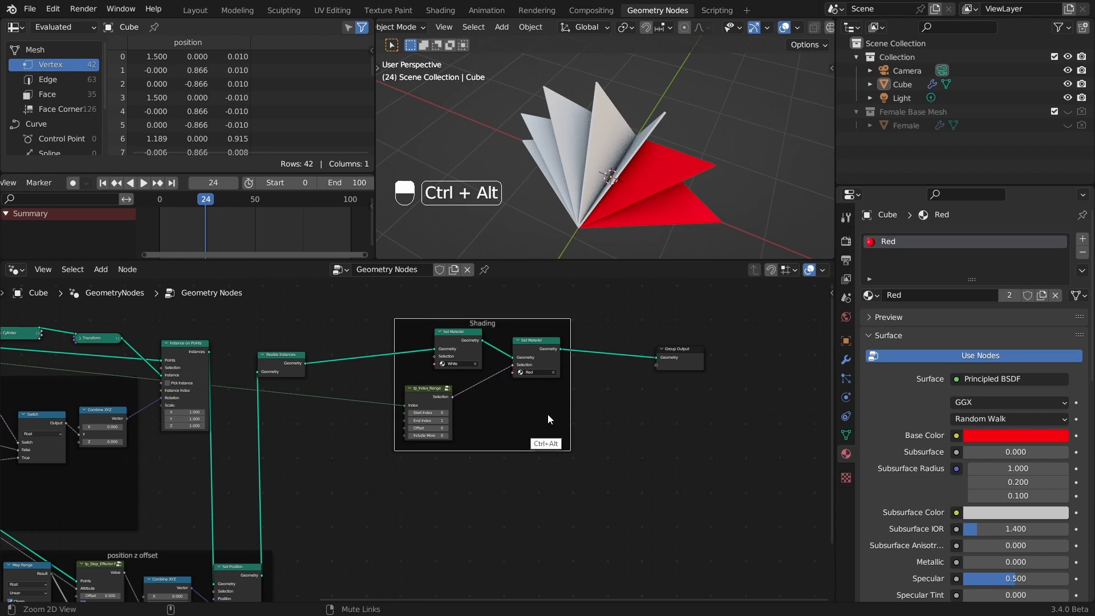
{"action": "left_click_drag", "start_coordinate": [548, 414], "coordinate": [343, 479], "text": "ctrl+alt"}
{"action": "left_click_drag", "start_coordinate": [308, 483], "coordinate": [474, 397], "text": "alt+shift"}
{"action": "left_click_drag", "start_coordinate": [516, 410], "coordinate": [530, 441], "text": "ctrl+alt"}
{"action": "left_click_drag", "start_coordinate": [632, 201], "coordinate": [641, 142], "text": "alt"}
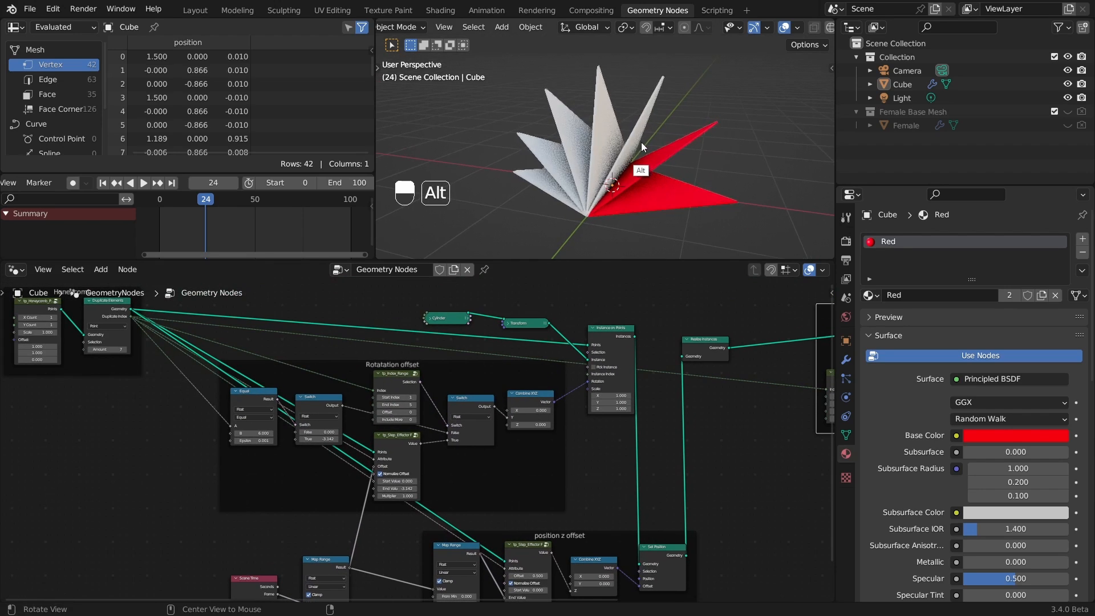
{"action": "key", "text": "space"}
{"action": "key", "text": "Escape"}
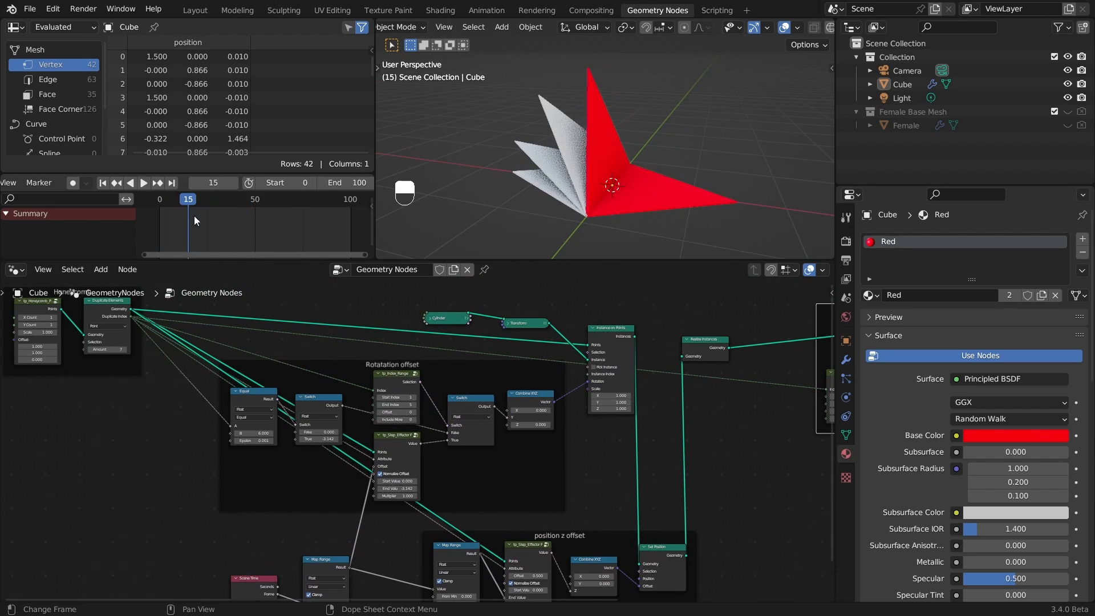
- Set both the X Count and Y Count of the honeycomb points node to 10
{"action": "left_click_drag", "start_coordinate": [186, 433], "coordinate": [285, 419], "text": "ctrl+alt"}
{"action": "left_click_drag", "start_coordinate": [102, 351], "coordinate": [267, 404], "text": "alt+shift"}
{"action": "left_click_drag", "start_coordinate": [346, 468], "coordinate": [468, 366], "text": "ctrl+alt"}
{"action": "left_click_drag", "start_coordinate": [301, 296], "coordinate": [345, 367], "text": "alt+shift"}
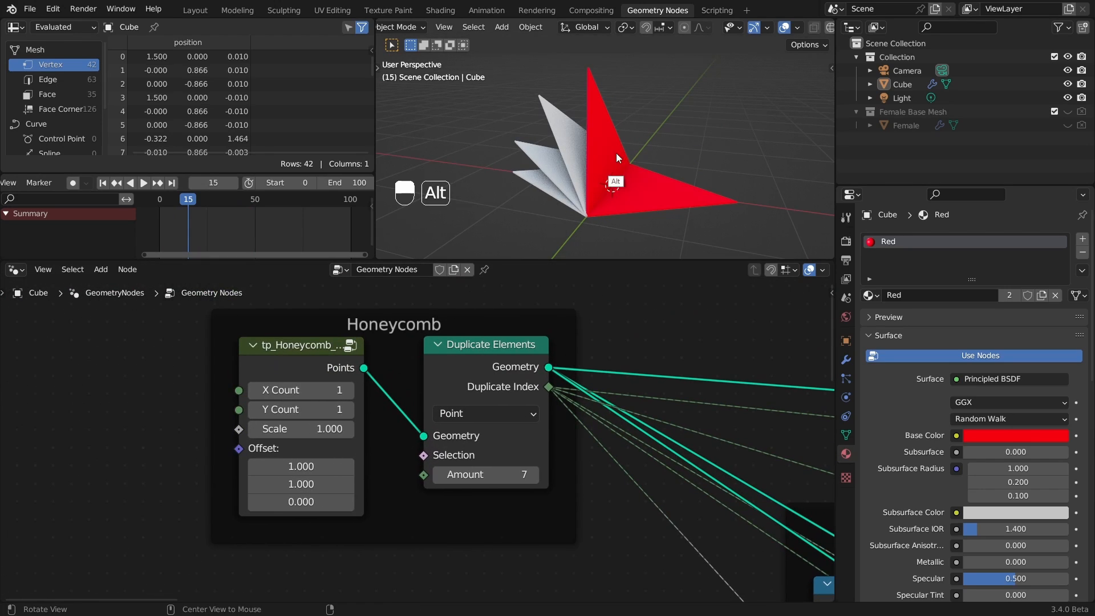
{"action": "left_click_drag", "start_coordinate": [616, 153], "coordinate": [614, 157], "text": "alt"}
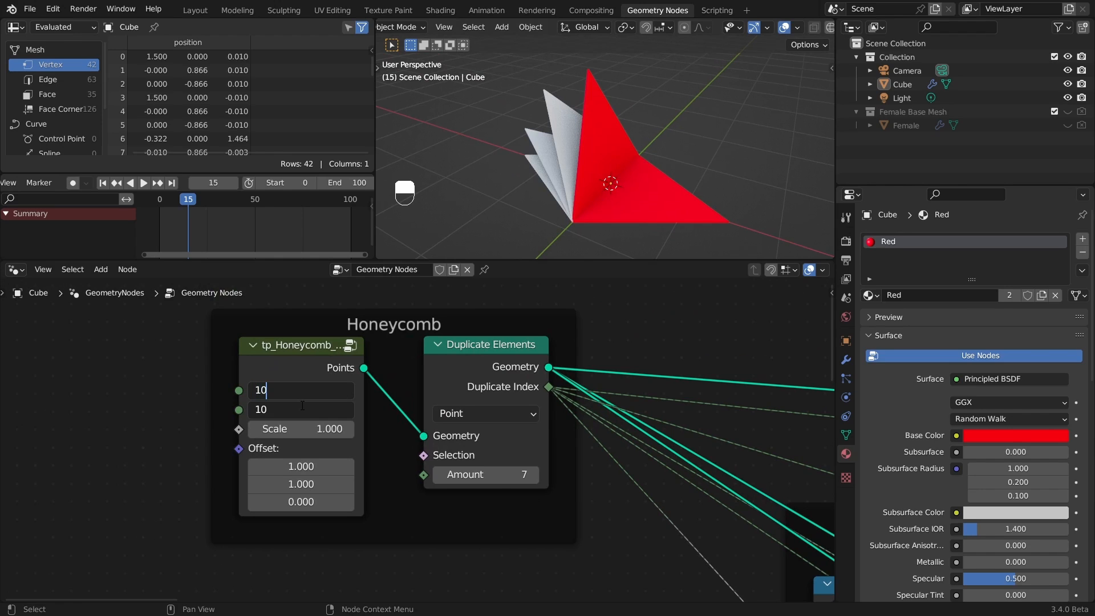
{"action": "type", "text": "10"}
{"action": "key", "text": "Return"}
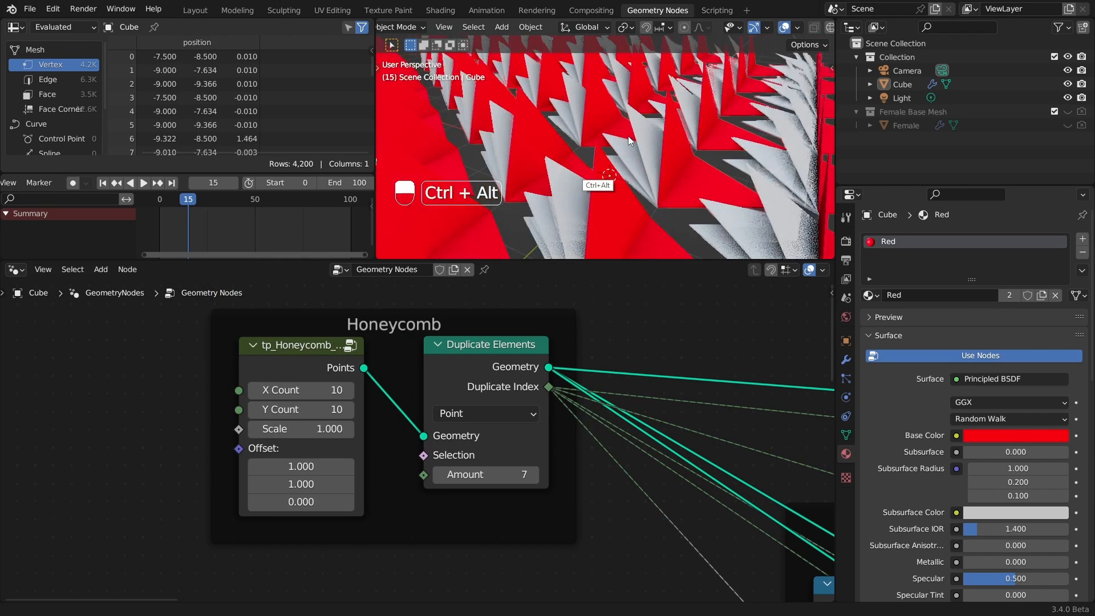
- Using a top wireframe view at frame 0, tighten the honeycomb grid with Scale 0.730 and an X Offset of 0.690
{"action": "left_click_drag", "start_coordinate": [628, 135], "coordinate": [593, 166], "text": "ctrl+alt"}
{"action": "left_click_drag", "start_coordinate": [226, 187], "coordinate": [196, 201]}
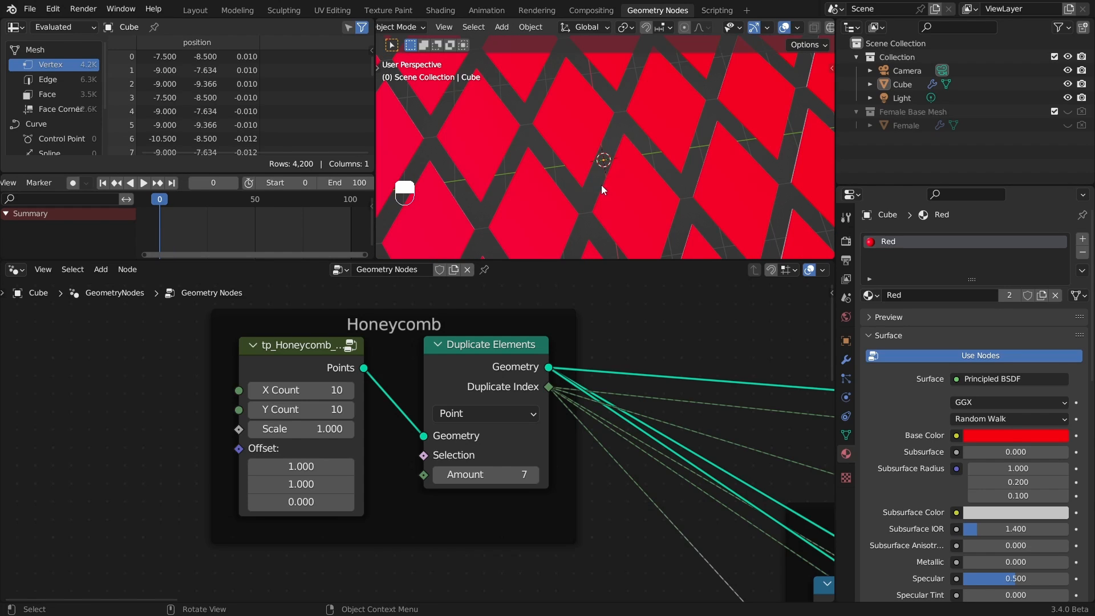
{"action": "key", "text": "grave"}
{"action": "left_click", "coordinate": [586, 118]}
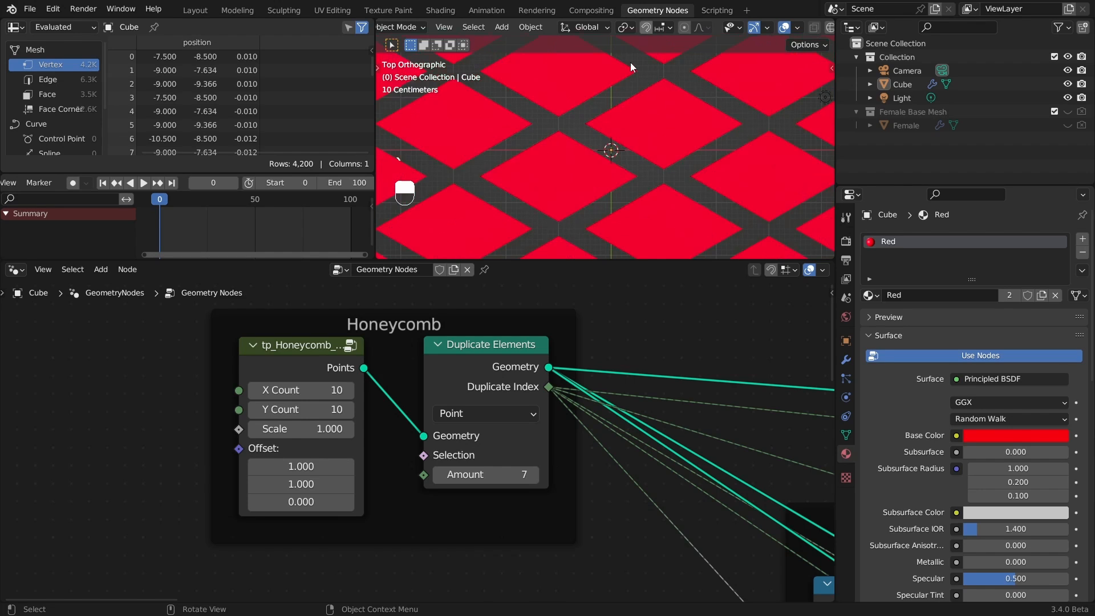
{"action": "mouse_move", "coordinate": [613, 199]}
{"action": "left_mouse_down", "text": "ctrl+alt"}
{"action": "mouse_move", "coordinate": [509, 145]}
{"action": "mouse_move", "coordinate": [614, 175]}
{"action": "mouse_move", "coordinate": [655, 136]}
{"action": "mouse_move", "coordinate": [633, 171]}
{"action": "left_mouse_up", "text": "ctrl+alt"}
{"action": "key", "text": "shift+z"}
{"action": "left_click_drag", "start_coordinate": [394, 475], "coordinate": [502, 422], "text": "ctrl+alt"}
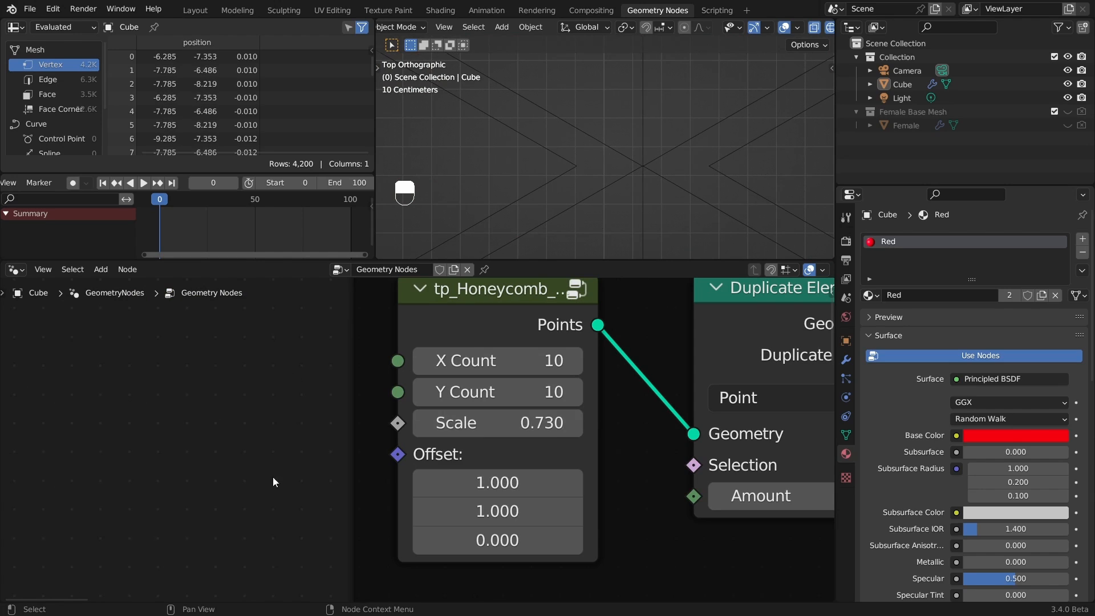
{"action": "left_click_drag", "start_coordinate": [527, 482], "coordinate": [473, 482], "text": "shift"}
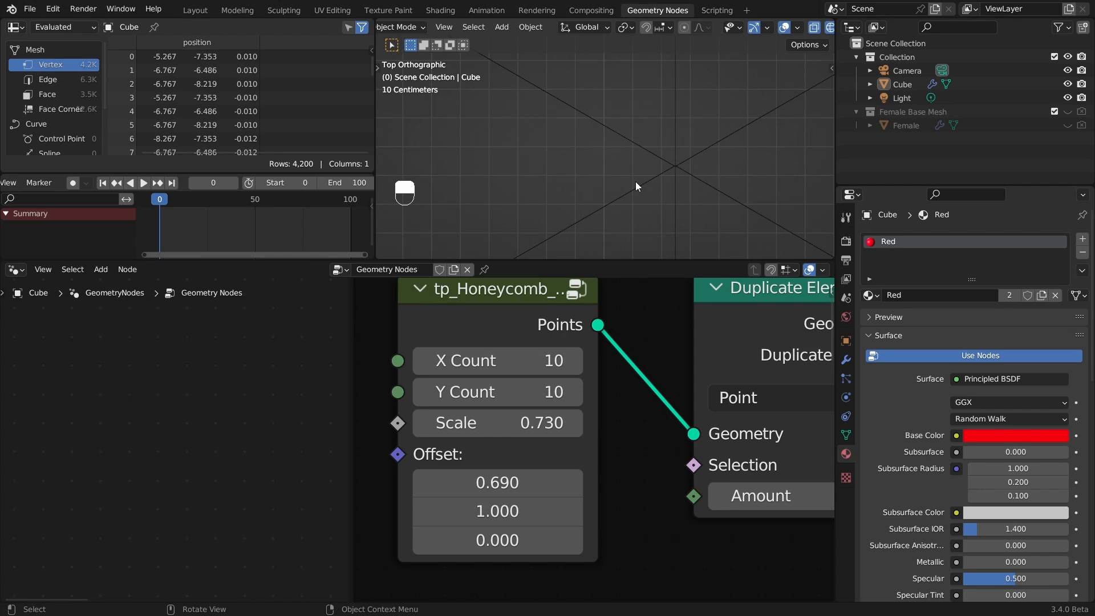
- Return to the solid perspective view and play back the whole honeycomb grid of fans unfolding
{"action": "key", "text": "shift+z"}
{"action": "mouse_move", "coordinate": [655, 183]}
{"action": "middle_mouse_down", "text": "alt"}
{"action": "mouse_move", "coordinate": [634, 206]}
{"action": "mouse_move", "coordinate": [614, 194]}
{"action": "mouse_move", "coordinate": [625, 213]}
{"action": "middle_mouse_up", "text": "alt"}
{"action": "middle_click_drag", "start_coordinate": [625, 212], "coordinate": [645, 163], "text": "alt+shift"}
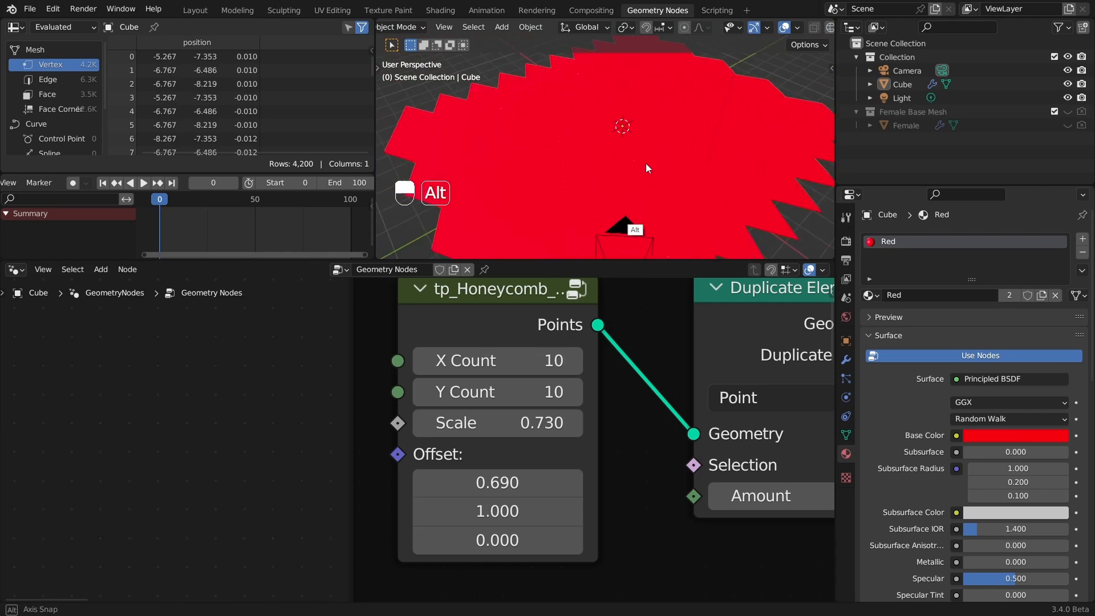
{"action": "key", "text": "space"}
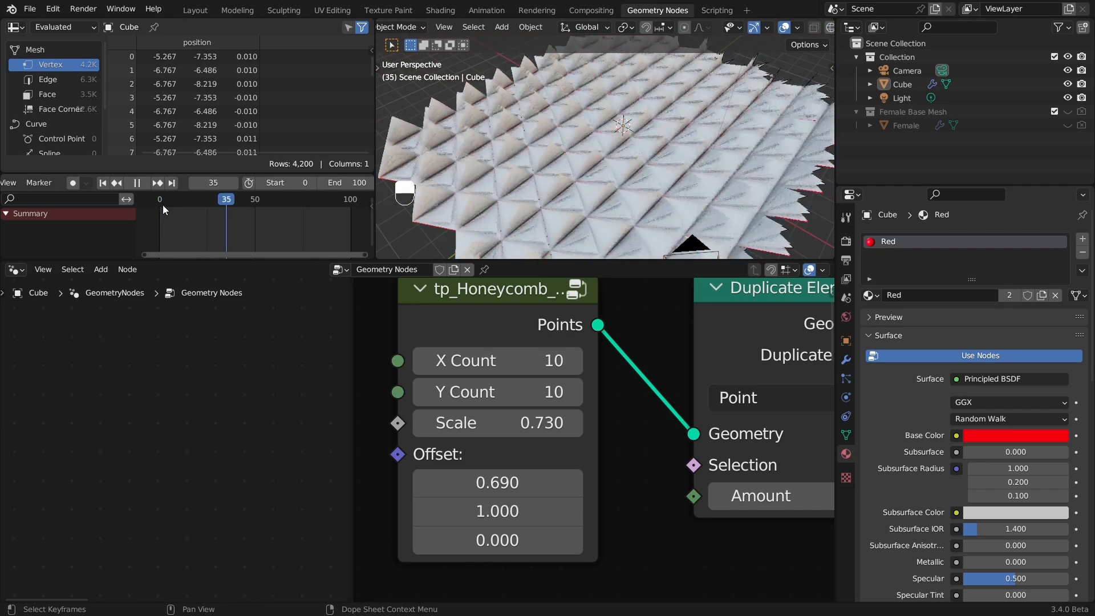
{"action": "left_click", "coordinate": [162, 204]}
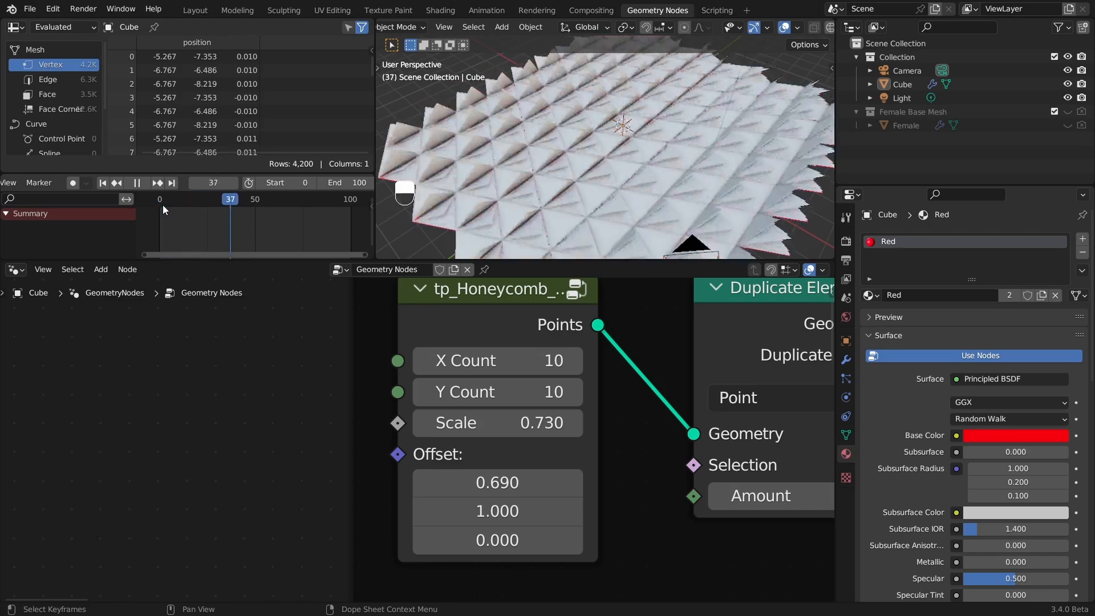
{"action": "left_click_drag", "start_coordinate": [383, 188], "coordinate": [533, 160], "text": "ctrl+alt"}
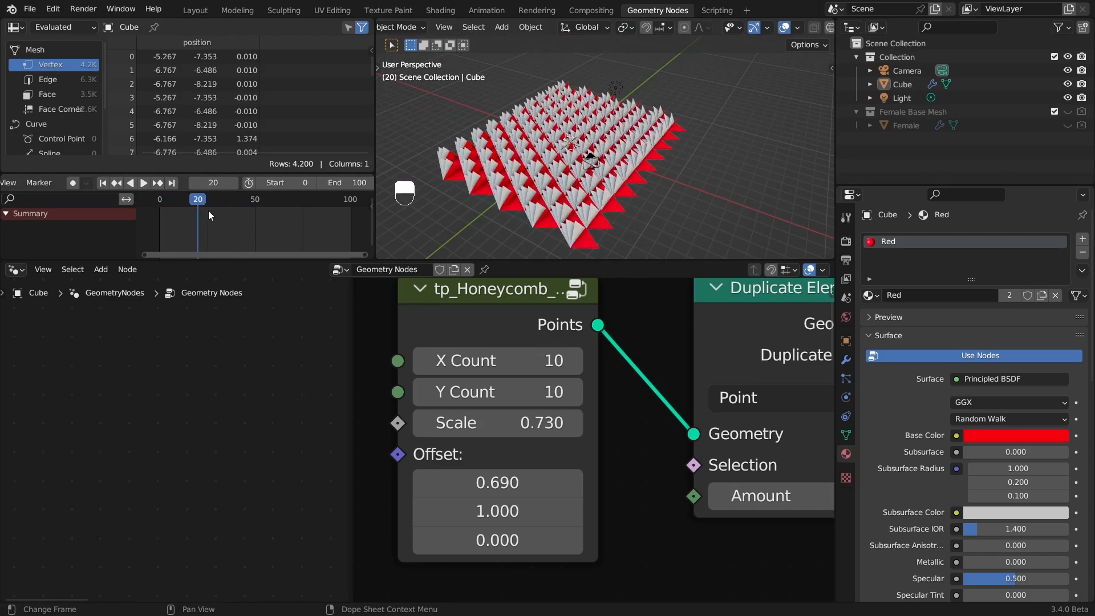
- Scrub and replay the honeycomb fan animation, stopping with the fans half open and inspecting the grid up close
{"action": "left_click_drag", "start_coordinate": [201, 206], "coordinate": [231, 206]}
{"action": "left_click_drag", "start_coordinate": [456, 165], "coordinate": [484, 163], "text": "alt"}
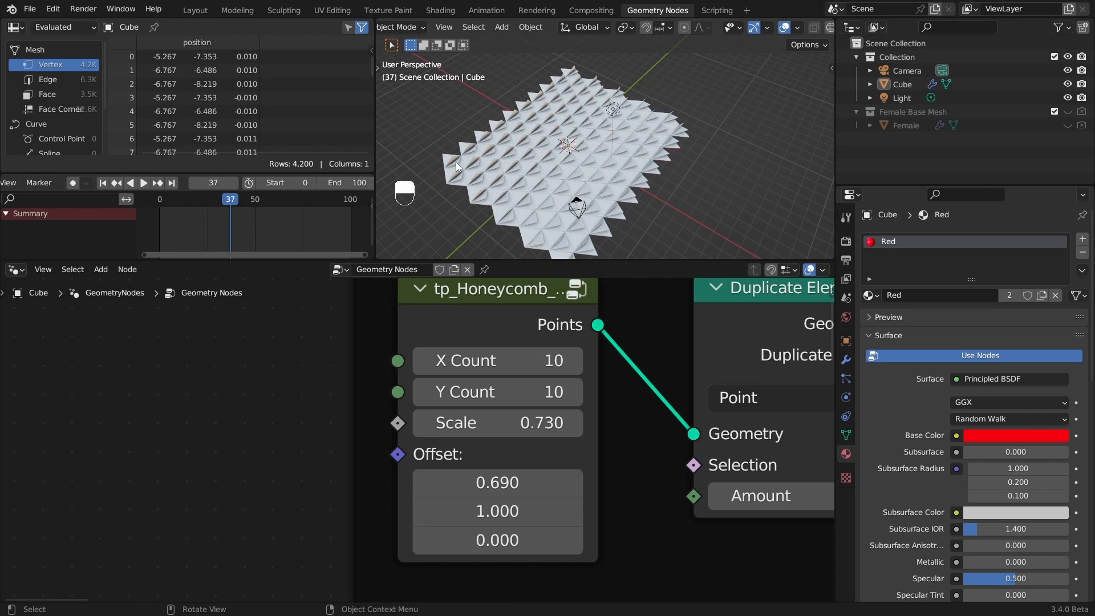
{"action": "key", "text": "shift+Left"}
{"action": "key", "text": "space"}
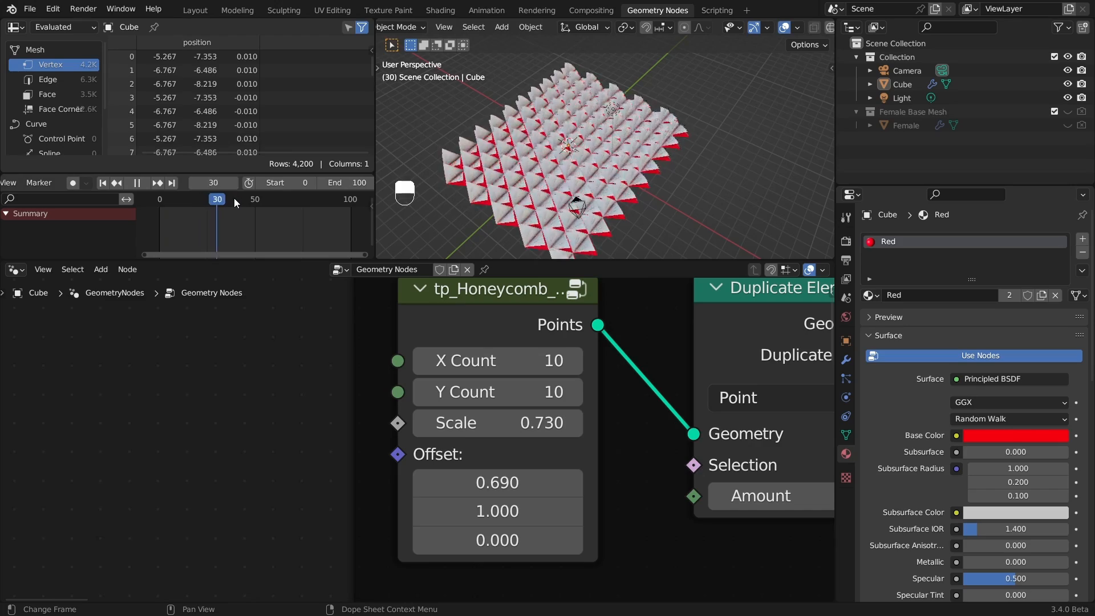
{"action": "key", "text": "space"}
{"action": "left_click_drag", "start_coordinate": [536, 214], "coordinate": [578, 197], "text": "ctrl+alt"}
{"action": "left_click_drag", "start_coordinate": [611, 124], "coordinate": [606, 183], "text": "ctrl+alt"}
{"action": "mouse_move", "coordinate": [596, 126]}
{"action": "left_mouse_down", "text": "alt+shift"}
{"action": "mouse_move", "coordinate": [615, 107]}
{"action": "mouse_move", "coordinate": [594, 123]}
{"action": "left_mouse_up", "text": "alt+shift"}
{"action": "left_click_drag", "start_coordinate": [582, 135], "coordinate": [576, 145], "text": "alt"}
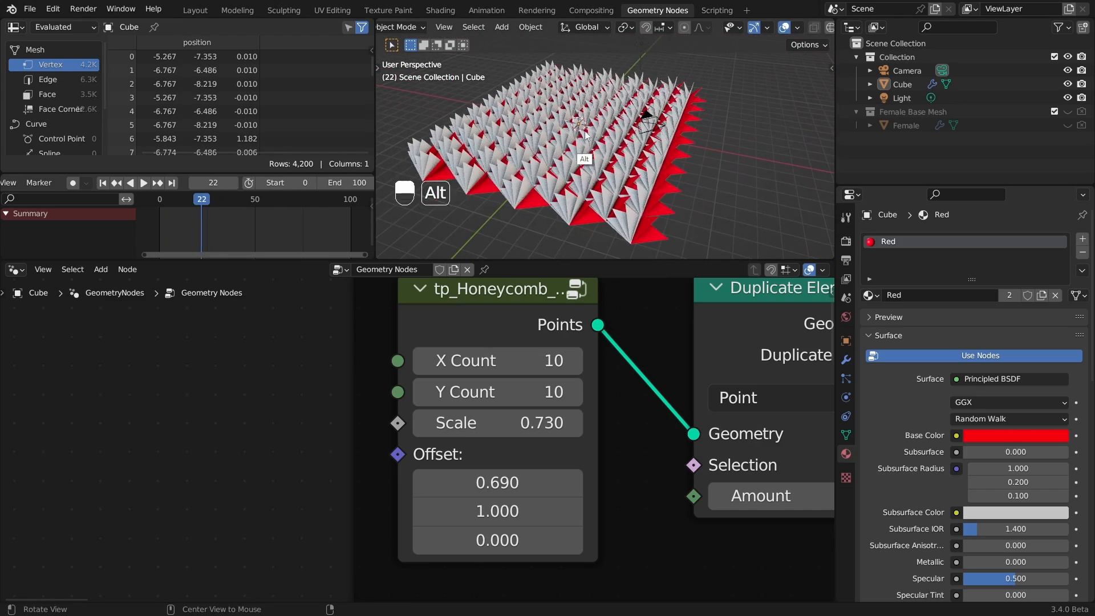
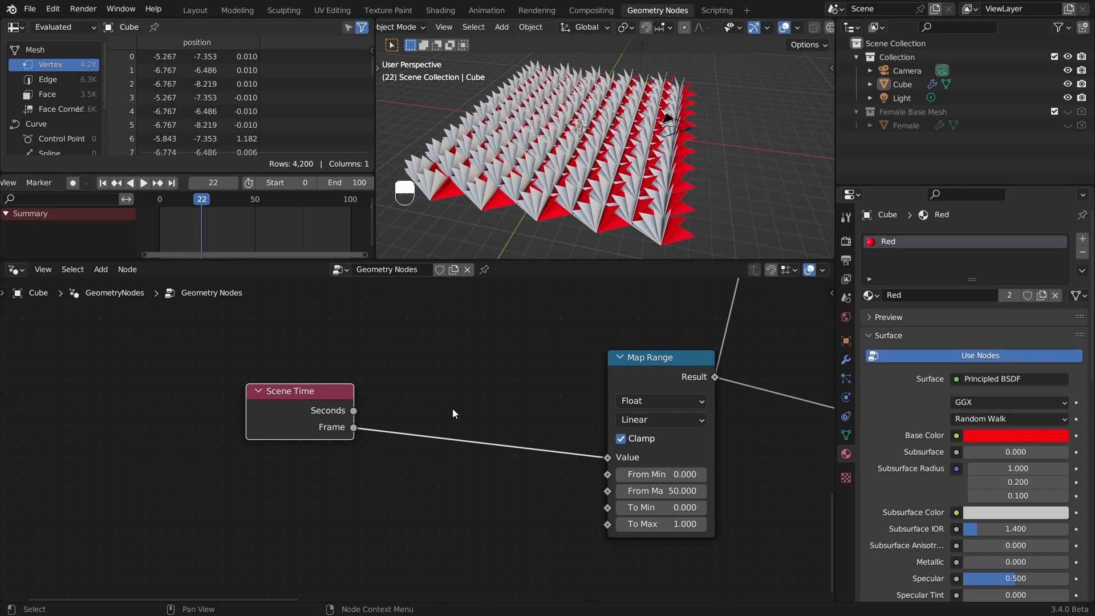
- Insert a Math node set to Add between the Scene Time Frame output and the Map Range Value input
{"action": "key", "text": "shift+a"}
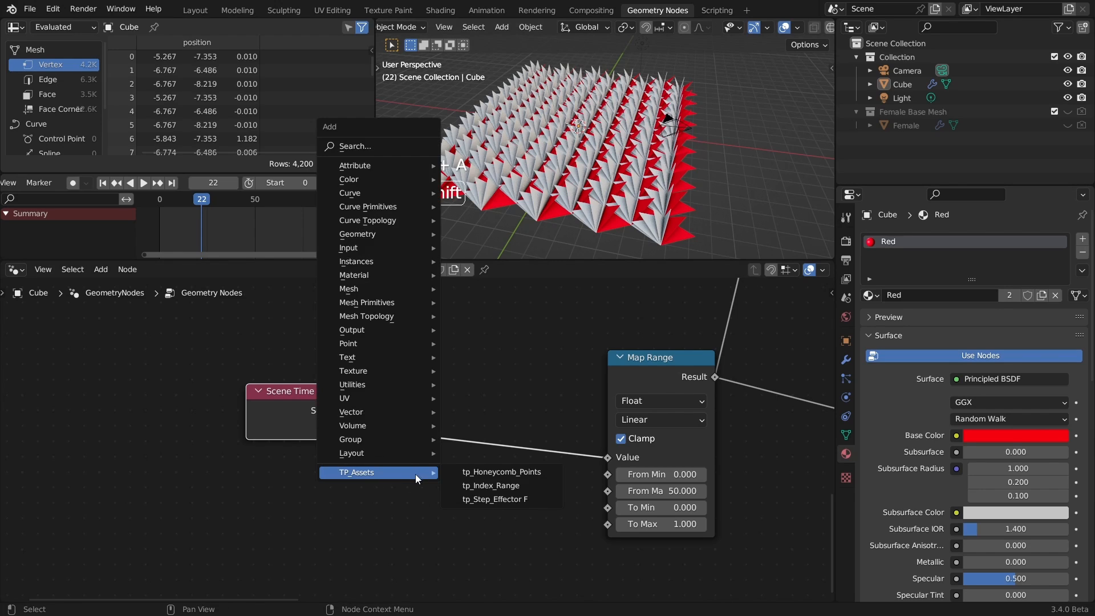
{"action": "left_click", "coordinate": [369, 561]}
{"action": "key", "text": "1"}
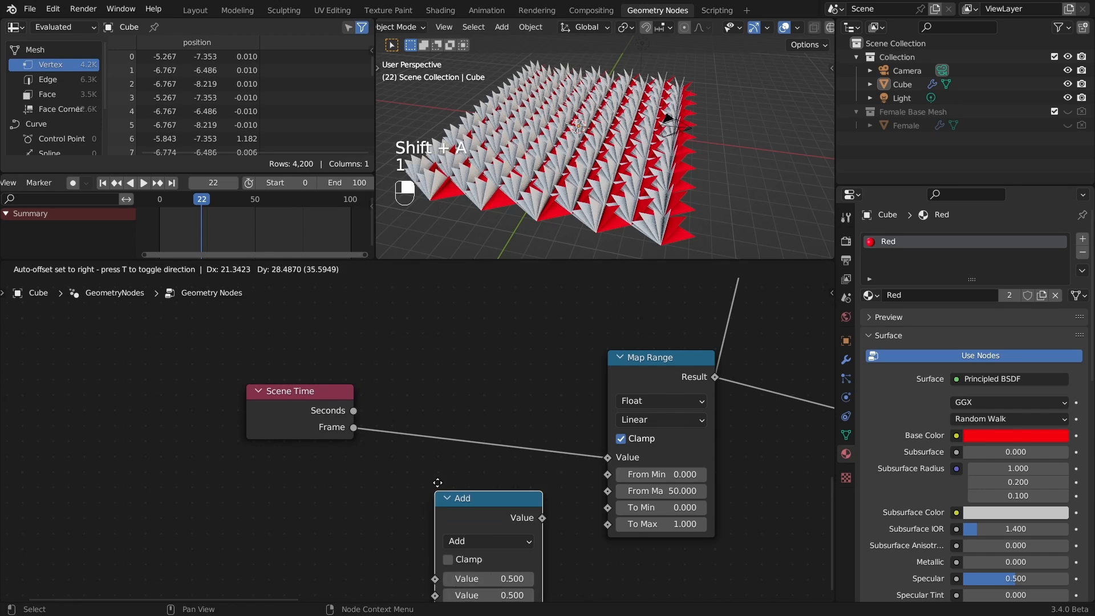
{"action": "left_click", "coordinate": [436, 386]}
{"action": "left_click_drag", "start_coordinate": [398, 502], "coordinate": [409, 503], "text": "ctrl+alt"}
{"action": "middle_click_drag", "start_coordinate": [409, 502], "coordinate": [423, 471]}
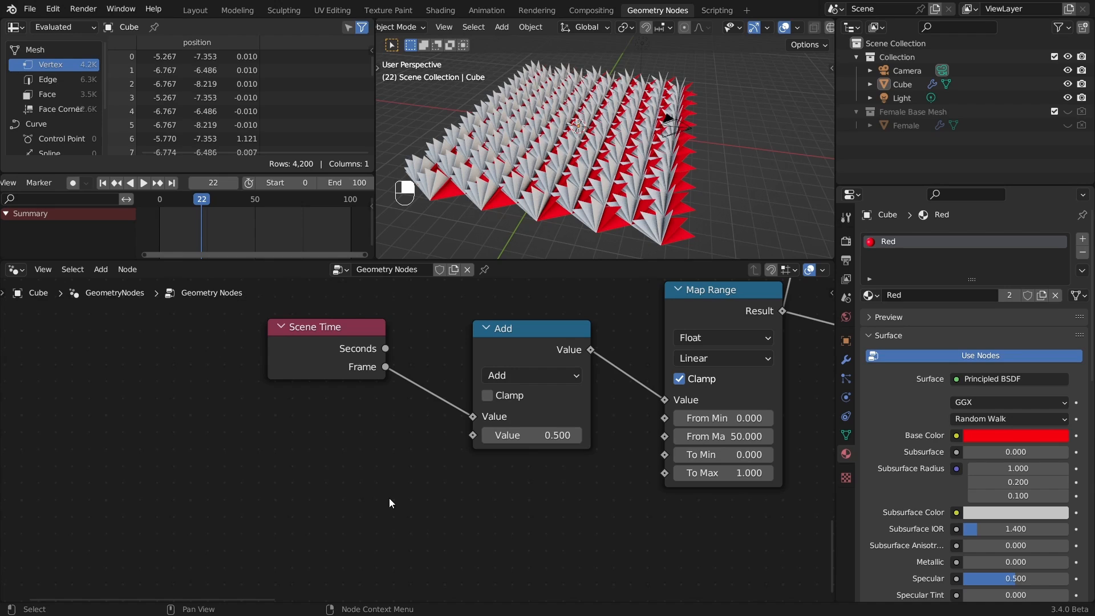
- Add an Index node below Scene Time and connect it to the Add node's second Value input
{"action": "key", "text": "shift+a"}
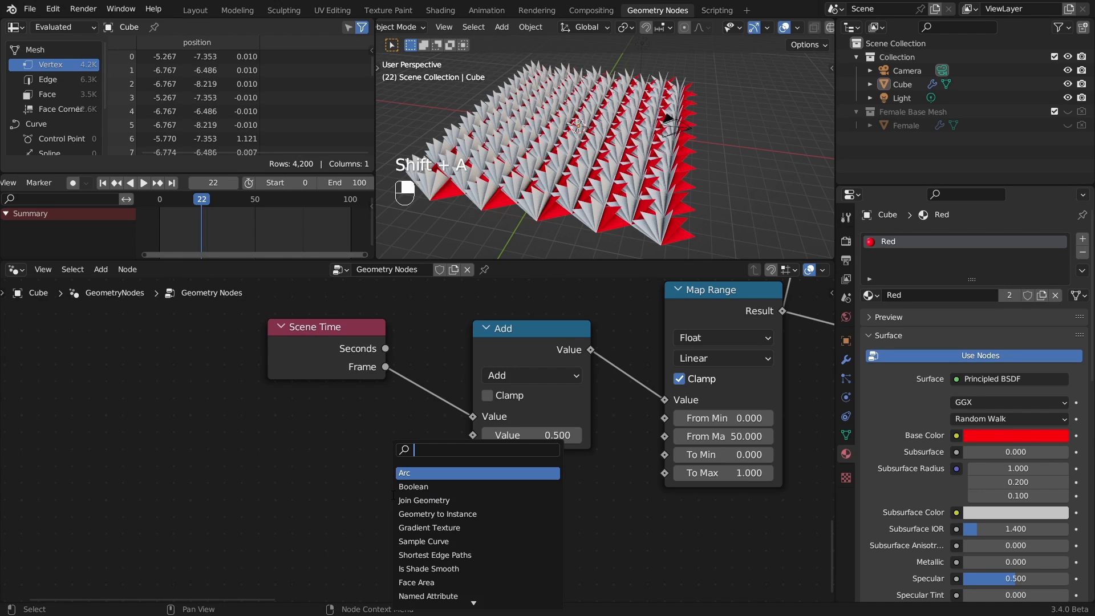
{"action": "type", "text": "index"}
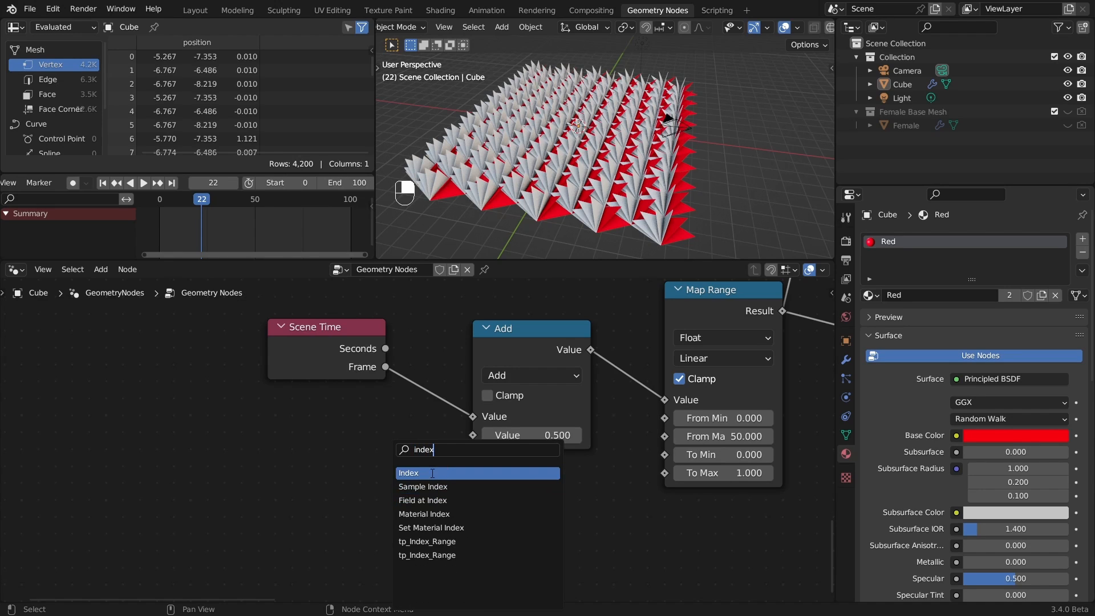
{"action": "key", "text": "Return"}
{"action": "left_click", "coordinate": [445, 460]}
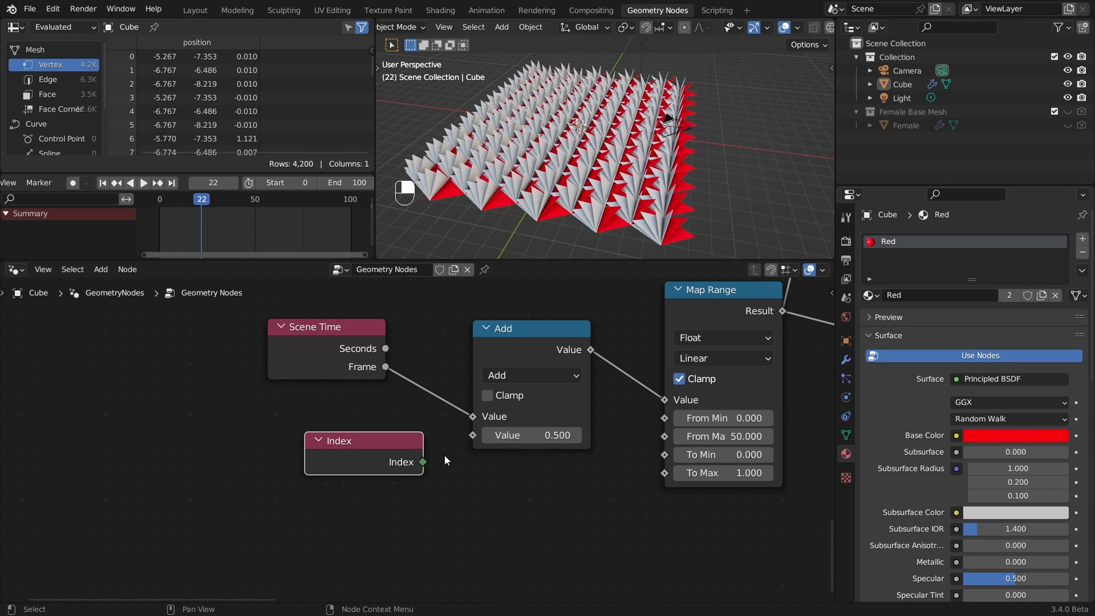
{"action": "left_click_drag", "start_coordinate": [405, 437], "coordinate": [473, 435]}
{"action": "left_click_drag", "start_coordinate": [395, 460], "coordinate": [349, 467]}
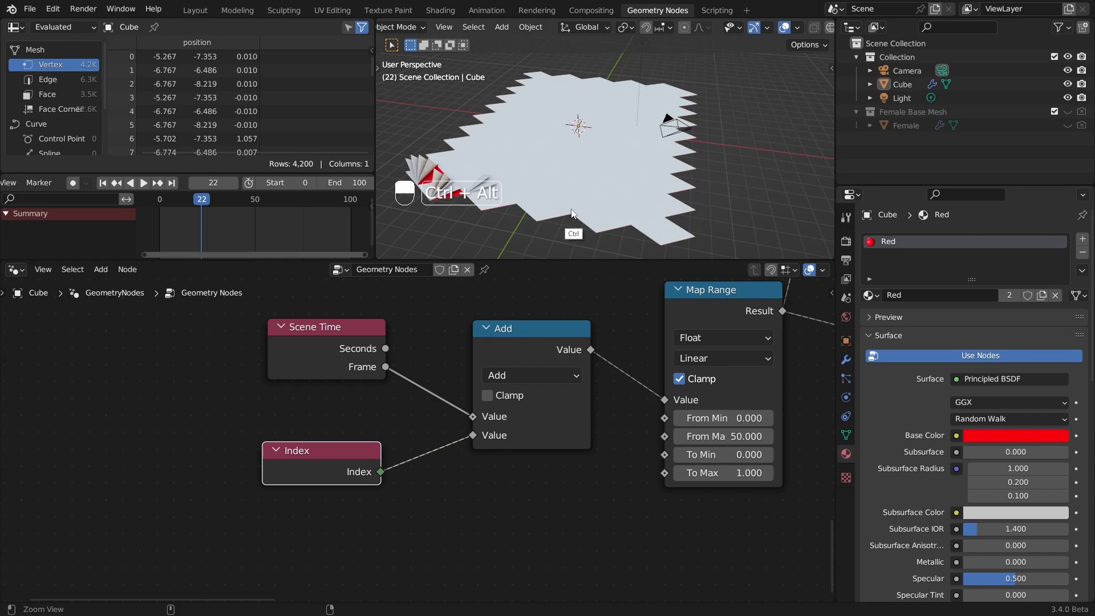
- Play and scrub the animation back to frame 0 to check the index-based offset across the grid
{"action": "left_click_drag", "start_coordinate": [595, 148], "coordinate": [595, 151], "text": "alt"}
{"action": "left_click_drag", "start_coordinate": [204, 199], "coordinate": [160, 199]}
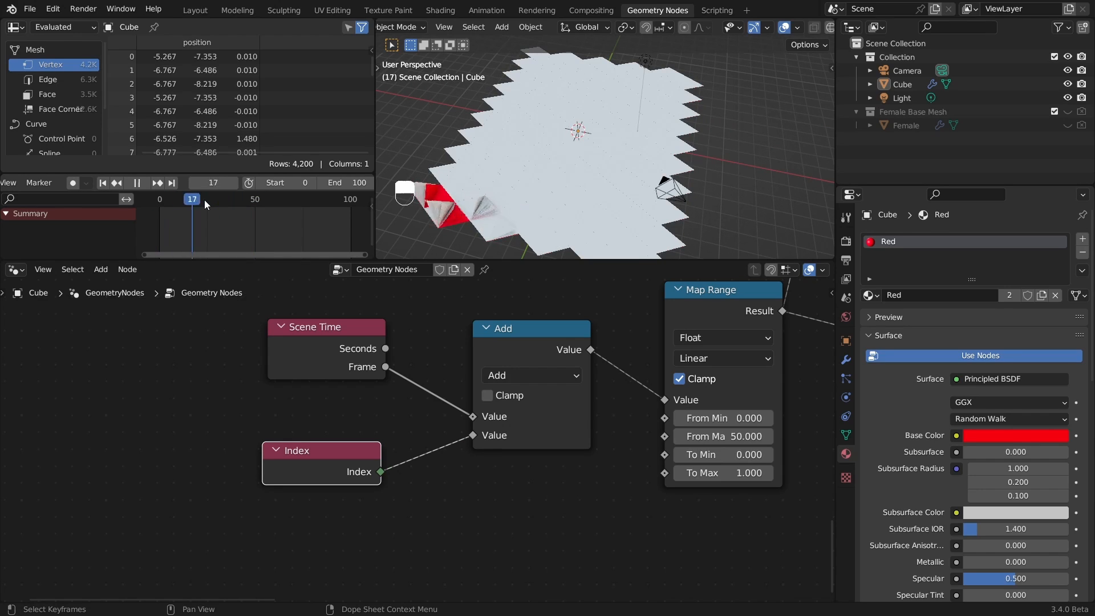
{"action": "key", "text": "space"}
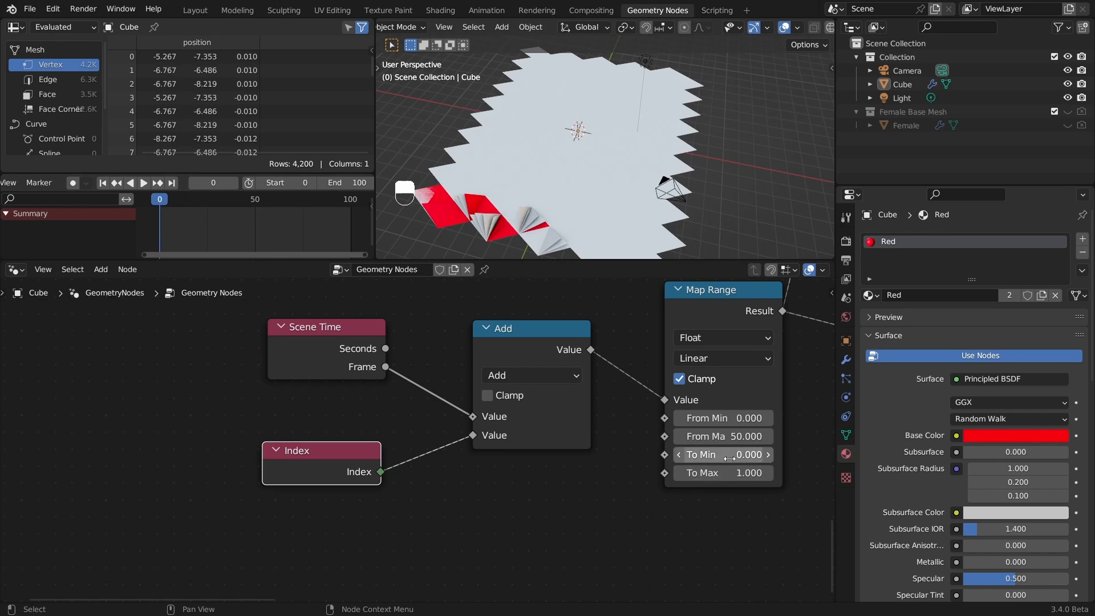
{"action": "left_click_drag", "start_coordinate": [742, 455], "coordinate": [699, 473]}
{"action": "key", "text": "ctrl+z"}
{"action": "key", "text": "ctrl+z"}
- Spread out the Scene Time, Index, Add and Normalized values nodes to make room between Scene Time and Add
{"action": "left_click_drag", "start_coordinate": [699, 473], "coordinate": [490, 505], "text": "ctrl+alt"}
{"action": "left_click_drag", "start_coordinate": [558, 496], "coordinate": [618, 499], "text": "alt+shift"}
{"action": "left_click_drag", "start_coordinate": [528, 428], "coordinate": [515, 405]}
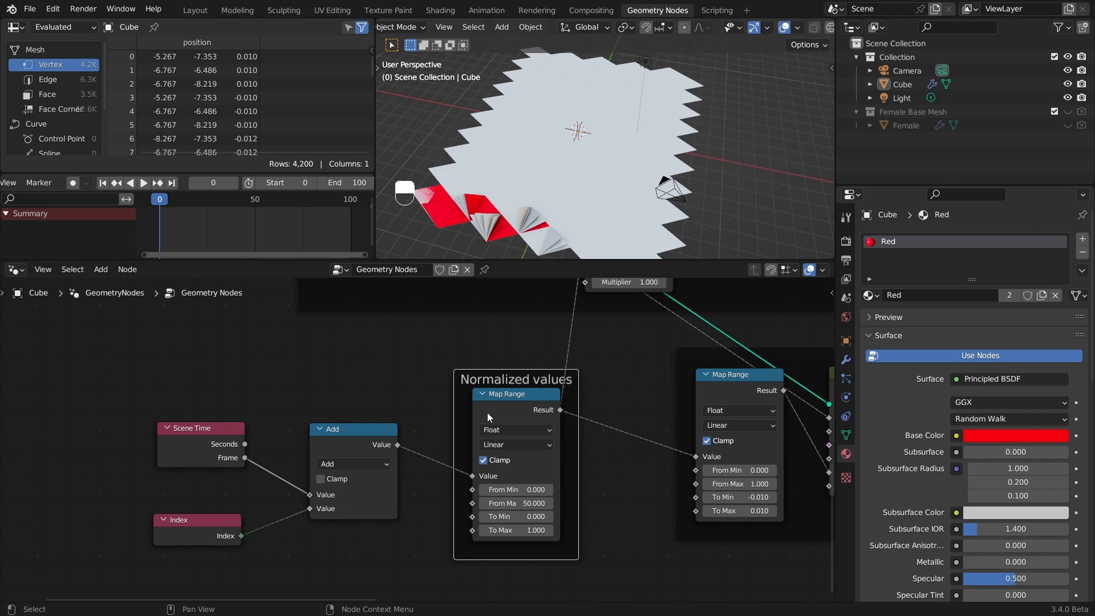
{"action": "mouse_move", "coordinate": [513, 411]}
{"action": "left_mouse_down", "text": "ctrl+alt"}
{"action": "mouse_move", "coordinate": [478, 425]}
{"action": "mouse_move", "coordinate": [531, 431]}
{"action": "mouse_move", "coordinate": [513, 409]}
{"action": "left_mouse_up", "text": "ctrl+alt"}
{"action": "left_click_drag", "start_coordinate": [632, 394], "coordinate": [586, 390], "text": "alt+shift"}
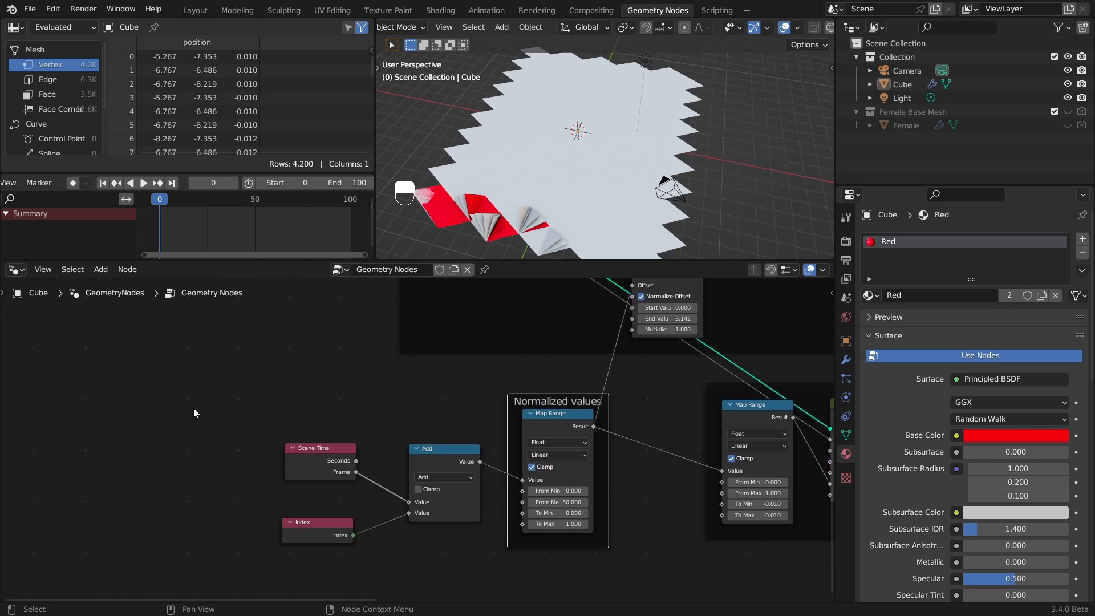
{"action": "left_click_drag", "start_coordinate": [196, 409], "coordinate": [502, 554]}
{"action": "left_click_drag", "start_coordinate": [234, 406], "coordinate": [425, 551]}
{"action": "left_click_drag", "start_coordinate": [428, 455], "coordinate": [332, 408]}
{"action": "left_click", "coordinate": [345, 510]}
{"action": "left_click_drag", "start_coordinate": [346, 510], "coordinate": [582, 446], "text": "ctrl+alt"}
{"action": "left_click_drag", "start_coordinate": [387, 386], "coordinate": [211, 380]}
{"action": "left_click_drag", "start_coordinate": [374, 472], "coordinate": [392, 526]}
- Insert a second Map Range node between the Scene Time Frame output and the Add node, and tidy the node positions
{"action": "left_click", "coordinate": [330, 464]}
{"action": "key", "text": "3"}
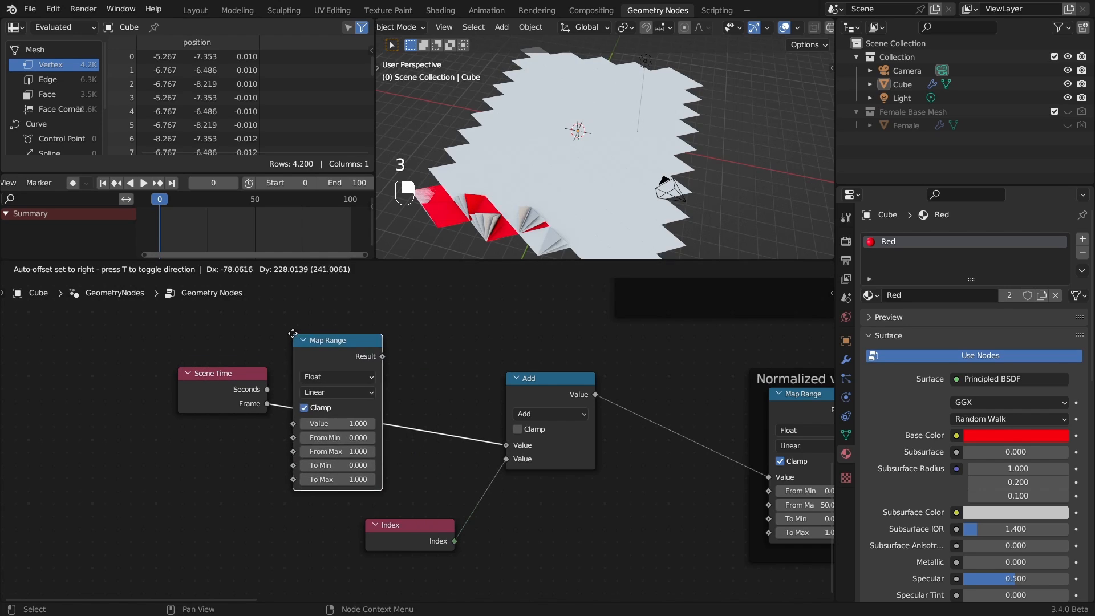
{"action": "left_click", "coordinate": [316, 332]}
{"action": "left_click_drag", "start_coordinate": [374, 479], "coordinate": [383, 491], "text": "ctrl+alt"}
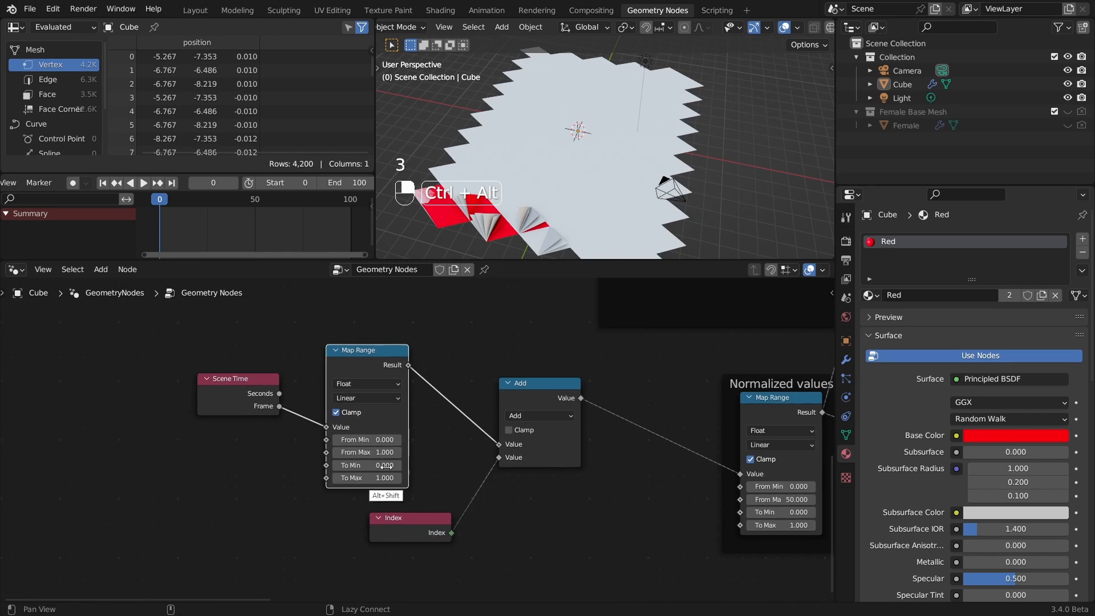
{"action": "left_click_drag", "start_coordinate": [536, 439], "coordinate": [444, 432], "text": "alt"}
{"action": "left_click_drag", "start_coordinate": [672, 403], "coordinate": [673, 396]}
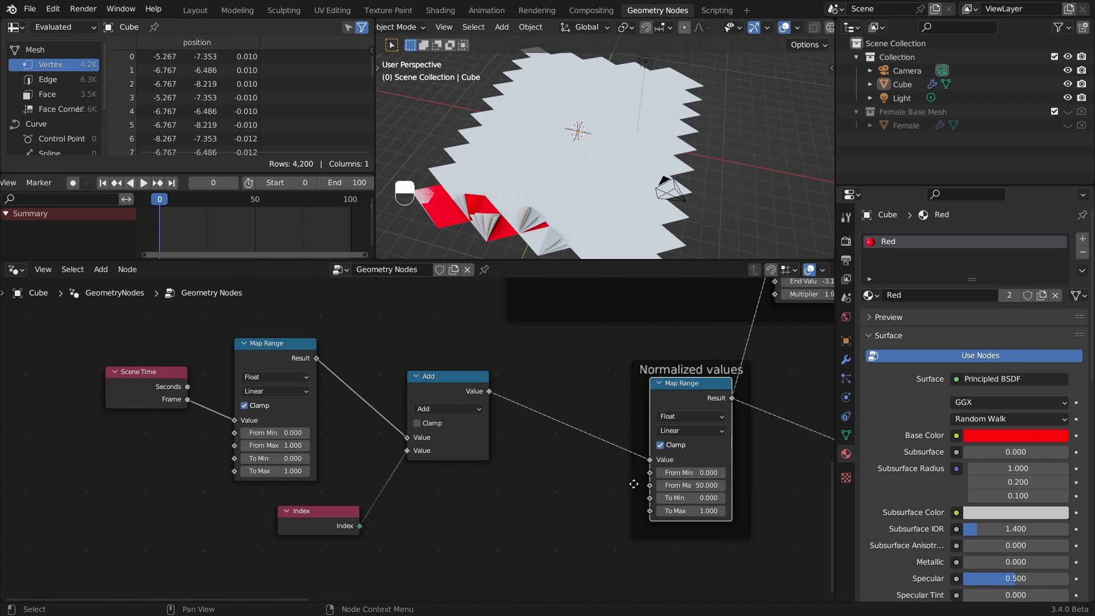
{"action": "left_click_drag", "start_coordinate": [270, 369], "coordinate": [275, 371]}
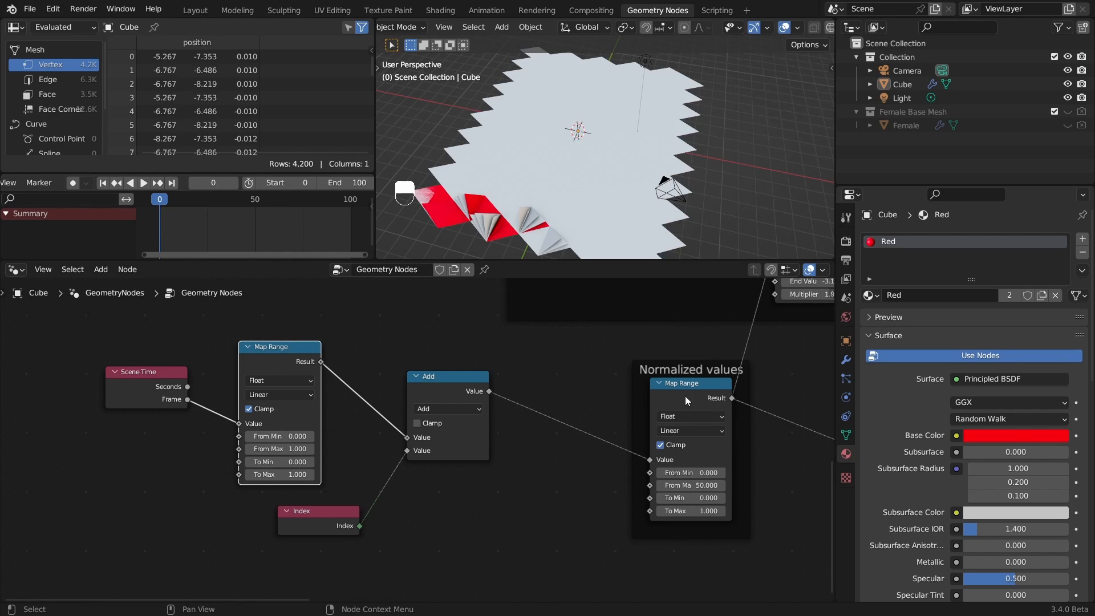
{"action": "left_click_drag", "start_coordinate": [688, 401], "coordinate": [685, 398]}
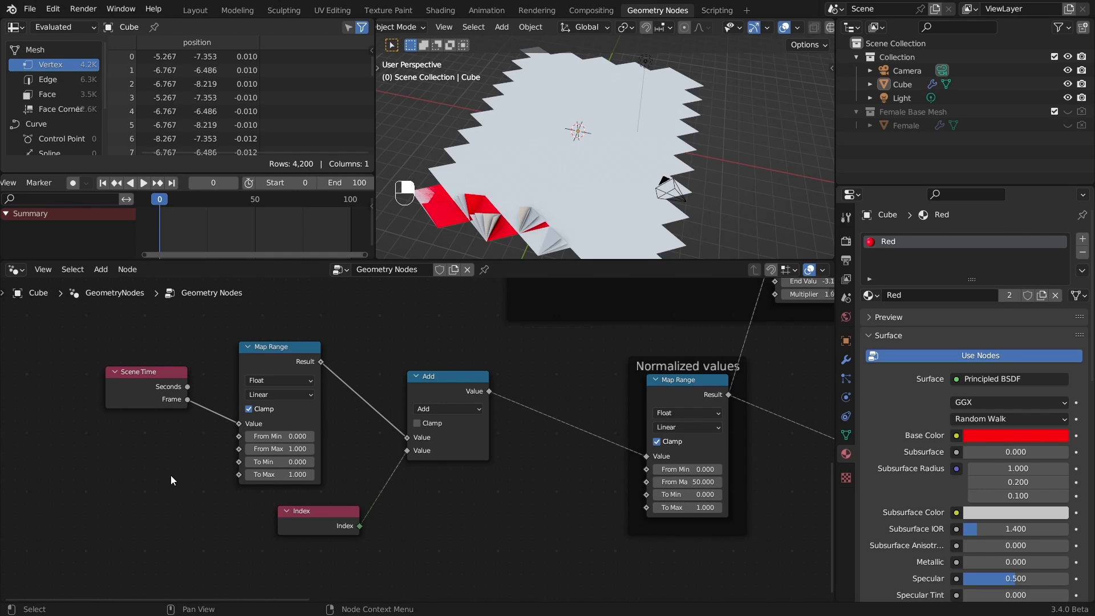
- Add a Value node below the Scene Time node
{"action": "key", "text": "shift+a"}
{"action": "left_click", "coordinate": [139, 149]}
{"action": "type", "text": "vol"}
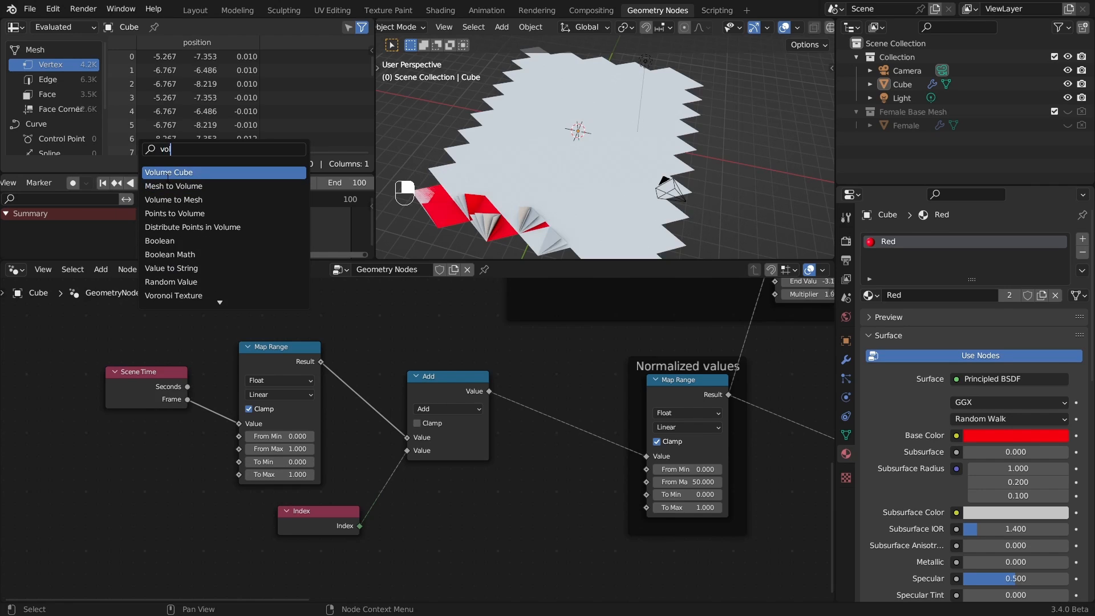
{"action": "key", "text": "BackSpace"}
{"action": "key", "text": "BackSpace"}
{"action": "type", "text": "al"}
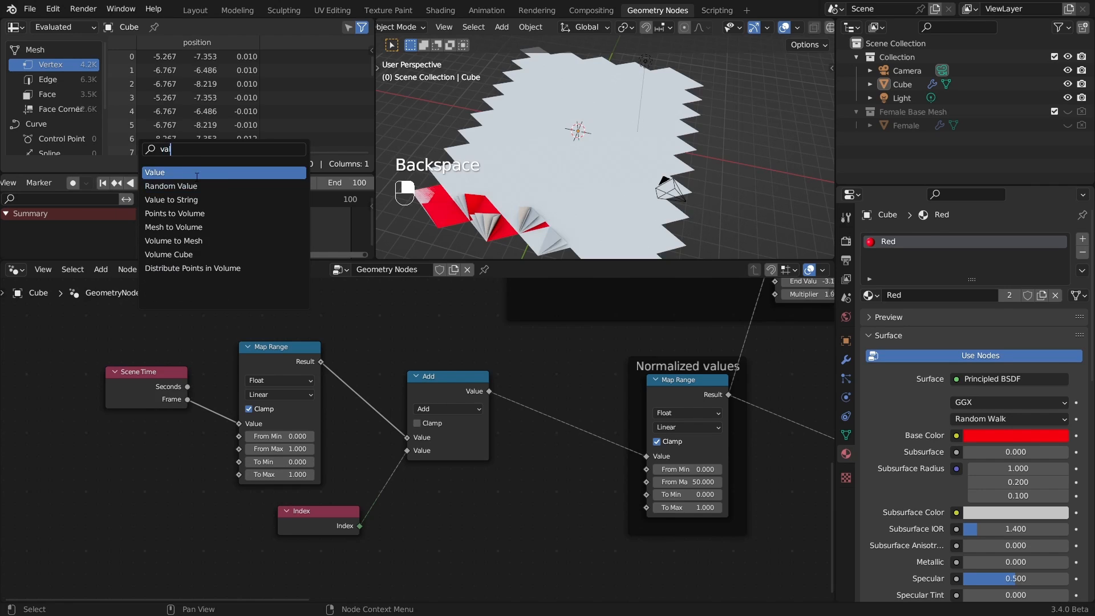
{"action": "key", "text": "Return"}
{"action": "left_click", "coordinate": [138, 480]}
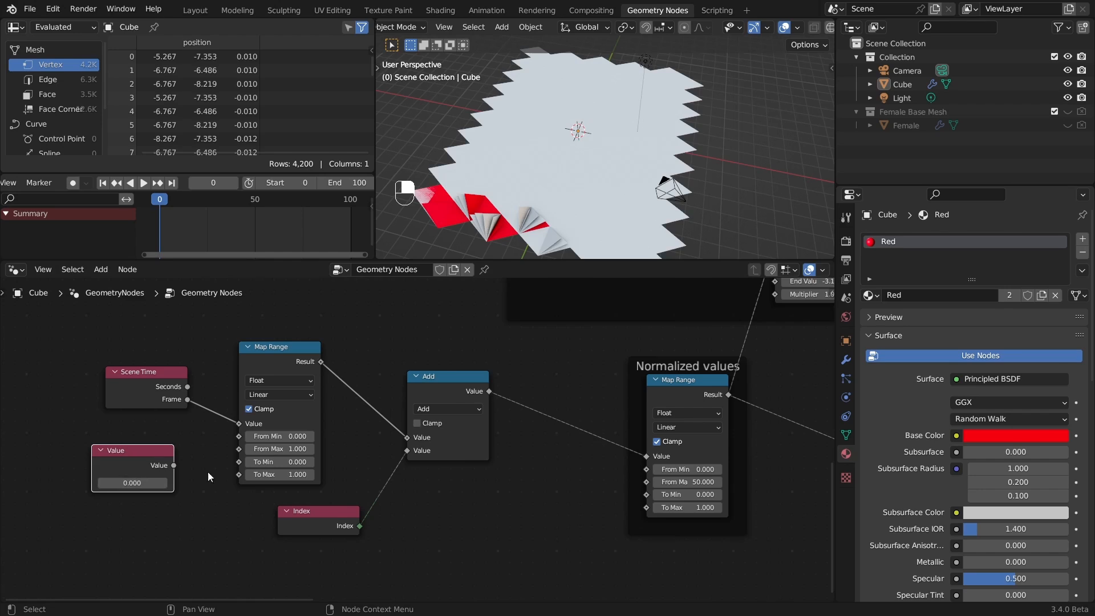
- Duplicate the Value node below itself and label the two nodes Start frame and End frame
{"action": "left_click_drag", "start_coordinate": [140, 453], "coordinate": [143, 441]}
{"action": "key", "text": "shift+d"}
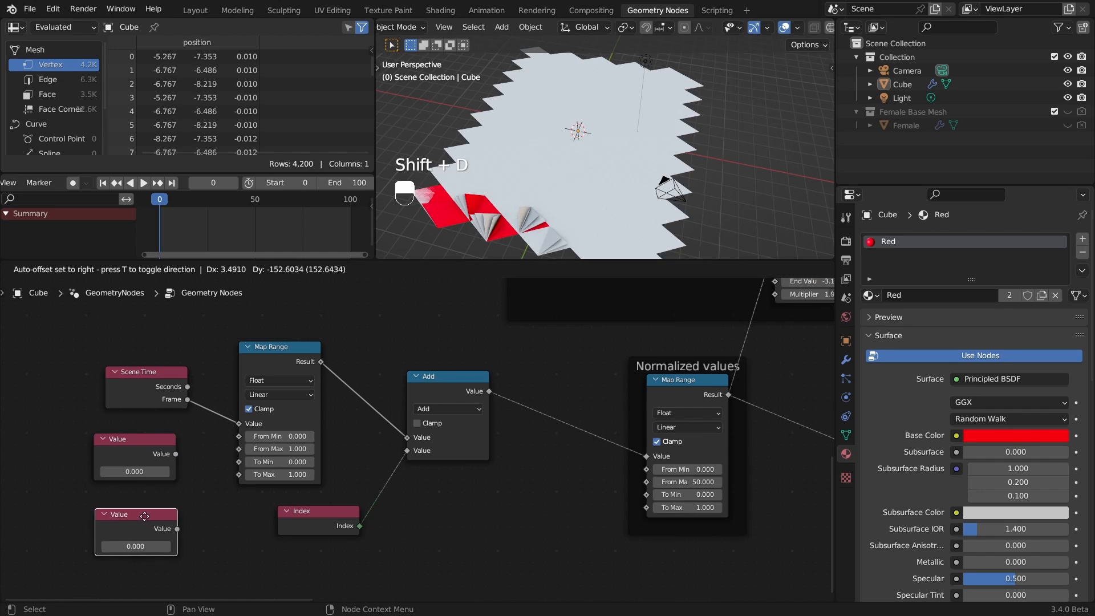
{"action": "left_click", "coordinate": [146, 504]}
{"action": "key", "text": "F2"}
{"action": "type", "text": "End frame"}
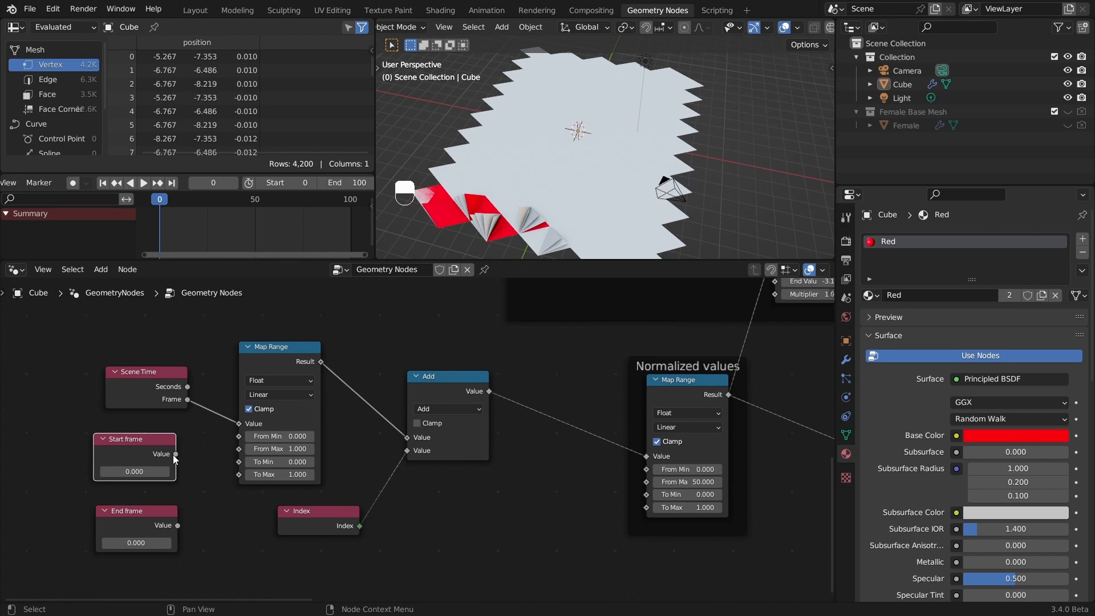
- Connect Start frame to From Min and End frame to From Max on both the new and the Normalized values Map Range nodes
{"action": "left_click_drag", "start_coordinate": [176, 454], "coordinate": [239, 436]}
{"action": "mouse_move", "coordinate": [178, 525]}
{"action": "left_mouse_down"}
{"action": "mouse_move", "coordinate": [192, 491]}
{"action": "mouse_move", "coordinate": [177, 525]}
{"action": "left_mouse_up"}
{"action": "left_click_drag", "start_coordinate": [176, 454], "coordinate": [646, 469]}
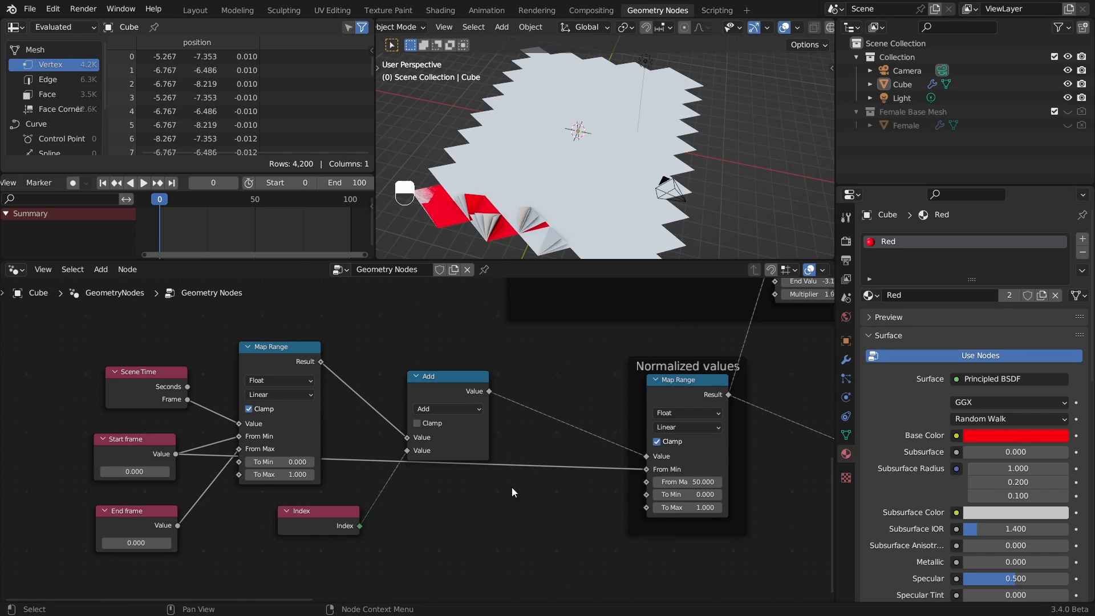
{"action": "left_click_drag", "start_coordinate": [179, 525], "coordinate": [647, 482]}
- Move the Start frame and End frame nodes closer together and set the End frame value to 100
{"action": "left_click_drag", "start_coordinate": [145, 451], "coordinate": [146, 442]}
{"action": "left_click_drag", "start_coordinate": [139, 512], "coordinate": [145, 488]}
{"action": "left_click", "coordinate": [140, 520]}
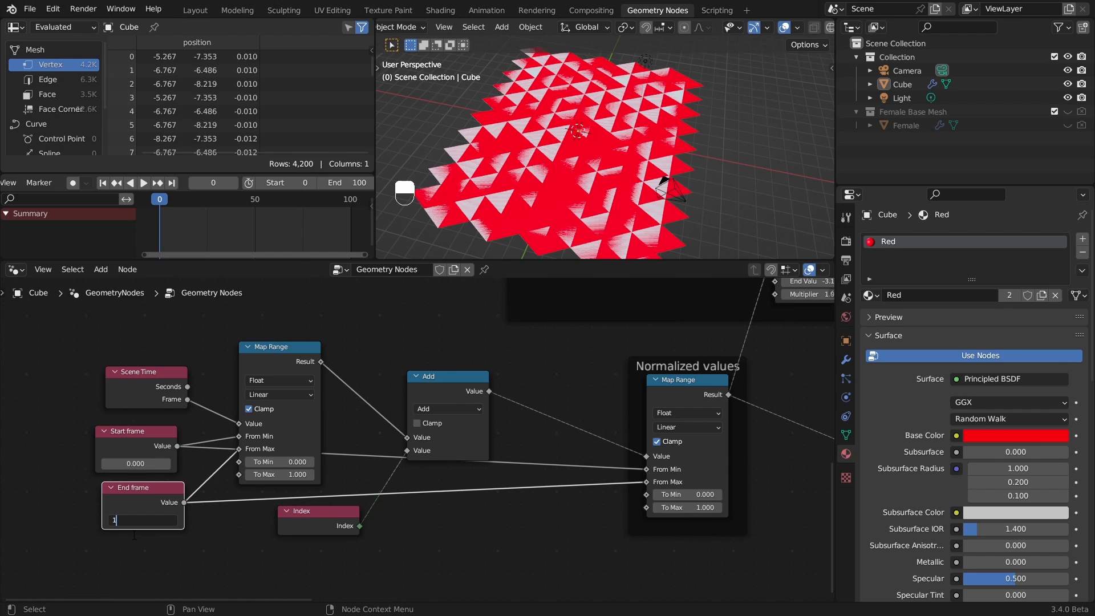
{"action": "type", "text": "100"}
{"action": "key", "text": "Return"}
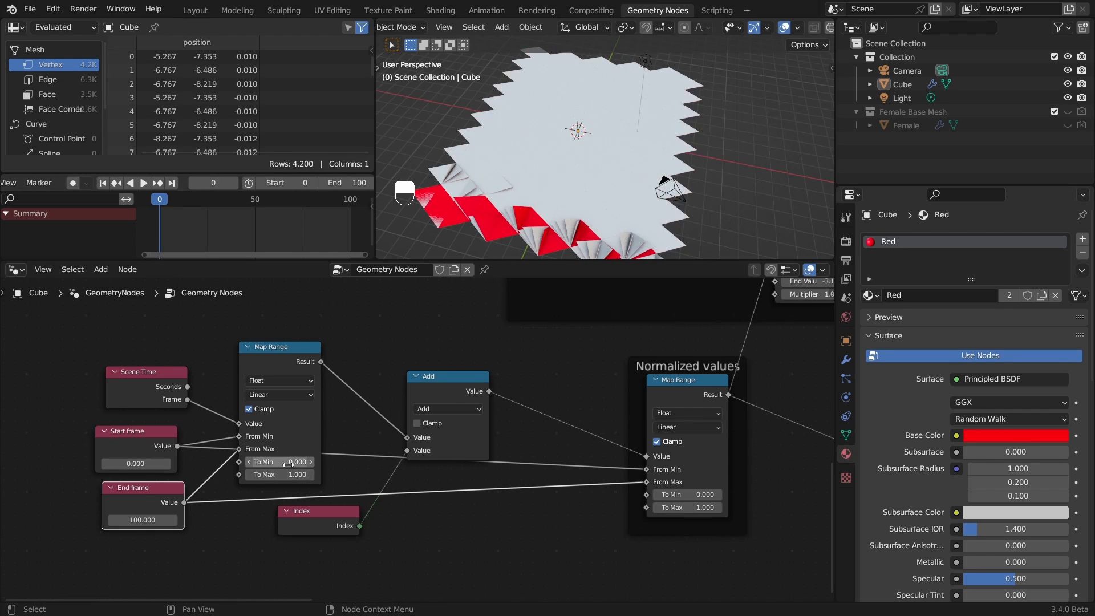
- Set the new Map Range node's To Min to -684.5 and To Max to about 89.1, checking against the last frame
{"action": "key", "text": "space"}
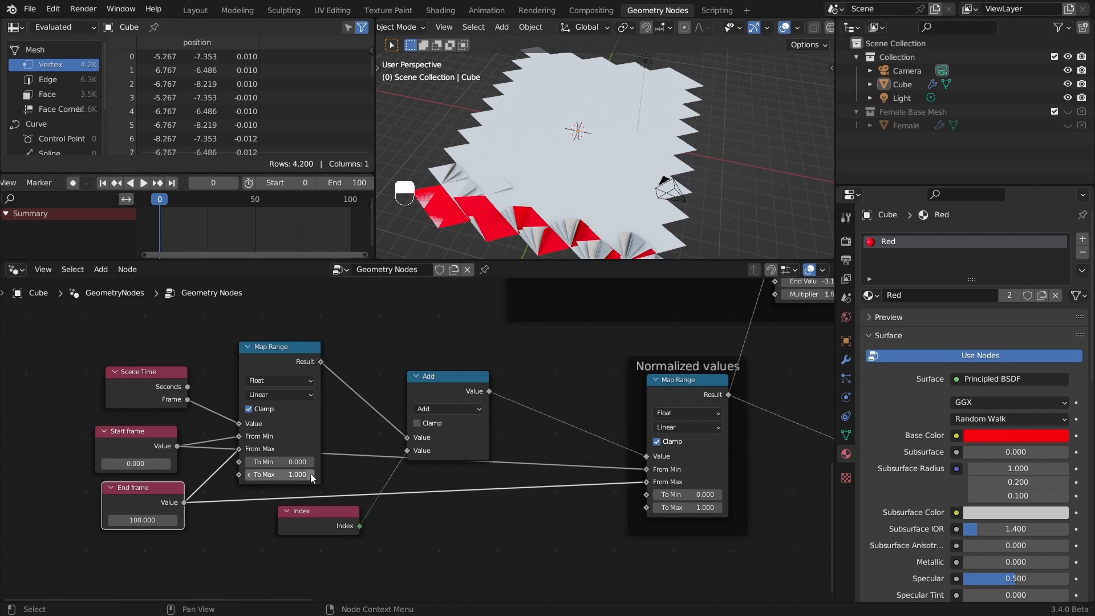
{"action": "mouse_move", "coordinate": [296, 462]}
{"action": "left_mouse_down"}
{"action": "mouse_move", "coordinate": [250, 462]}
{"action": "mouse_move", "coordinate": [292, 462]}
{"action": "left_mouse_up"}
{"action": "key", "text": "space"}
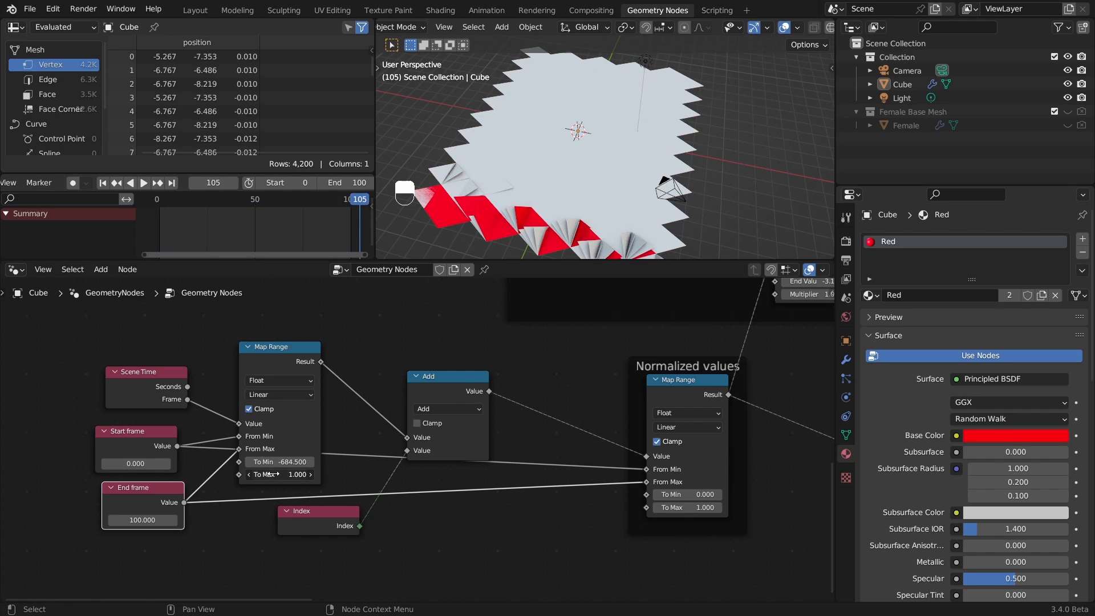
{"action": "left_click_drag", "start_coordinate": [268, 475], "coordinate": [268, 474]}
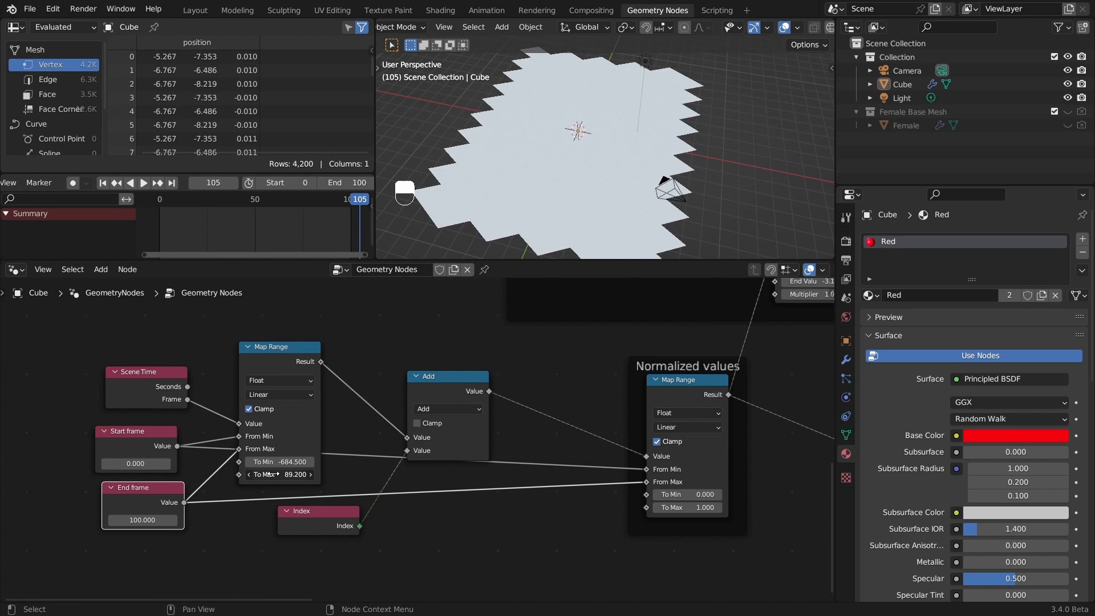
- Replay the fan animation, return to frame 0 and inspect the fully red honeycomb grid up close
{"action": "left_click_drag", "start_coordinate": [637, 226], "coordinate": [591, 193], "text": "alt"}
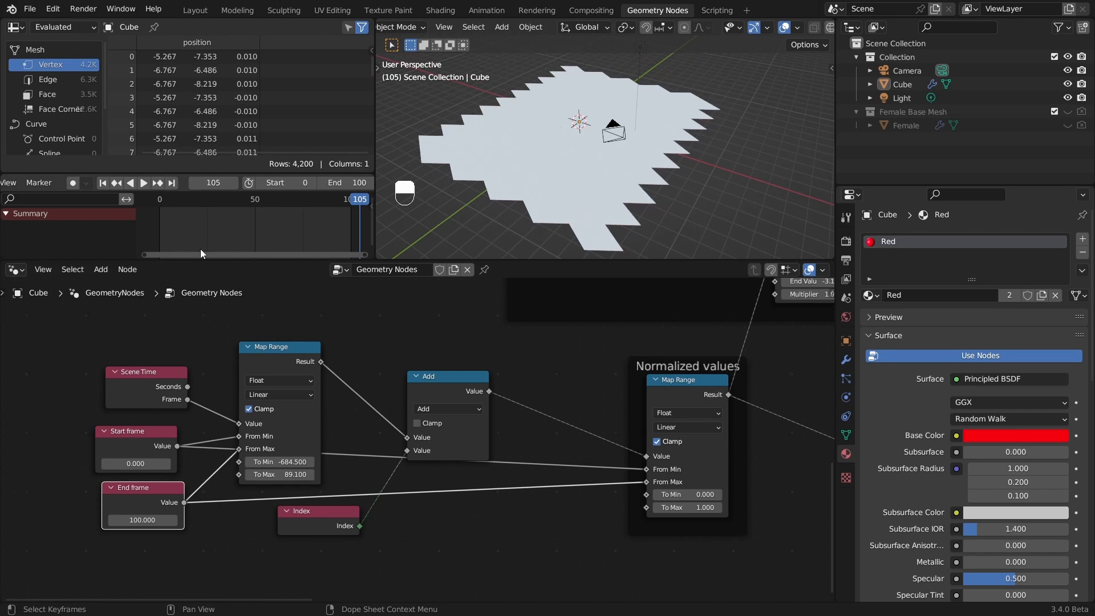
{"action": "key", "text": "space"}
{"action": "key", "text": "space"}
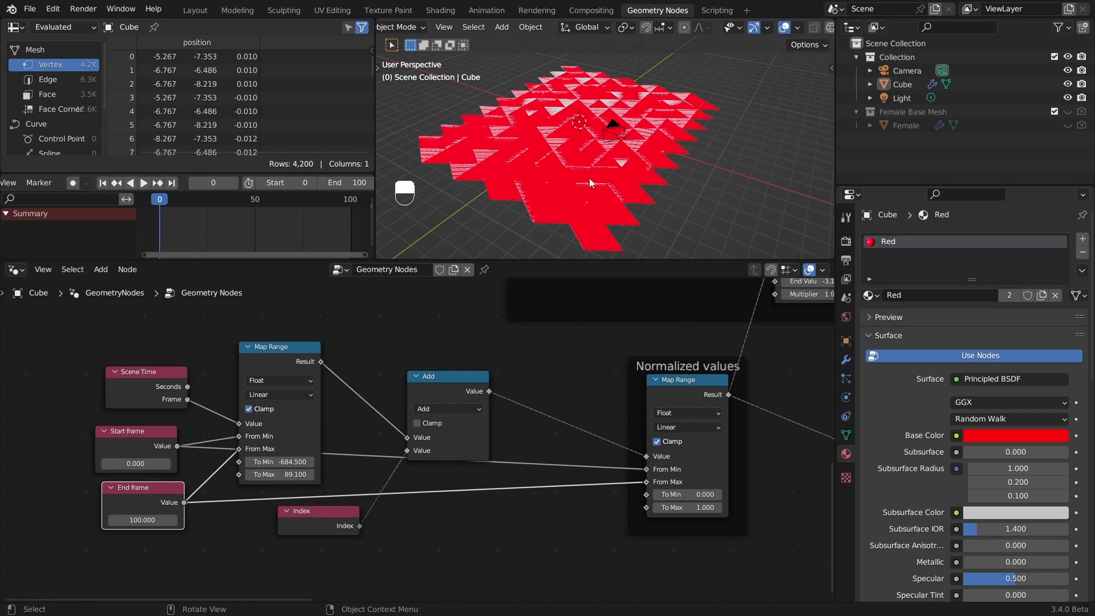
{"action": "left_click_drag", "start_coordinate": [591, 183], "coordinate": [659, 121], "text": "ctrl+alt"}
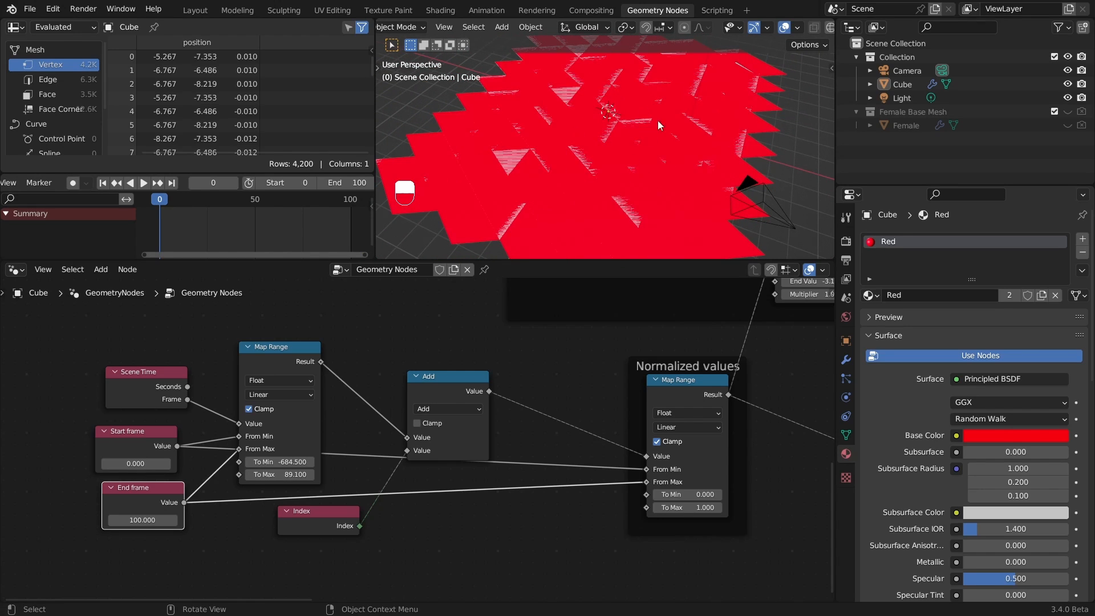
{"action": "scroll", "coordinate": [810, 27], "scroll_direction": "down", "scroll_amount": 3}
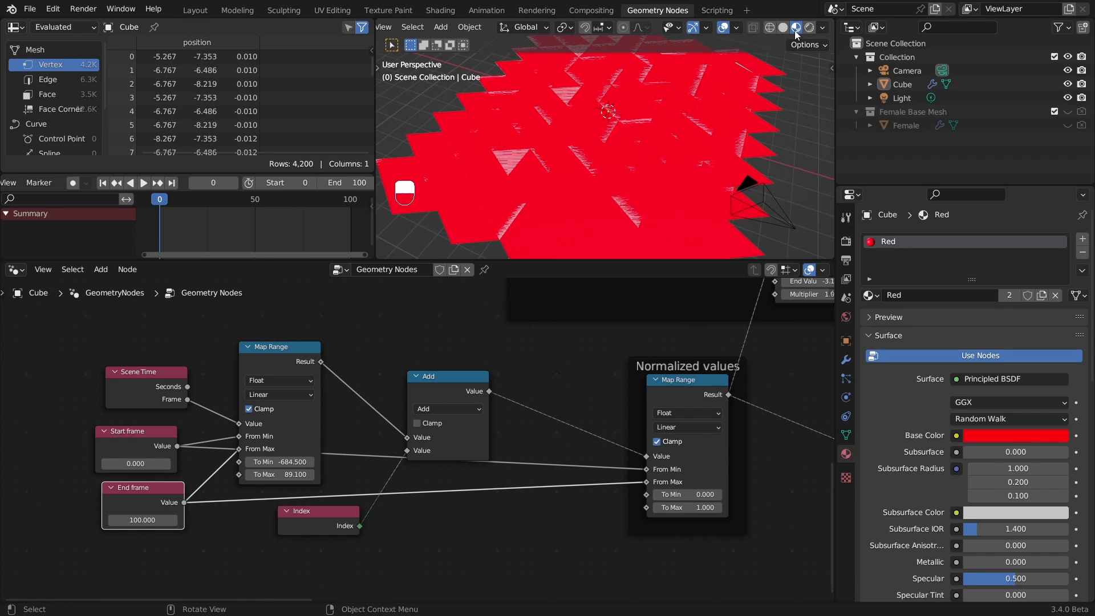
- Show the viewport in rendered shading and set the render engine to Cycles with GPU Compute as the device
{"action": "left_click", "coordinate": [810, 28]}
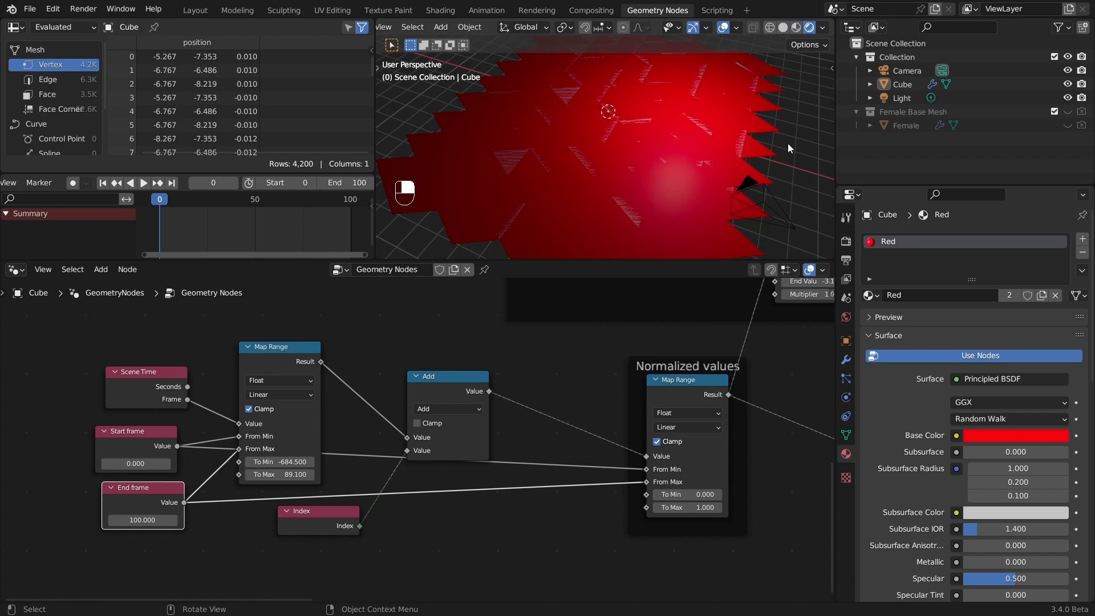
{"action": "left_click", "coordinate": [846, 242]}
{"action": "left_click", "coordinate": [1005, 240]}
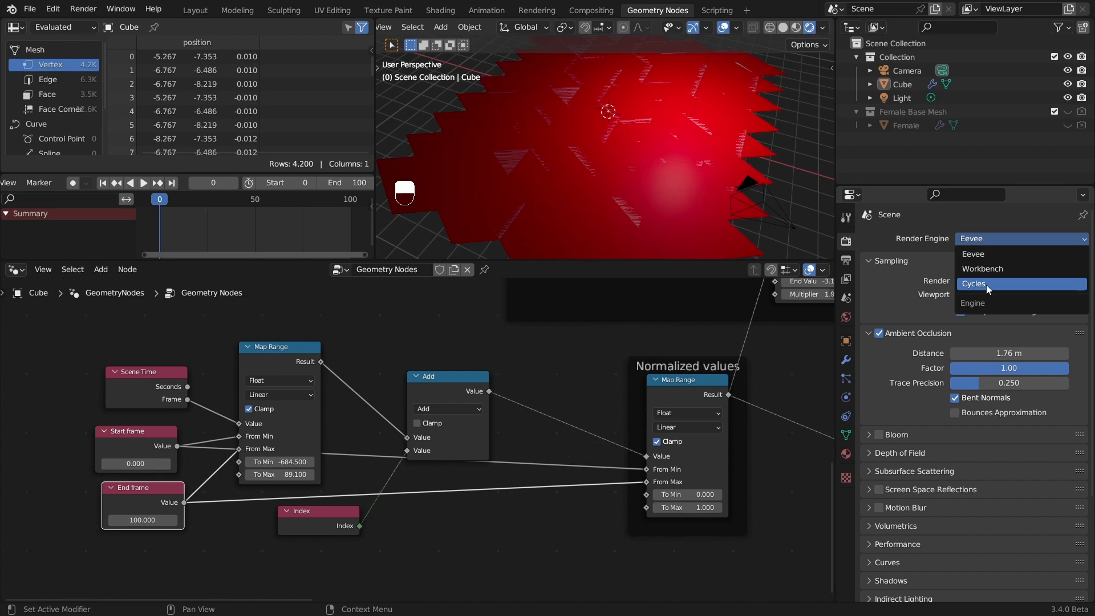
{"action": "left_click", "coordinate": [987, 286]}
{"action": "left_click", "coordinate": [1003, 272]}
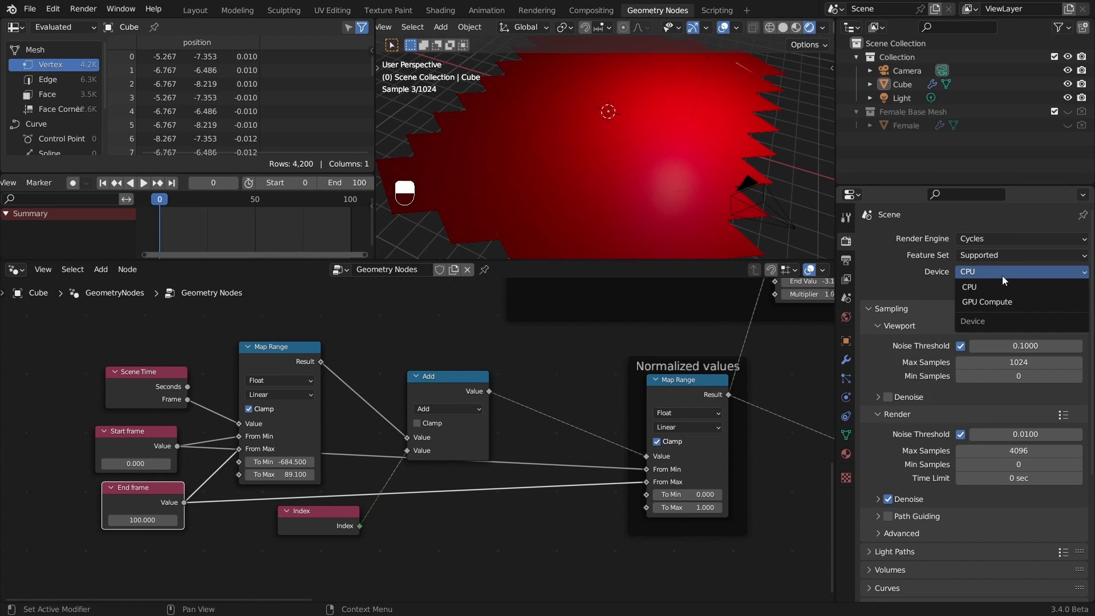
{"action": "left_click", "coordinate": [988, 303]}
- Play and scrub the fan animation in the rendered view, stopping at frame 50 to inspect the unfolding from several angles
{"action": "left_click_drag", "start_coordinate": [638, 147], "coordinate": [635, 156], "text": "alt"}
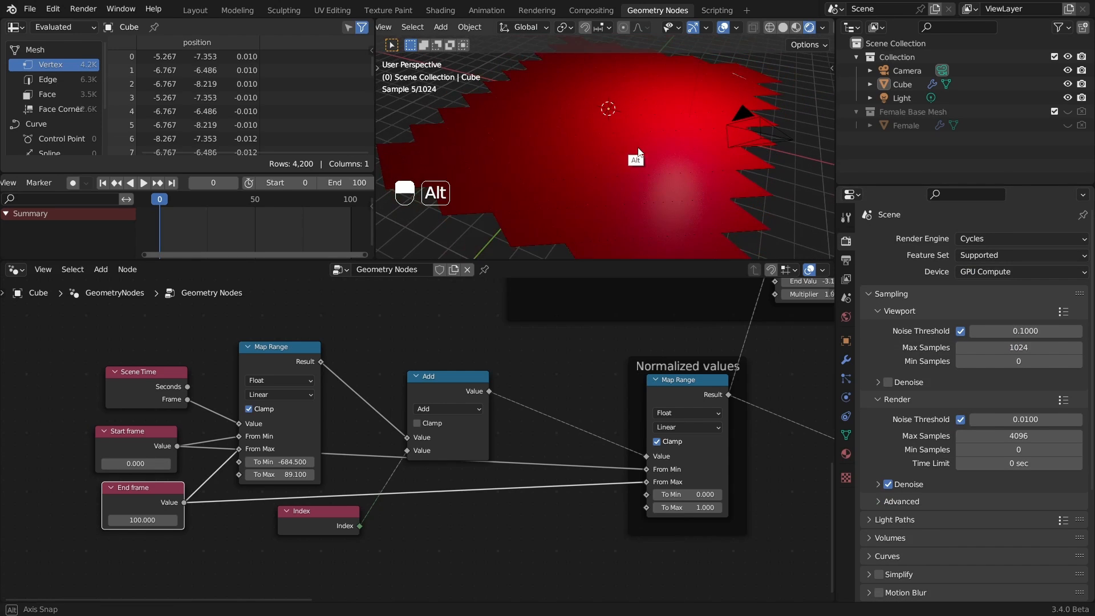
{"action": "key", "text": "space"}
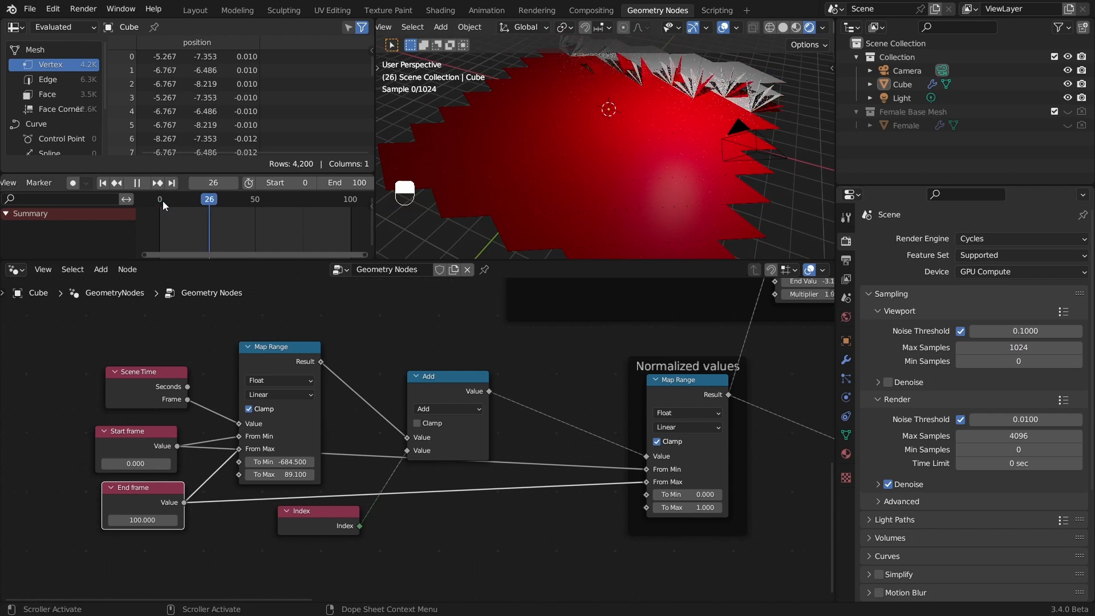
{"action": "key", "text": "space"}
{"action": "left_click_drag", "start_coordinate": [689, 128], "coordinate": [604, 148], "text": "alt"}
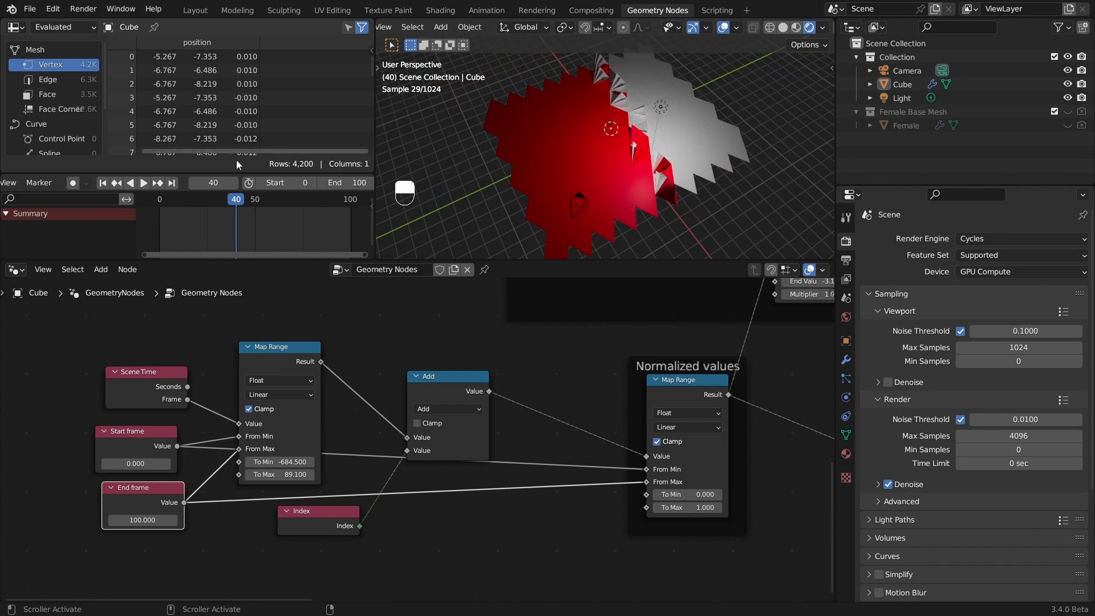
{"action": "key", "text": "ctrl+shift+space"}
{"action": "left_click_drag", "start_coordinate": [243, 203], "coordinate": [254, 207]}
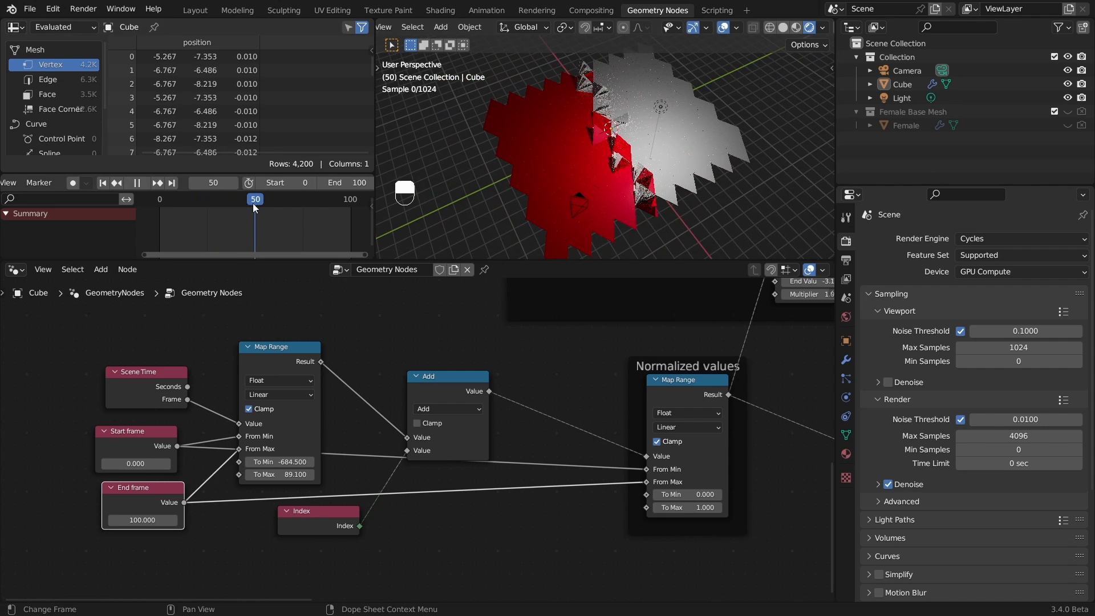
{"action": "left_click_drag", "start_coordinate": [656, 150], "coordinate": [656, 150], "text": "alt"}
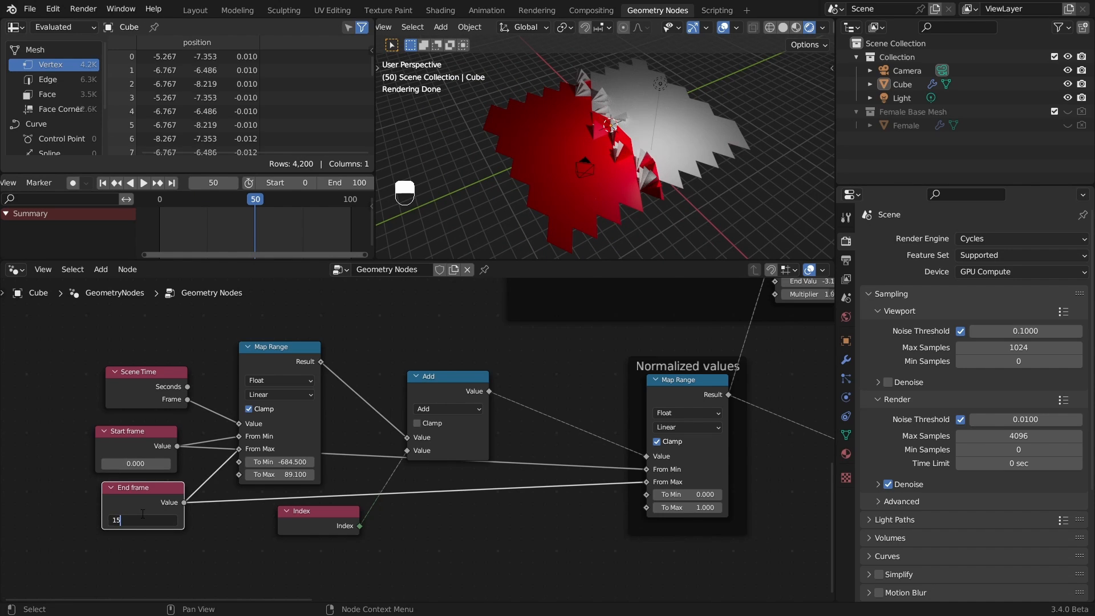
- Set the End frame value to 150 and adjust the To Min of the Map Range fed by Scene Time to about -689.3
{"action": "key", "text": "Return"}
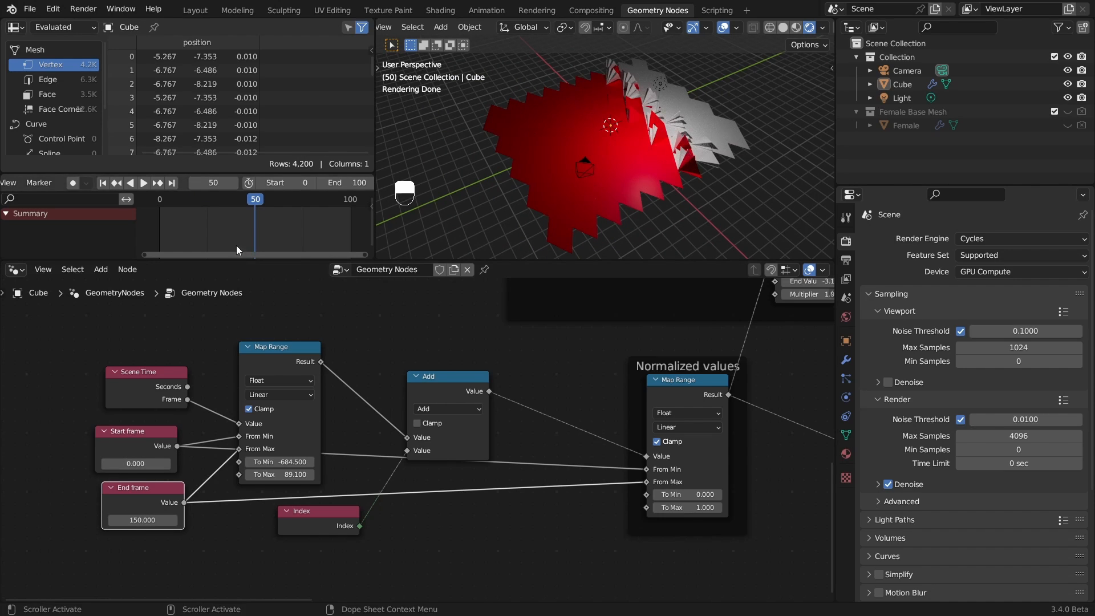
{"action": "key", "text": "ctrl+shift+space"}
{"action": "left_click_drag", "start_coordinate": [253, 201], "coordinate": [159, 201]}
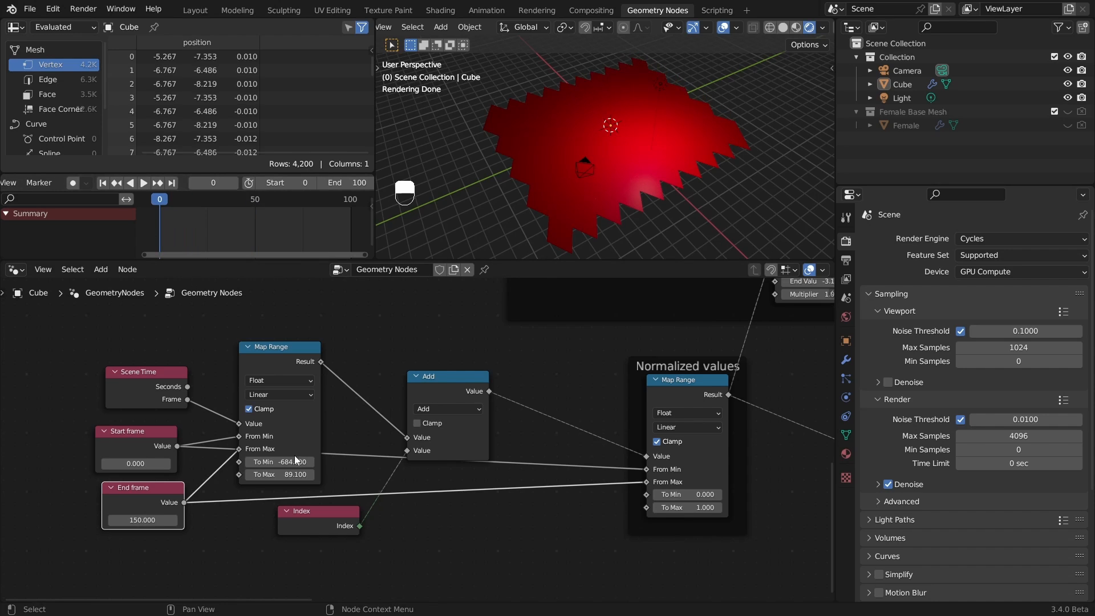
{"action": "left_click_drag", "start_coordinate": [280, 461], "coordinate": [280, 461]}
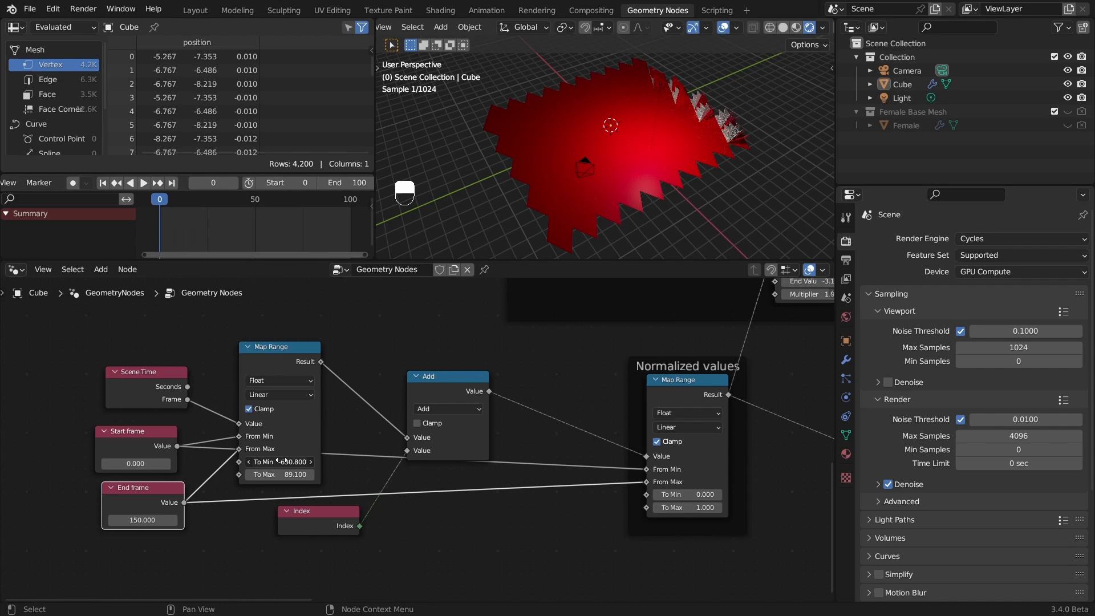
{"action": "left_click_drag", "start_coordinate": [187, 200], "coordinate": [370, 199]}
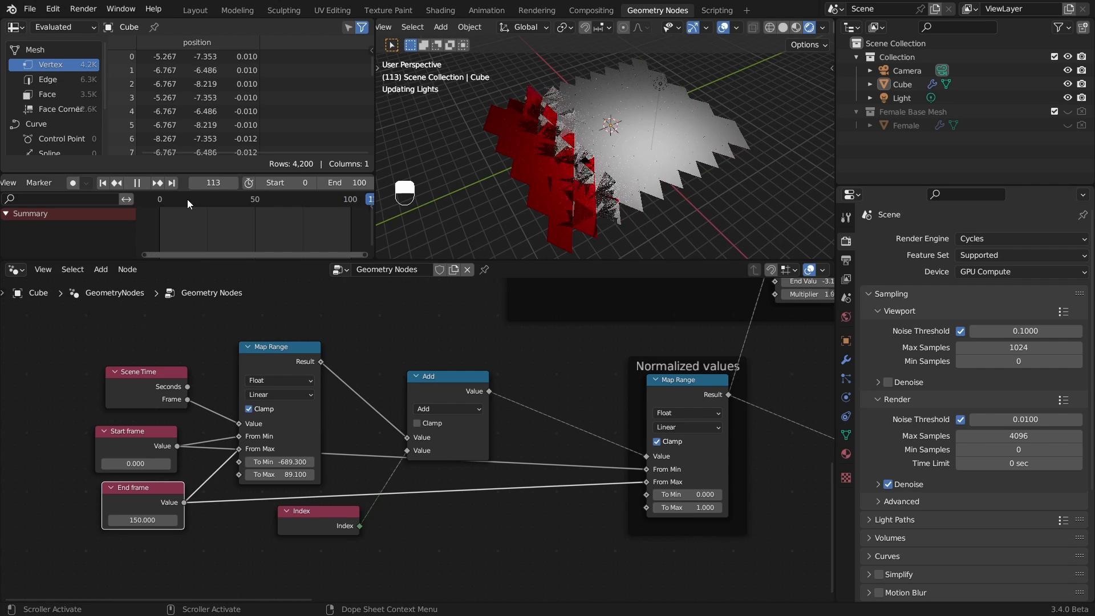
- Extend the scene's end frame to 150 and set the same Map Range's To Max to about 138.7
{"action": "left_click", "coordinate": [344, 182]}
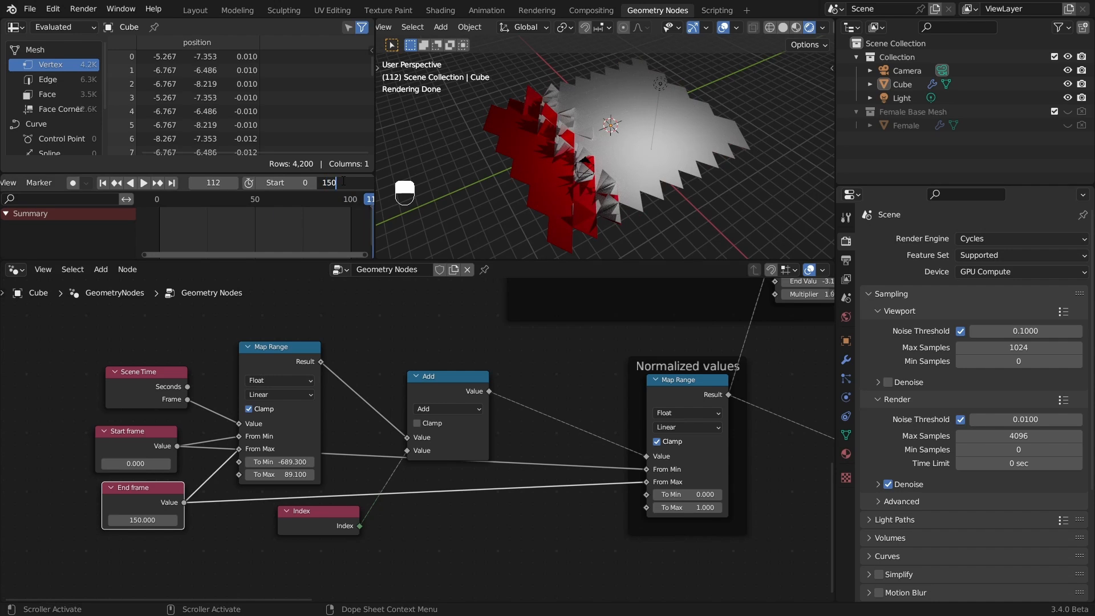
{"action": "key", "text": "Return"}
{"action": "key", "text": "space"}
{"action": "key", "text": "space"}
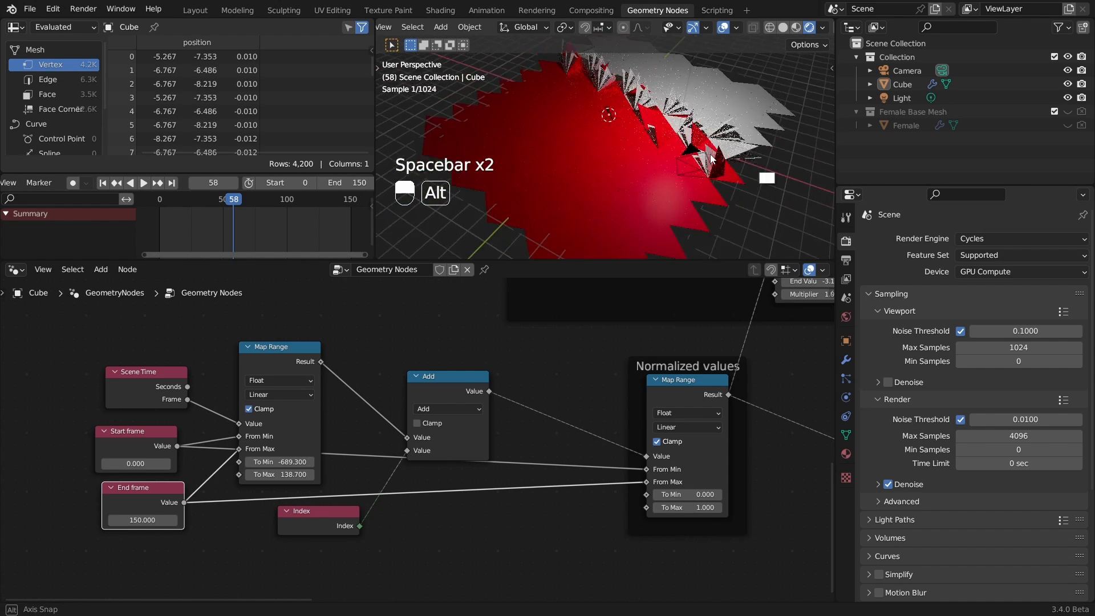
- Switch the viewport to Material Preview shading, replay the animation while orbiting the grid, and scrub to frame 78
{"action": "mouse_move", "coordinate": [711, 158]}
{"action": "left_mouse_down", "text": "alt"}
{"action": "mouse_move", "coordinate": [633, 149]}
{"action": "mouse_move", "coordinate": [660, 169]}
{"action": "mouse_move", "coordinate": [711, 146]}
{"action": "mouse_move", "coordinate": [691, 171]}
{"action": "mouse_move", "coordinate": [666, 180]}
{"action": "mouse_move", "coordinate": [707, 153]}
{"action": "mouse_move", "coordinate": [698, 142]}
{"action": "mouse_move", "coordinate": [656, 164]}
{"action": "mouse_move", "coordinate": [680, 131]}
{"action": "mouse_move", "coordinate": [672, 155]}
{"action": "mouse_move", "coordinate": [689, 136]}
{"action": "mouse_move", "coordinate": [641, 159]}
{"action": "left_mouse_up", "text": "alt"}
{"action": "left_click", "coordinate": [796, 27]}
{"action": "key", "text": "space"}
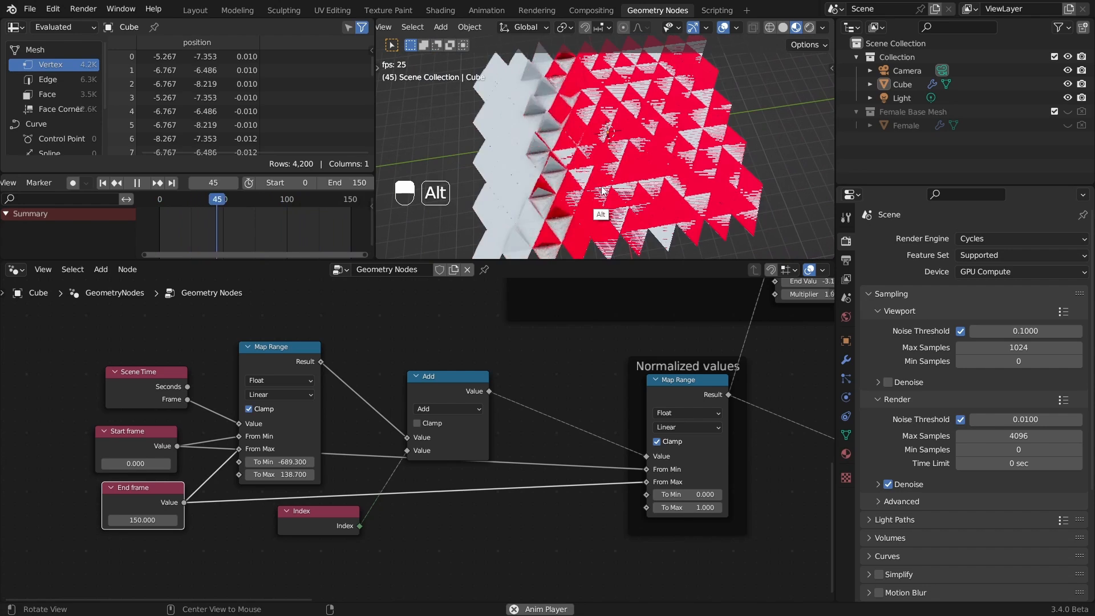
{"action": "left_click_drag", "start_coordinate": [603, 191], "coordinate": [621, 174], "text": "alt"}
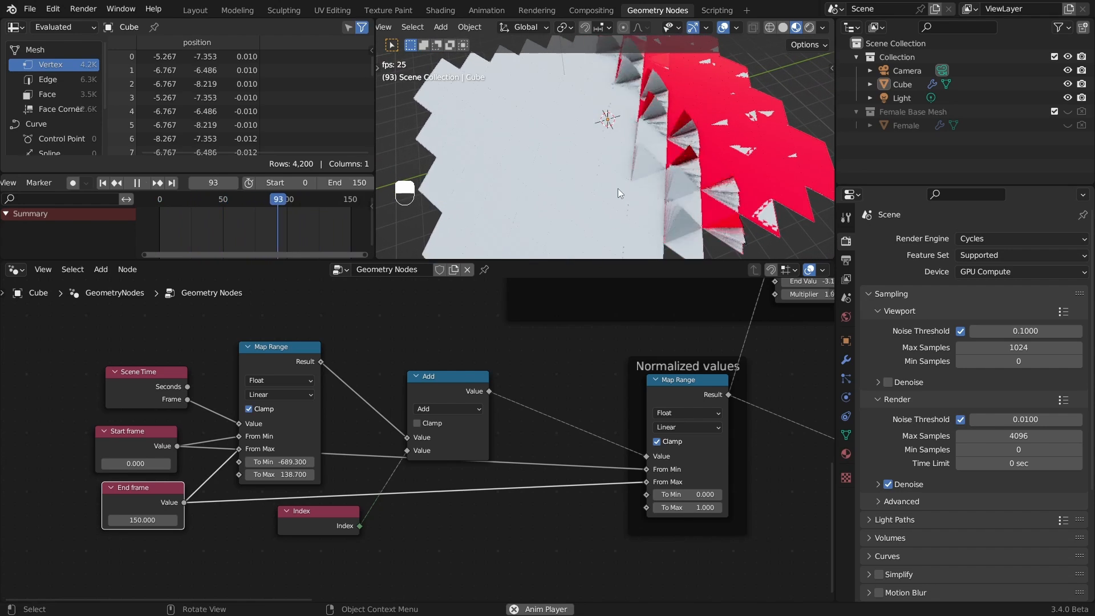
{"action": "key", "text": "space"}
{"action": "left_click_drag", "start_coordinate": [293, 203], "coordinate": [259, 203]}
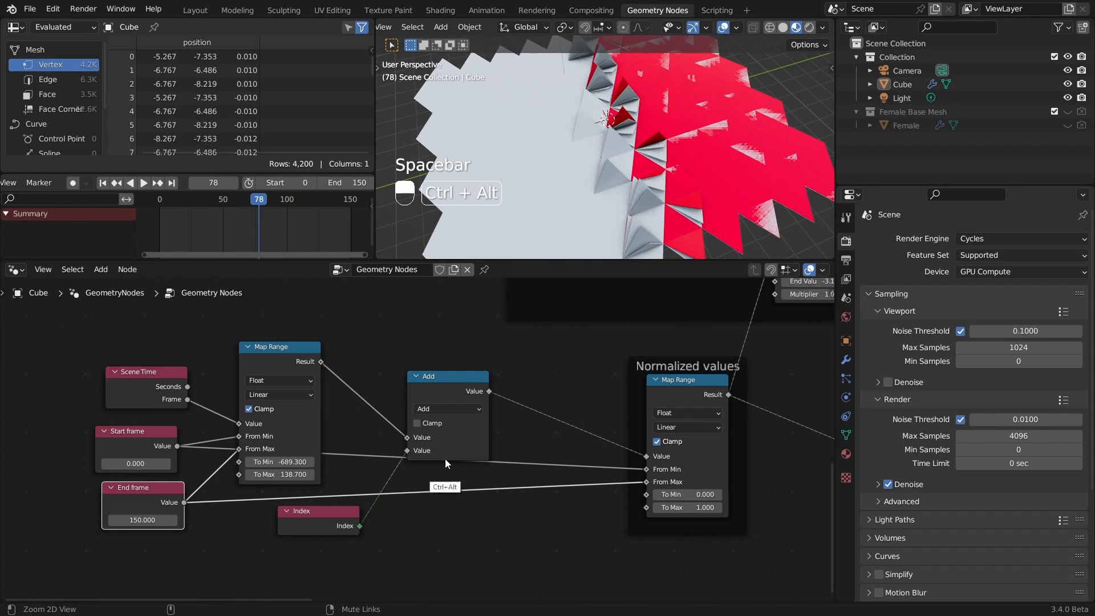
- Move the Index node down and away from the Add node to free space along its link
{"action": "left_click_drag", "start_coordinate": [445, 459], "coordinate": [554, 313], "text": "ctrl+alt"}
{"action": "left_click_drag", "start_coordinate": [370, 421], "coordinate": [268, 517]}
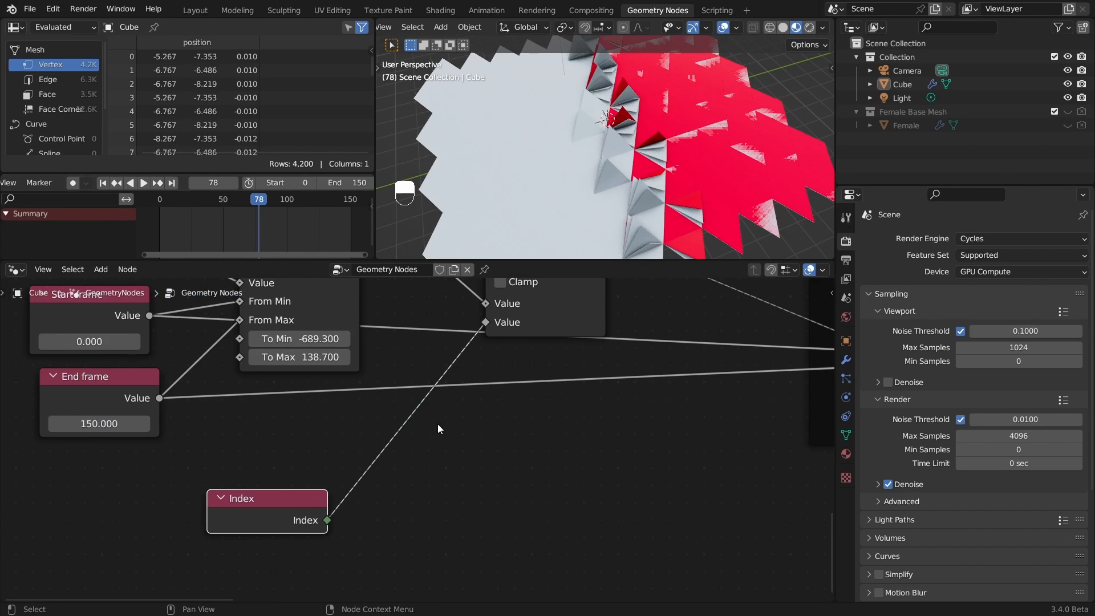
{"action": "left_click_drag", "start_coordinate": [440, 428], "coordinate": [475, 420], "text": "ctrl+alt"}
{"action": "left_click_drag", "start_coordinate": [605, 170], "coordinate": [572, 242], "text": "ctrl+alt"}
{"action": "left_click_drag", "start_coordinate": [429, 524], "coordinate": [446, 454], "text": "alt+shift"}
{"action": "left_click_drag", "start_coordinate": [428, 449], "coordinate": [446, 431], "text": "ctrl+alt"}
{"action": "left_click_drag", "start_coordinate": [472, 366], "coordinate": [474, 398], "text": "alt+shift"}
{"action": "left_click", "coordinate": [446, 465]}
- Add a Mix node on the link between the Index and Add nodes, with Index feeding input A
{"action": "key", "text": "shift+a"}
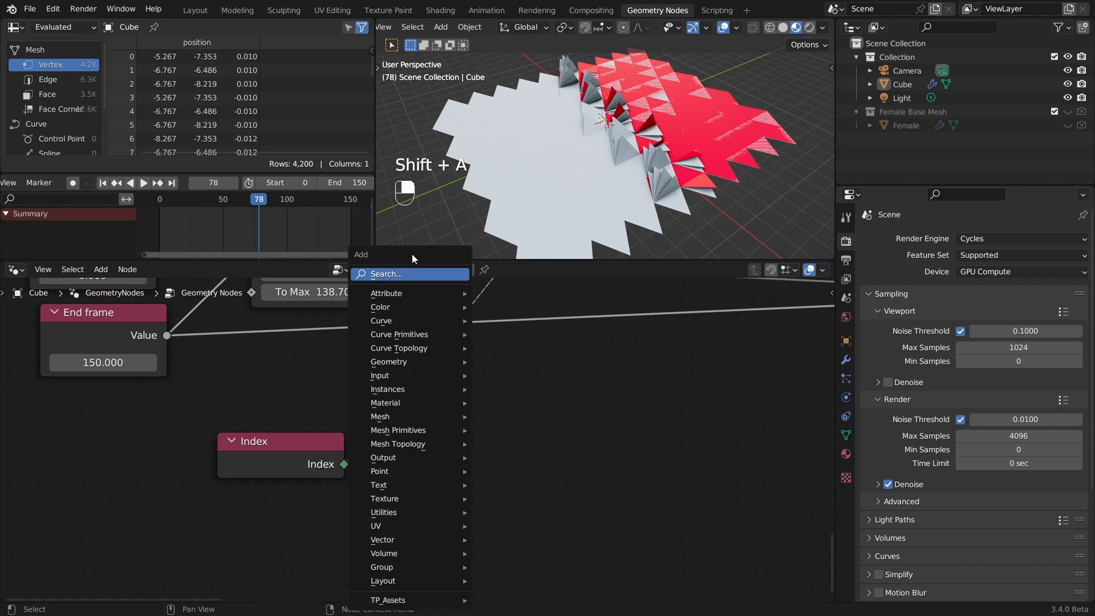
{"action": "left_click", "coordinate": [416, 275]}
{"action": "type", "text": "mi"}
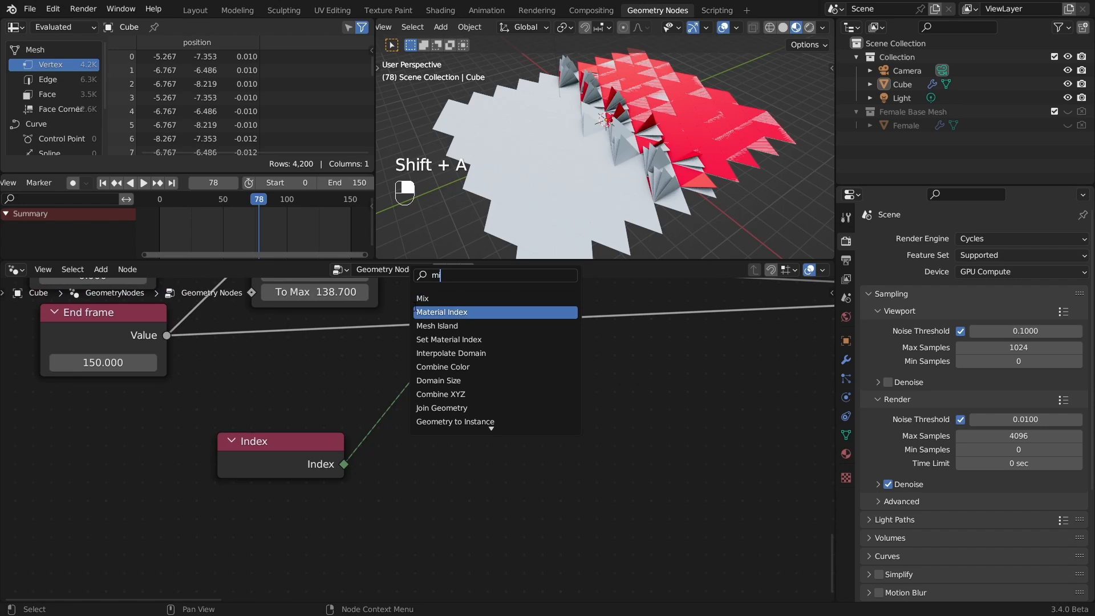
{"action": "type", "text": "x"}
{"action": "left_click", "coordinate": [435, 298]}
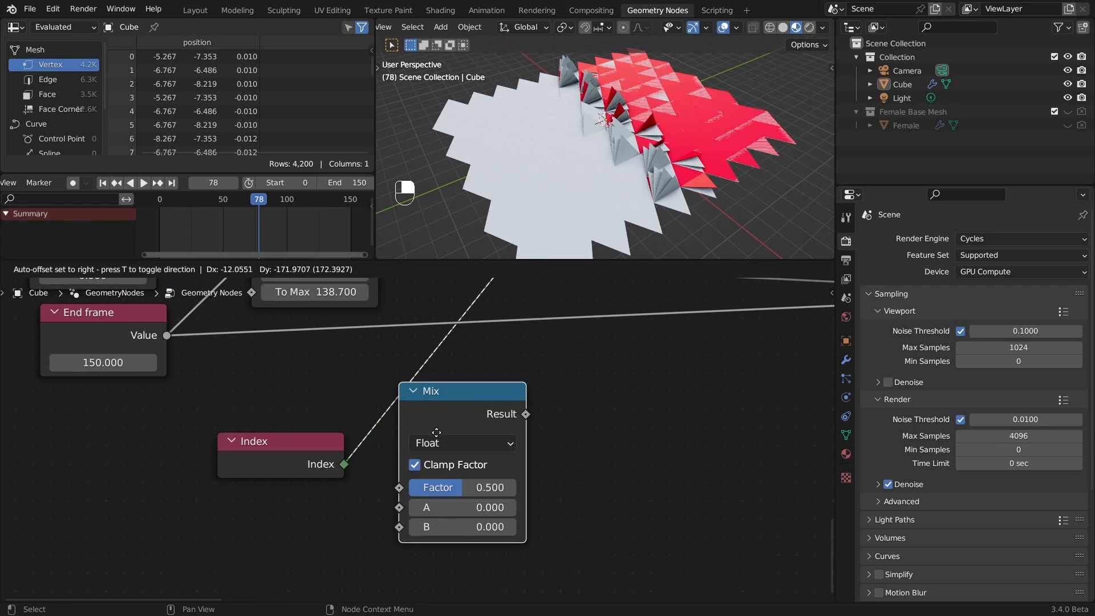
{"action": "left_click", "coordinate": [374, 476]}
- Add a Random Value node below Index, connect it to the Mix node's B input, and line up the two nodes
{"action": "key", "text": "shift+a"}
{"action": "left_click", "coordinate": [320, 275]}
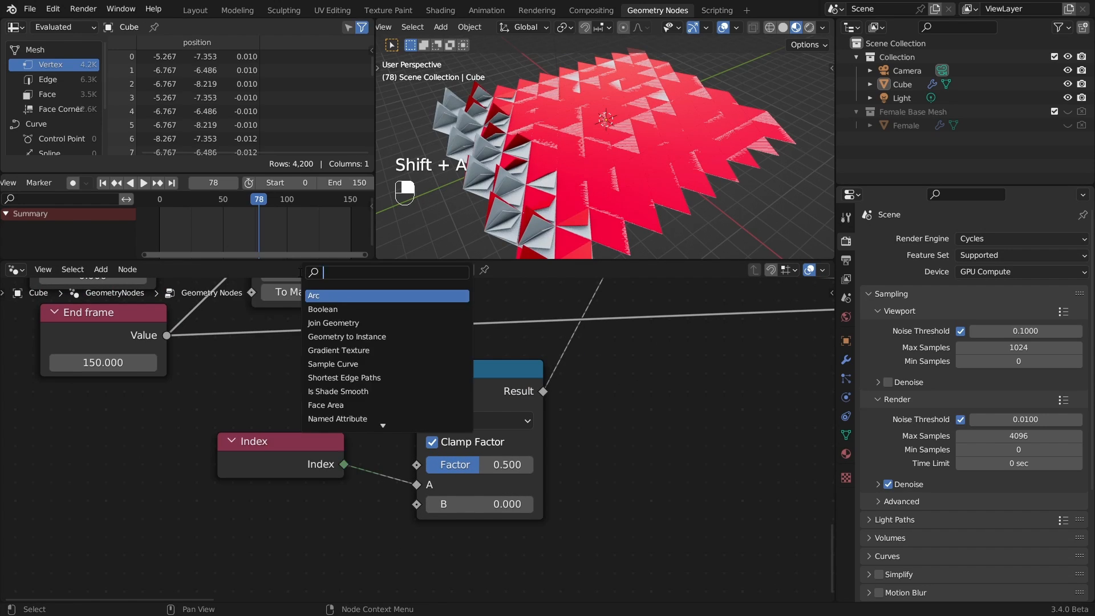
{"action": "type", "text": "ran"}
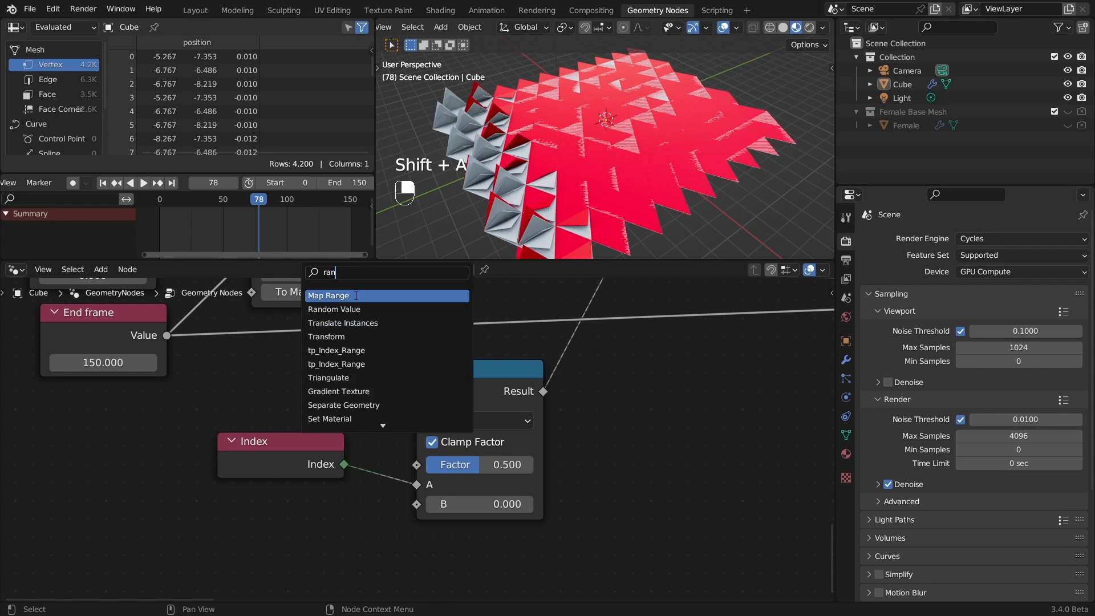
{"action": "left_click", "coordinate": [335, 309]}
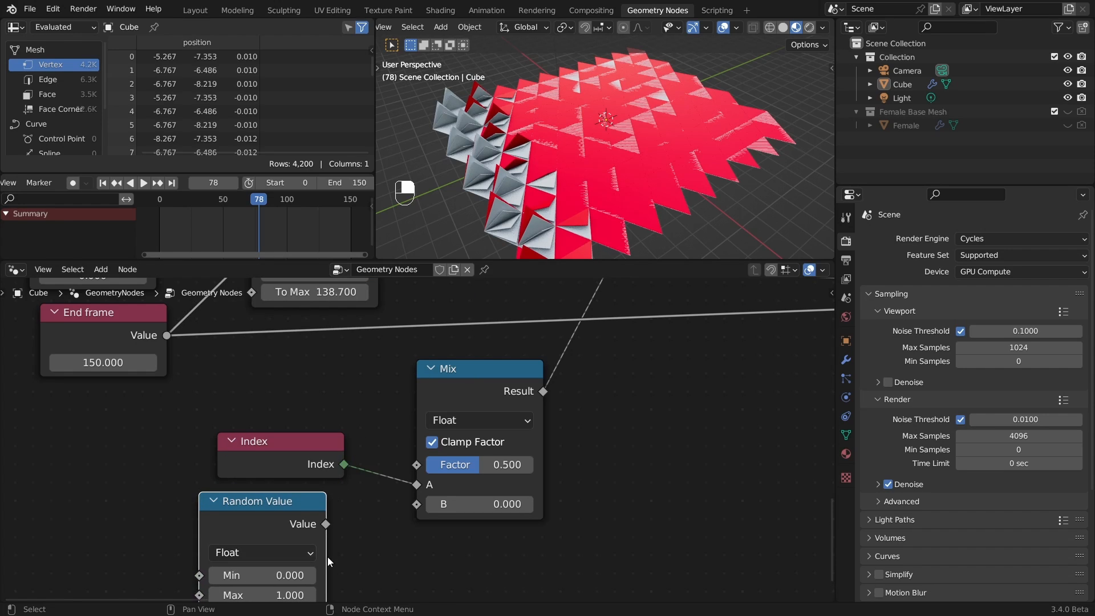
{"action": "left_click_drag", "start_coordinate": [327, 523], "coordinate": [401, 510]}
{"action": "middle_click_drag", "start_coordinate": [535, 436], "coordinate": [540, 399], "text": "ctrl"}
{"action": "left_click", "coordinate": [318, 413]}
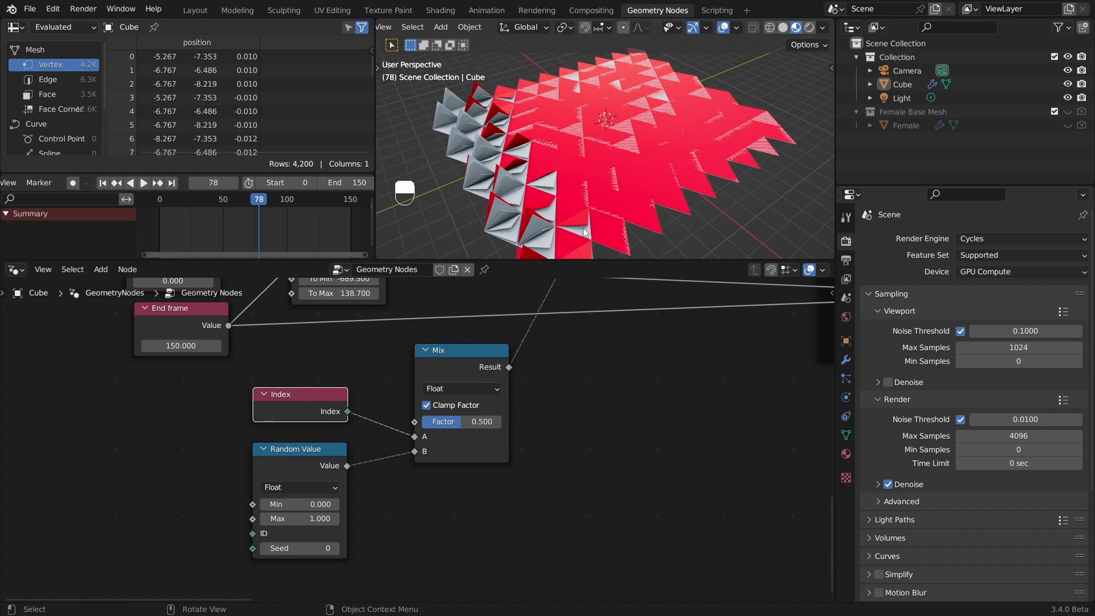
- Look at the grid from the top, play the animation and scrub to frame 105
{"action": "key", "text": "grave"}
{"action": "left_click", "coordinate": [591, 94]}
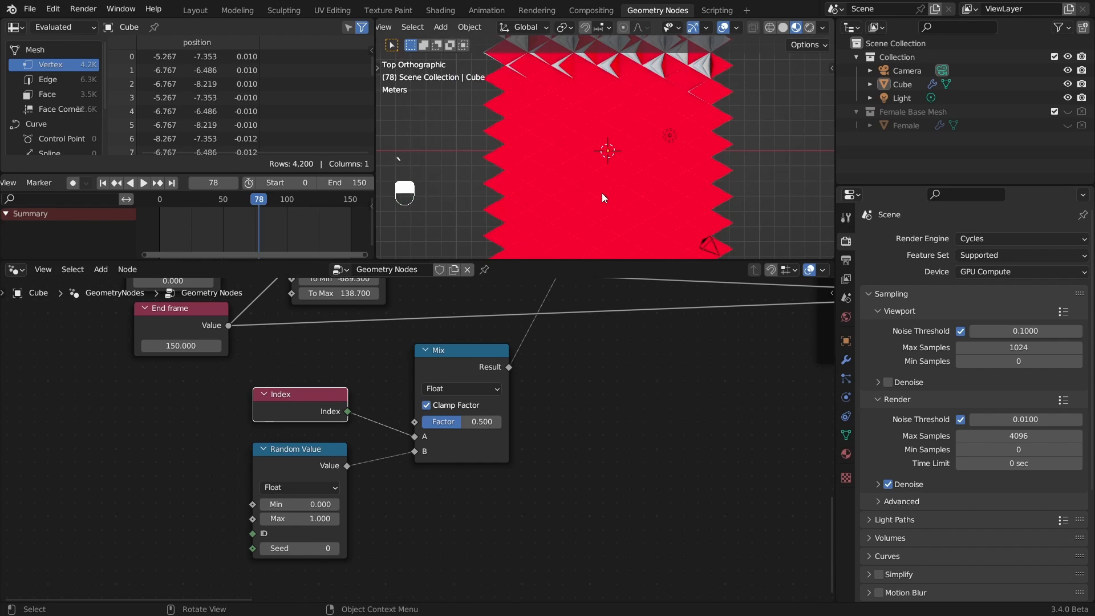
{"action": "key", "text": "ctrl+shift+space"}
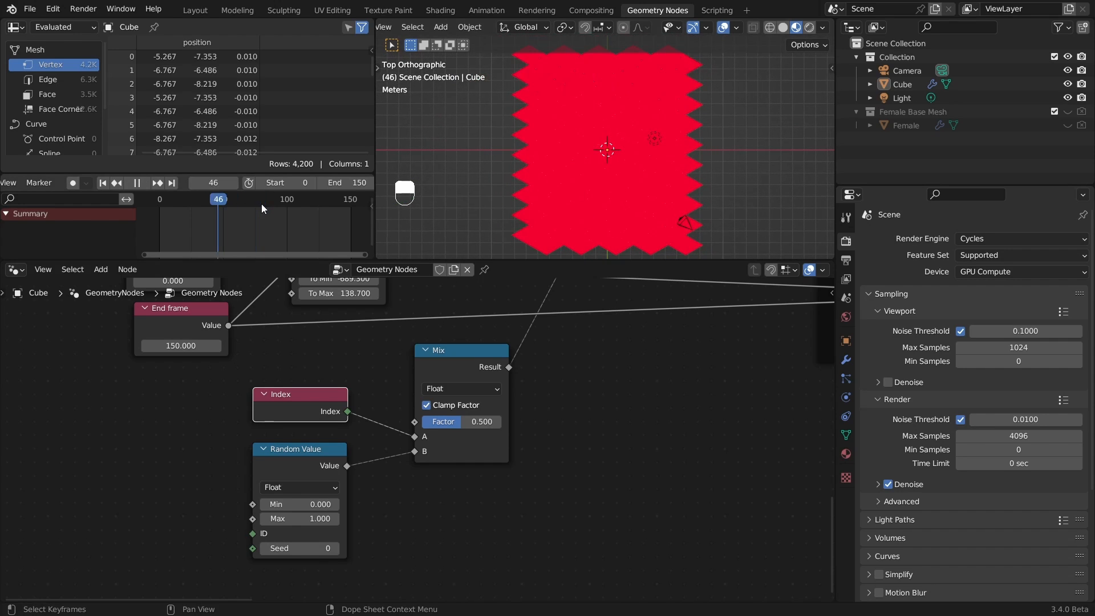
{"action": "left_click_drag", "start_coordinate": [218, 204], "coordinate": [293, 203]}
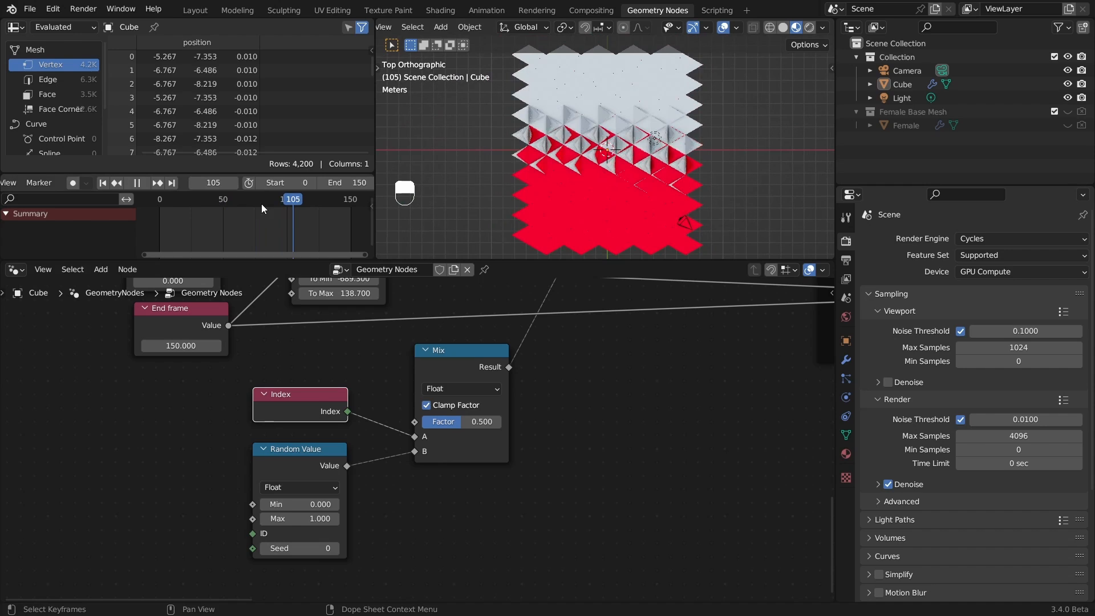
{"action": "key", "text": "space"}
- Set the Random Value's Min to about -65.9 and Max to about 79.5, then inspect the randomized fans around frame 107
{"action": "left_click_drag", "start_coordinate": [319, 504], "coordinate": [748, 486]}
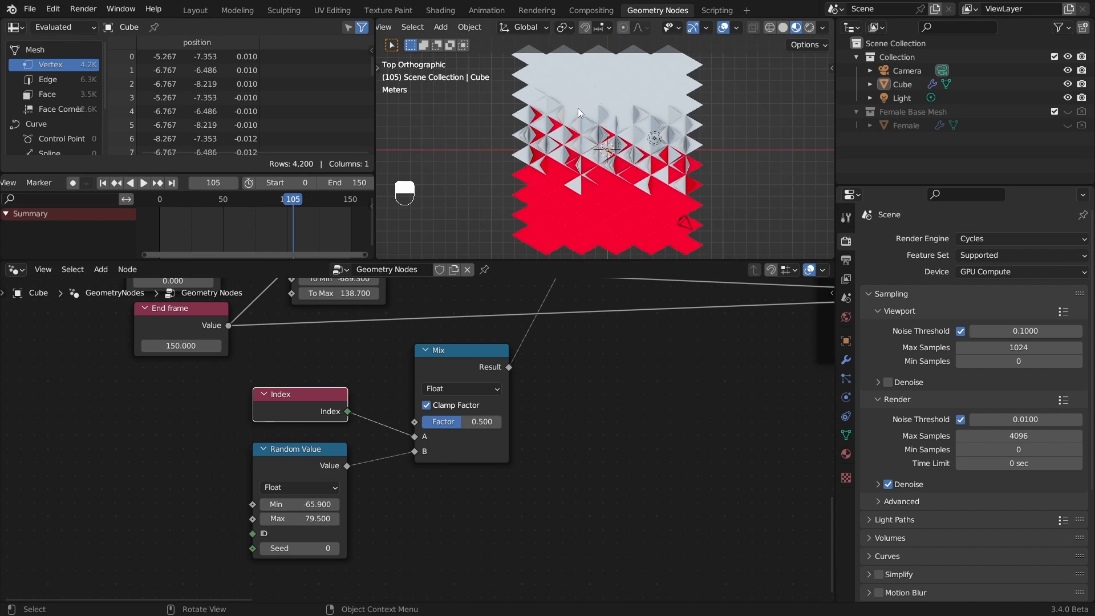
{"action": "left_click_drag", "start_coordinate": [536, 220], "coordinate": [565, 108], "text": "alt"}
{"action": "left_click_drag", "start_coordinate": [608, 154], "coordinate": [673, 129], "text": "alt"}
{"action": "left_click_drag", "start_coordinate": [643, 142], "coordinate": [665, 147], "text": "ctrl+alt"}
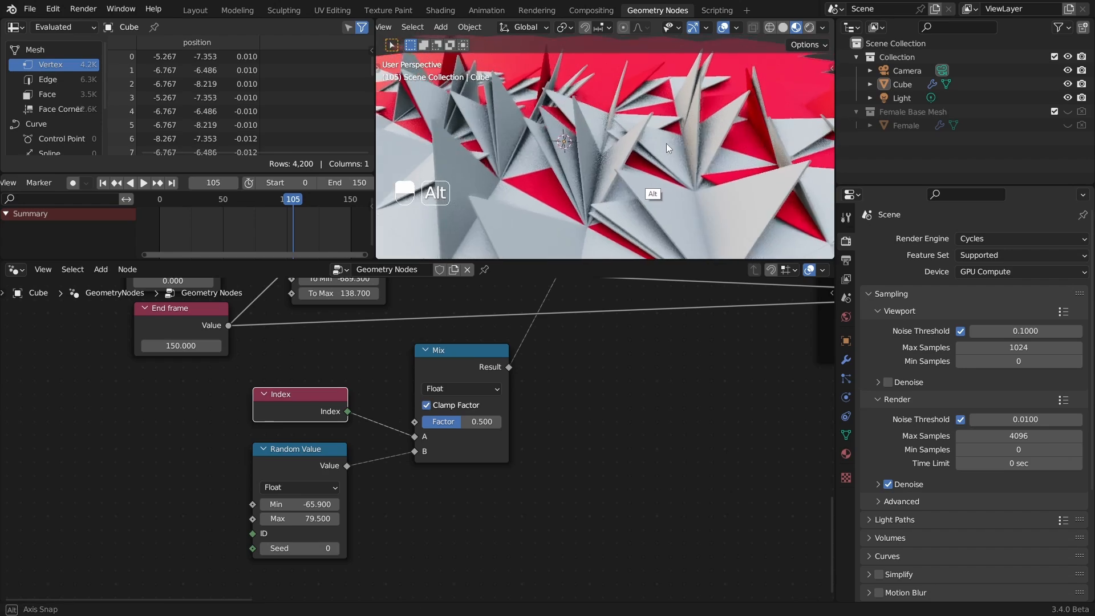
{"action": "mouse_move", "coordinate": [302, 200]}
{"action": "left_mouse_down"}
{"action": "mouse_move", "coordinate": [282, 200]}
{"action": "mouse_move", "coordinate": [296, 200]}
{"action": "left_mouse_up"}
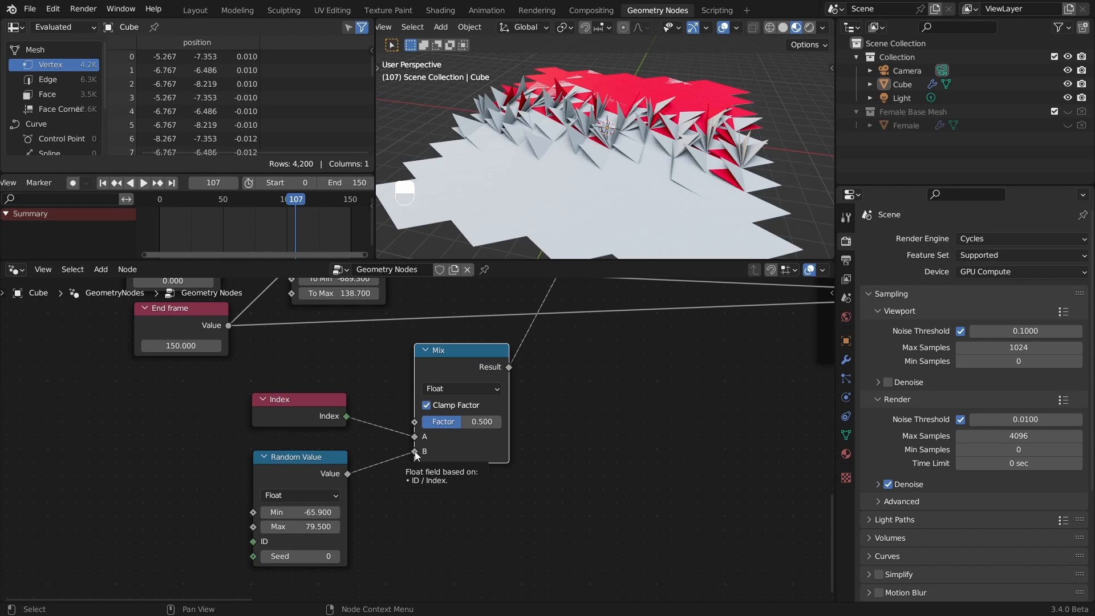
- Disconnect the Random Value node from the Mix node's B input and move it over to the Honeycomb frame
{"action": "left_click_drag", "start_coordinate": [416, 451], "coordinate": [368, 498]}
{"action": "left_click_drag", "start_coordinate": [309, 464], "coordinate": [308, 461]}
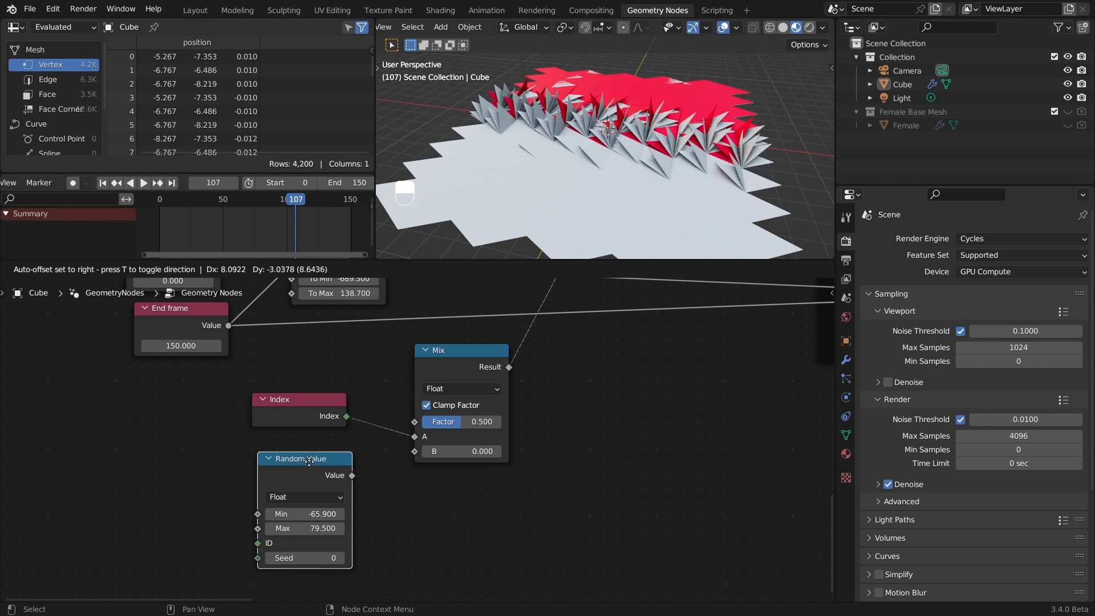
{"action": "left_click_drag", "start_coordinate": [411, 435], "coordinate": [342, 480], "text": "ctrl+alt"}
{"action": "left_click_drag", "start_coordinate": [377, 418], "coordinate": [404, 485], "text": "alt"}
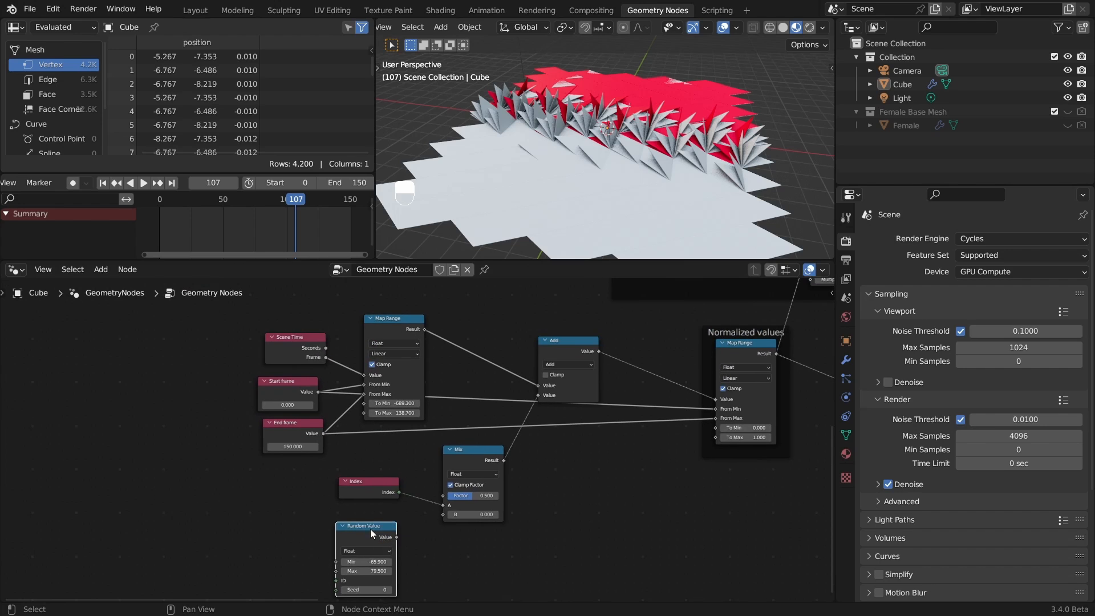
{"action": "left_click_drag", "start_coordinate": [371, 529], "coordinate": [207, 384]}
{"action": "left_click_drag", "start_coordinate": [298, 326], "coordinate": [394, 494], "text": "alt"}
{"action": "left_click_drag", "start_coordinate": [296, 550], "coordinate": [410, 340]}
{"action": "left_click_drag", "start_coordinate": [468, 322], "coordinate": [429, 573], "text": "ctrl+alt"}
{"action": "left_click_drag", "start_coordinate": [448, 513], "coordinate": [482, 482], "text": "ctrl+alt"}
{"action": "left_click_drag", "start_coordinate": [484, 490], "coordinate": [454, 494], "text": "alt+shift"}
- Spread the tp_Honeycomb and Duplicate Elements nodes apart inside the Honeycomb frame and place Random Value just below the frame
{"action": "left_click_drag", "start_coordinate": [335, 341], "coordinate": [241, 344]}
{"action": "left_click_drag", "start_coordinate": [481, 359], "coordinate": [518, 358]}
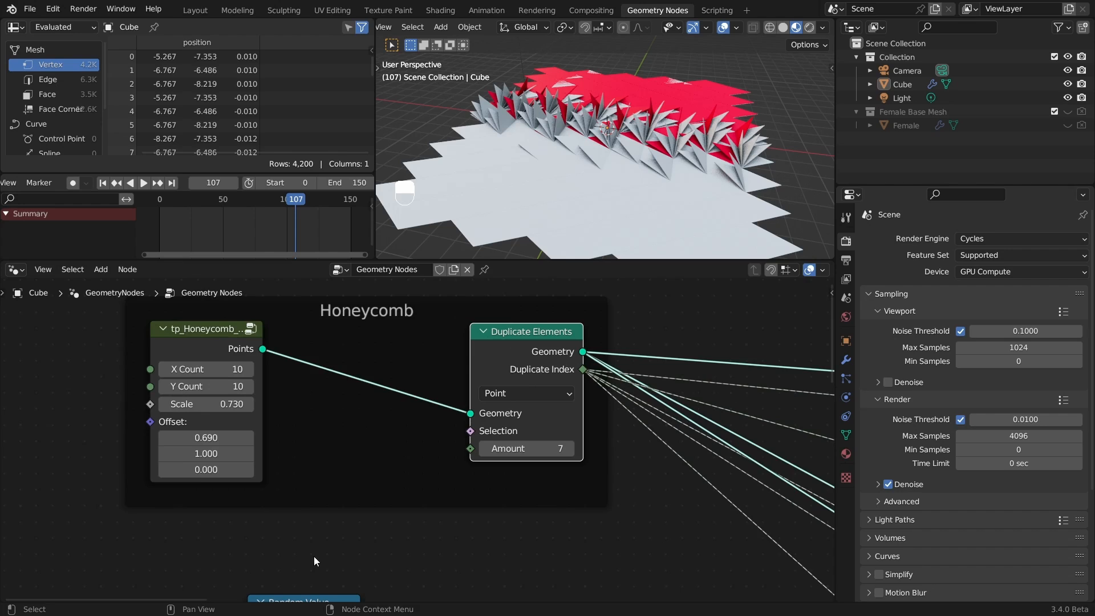
{"action": "left_click_drag", "start_coordinate": [314, 557], "coordinate": [346, 485], "text": "alt+shift"}
{"action": "mouse_move", "coordinate": [344, 410]}
{"action": "left_mouse_down", "text": "alt+shift"}
{"action": "mouse_move", "coordinate": [353, 451]}
{"action": "mouse_move", "coordinate": [350, 410]}
{"action": "left_mouse_up", "text": "alt+shift"}
{"action": "left_click_drag", "start_coordinate": [366, 518], "coordinate": [357, 523]}
{"action": "left_click_drag", "start_coordinate": [403, 381], "coordinate": [409, 397], "text": "alt+shift"}
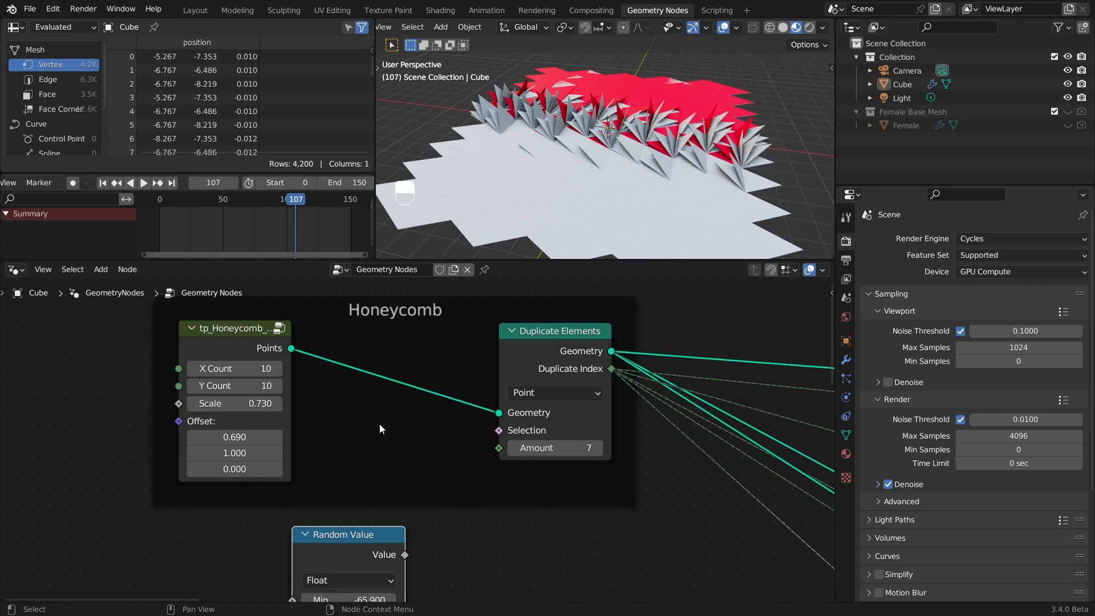
- Insert a Store Named Attribute node between the tp_Honeycomb and Duplicate Elements nodes
{"action": "key", "text": "shift+4"}
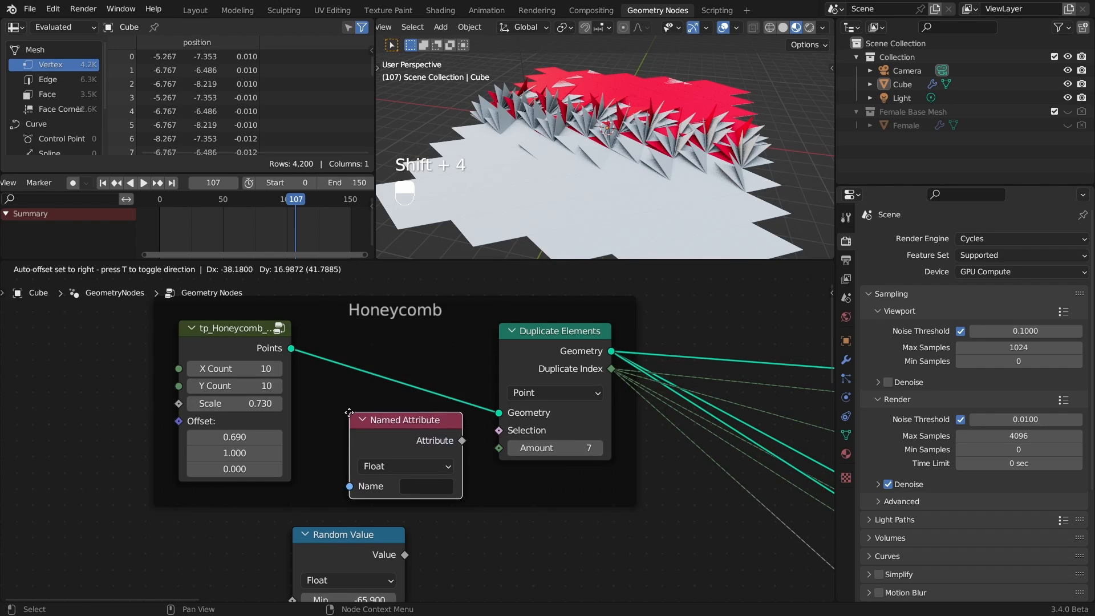
{"action": "right_click", "coordinate": [351, 410]}
{"action": "key", "text": "shift+3"}
{"action": "left_click", "coordinate": [455, 364]}
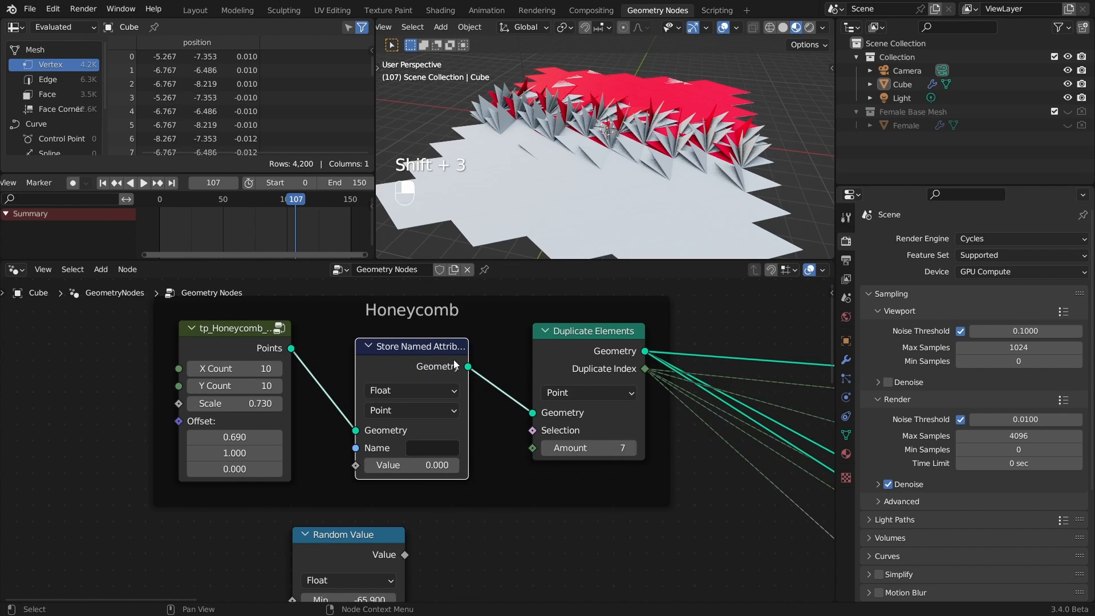
{"action": "left_click", "coordinate": [420, 355]}
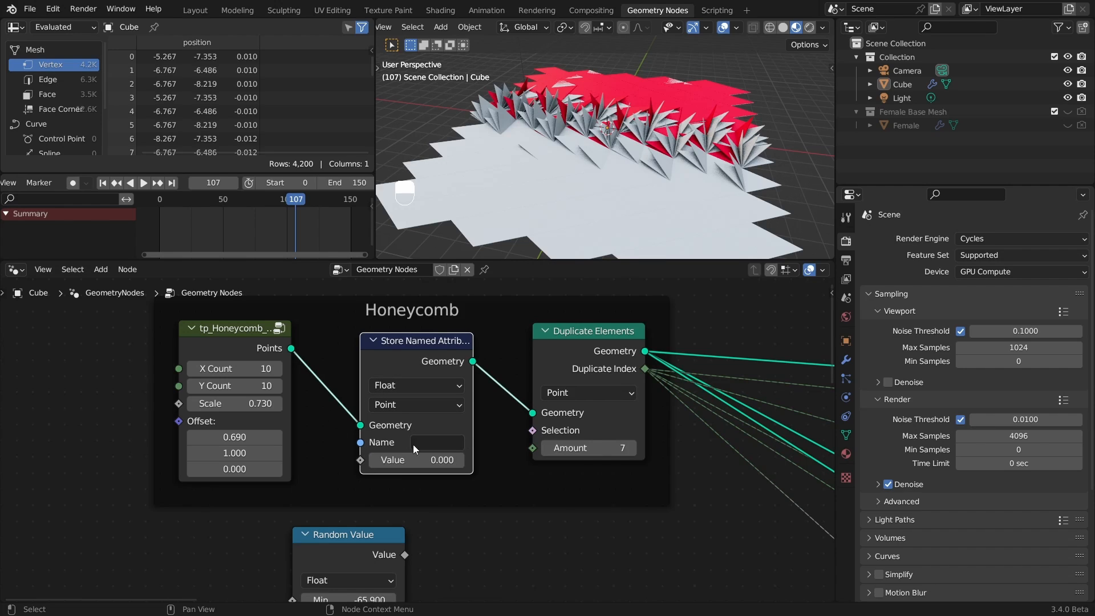
- Name the stored attribute rand and feed the Random Value node, placed just below, into its Value input
{"action": "left_click", "coordinate": [433, 443]}
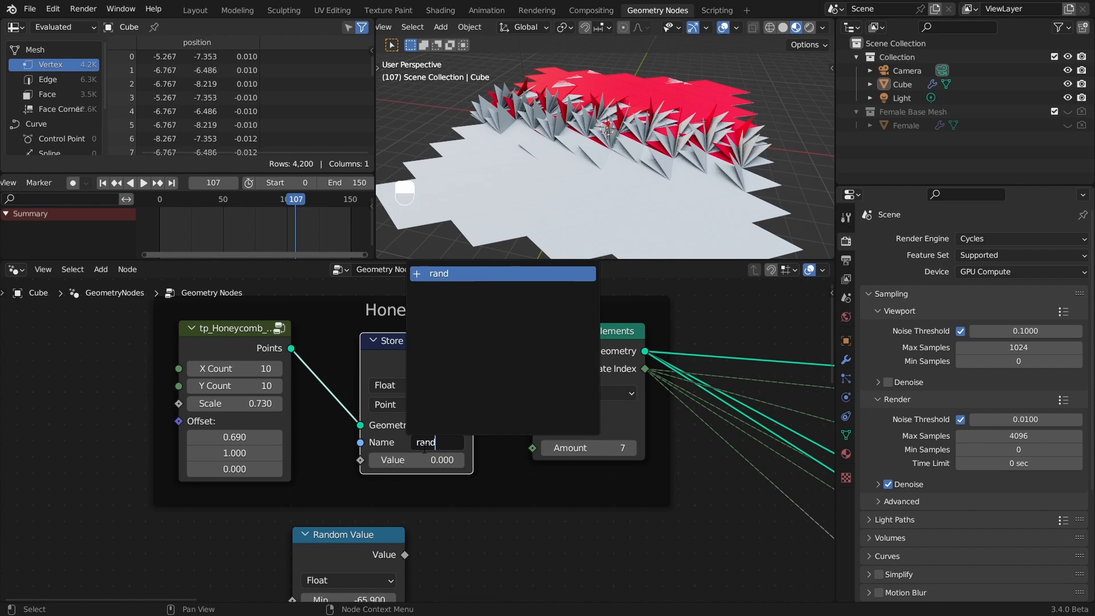
{"action": "key", "text": "Return"}
{"action": "left_click_drag", "start_coordinate": [335, 543], "coordinate": [396, 491]}
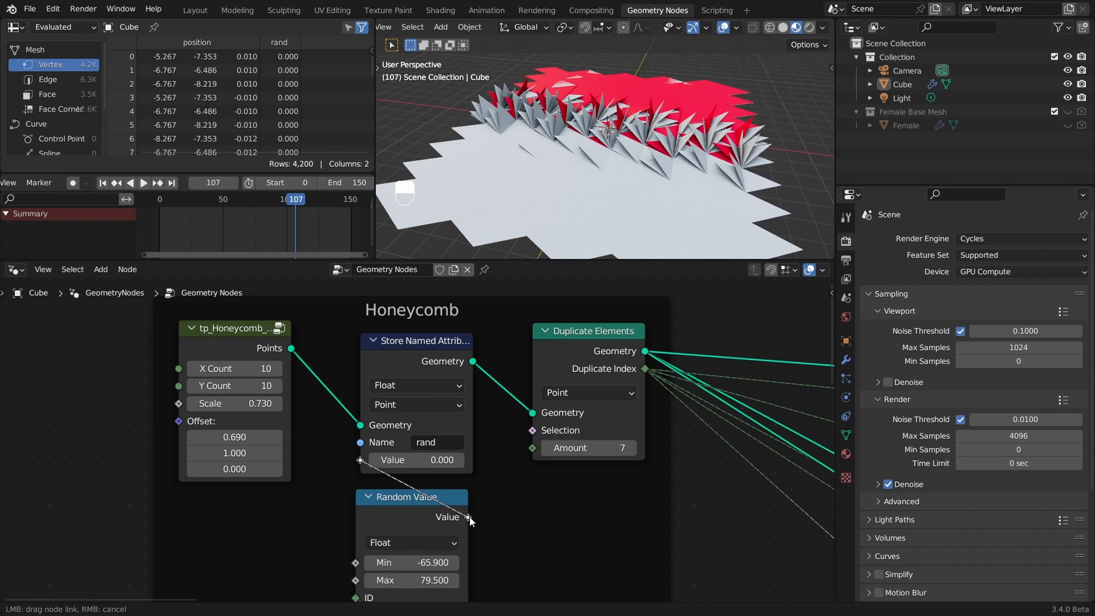
{"action": "left_click_drag", "start_coordinate": [494, 481], "coordinate": [410, 379], "text": "ctrl+alt"}
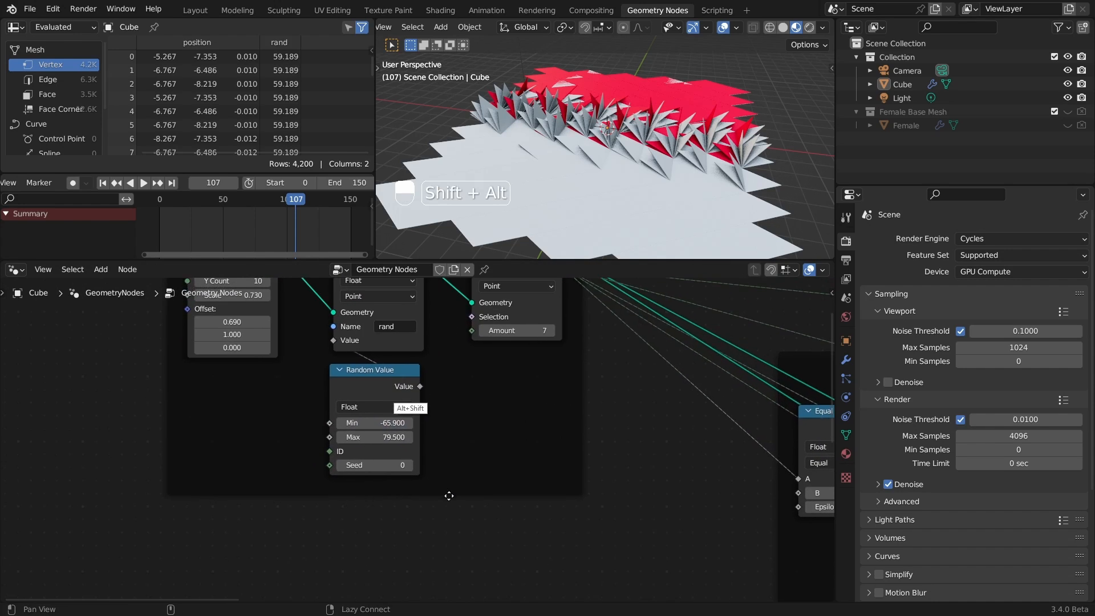
- Add a Named Attribute node reading rand below the Index node and connect its output to the Mix node's B input
{"action": "left_click_drag", "start_coordinate": [508, 406], "coordinate": [405, 458], "text": "ctrl+alt"}
{"action": "left_click_drag", "start_coordinate": [535, 505], "coordinate": [444, 318], "text": "alt+shift"}
{"action": "left_click_drag", "start_coordinate": [460, 482], "coordinate": [491, 379], "text": "alt+shift"}
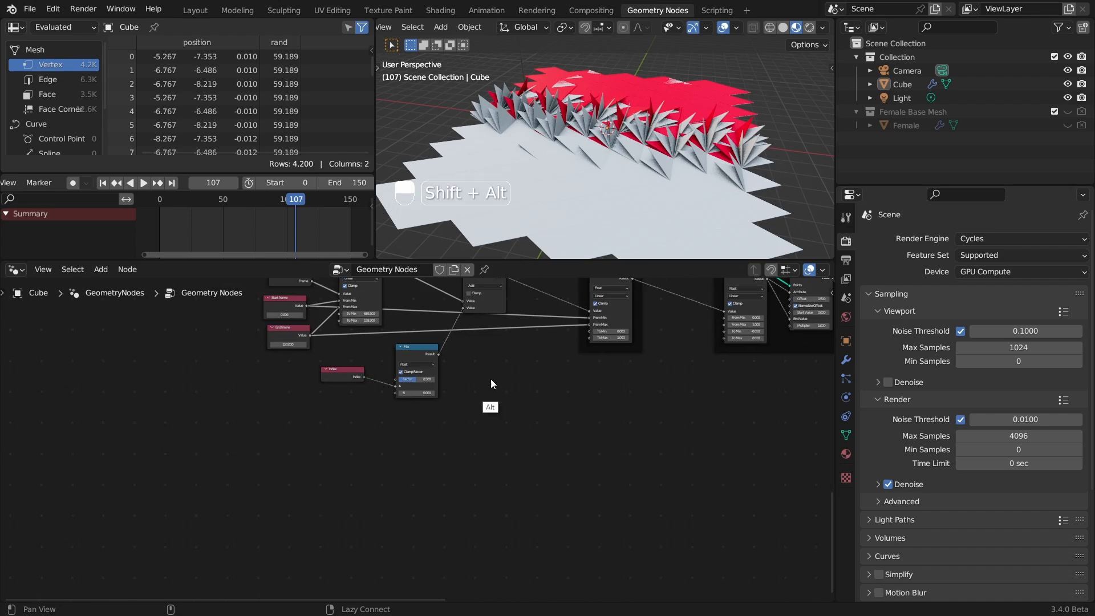
{"action": "left_click_drag", "start_coordinate": [409, 432], "coordinate": [468, 422], "text": "ctrl+alt"}
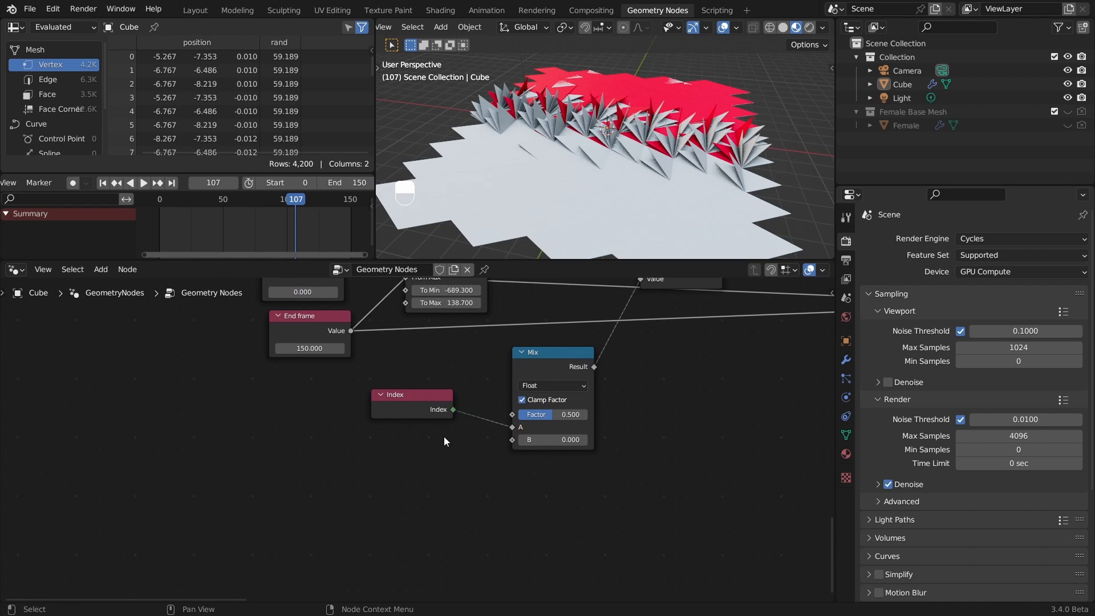
{"action": "key", "text": "shift+4"}
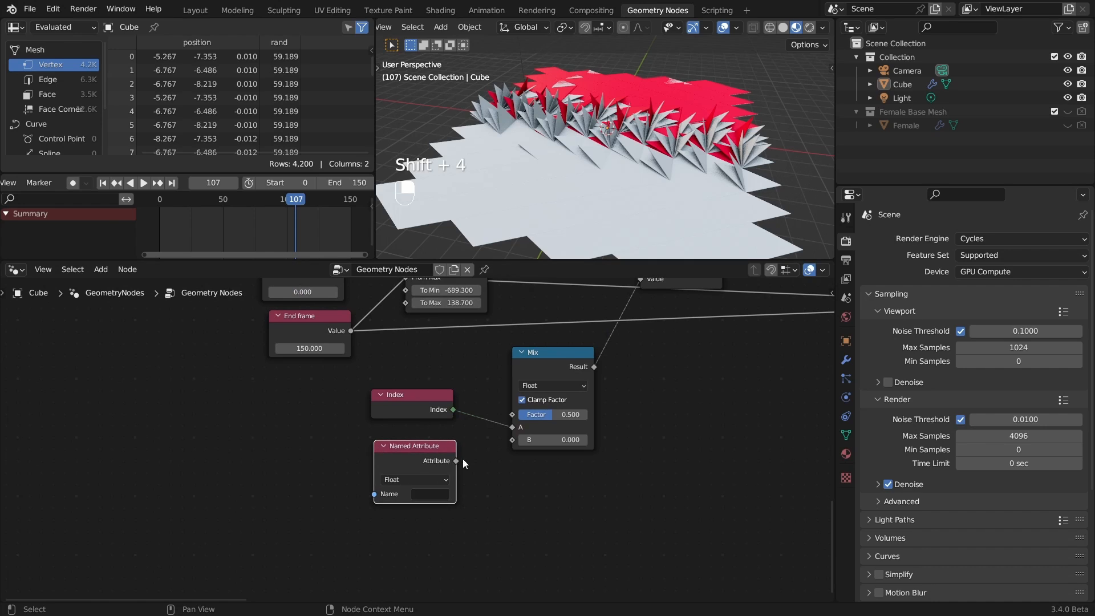
{"action": "left_click_drag", "start_coordinate": [436, 469], "coordinate": [446, 453], "text": "ctrl+alt"}
{"action": "left_click", "coordinate": [431, 479]}
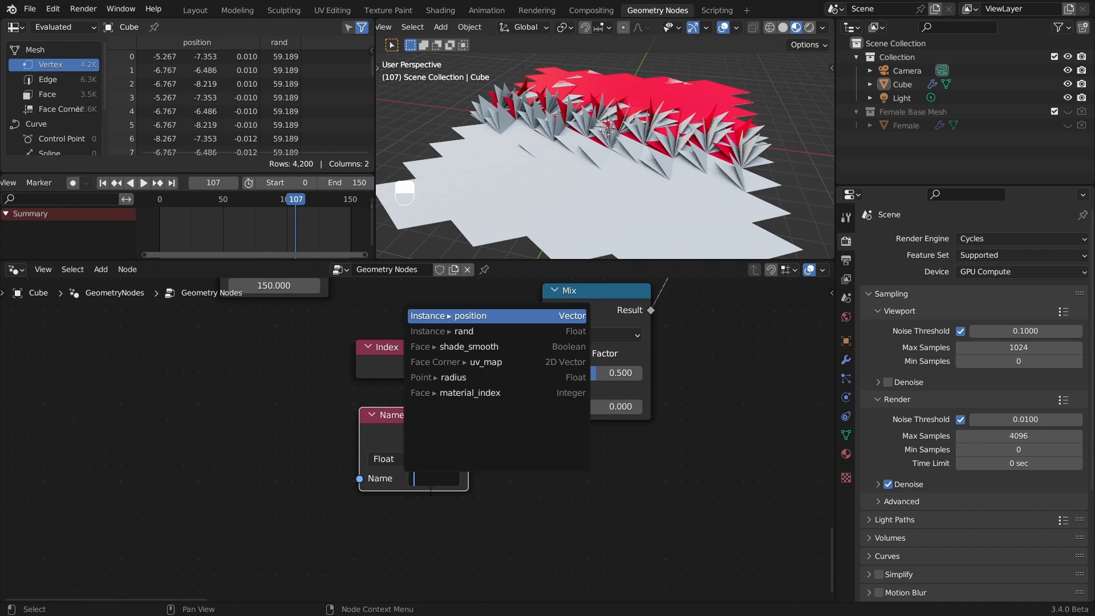
{"action": "left_click", "coordinate": [477, 331]}
{"action": "left_click_drag", "start_coordinate": [434, 420], "coordinate": [463, 425]}
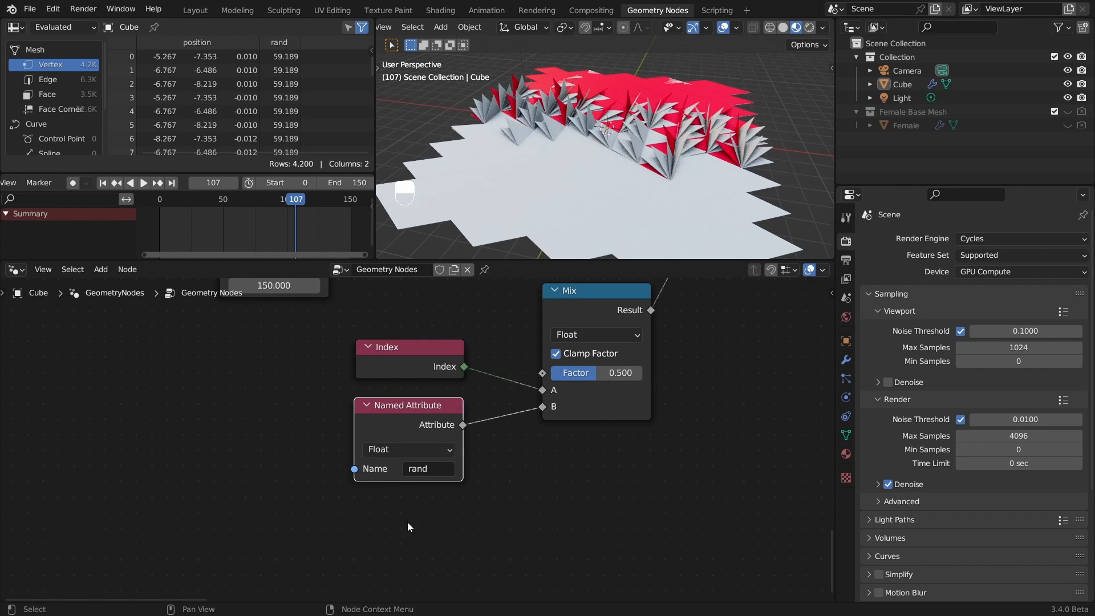
- View the fans from the top and reset the Random Value node's Min and Max to 0
{"action": "left_click_drag", "start_coordinate": [658, 195], "coordinate": [690, 209], "text": "alt"}
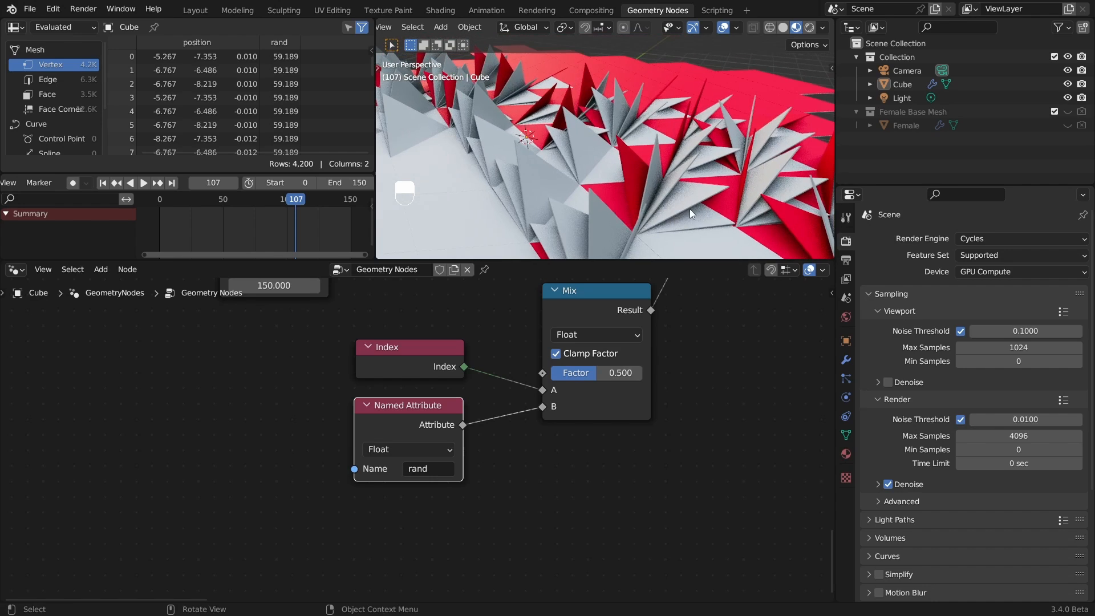
{"action": "left_click_drag", "start_coordinate": [619, 172], "coordinate": [662, 121], "text": "alt"}
{"action": "left_click", "coordinate": [631, 172]}
{"action": "left_click_drag", "start_coordinate": [600, 349], "coordinate": [576, 404], "text": "ctrl+alt"}
{"action": "left_click_drag", "start_coordinate": [515, 339], "coordinate": [542, 537], "text": "alt+shift"}
{"action": "left_click_drag", "start_coordinate": [535, 455], "coordinate": [562, 564], "text": "ctrl+alt"}
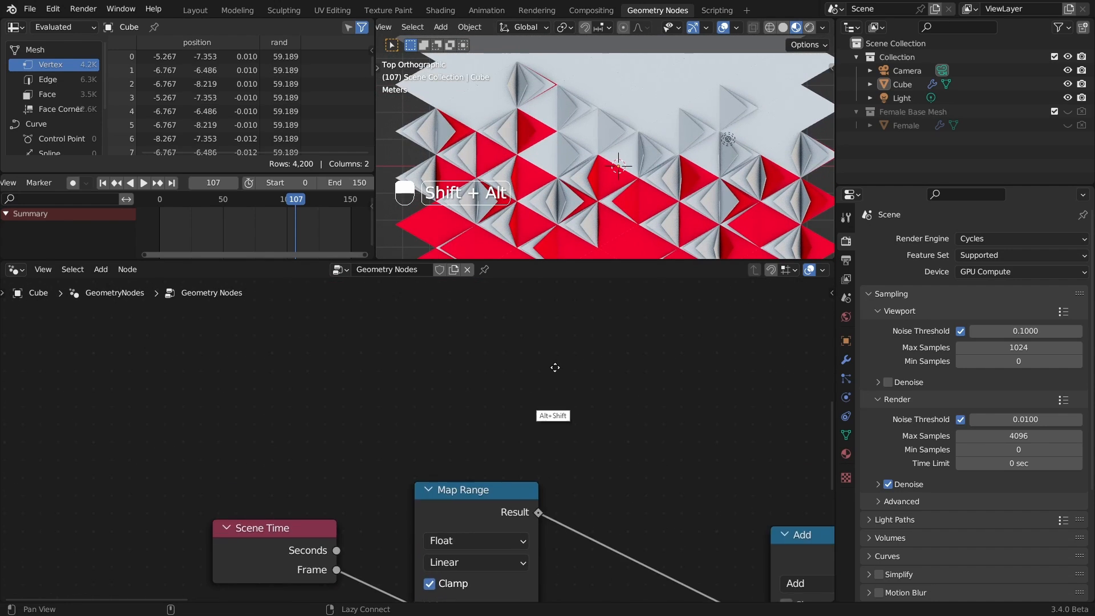
{"action": "left_click_drag", "start_coordinate": [555, 367], "coordinate": [609, 387], "text": "alt+shift"}
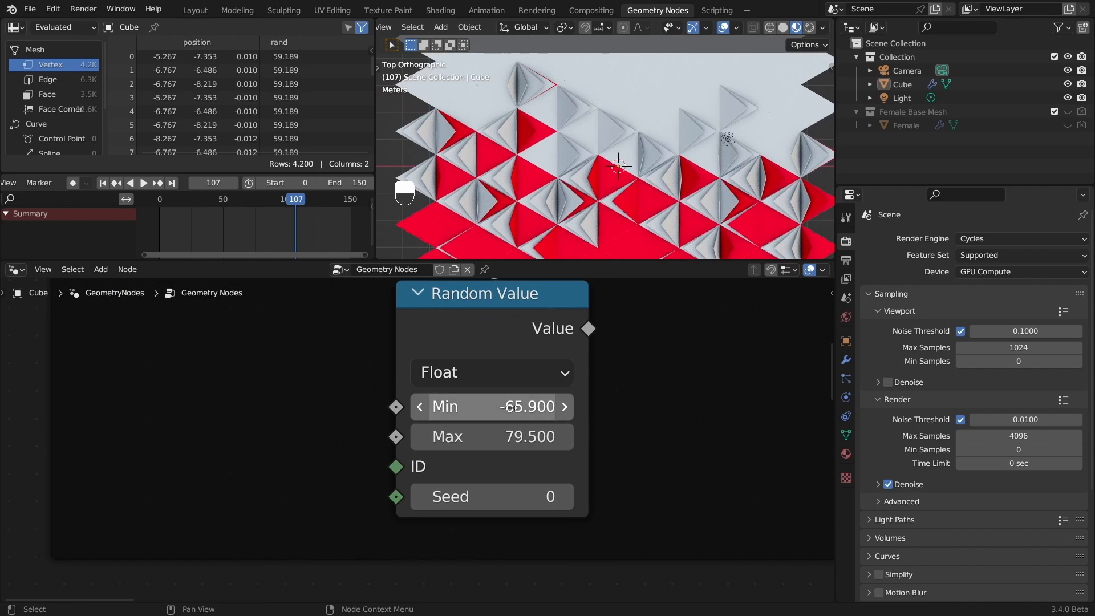
{"action": "type", "text": "0"}
{"action": "key", "text": "Return"}
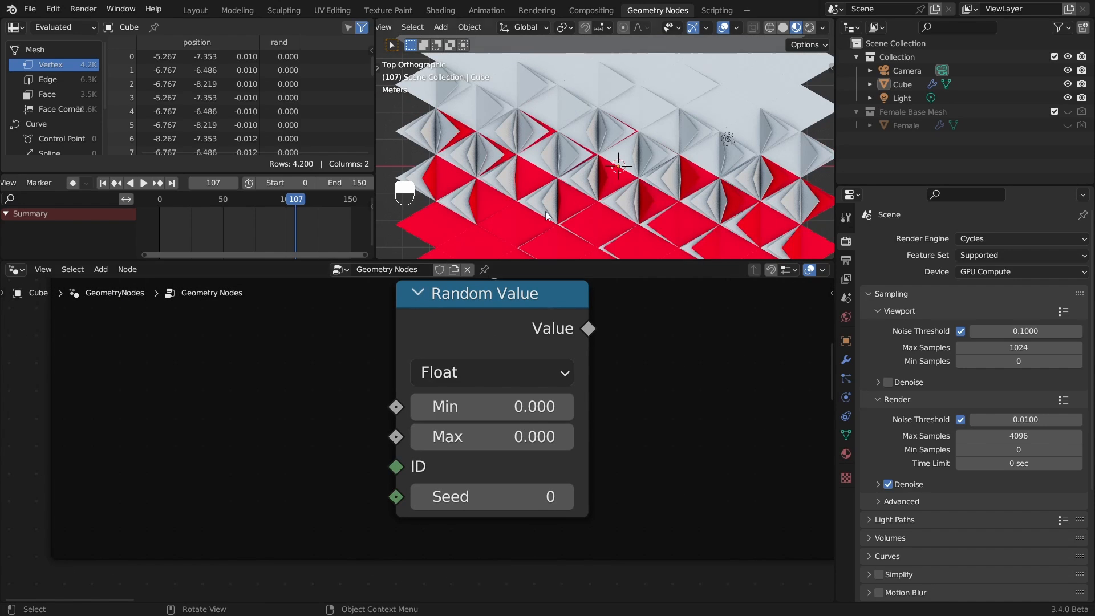
- Set the Random Value's Min to about -99.9 and Max to about 107.6 while checking the fans in the viewport
{"action": "left_click_drag", "start_coordinate": [510, 407], "coordinate": [280, 407]}
{"action": "left_click_drag", "start_coordinate": [628, 165], "coordinate": [629, 179], "text": "ctrl+alt"}
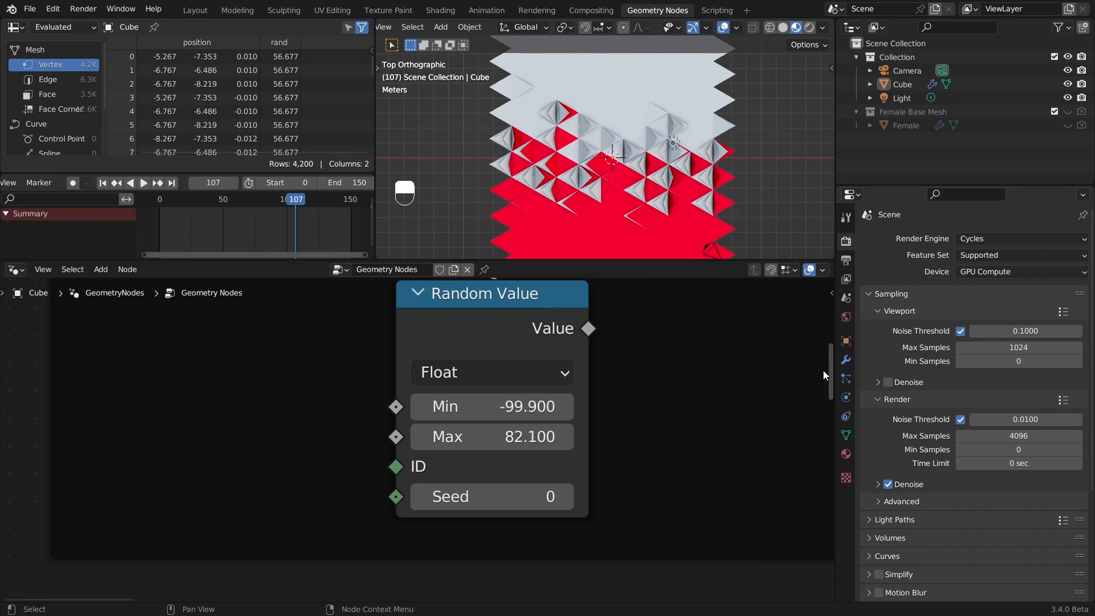
{"action": "left_click_drag", "start_coordinate": [598, 220], "coordinate": [647, 163], "text": "alt"}
{"action": "left_click_drag", "start_coordinate": [467, 443], "coordinate": [468, 438]}
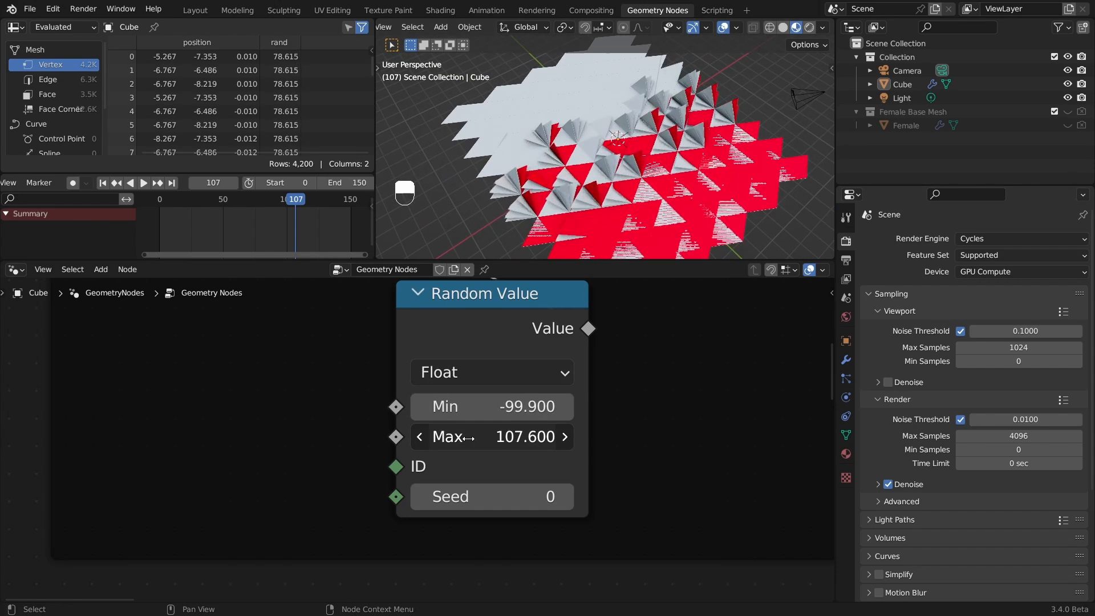
- Rewind the timeline to the start and watch the animation play in a maximized 3D viewport from an angled view
{"action": "left_click_drag", "start_coordinate": [637, 172], "coordinate": [681, 162], "text": "alt"}
{"action": "left_click_drag", "start_coordinate": [260, 199], "coordinate": [160, 201]}
{"action": "key", "text": "space"}
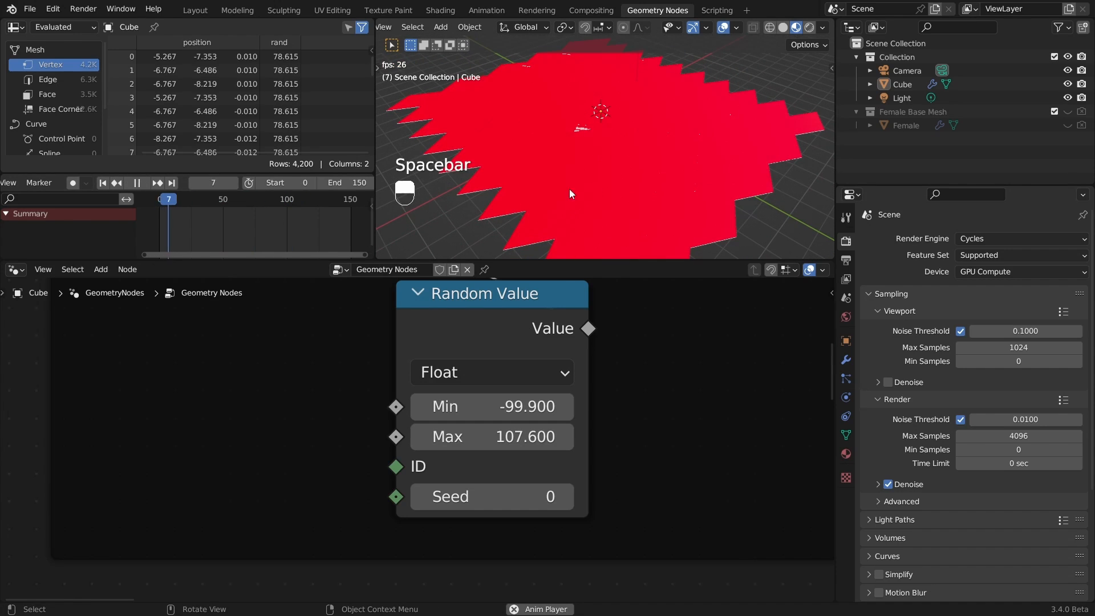
{"action": "key", "text": "ctrl+space"}
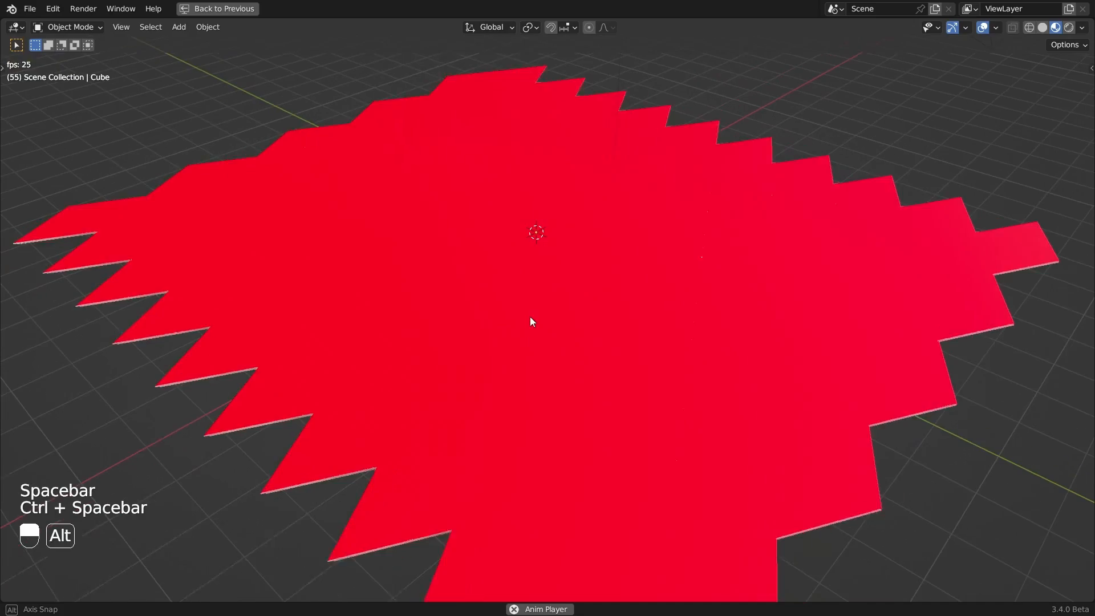
{"action": "left_click_drag", "start_coordinate": [561, 289], "coordinate": [608, 268], "text": "alt"}
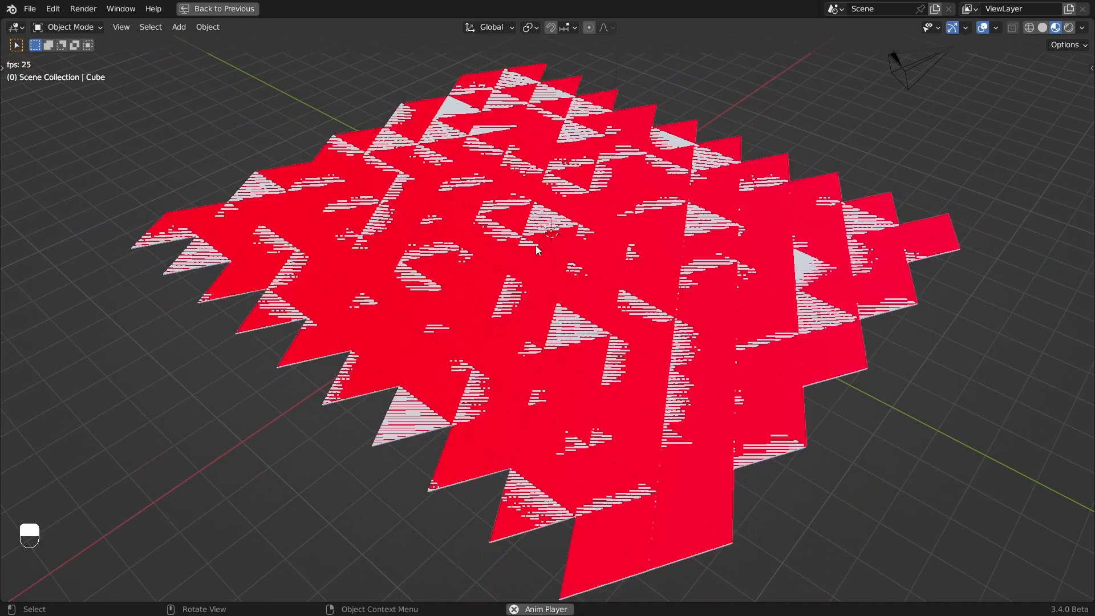